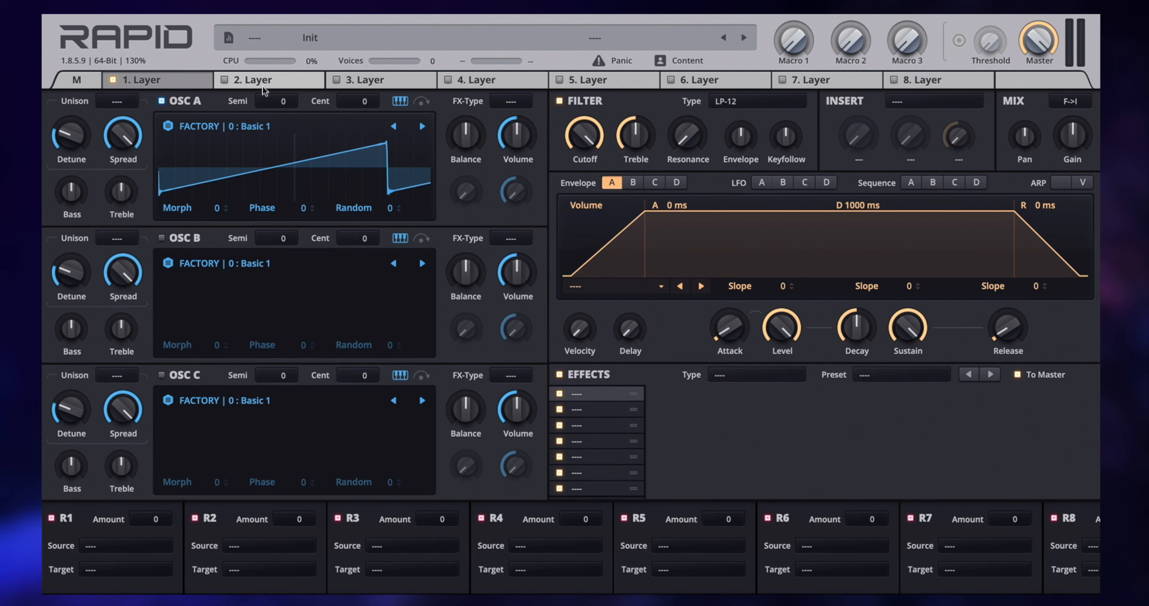
# Step: Load the Additive 3 wavetable into layer 1's oscillator A and set its Morph to 2127
pyautogui.click(256, 129)
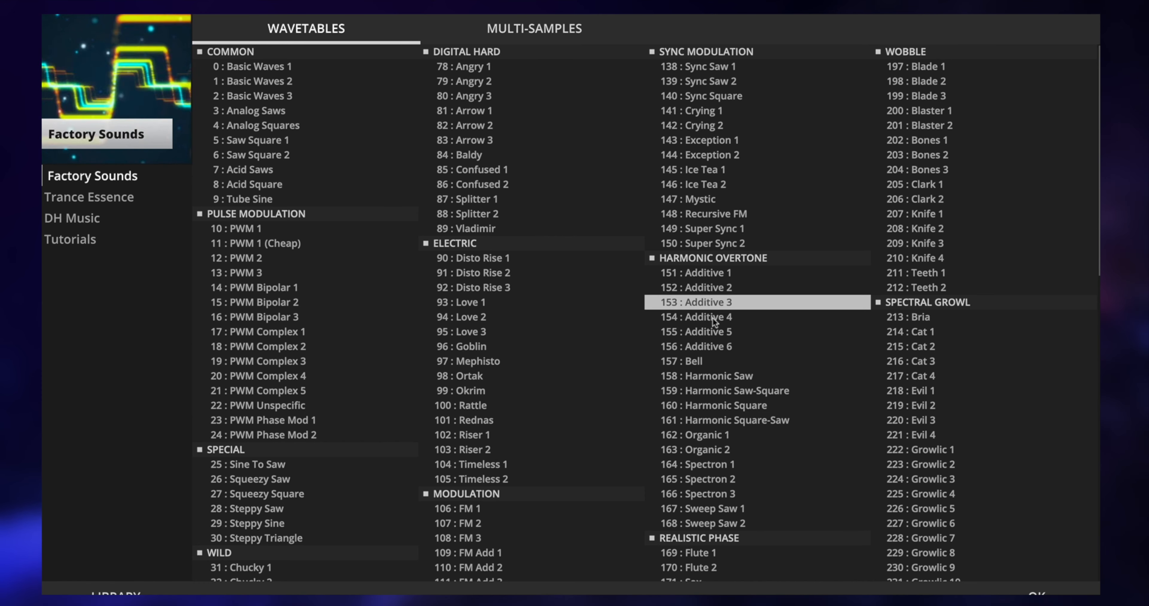
pyautogui.click(726, 300)
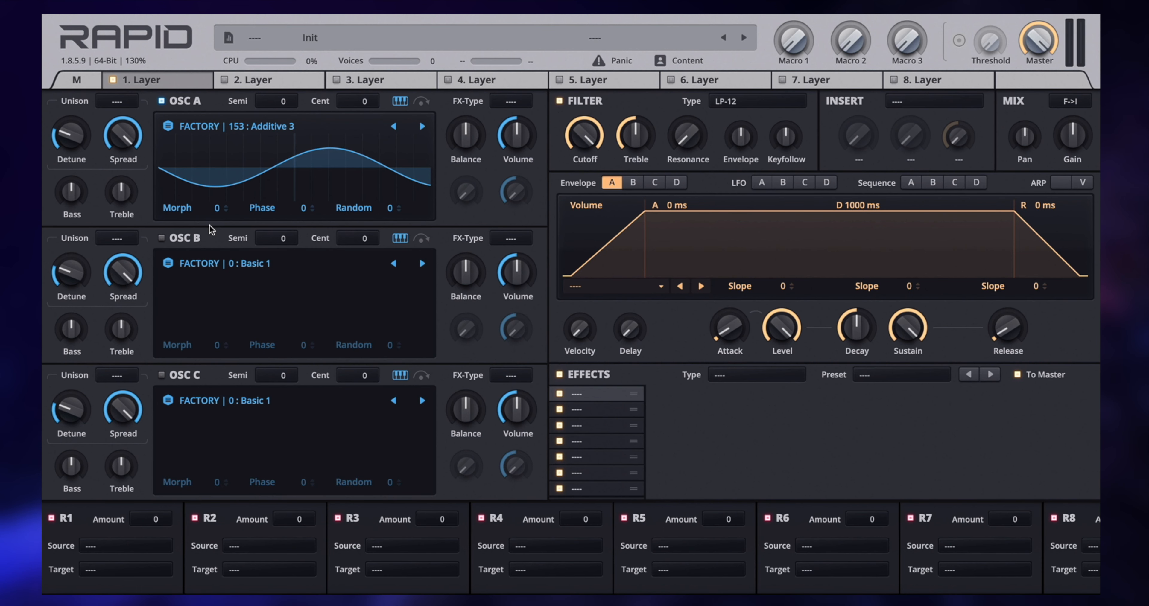
pyautogui.moveTo(193, 211)
pyautogui.mouseDown()
pyautogui.moveTo(193, 145)
pyautogui.moveTo(190, 212)
pyautogui.mouseUp()
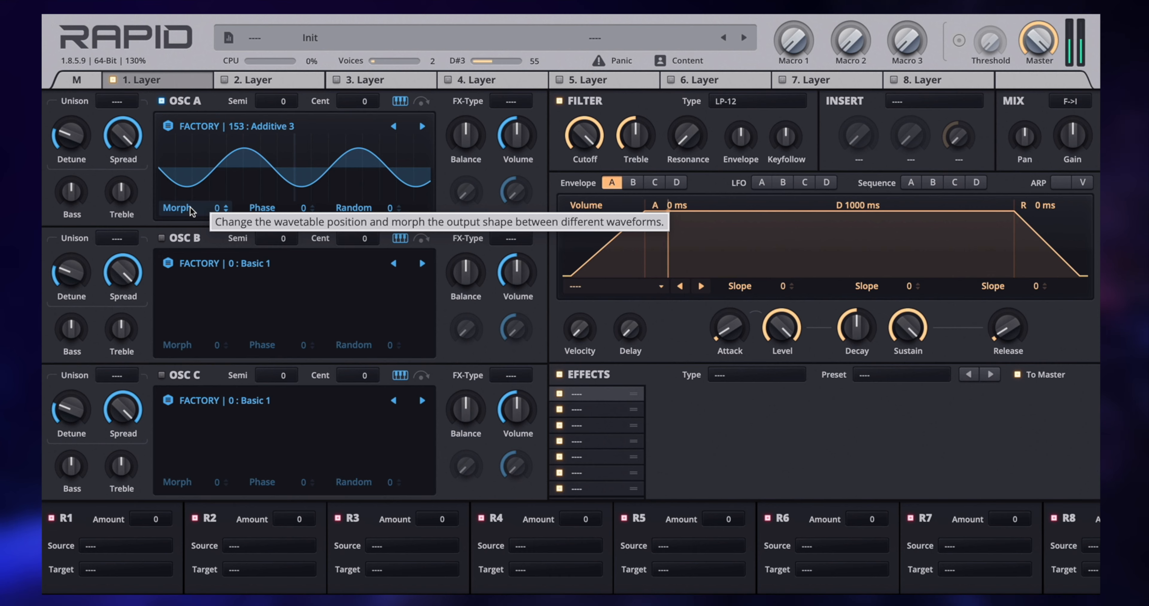
pyautogui.moveTo(191, 212)
pyautogui.mouseDown()
pyautogui.moveTo(191, 191)
pyautogui.moveTo(190, 207)
pyautogui.mouseUp()
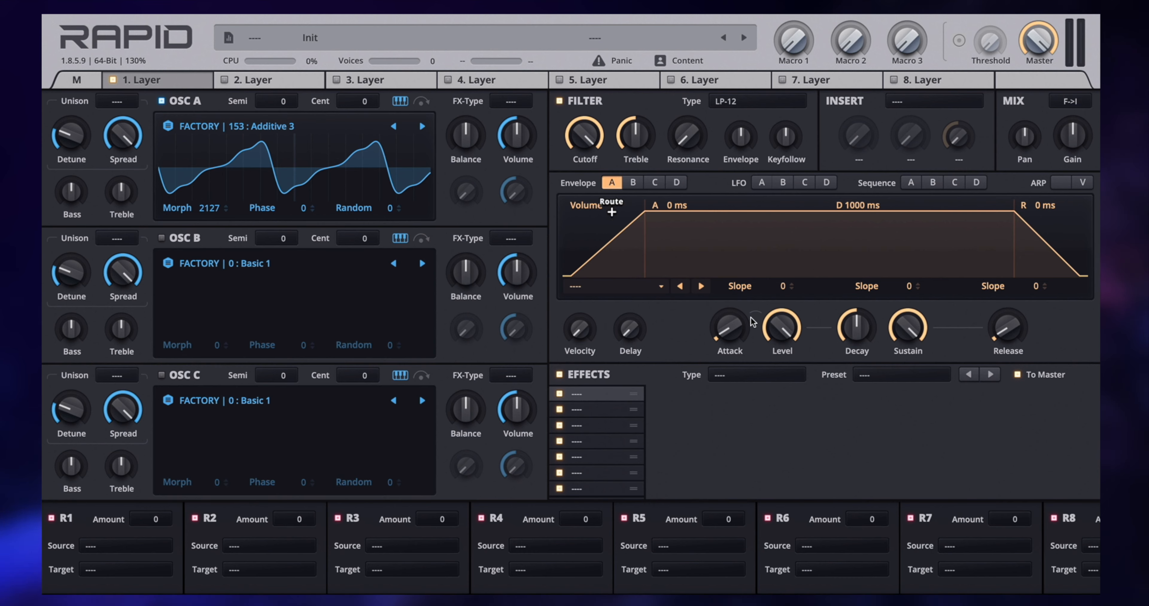
# Step: Shape layer 1's volume envelope with 3.38 s attack, 4.06 s decay, 2.97 s release, attack slope -21, release slope -18 and slightly reduced sustain
pyautogui.moveTo(727, 328); pyautogui.dragTo(745, 296)
pyautogui.moveTo(856, 328); pyautogui.dragTo(909, 339)
pyautogui.moveTo(1009, 330); pyautogui.dragTo(1008, 317)
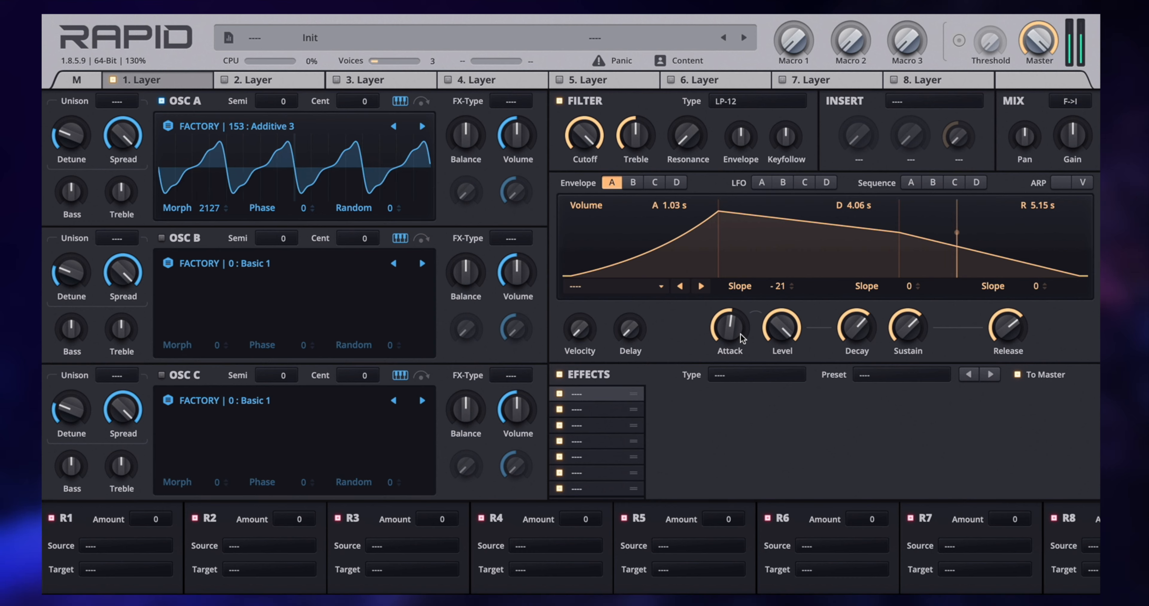
pyautogui.moveTo(736, 335); pyautogui.dragTo(737, 300)
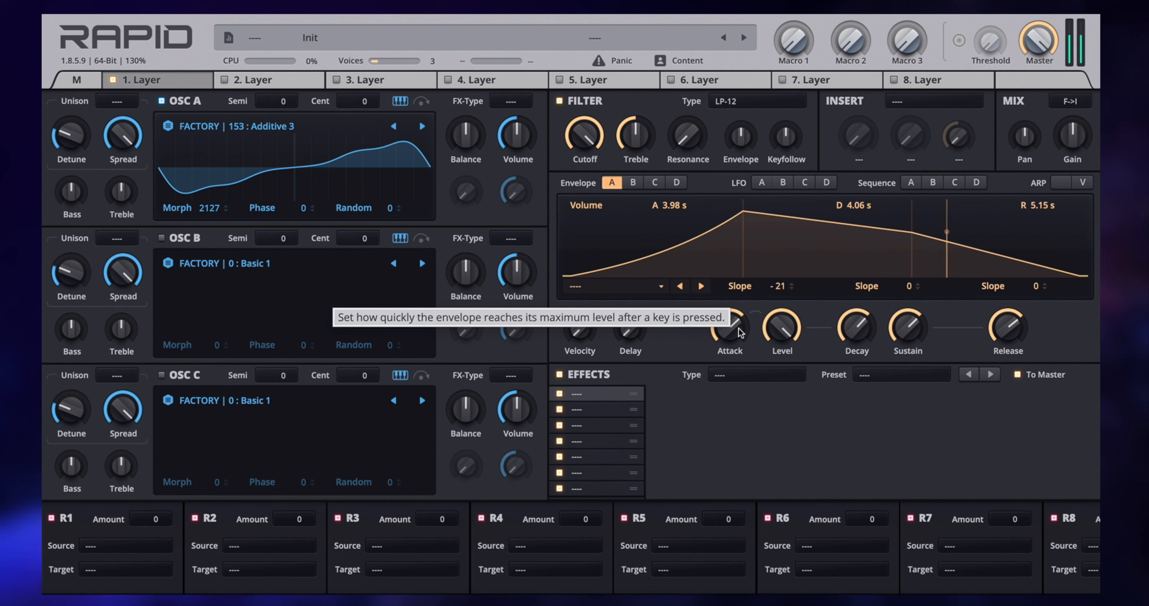
pyautogui.moveTo(739, 328); pyautogui.dragTo(736, 333)
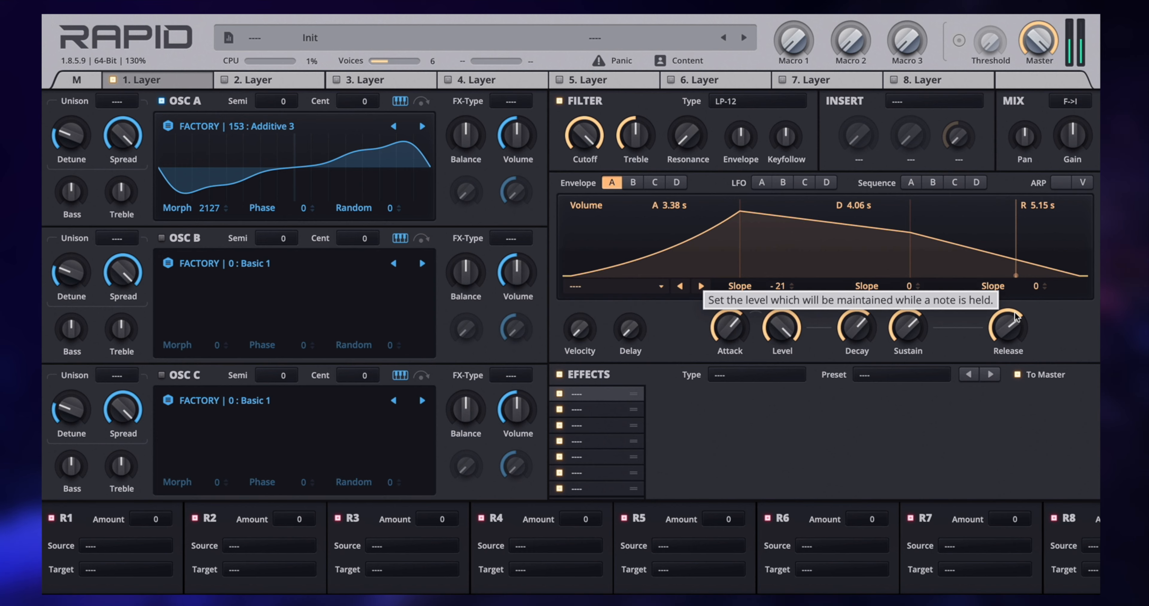
pyautogui.moveTo(1011, 322); pyautogui.dragTo(1011, 344)
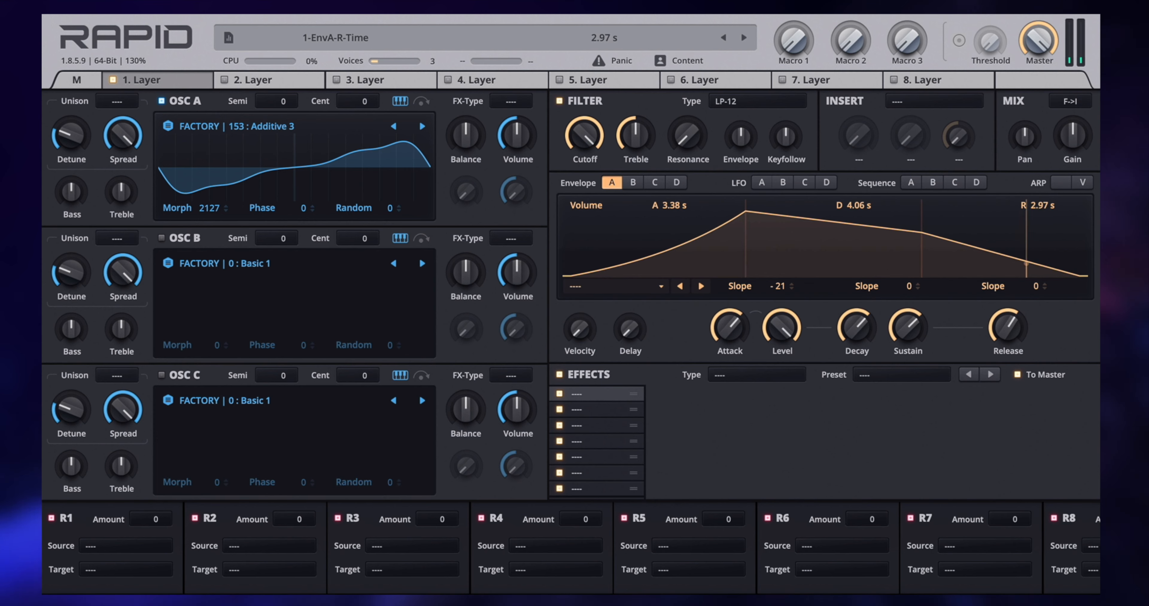
pyautogui.moveTo(999, 288); pyautogui.dragTo(1001, 294)
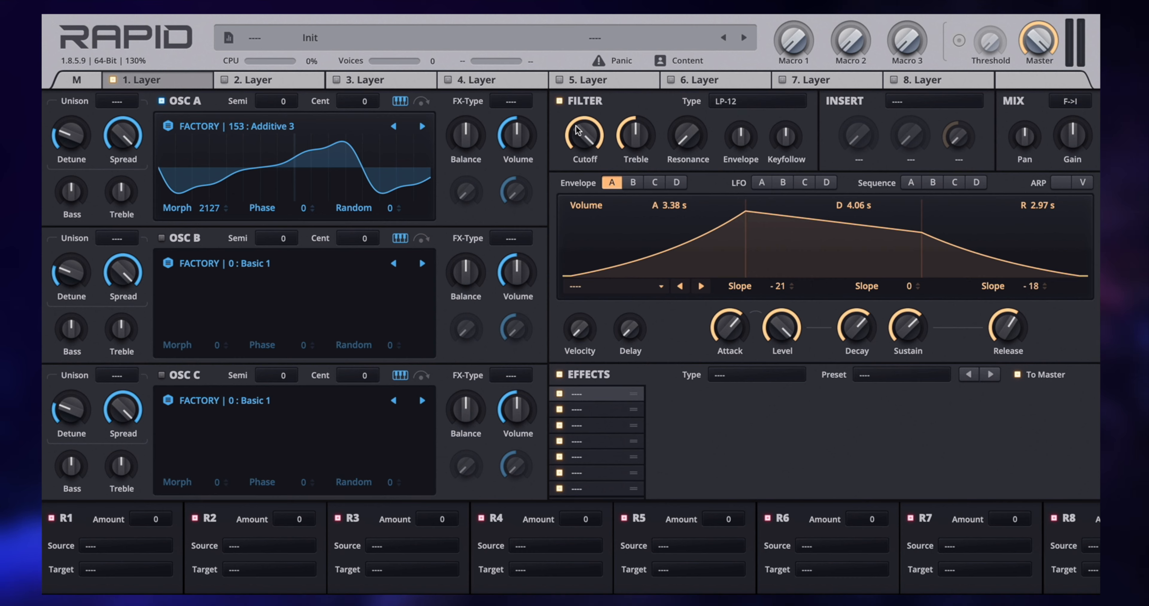
# Step: Lower layer 1's LP-12 filter cutoff to slightly below its midpoint
pyautogui.moveTo(578, 130); pyautogui.dragTo(577, 176)
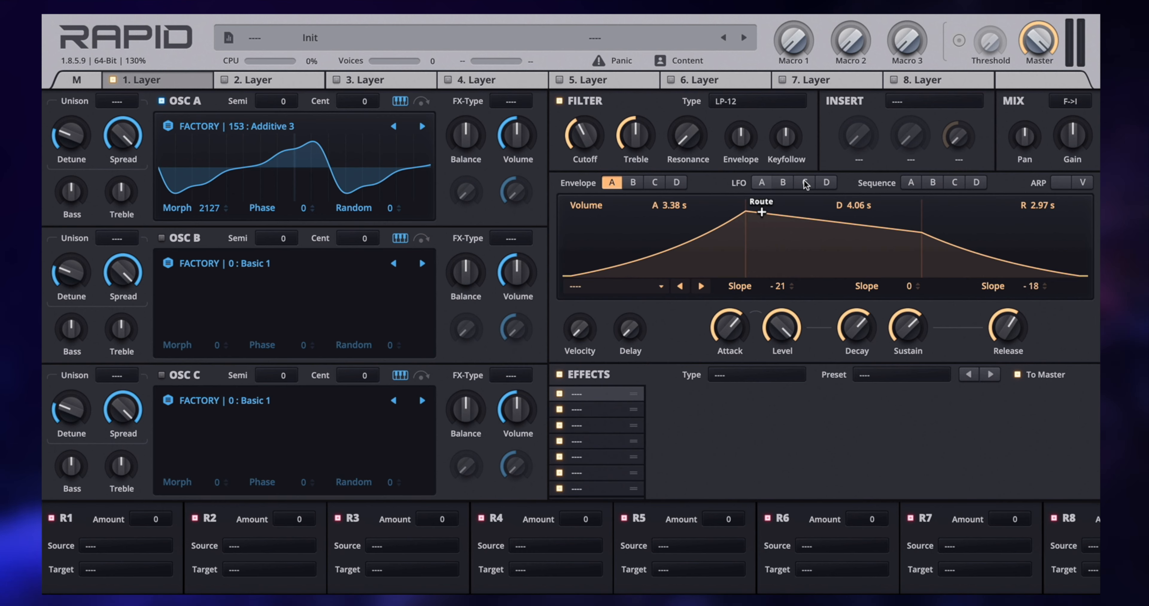
pyautogui.moveTo(816, 193)
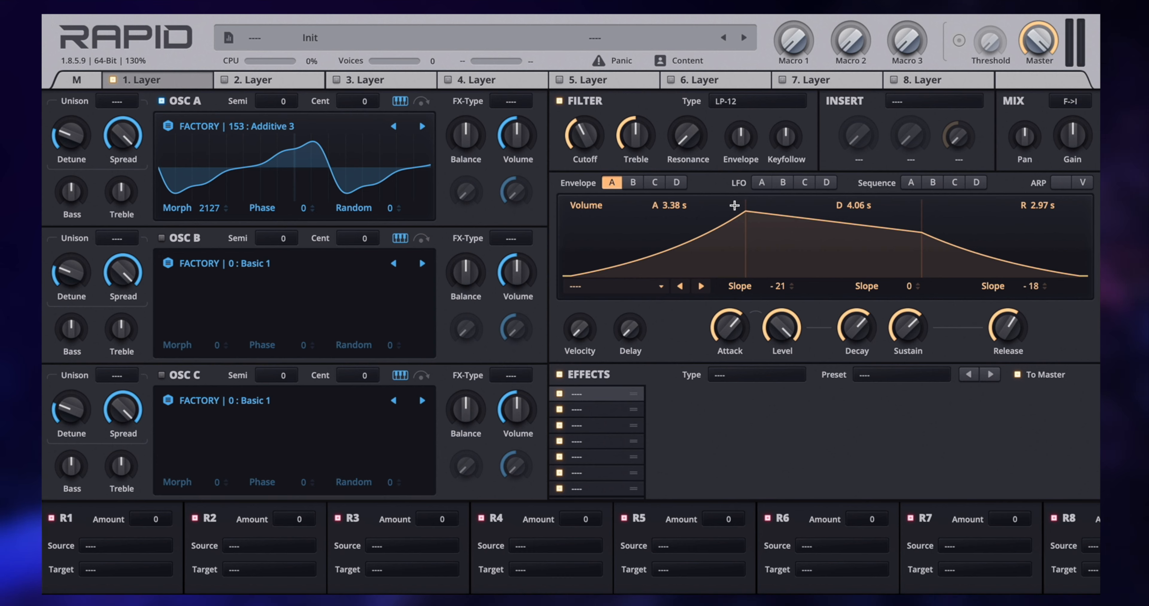
pyautogui.click(249, 80)
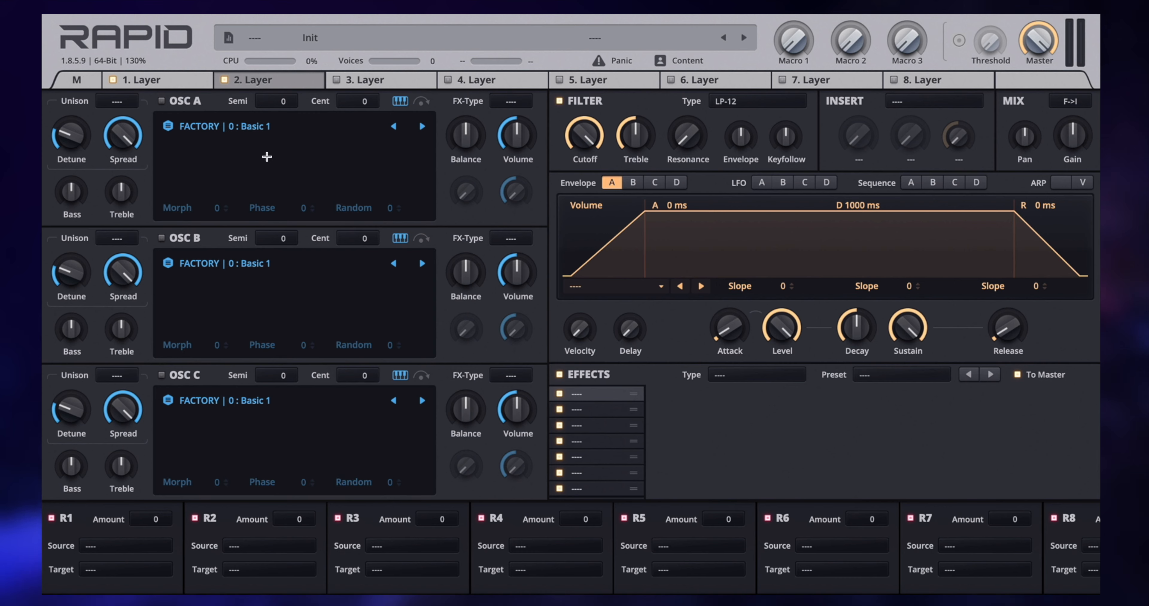
pyautogui.click(177, 79)
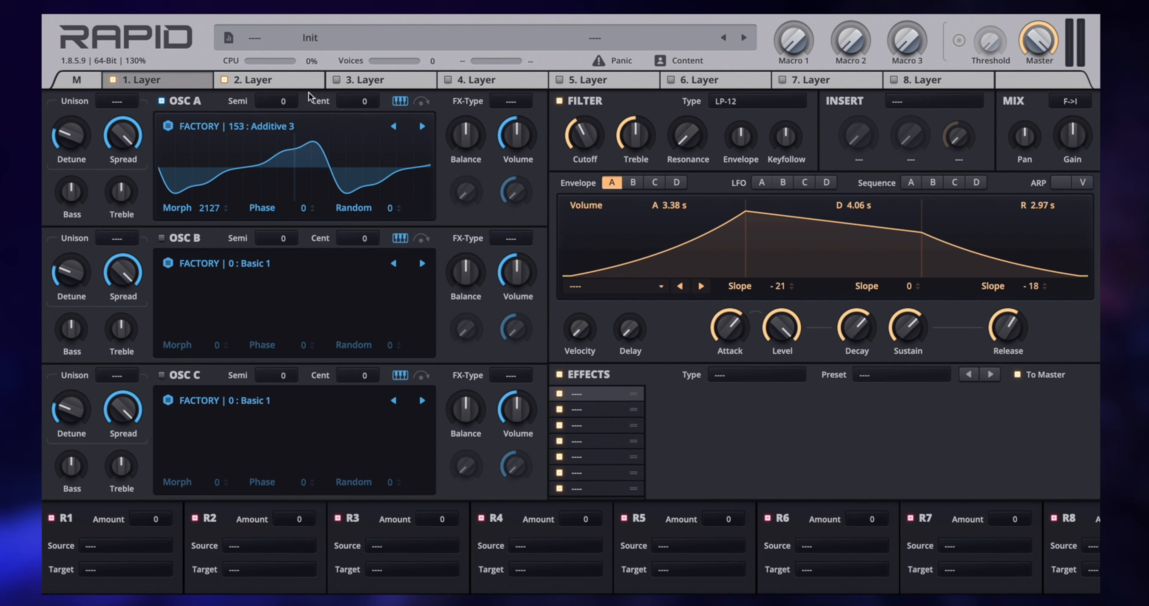
pyautogui.click(298, 84)
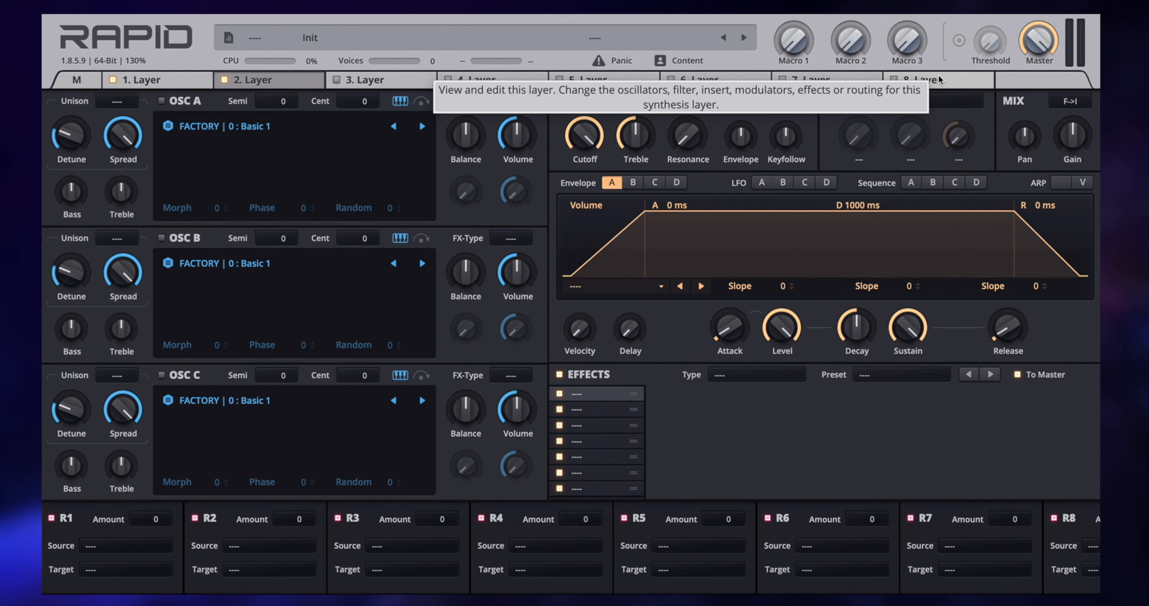
pyautogui.click(127, 76)
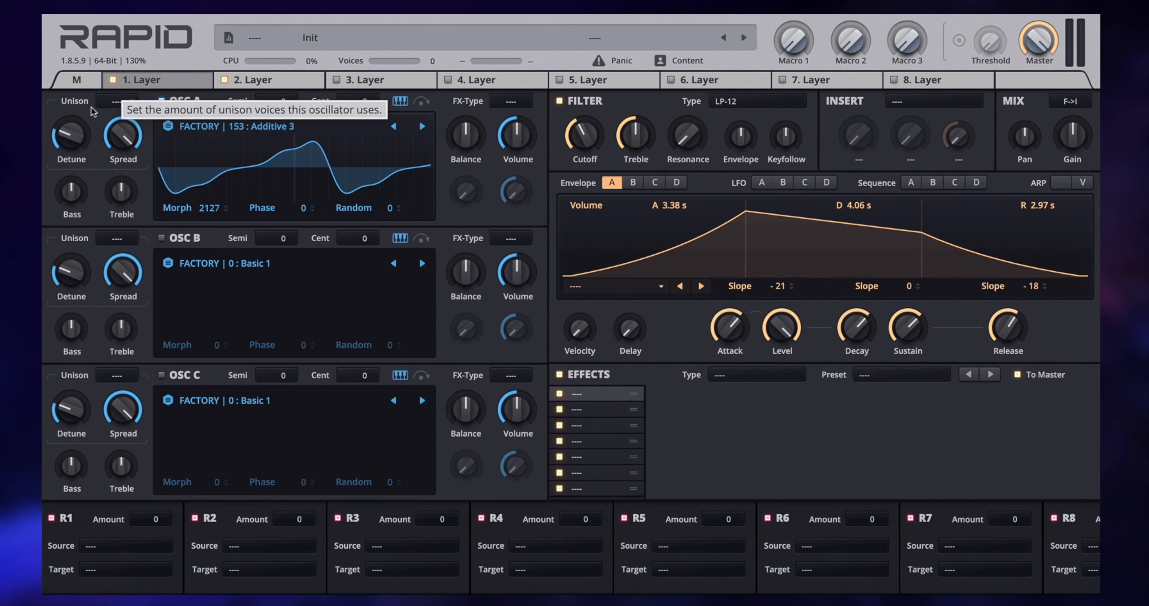
# Step: Load the Organic 2 wavetable into layer 2's oscillator A and switch the oscillator on
pyautogui.click(273, 74)
pyautogui.click(240, 122)
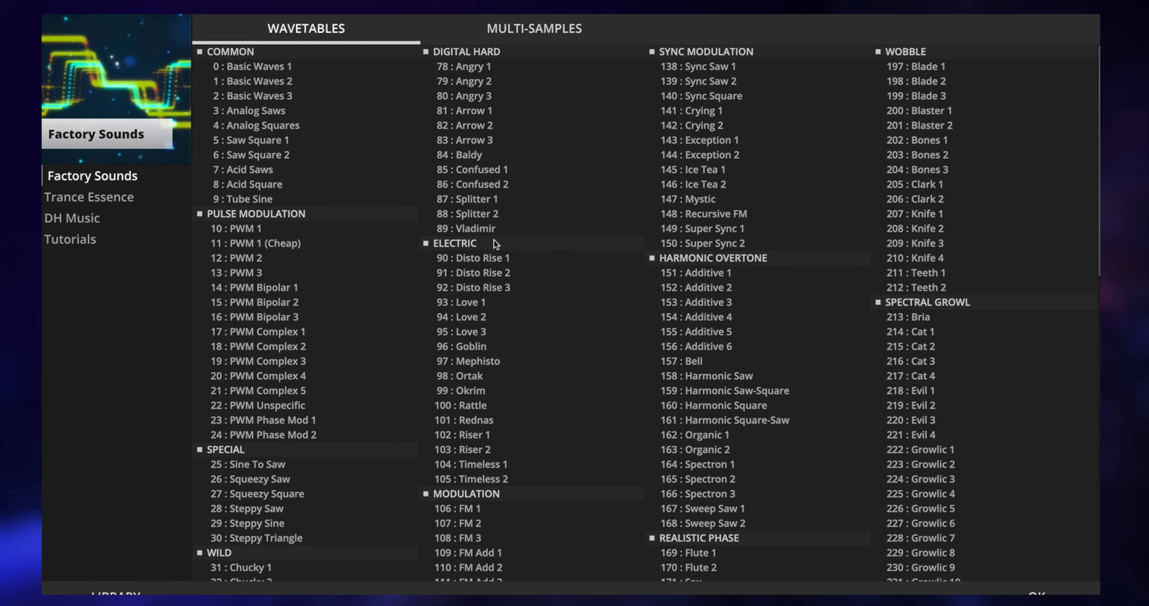
pyautogui.click(709, 464)
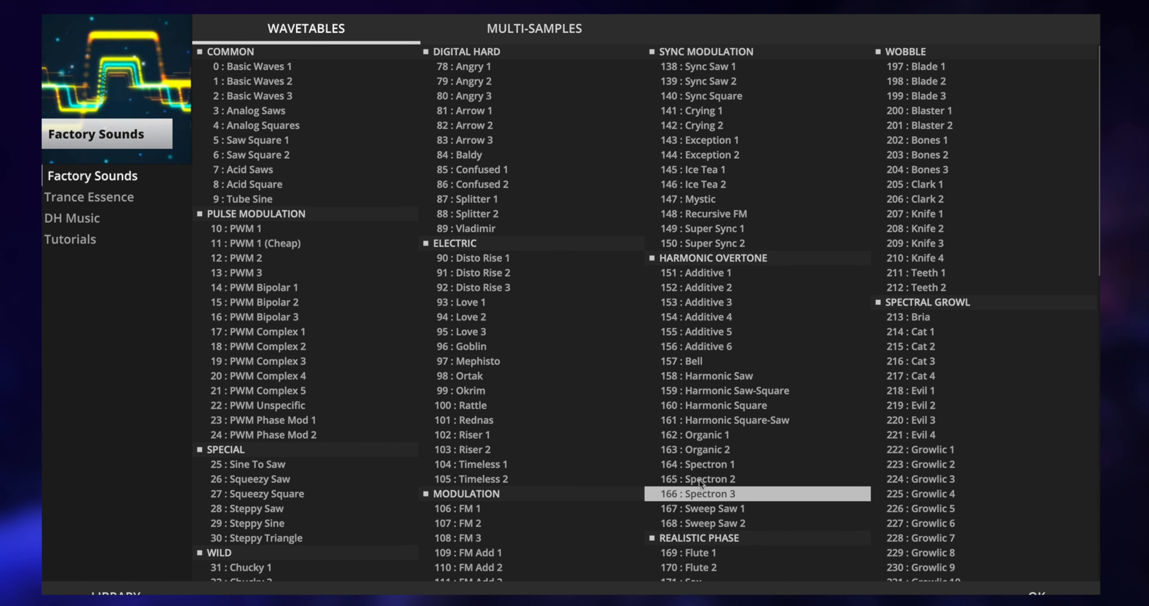
pyautogui.click(744, 436)
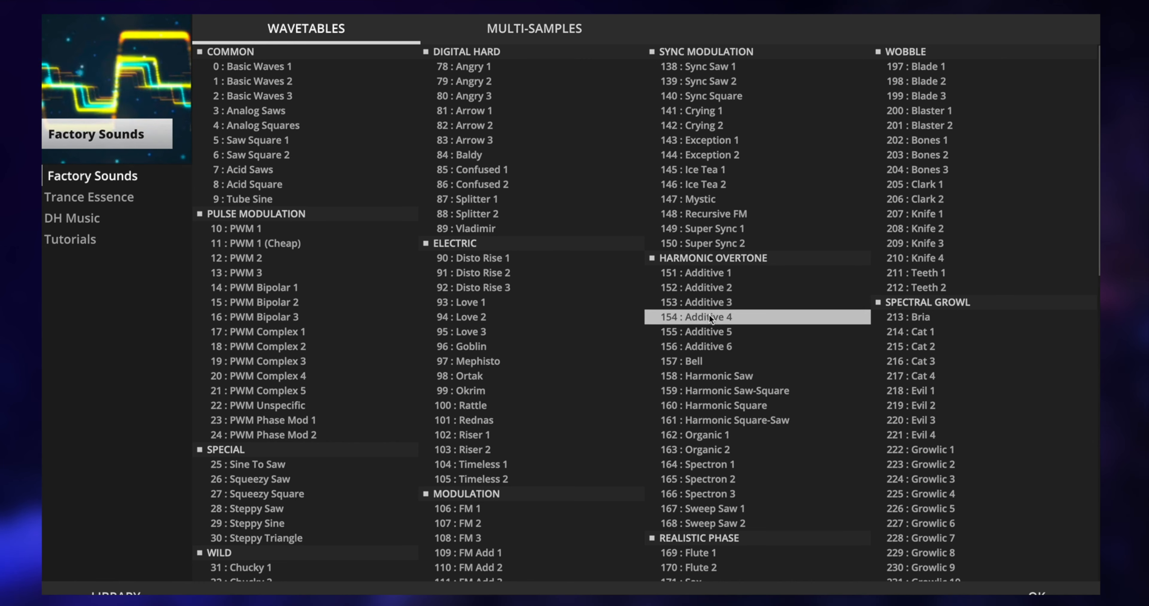
pyautogui.doubleClick(723, 450)
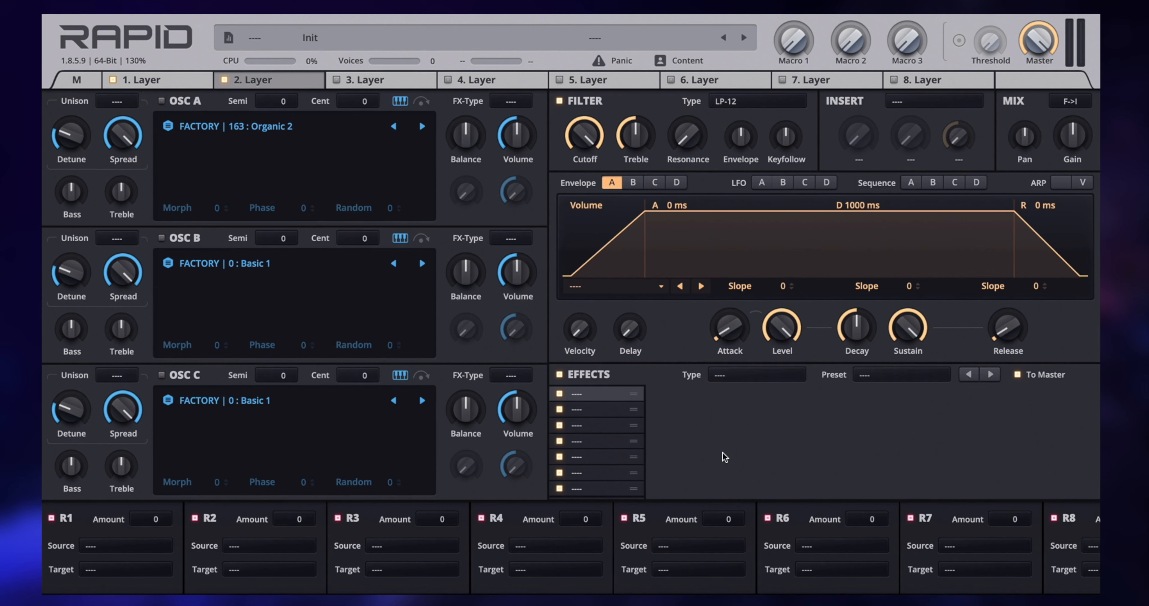
pyautogui.click(161, 101)
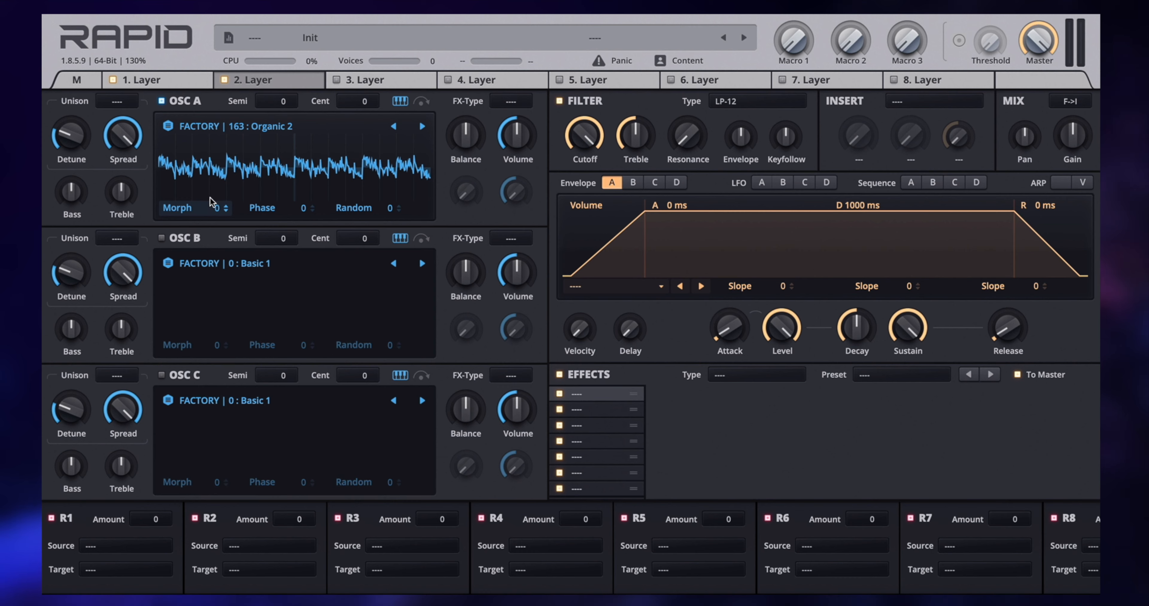
# Step: Switch off layer 1 and set the Morph of layer 2's oscillator A to 862
pyautogui.click(113, 80)
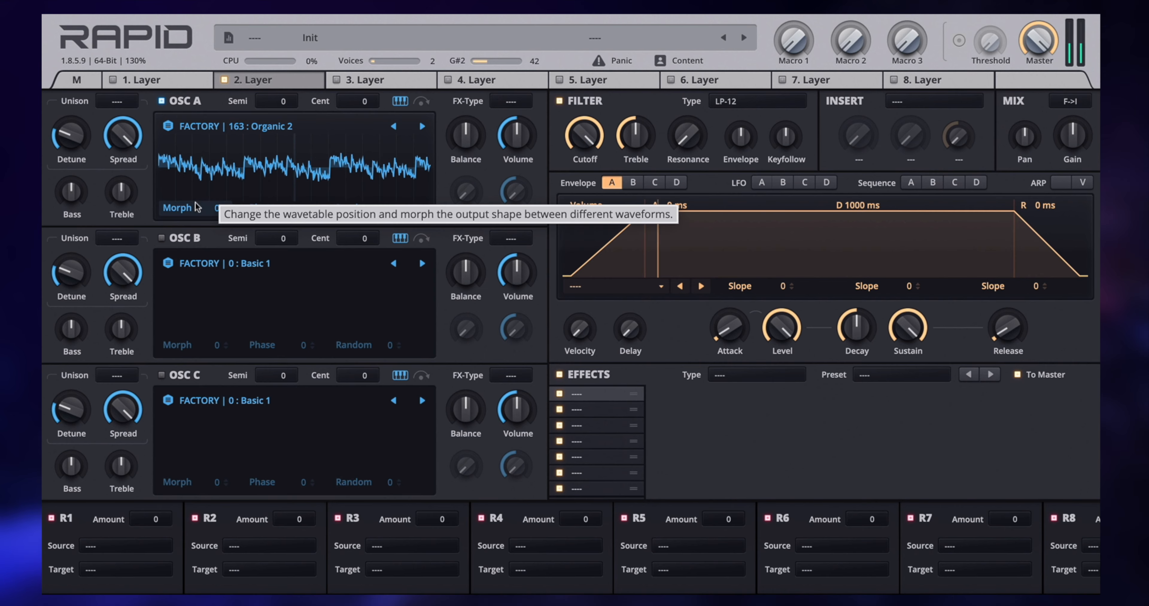
pyautogui.moveTo(194, 202)
pyautogui.mouseDown()
pyautogui.moveTo(195, 67)
pyautogui.moveTo(194, 190)
pyautogui.mouseUp()
# Step: Try the Geometric Sine 1 wavetable in layer 2's oscillator A with Morph set to 173
pyautogui.click(278, 119)
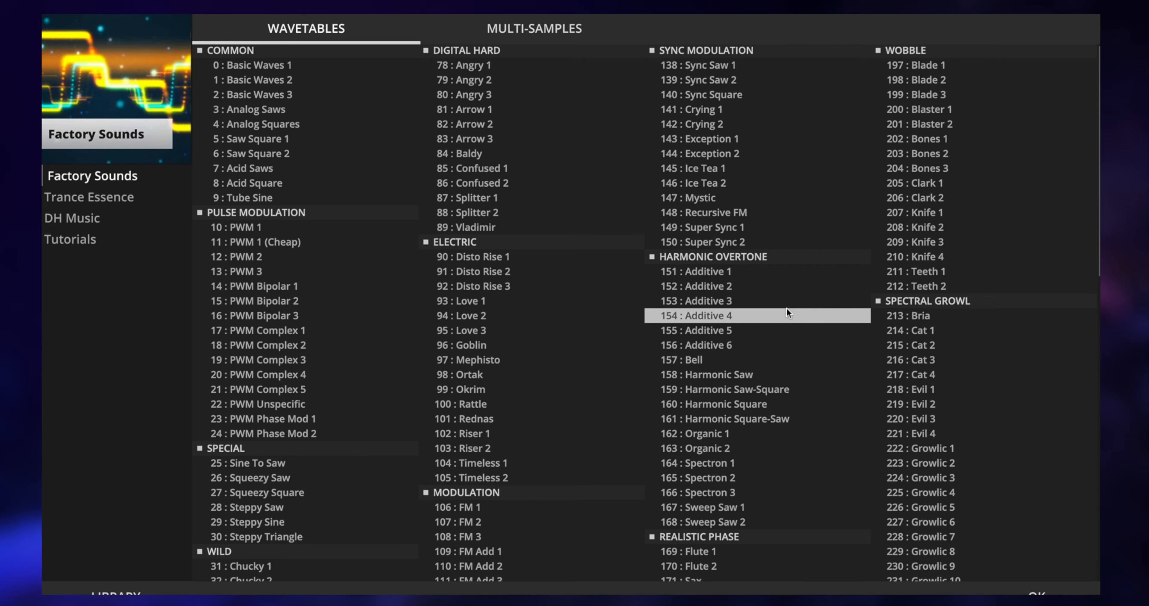
pyautogui.scroll(-10, 787, 308)
pyautogui.scroll(4, 788, 310)
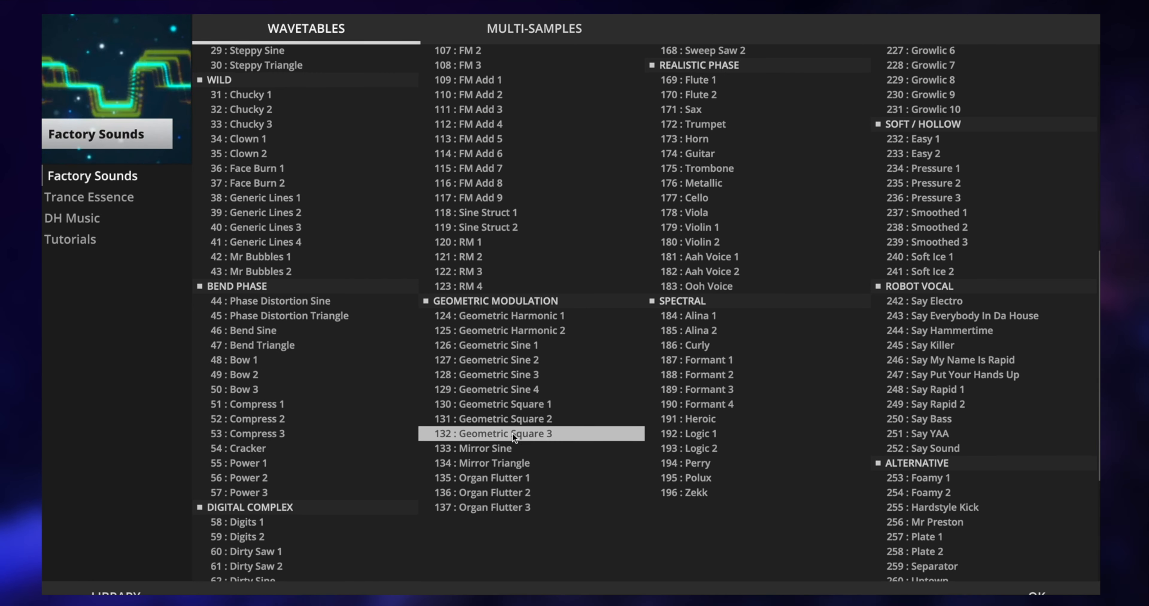
pyautogui.doubleClick(530, 346)
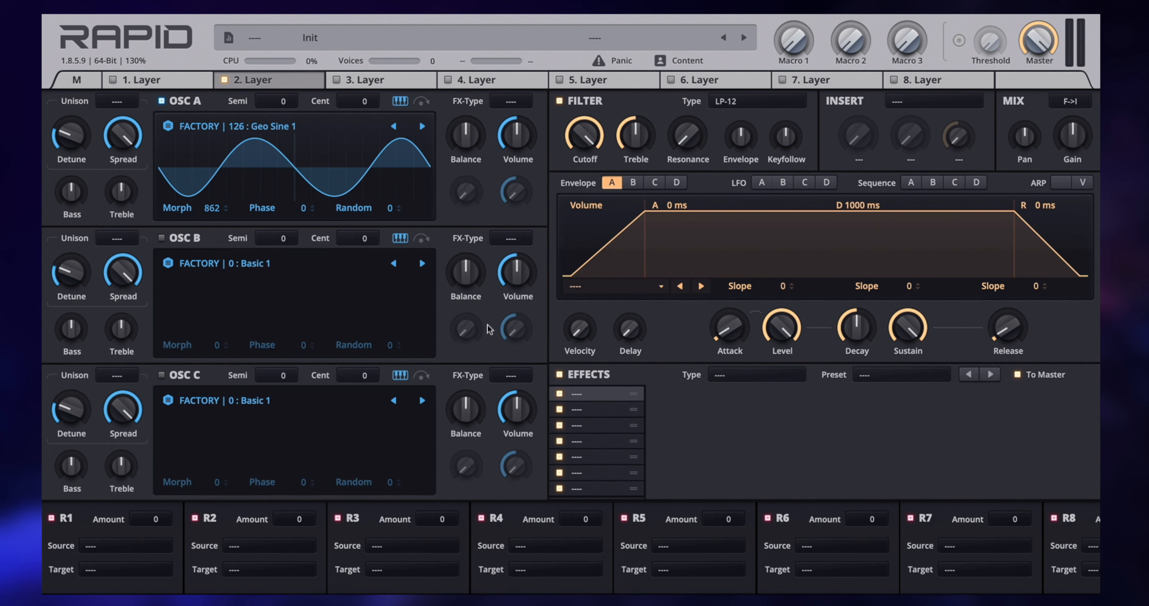
pyautogui.moveTo(210, 208); pyautogui.dragTo(304, 101)
# Step: Step oscillator A's wavetable forward to Geometric Square 1 and set Morph to 0
pyautogui.click(422, 127)
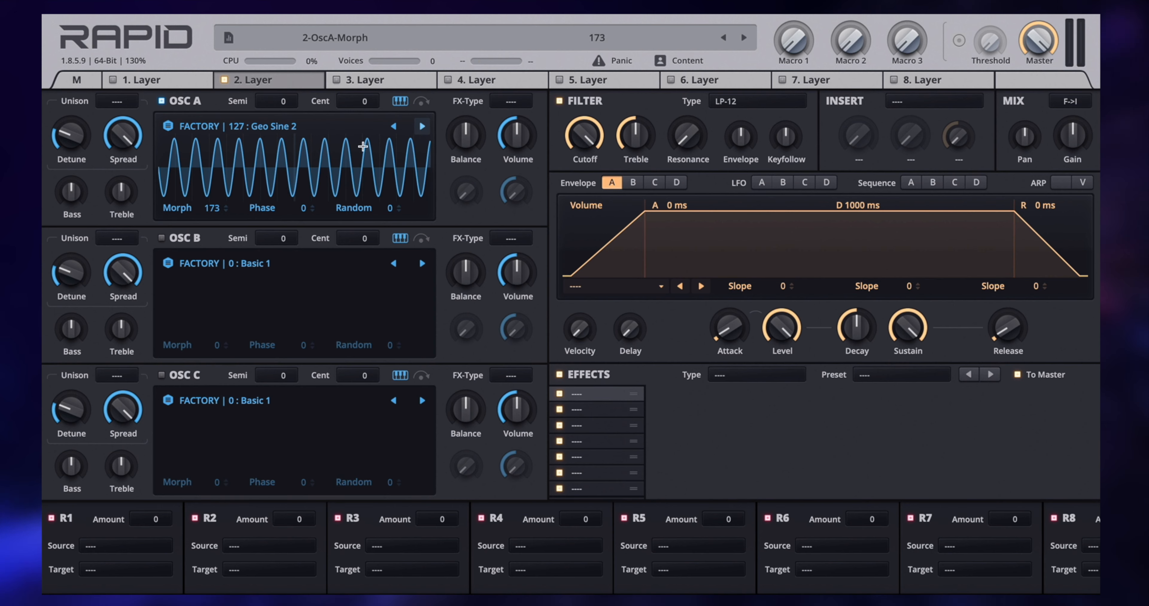
pyautogui.click(422, 128)
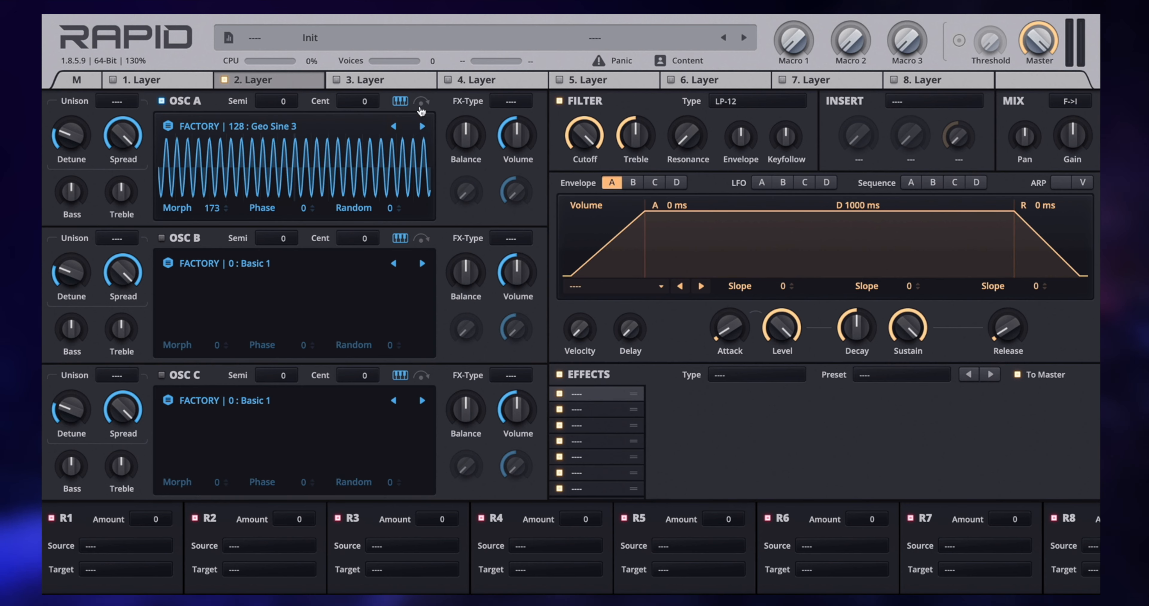
pyautogui.click(422, 126)
pyautogui.click(422, 127)
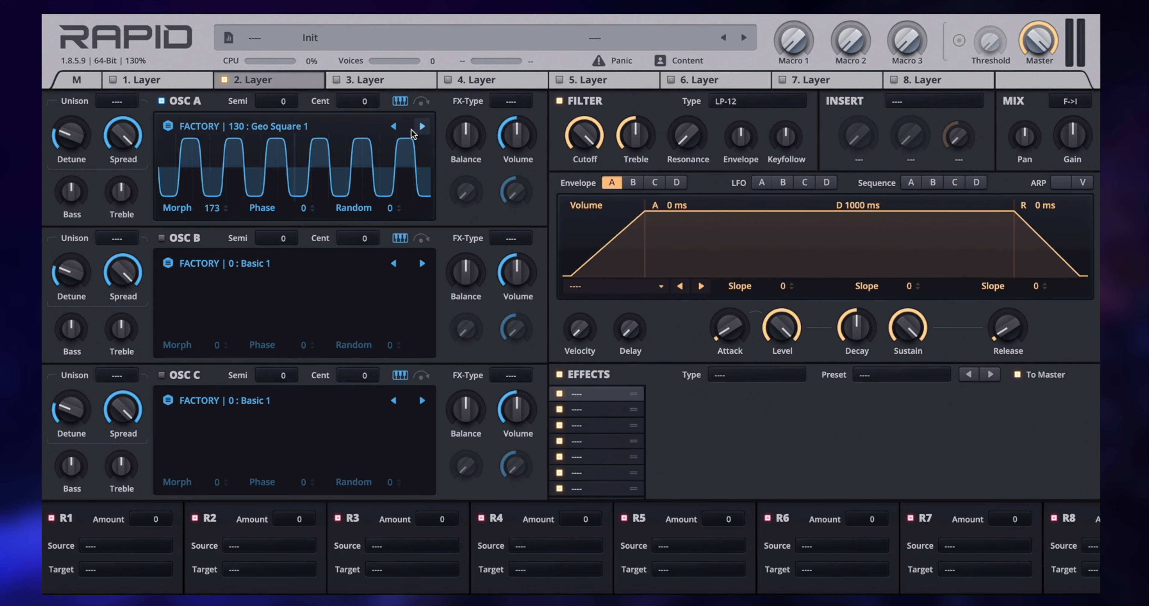
pyautogui.moveTo(212, 209)
pyautogui.mouseDown()
pyautogui.moveTo(213, 170)
pyautogui.moveTo(213, 215)
pyautogui.mouseUp()
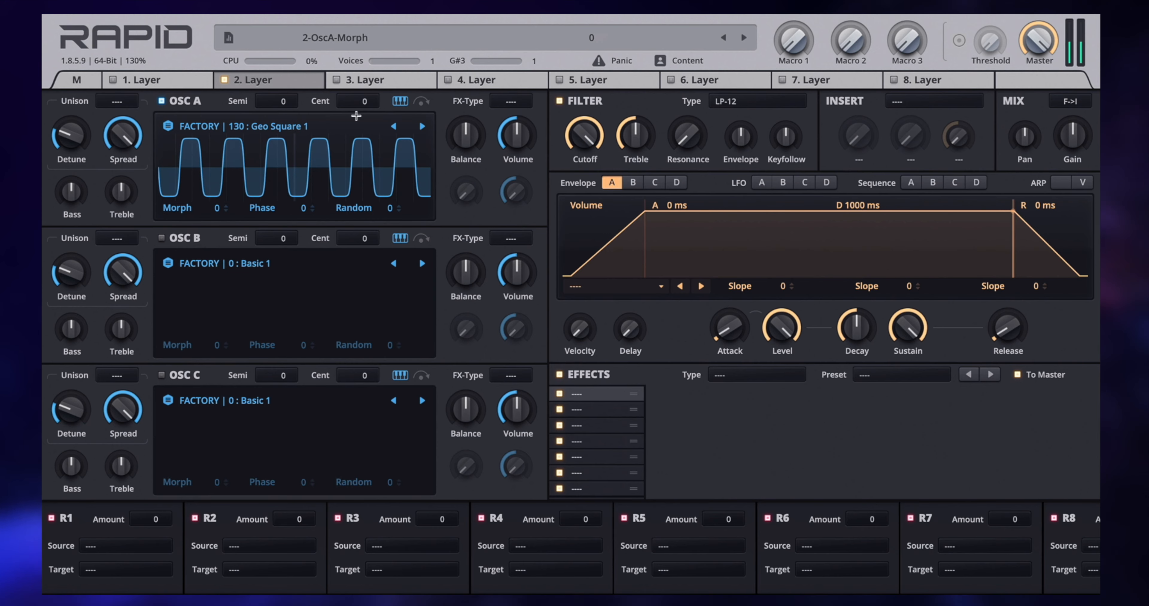
# Step: Load PWM Complex 5 into layer 2's oscillator A, advance to the PWM Unspecific wavetable and set Morph to 314
pyautogui.click(296, 123)
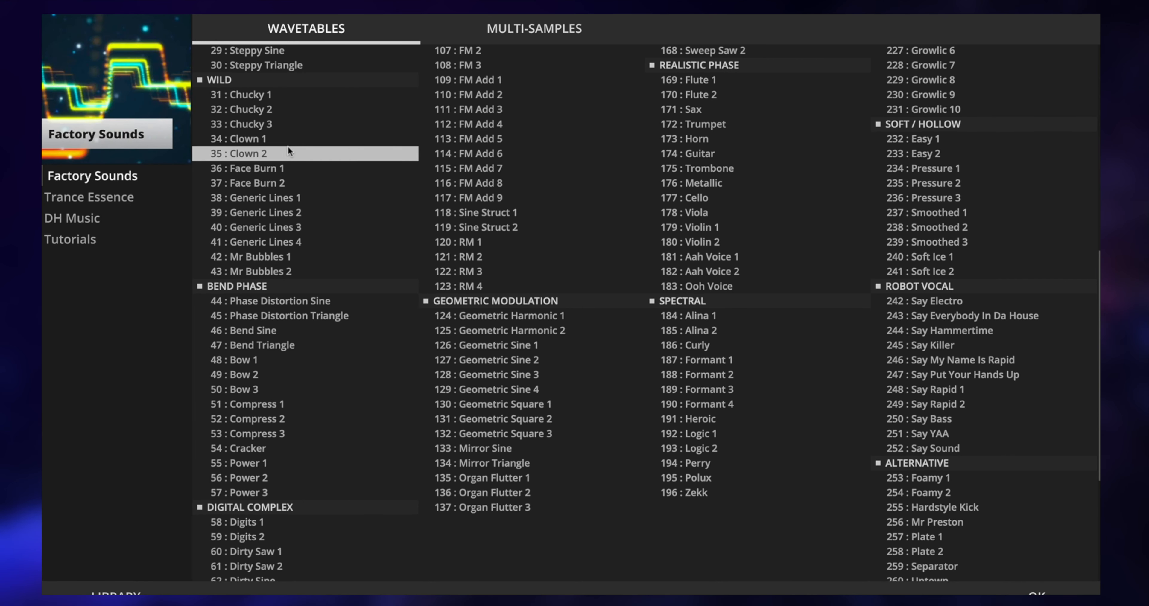
pyautogui.scroll(5, 310, 203)
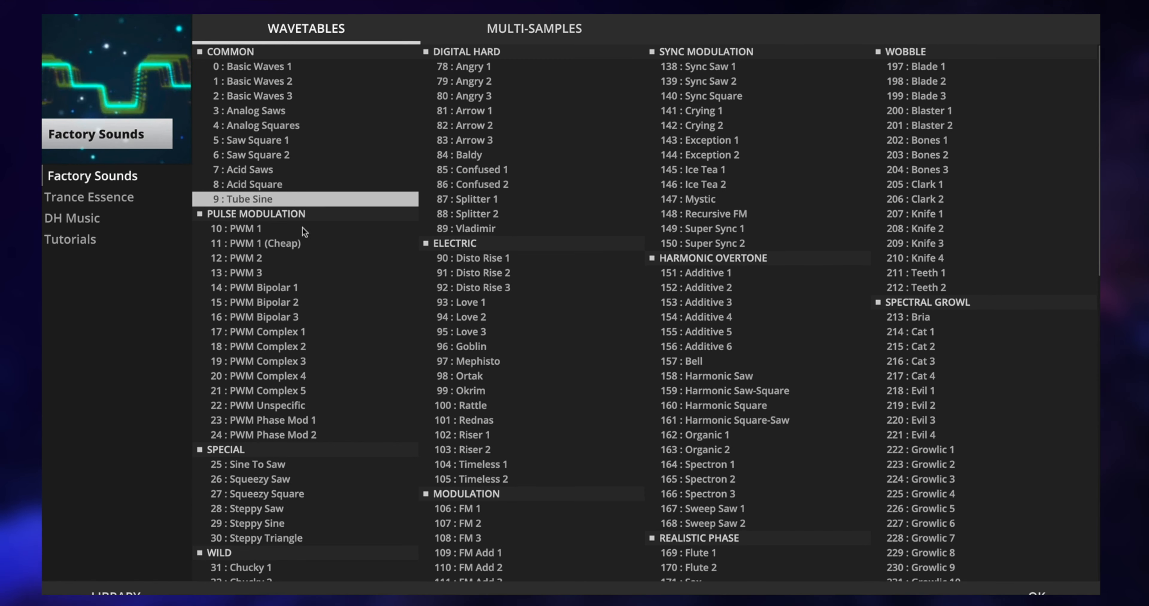
pyautogui.click(298, 389)
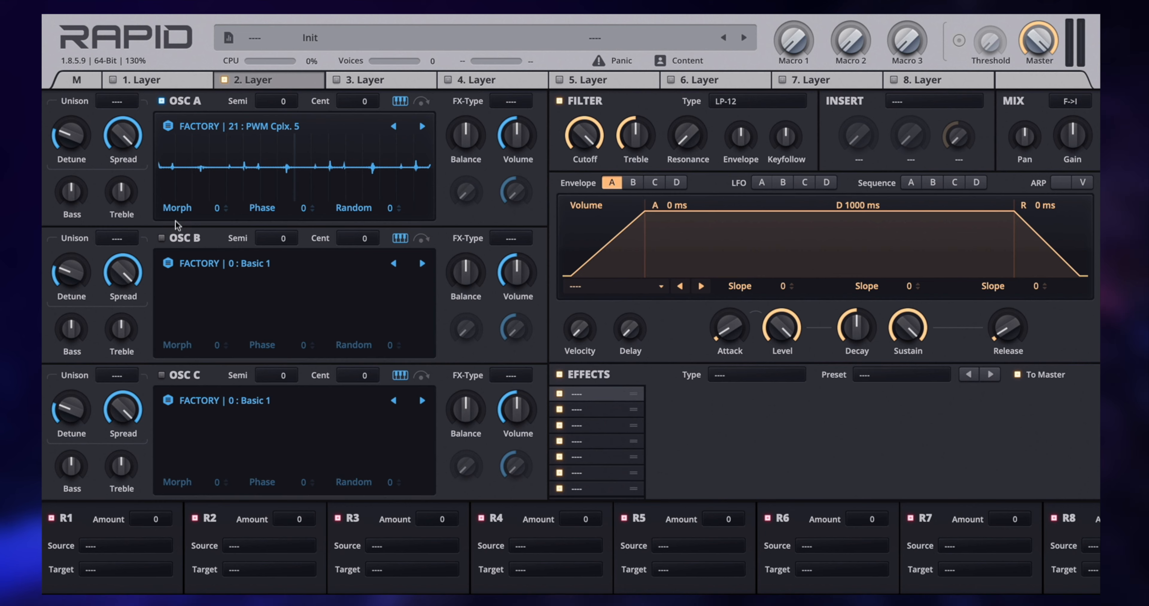
pyautogui.moveTo(187, 216)
pyautogui.mouseDown()
pyautogui.moveTo(186, 169)
pyautogui.moveTo(187, 203)
pyautogui.mouseUp()
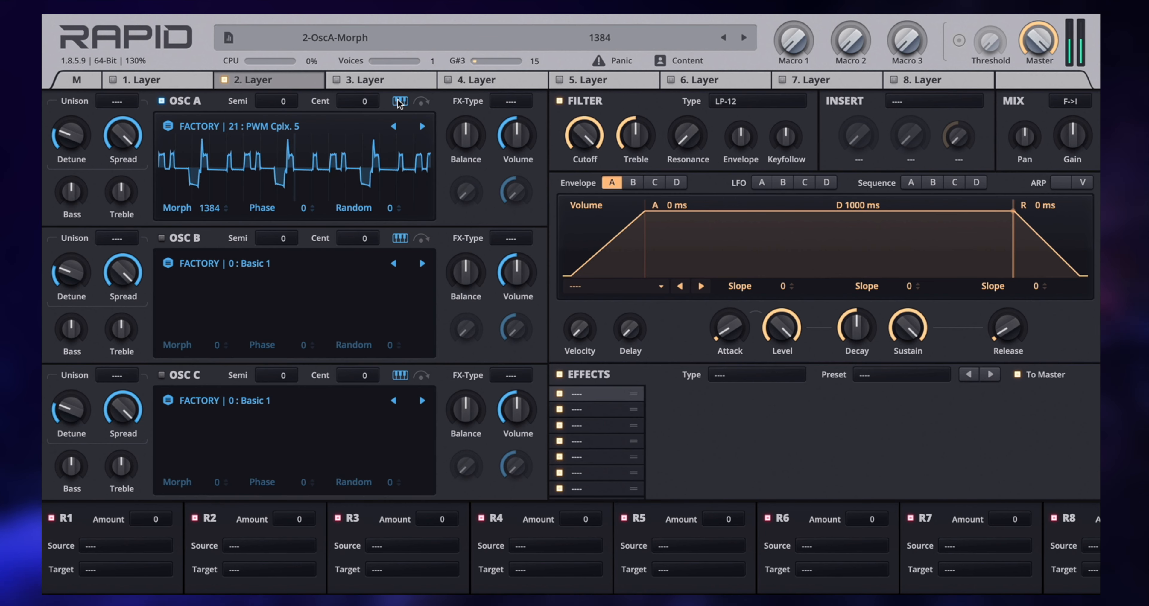
pyautogui.click(427, 127)
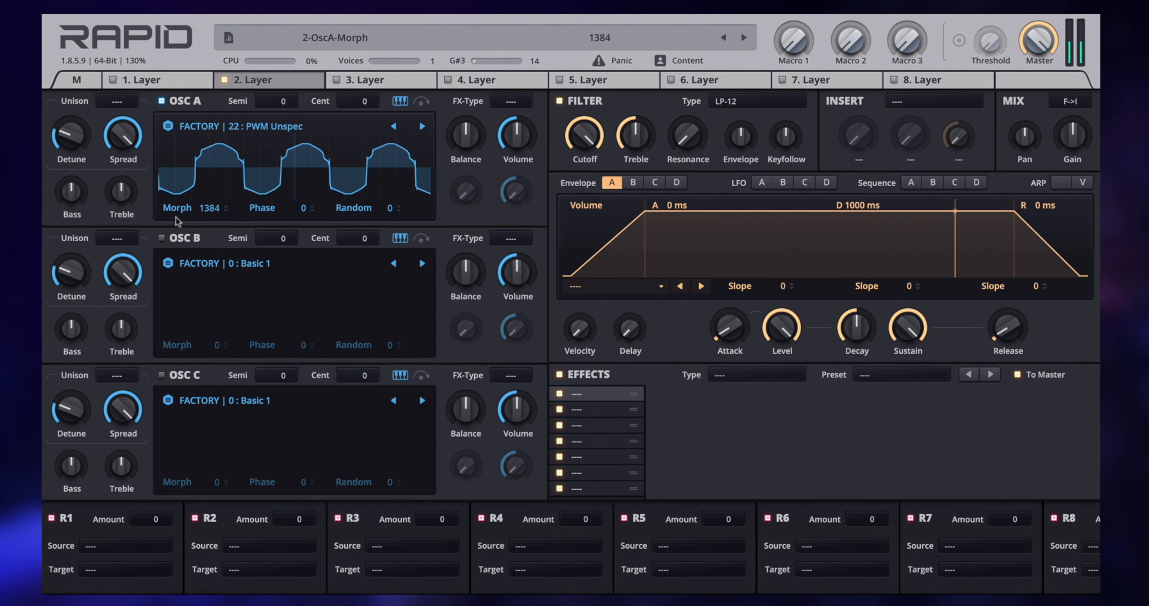
pyautogui.moveTo(215, 208); pyautogui.dragTo(178, 208)
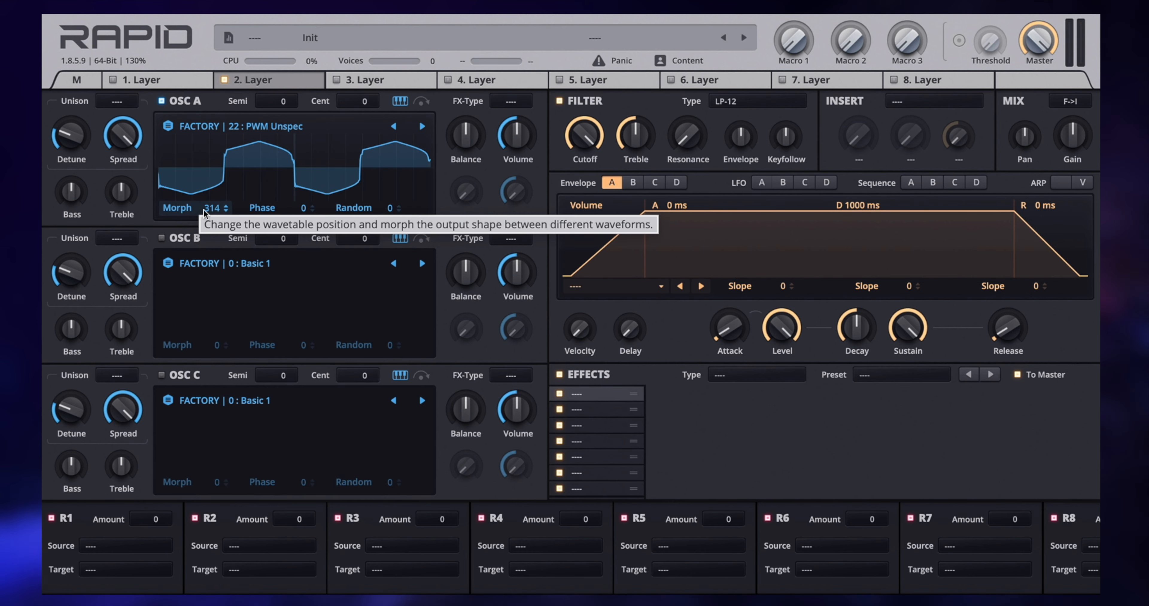
# Step: Shape layer 2's volume envelope with 3.13 s attack, 3.16 s release, 34.30% sustain, attack slope -29 and release slope -30
pyautogui.moveTo(735, 346); pyautogui.dragTo(736, 307)
pyautogui.moveTo(980, 329); pyautogui.dragTo(1004, 314)
pyautogui.moveTo(733, 285); pyautogui.dragTo(733, 312)
pyautogui.moveTo(908, 328); pyautogui.dragTo(908, 350)
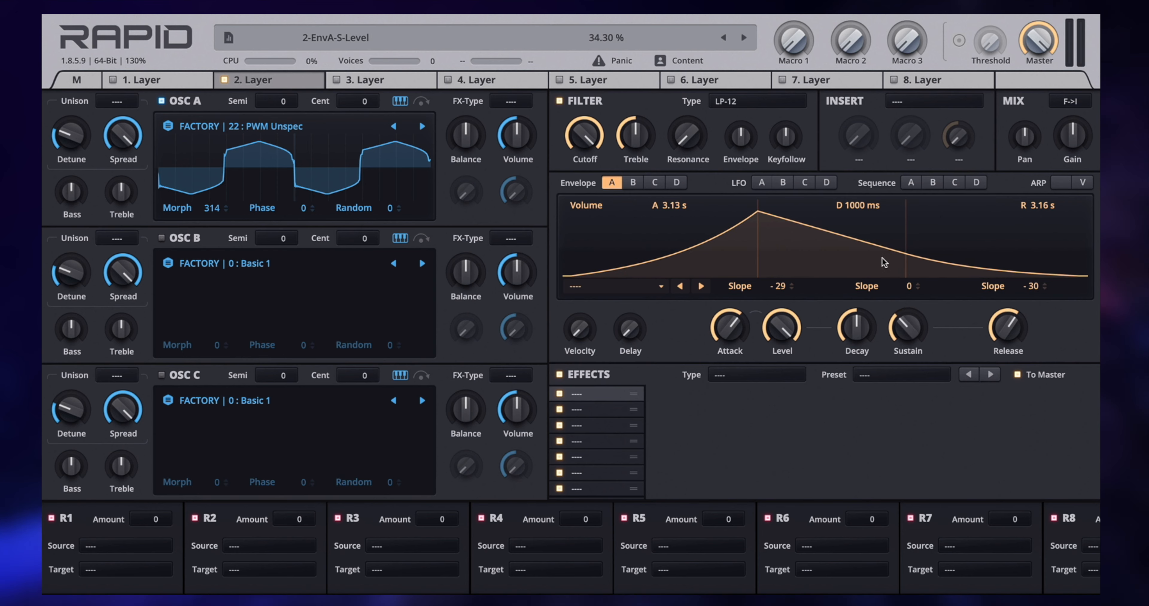
# Step: Refine layer 2's volume envelope with a decay slope of -45, a 1.56 s attack and a much lower sustain
pyautogui.moveTo(909, 286); pyautogui.dragTo(908, 328)
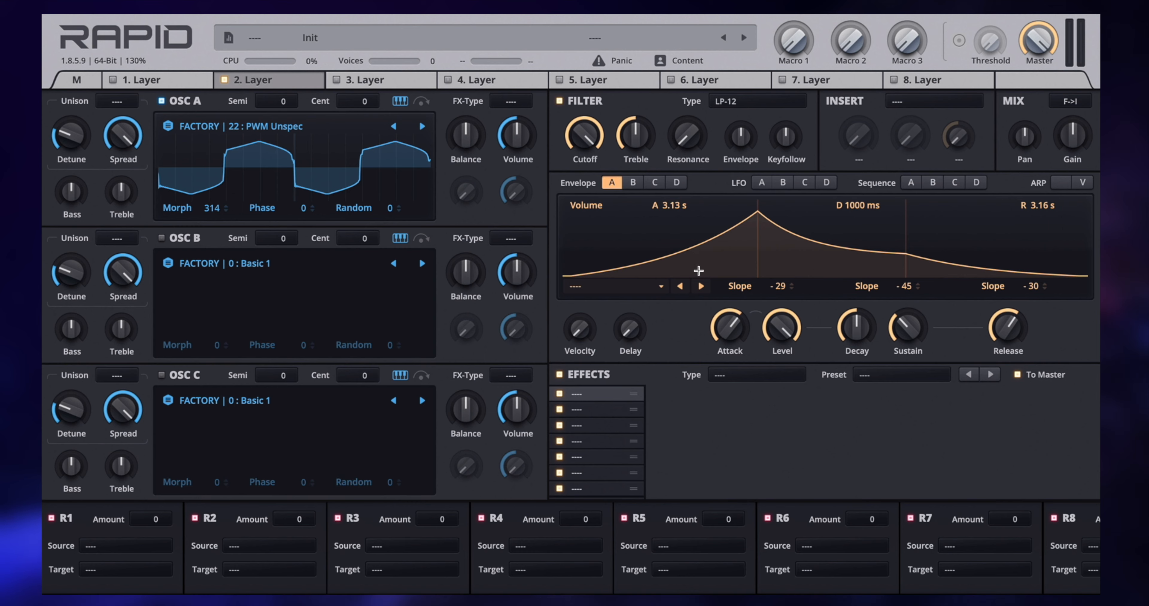
pyautogui.click(187, 83)
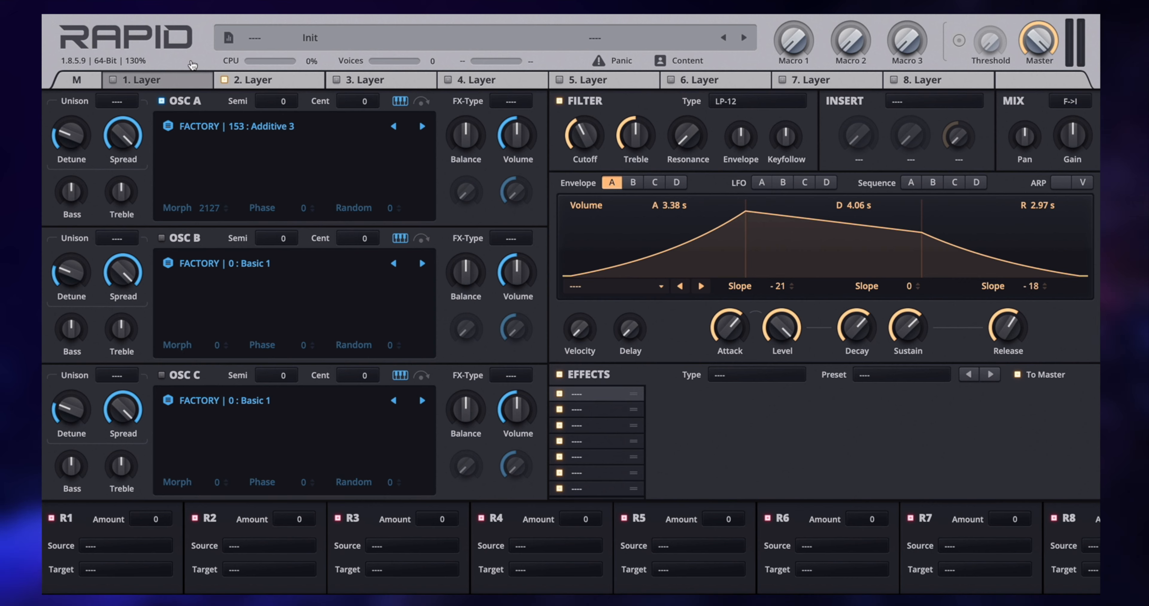
pyautogui.click(250, 80)
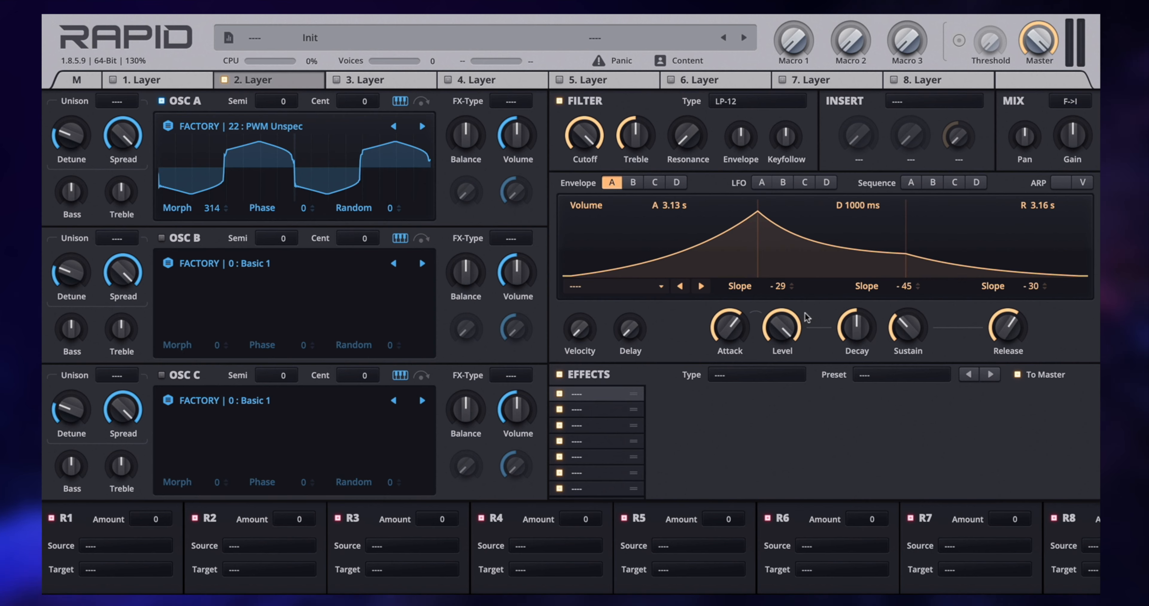
pyautogui.moveTo(718, 330); pyautogui.dragTo(718, 351)
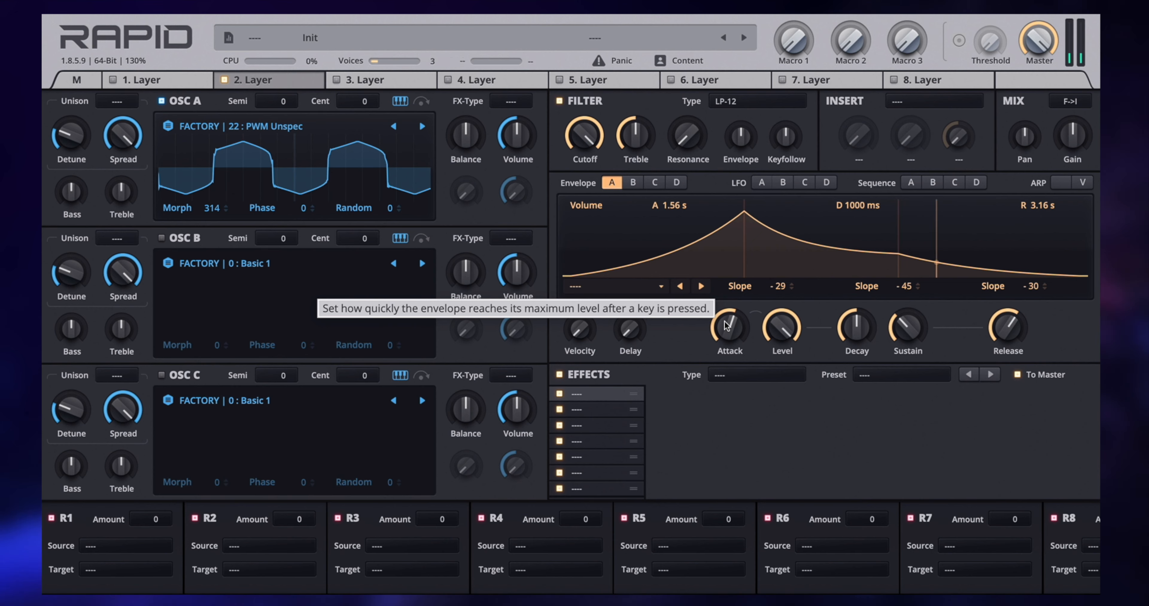
pyautogui.moveTo(902, 328)
pyautogui.mouseDown()
pyautogui.moveTo(902, 337)
pyautogui.moveTo(902, 328)
pyautogui.mouseUp()
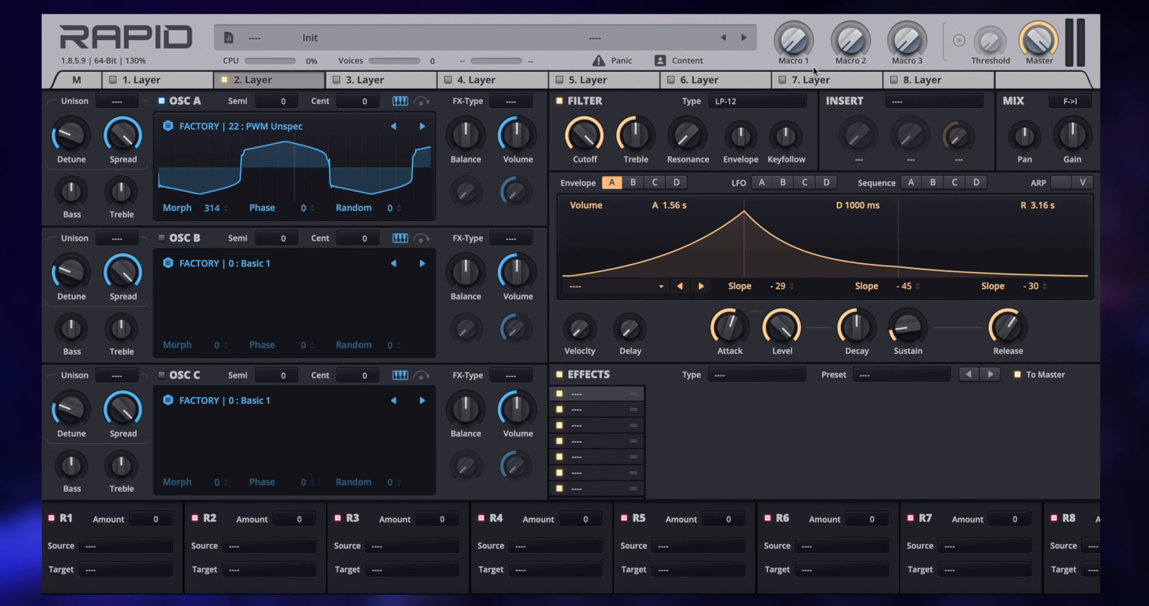
# Step: Set layer 2's filter to Vintage Lowpass, lower its cutoff strongly and raise its envelope modulation amount
pyautogui.click(757, 101)
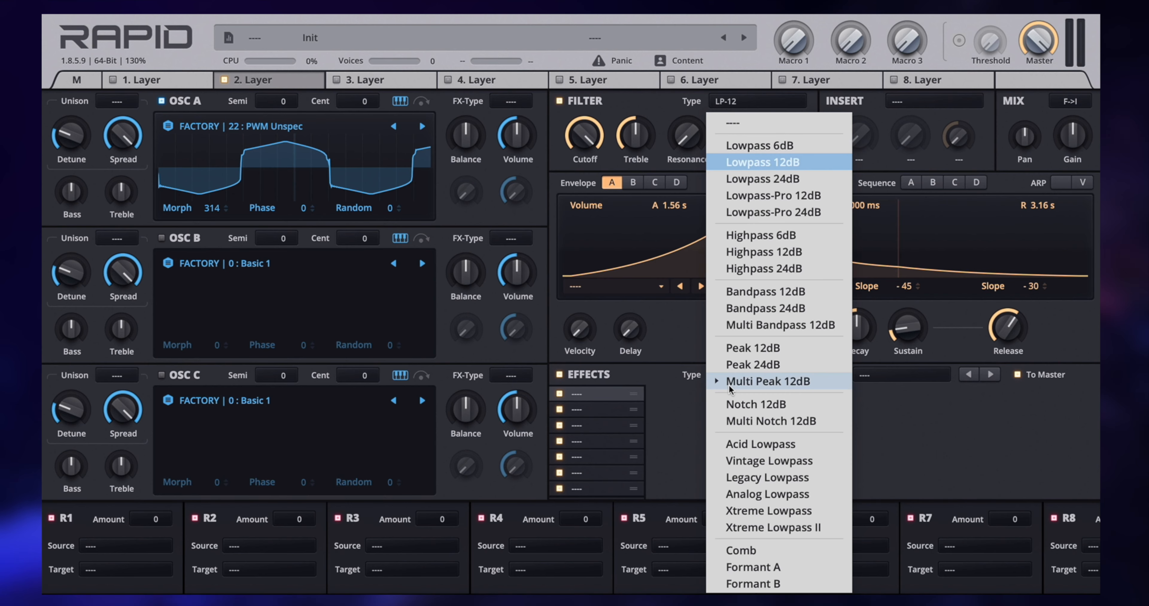
pyautogui.click(779, 464)
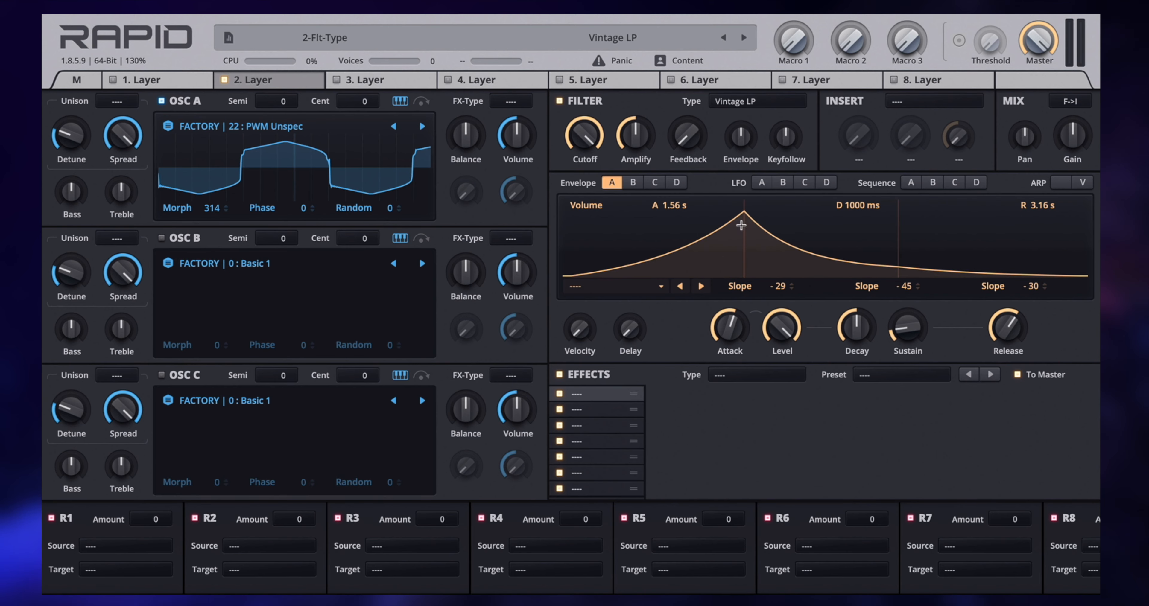
pyautogui.moveTo(593, 152); pyautogui.dragTo(593, 205)
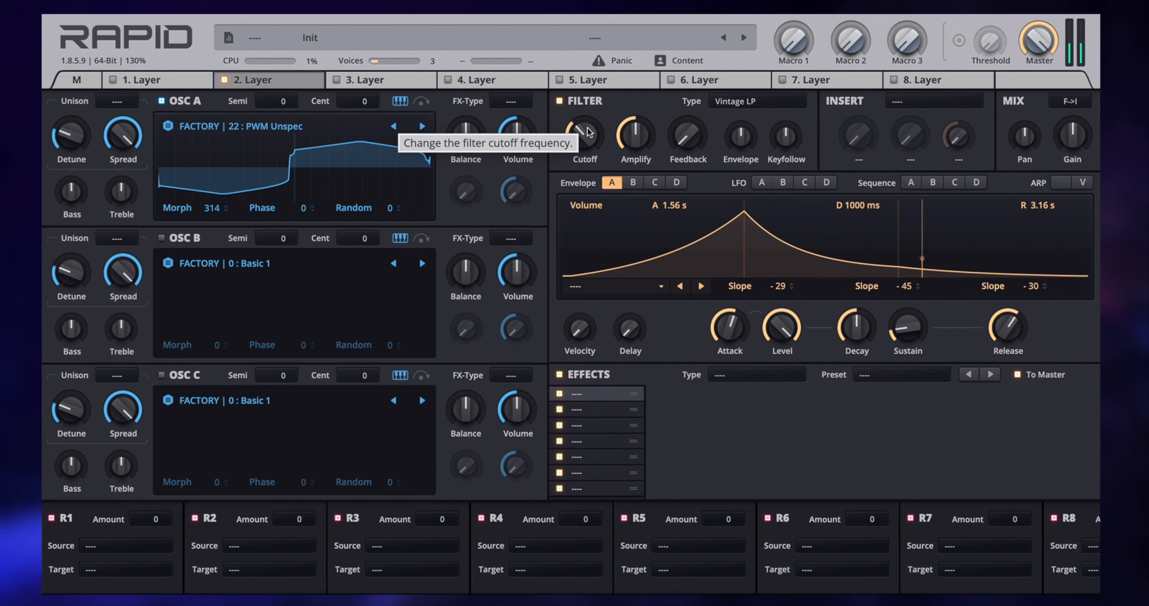
pyautogui.moveTo(588, 127); pyautogui.dragTo(587, 147)
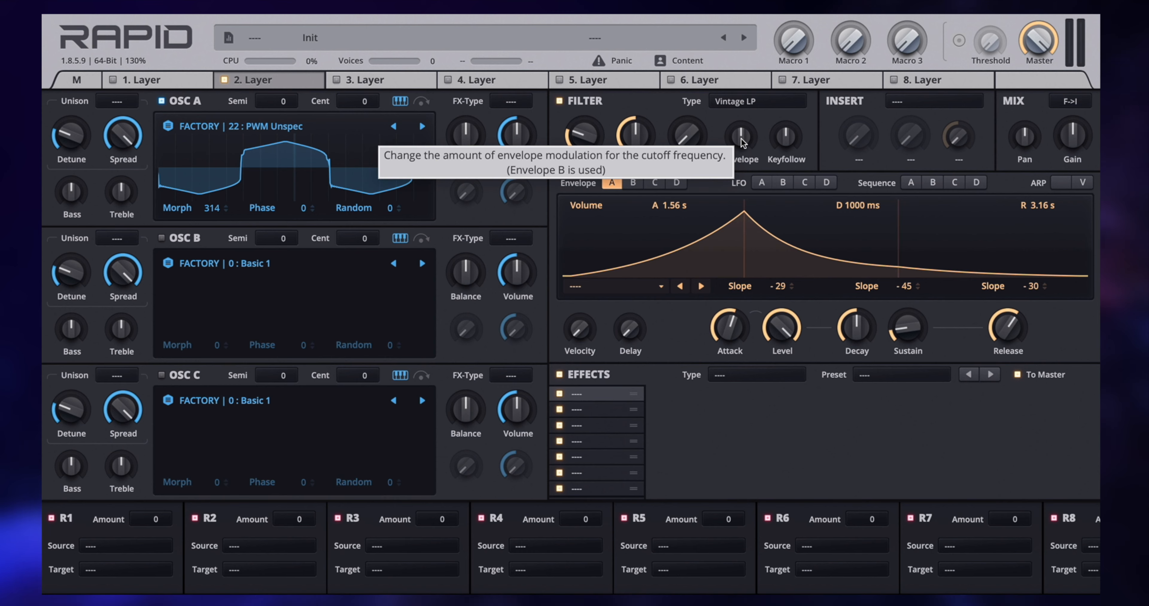
pyautogui.click(631, 183)
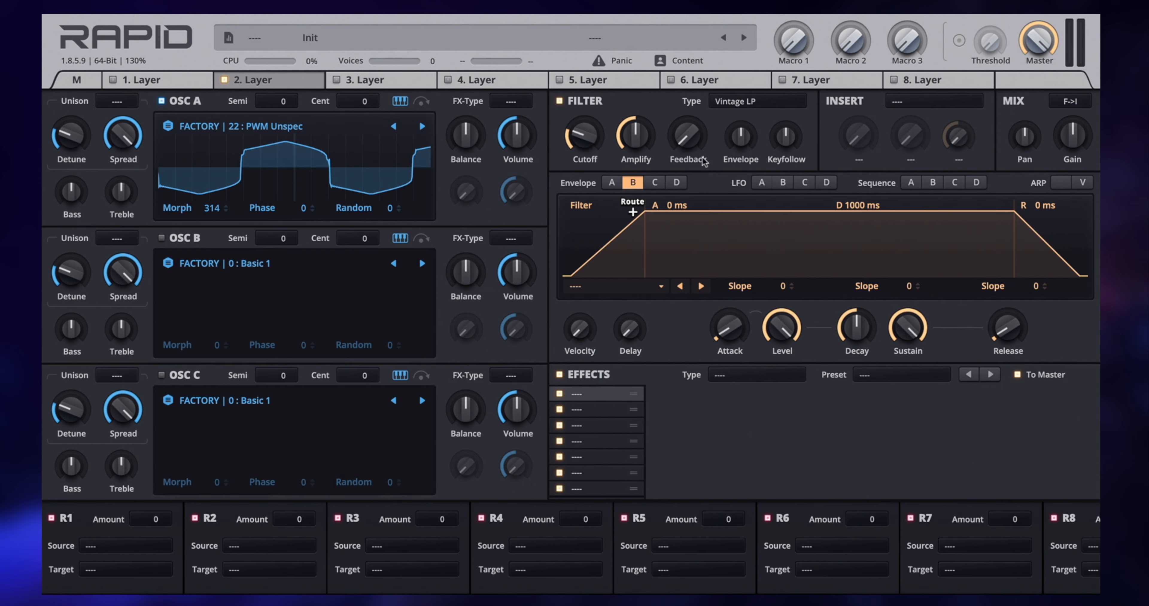
pyautogui.moveTo(742, 136); pyautogui.dragTo(723, 91)
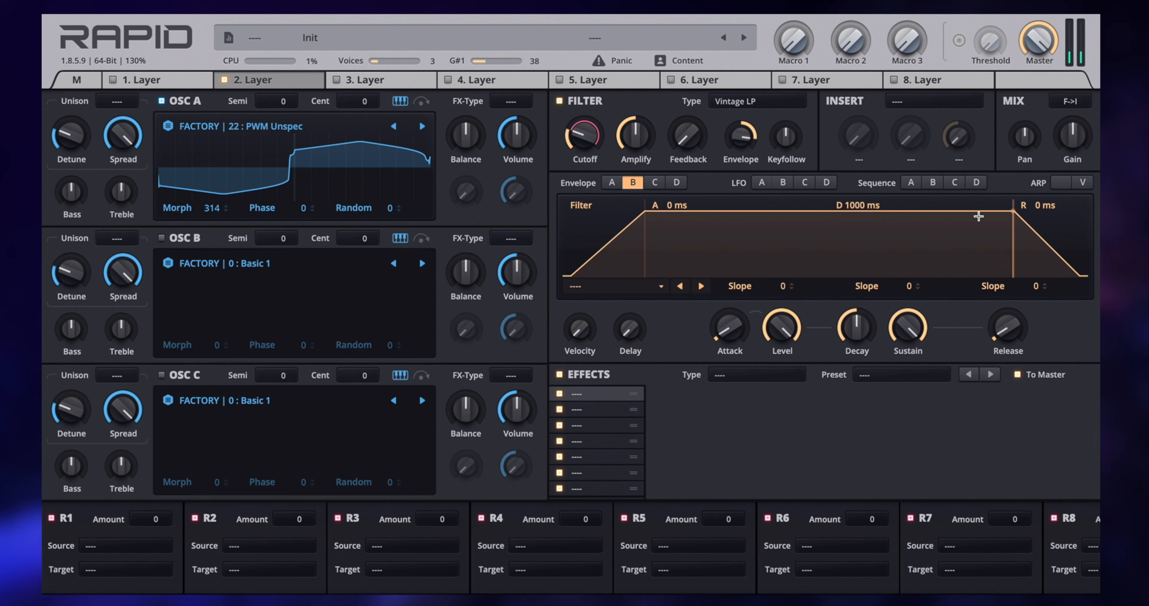
# Step: Copy layer 2's volume envelope A and paste its settings onto filter envelope B
pyautogui.click(612, 182)
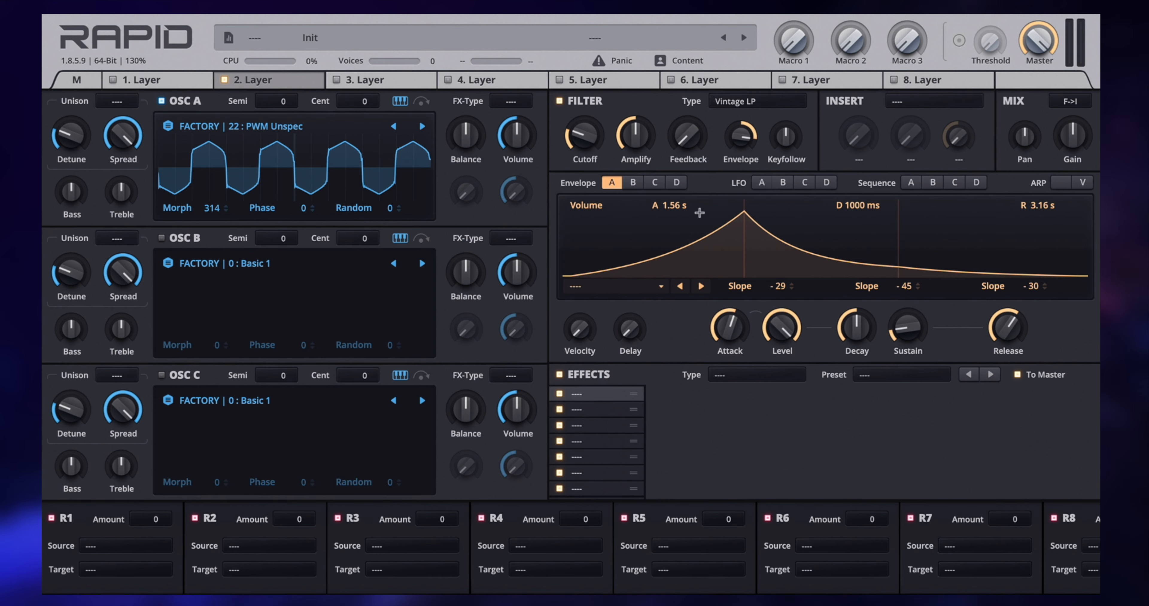
pyautogui.click(627, 183)
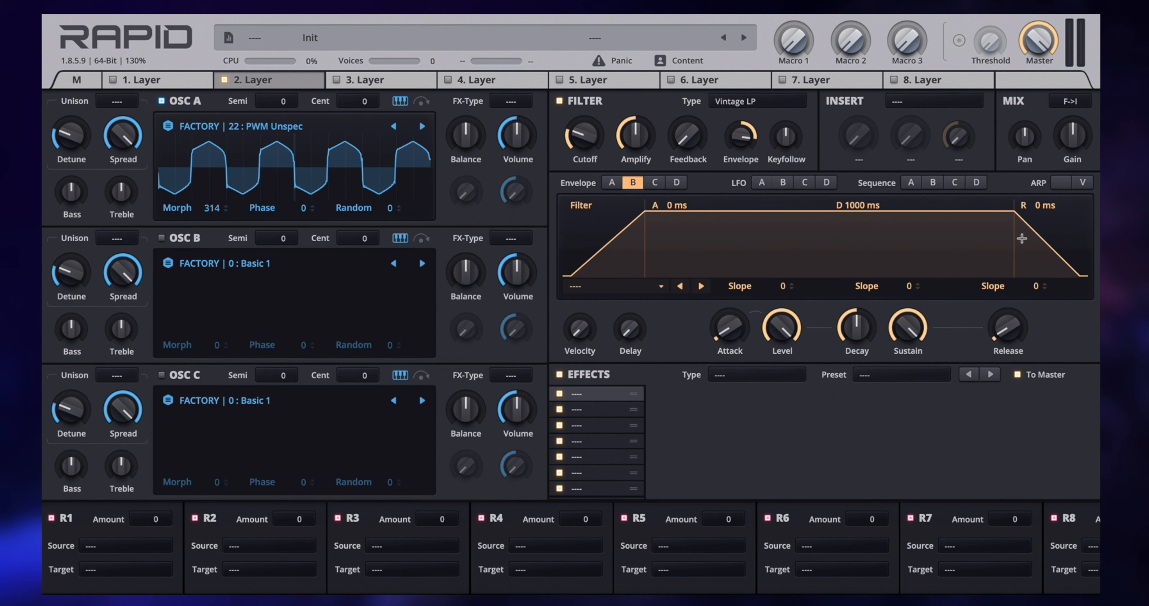
pyautogui.click(610, 183)
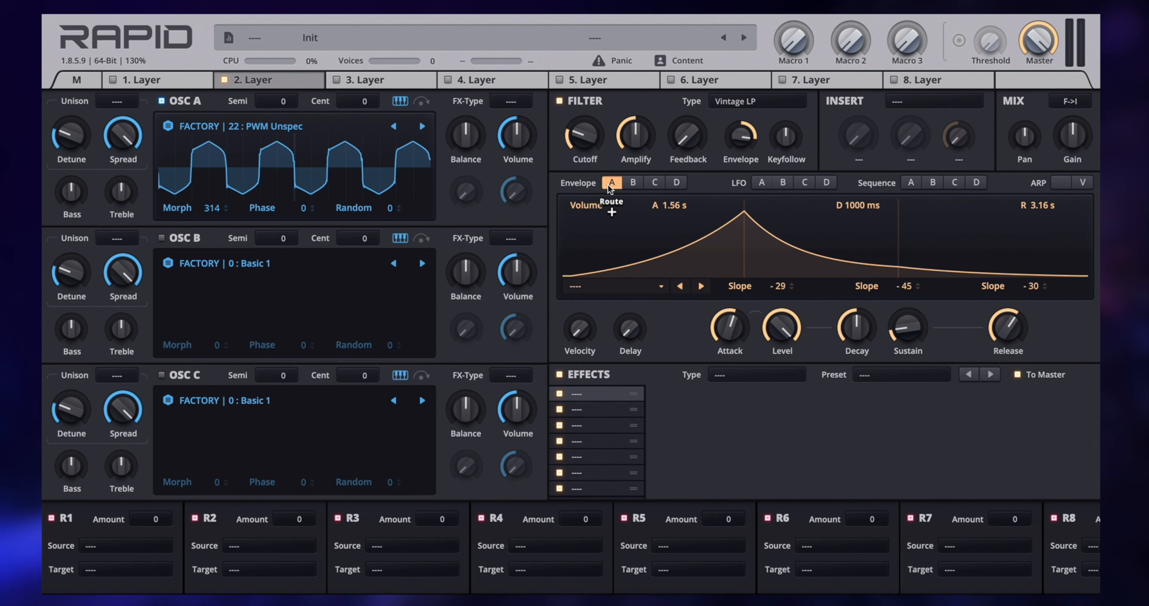
pyautogui.rightClick(612, 180)
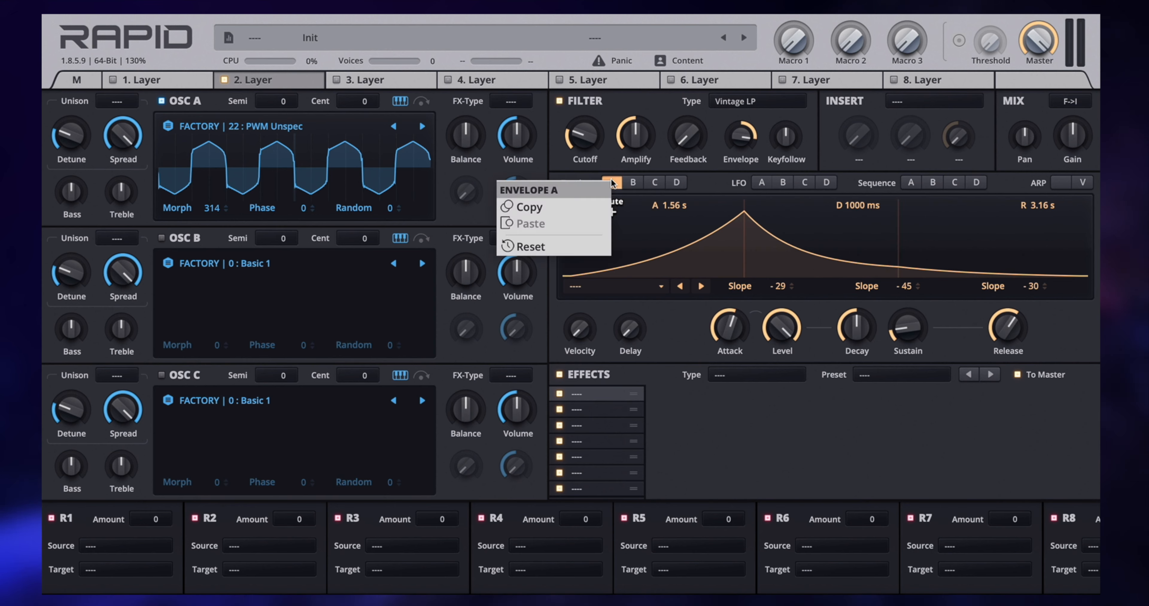
pyautogui.click(552, 202)
pyautogui.click(634, 182)
pyautogui.rightClick(636, 179)
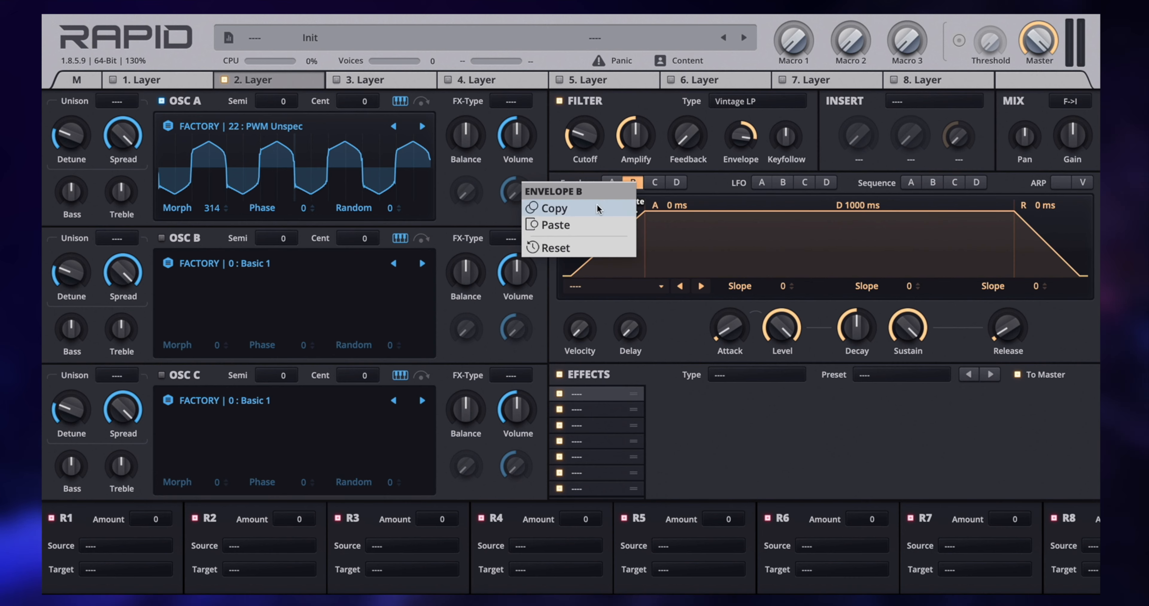
pyautogui.click(582, 220)
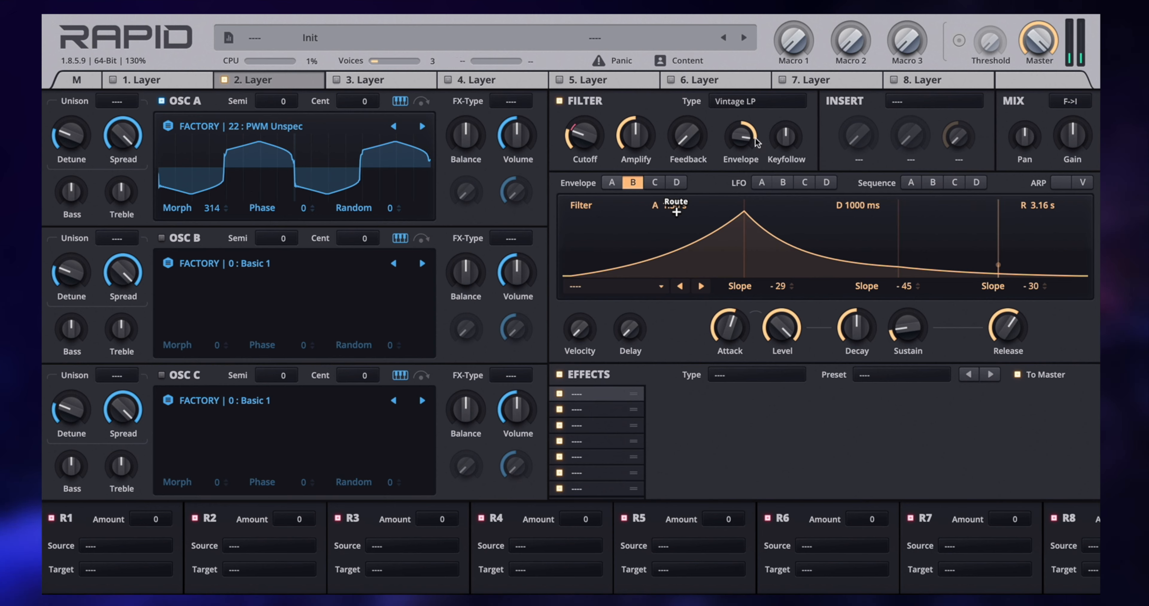
# Step: Reduce the filter's envelope modulation amount and raise its feedback to 88.46%
pyautogui.moveTo(743, 138); pyautogui.dragTo(743, 165)
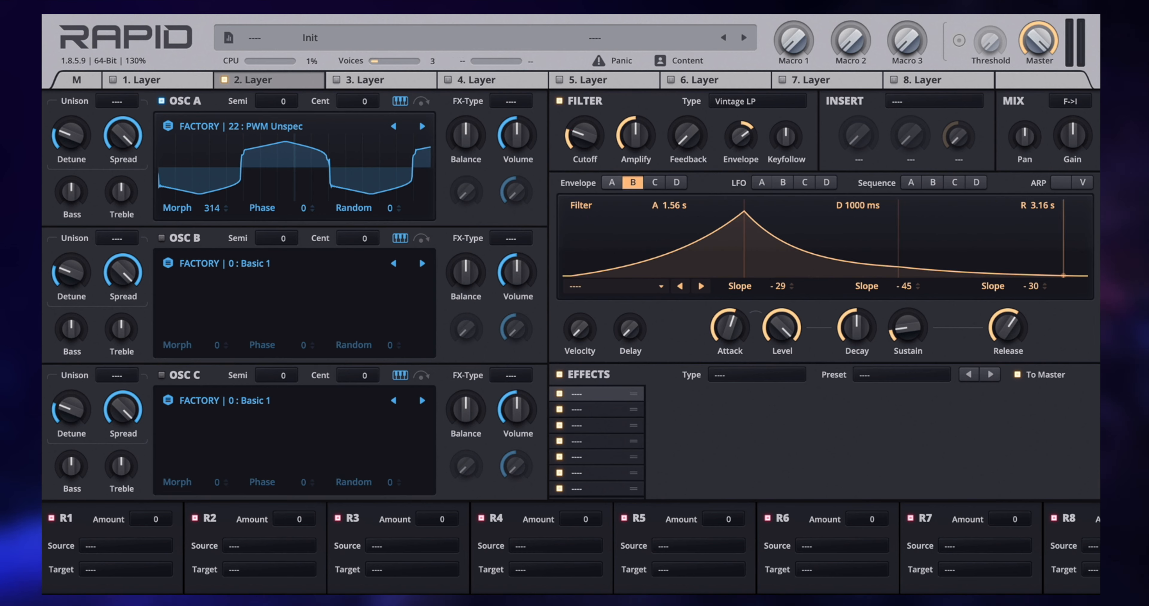
pyautogui.moveTo(692, 140); pyautogui.dragTo(692, 140)
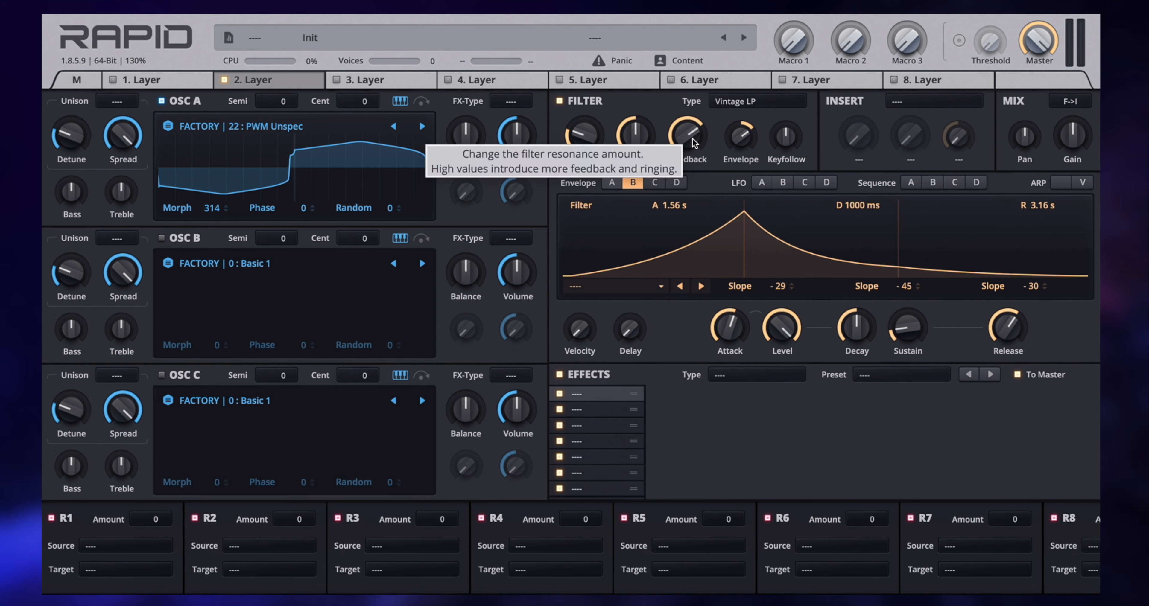
pyautogui.moveTo(694, 143); pyautogui.dragTo(695, 129)
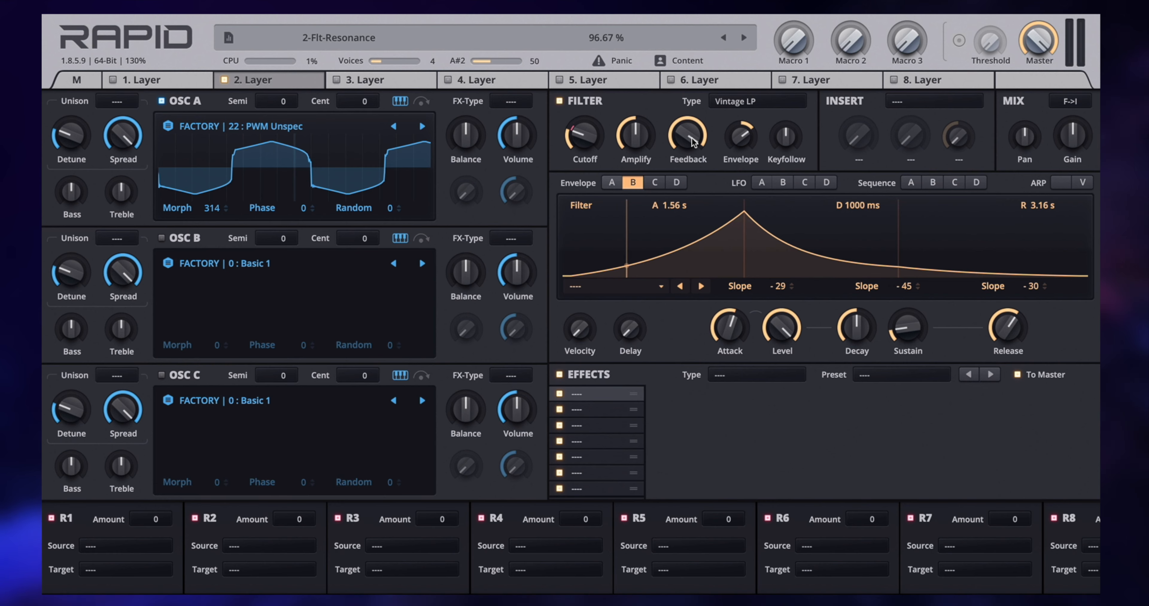
pyautogui.moveTo(693, 142); pyautogui.dragTo(693, 144)
# Step: Change layer 2's filter type to Legacy Lowpass and reduce its resonance
pyautogui.click(754, 102)
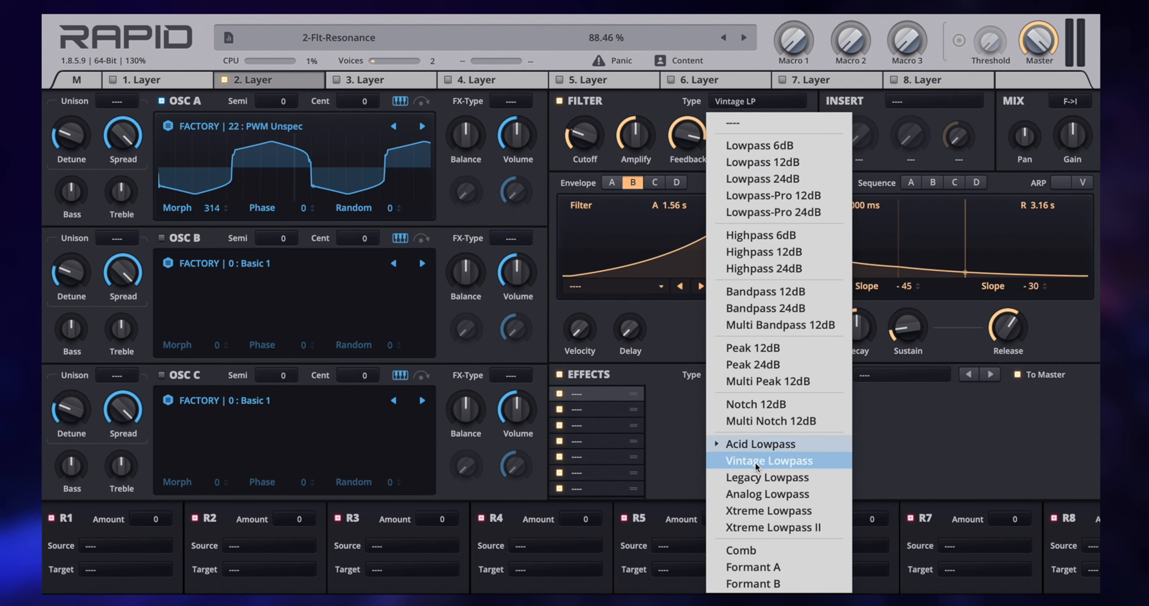
pyautogui.click(759, 478)
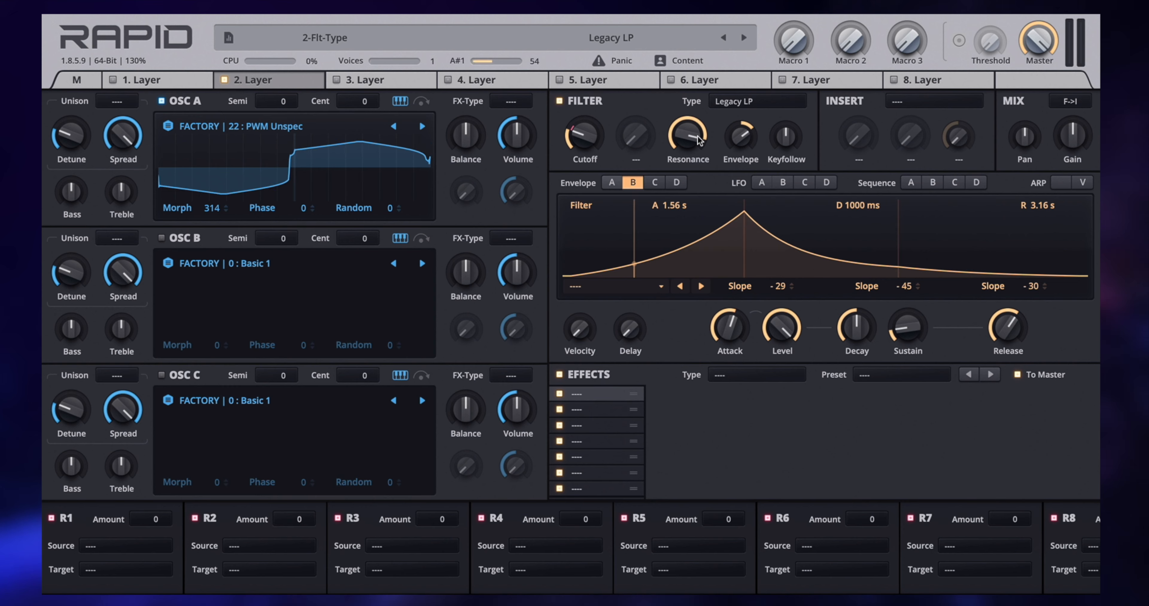
pyautogui.moveTo(698, 134)
pyautogui.mouseDown()
pyautogui.moveTo(741, 140)
pyautogui.moveTo(686, 132)
pyautogui.mouseUp()
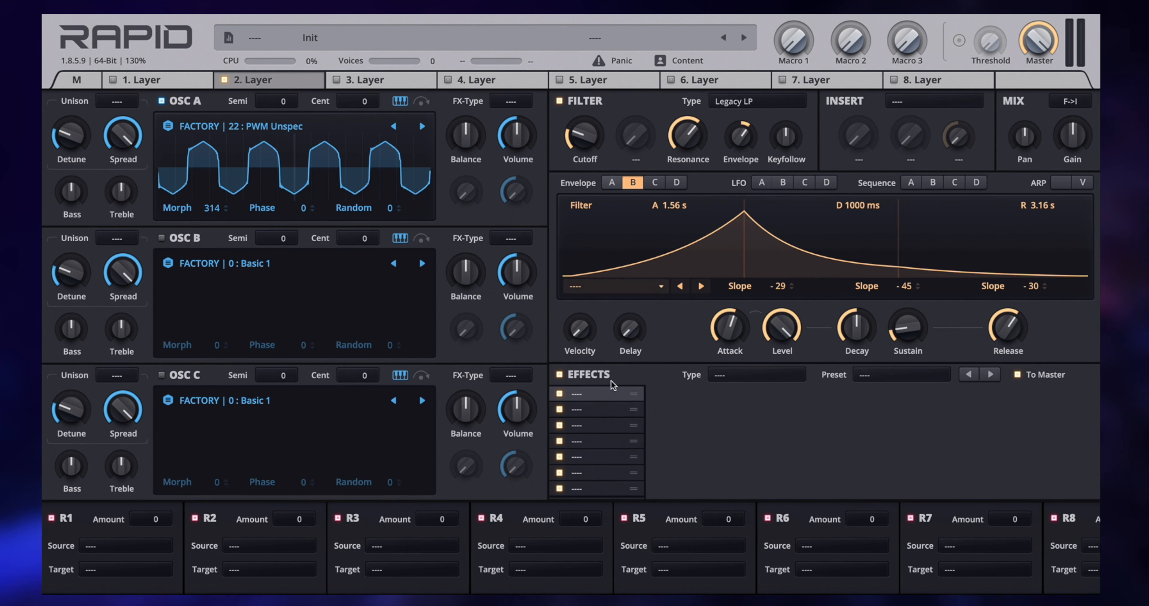
# Step: Audition layer 1 together with layer 2, deactivate it again and limit layer 2's keyboard range to C4 and above
pyautogui.click(113, 80)
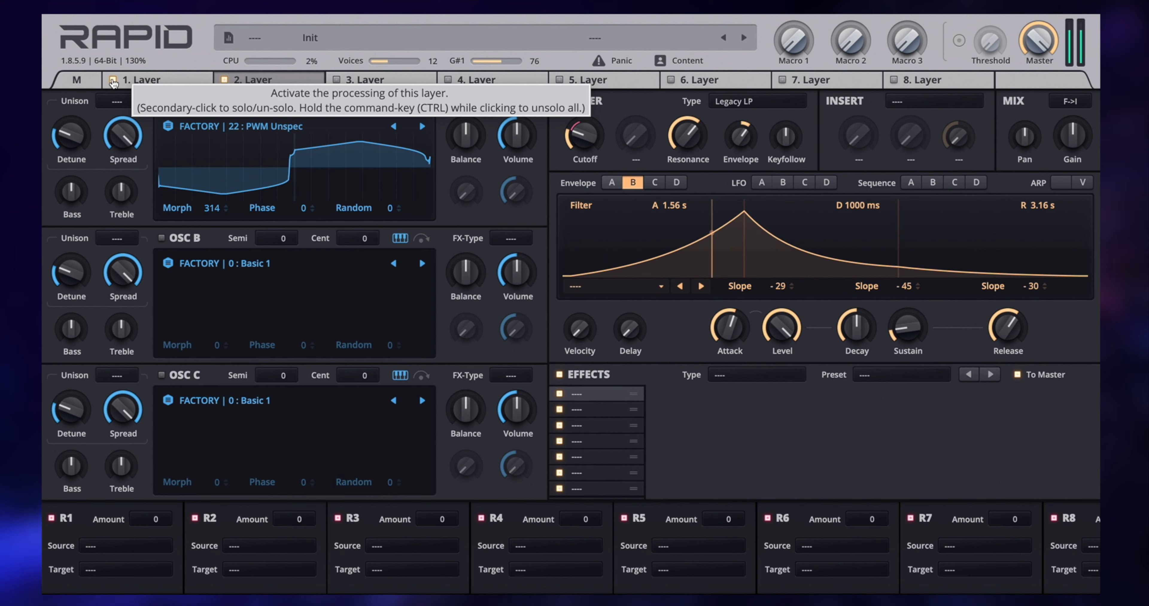
pyautogui.click(113, 81)
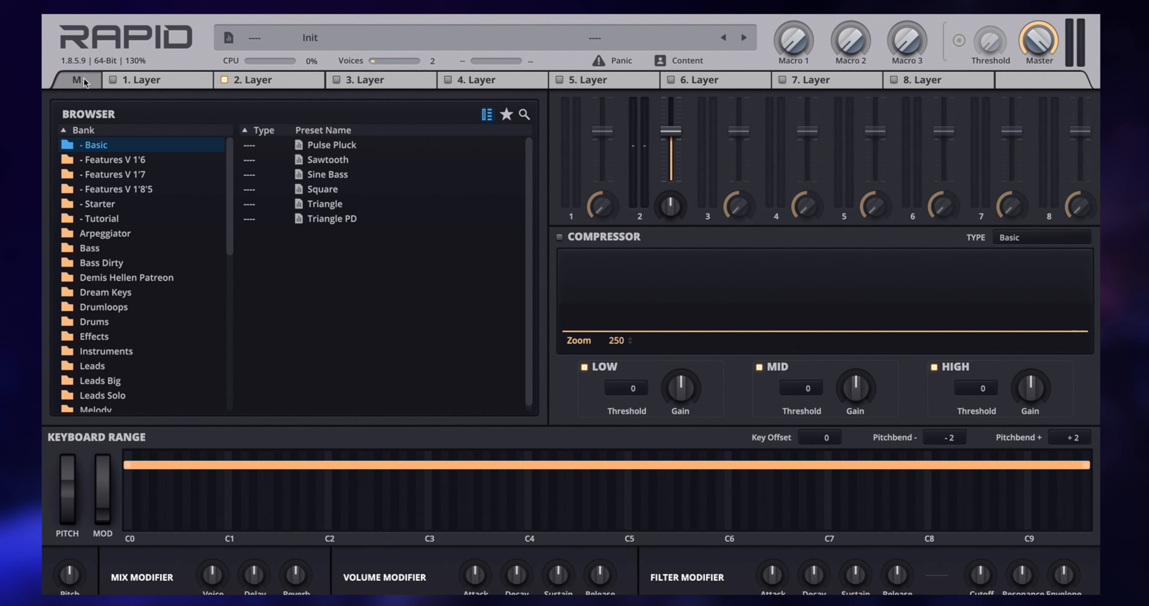
pyautogui.click(84, 78)
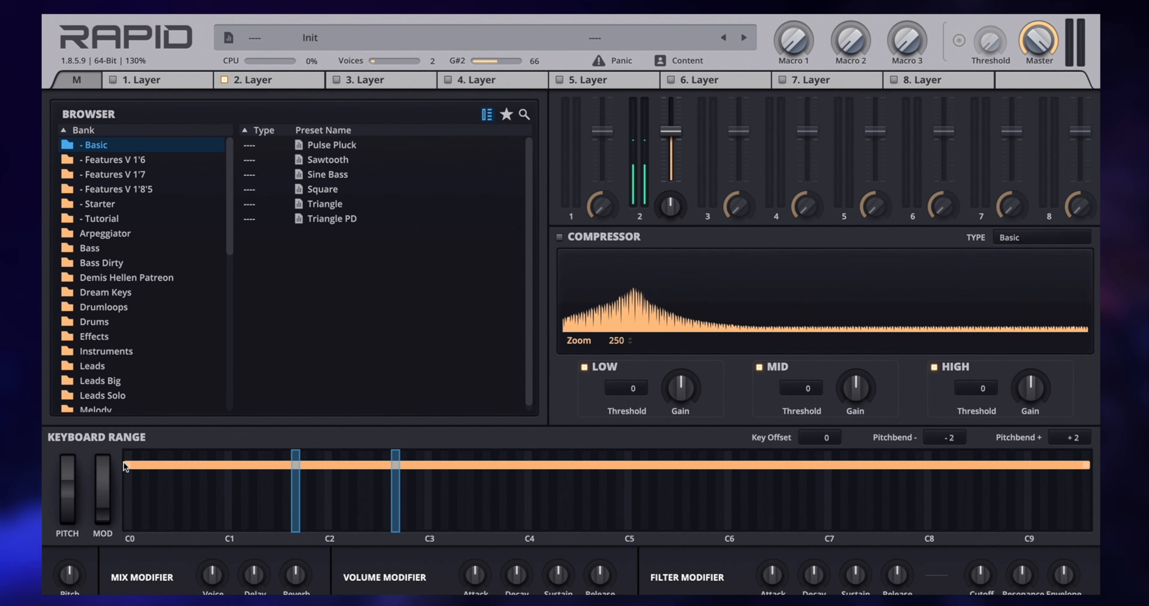
pyautogui.moveTo(131, 469); pyautogui.dragTo(534, 470)
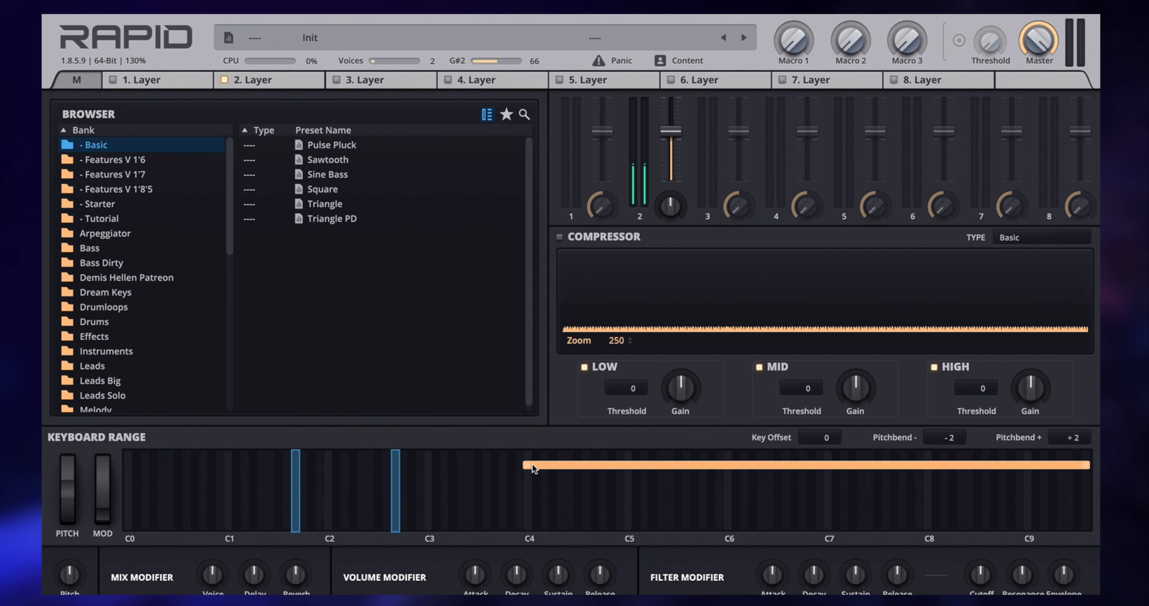
# Step: Activate layer 1, try ending its keyboard range just below C4, and extend it back over the full keyboard
pyautogui.click(112, 80)
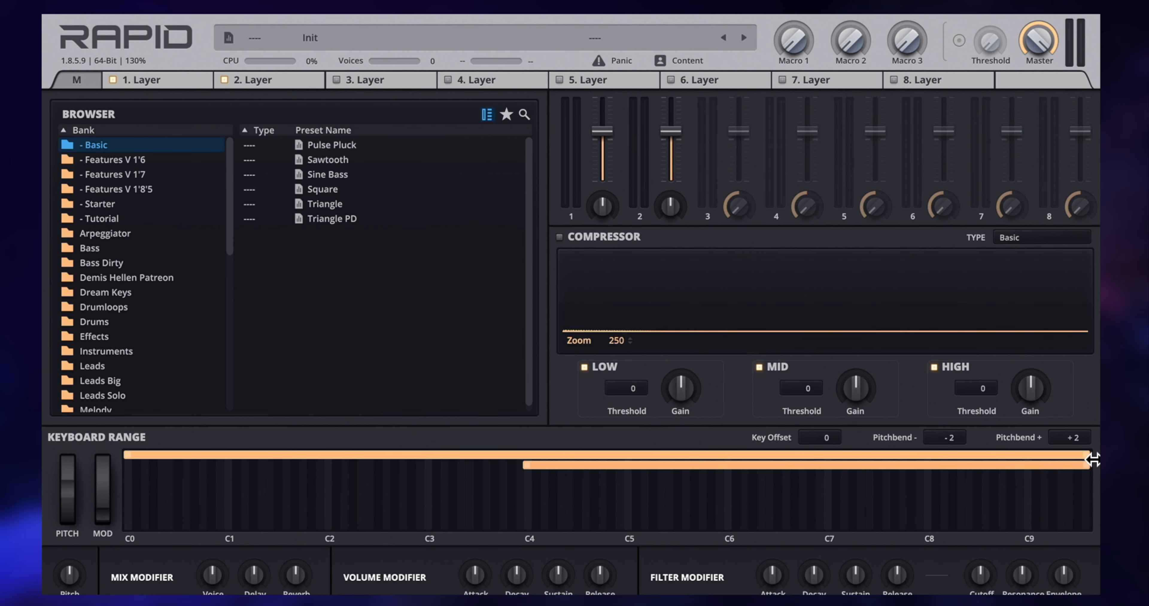
pyautogui.moveTo(1093, 459); pyautogui.dragTo(520, 470)
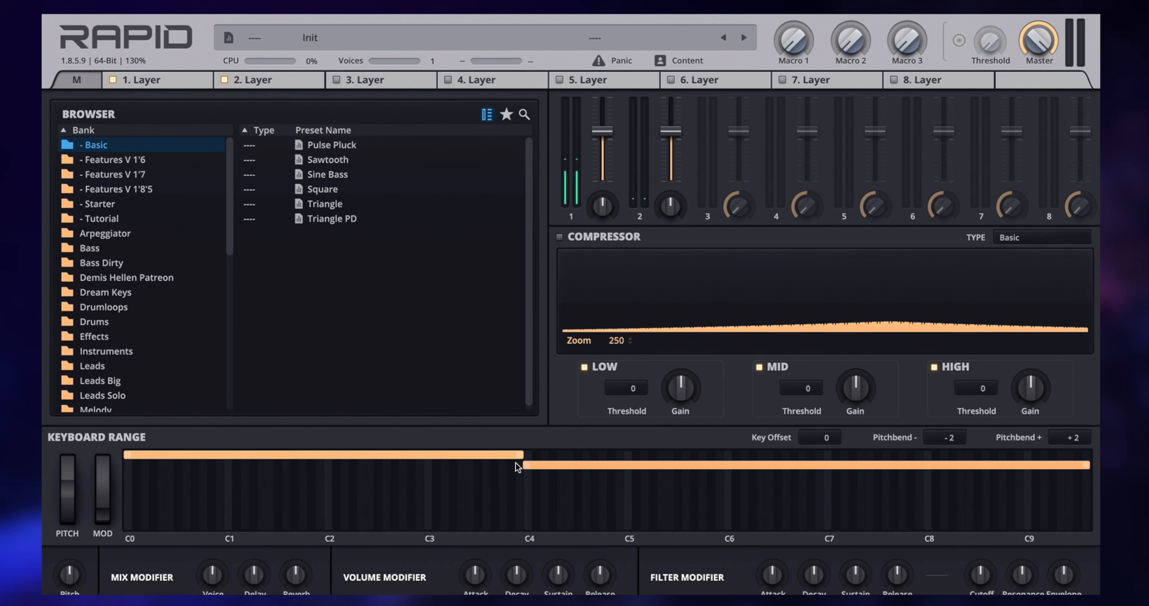
pyautogui.moveTo(522, 458); pyautogui.dragTo(1095, 462)
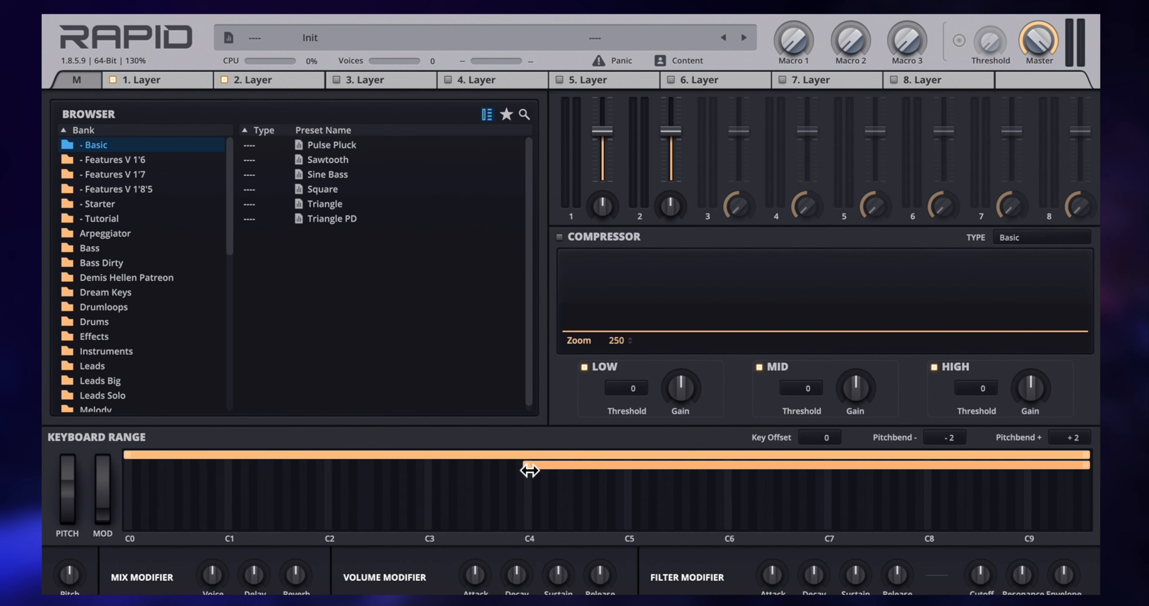
# Step: Add a Dual Delay as layer 2's first effect and adjust its left mix
pyautogui.click(249, 83)
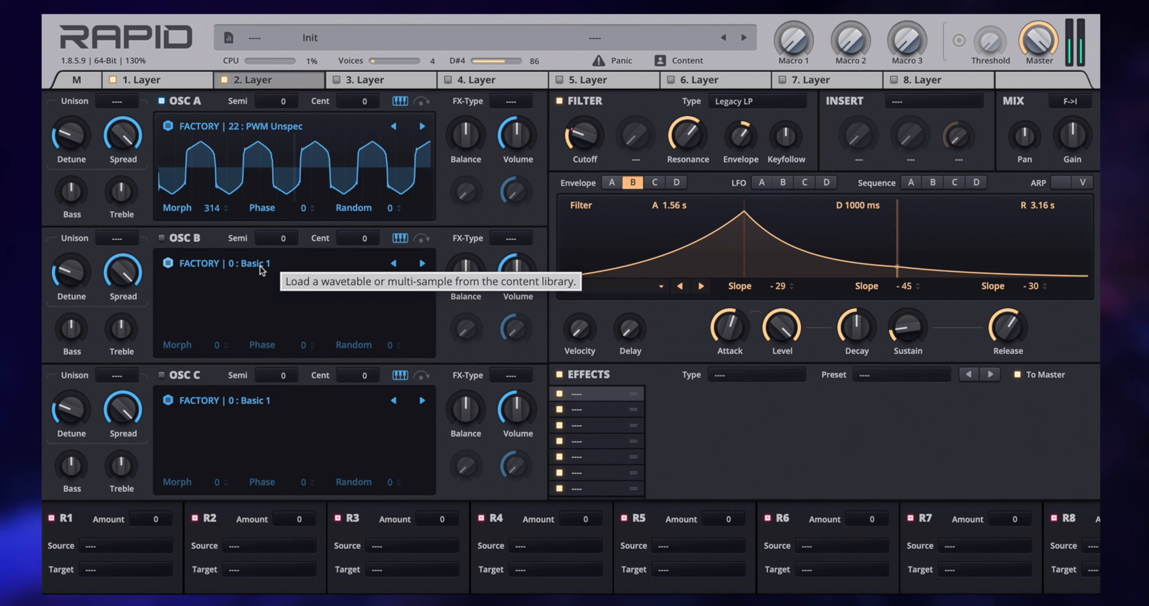
pyautogui.click(741, 376)
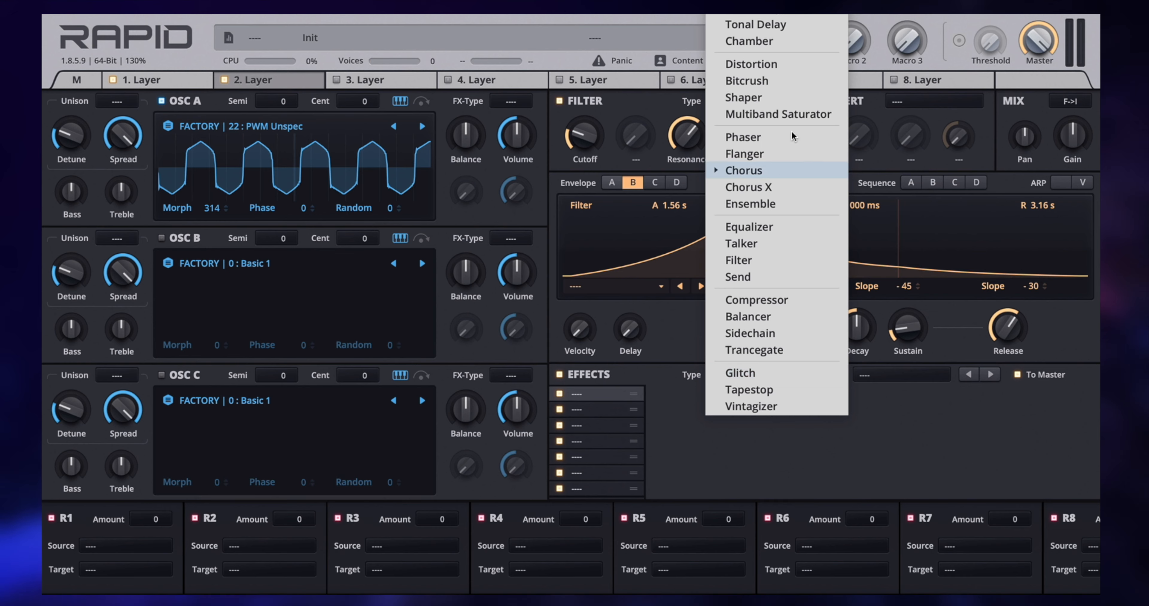
pyautogui.click(771, 8)
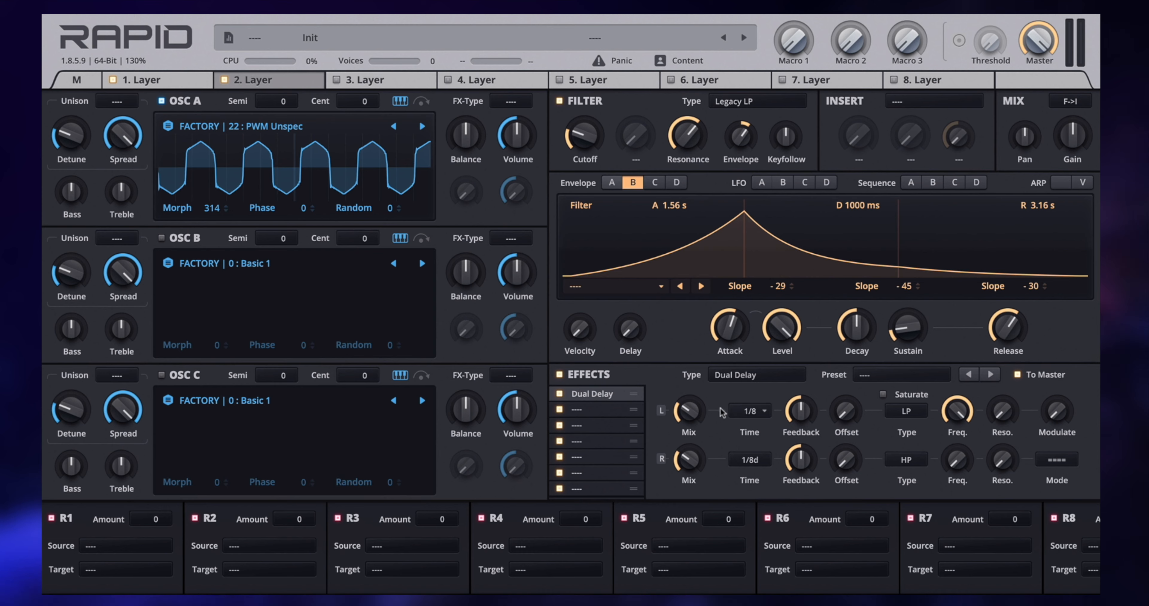
pyautogui.moveTo(692, 412); pyautogui.dragTo(691, 418)
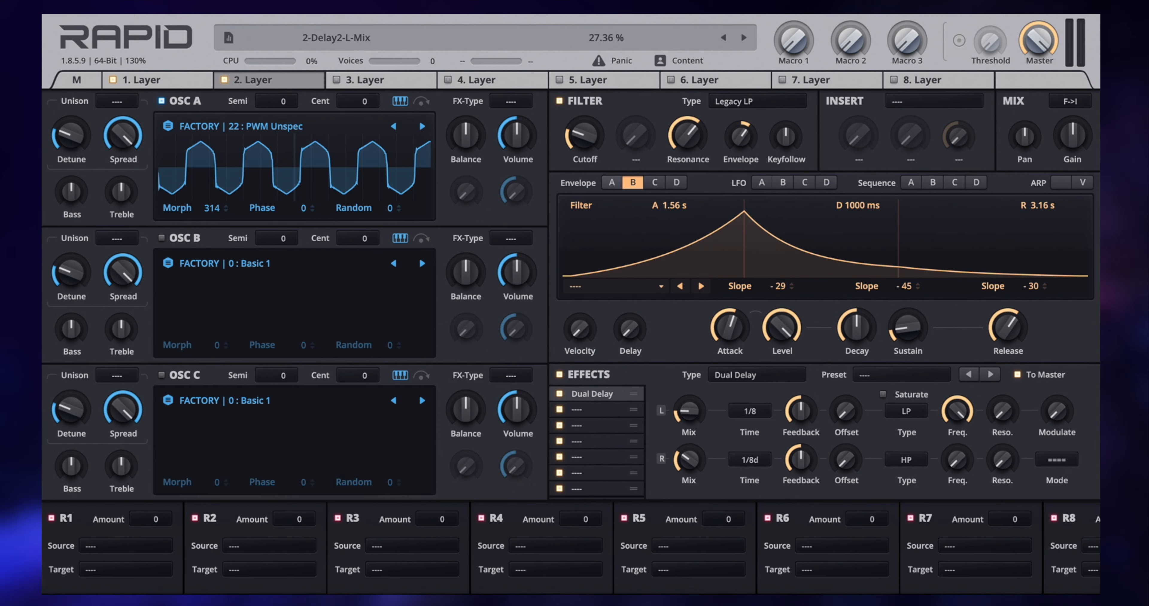
# Step: Set the Dual Delay's times to 1/4 for the left channel and 1/4d for the right channel
pyautogui.click(753, 415)
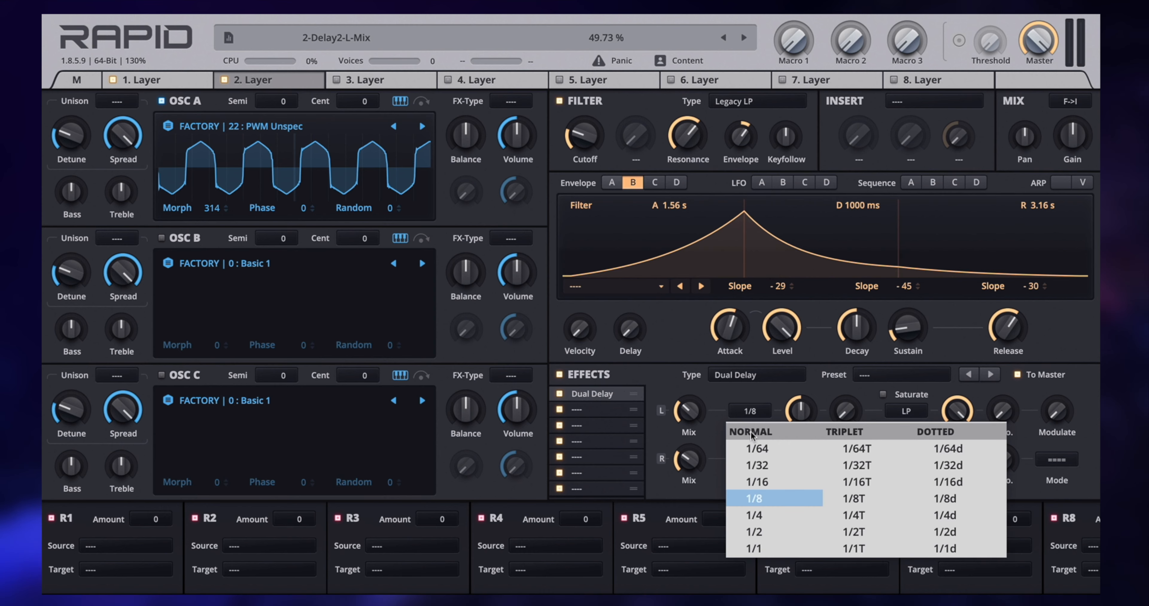
pyautogui.click(756, 513)
pyautogui.click(752, 459)
pyautogui.click(941, 563)
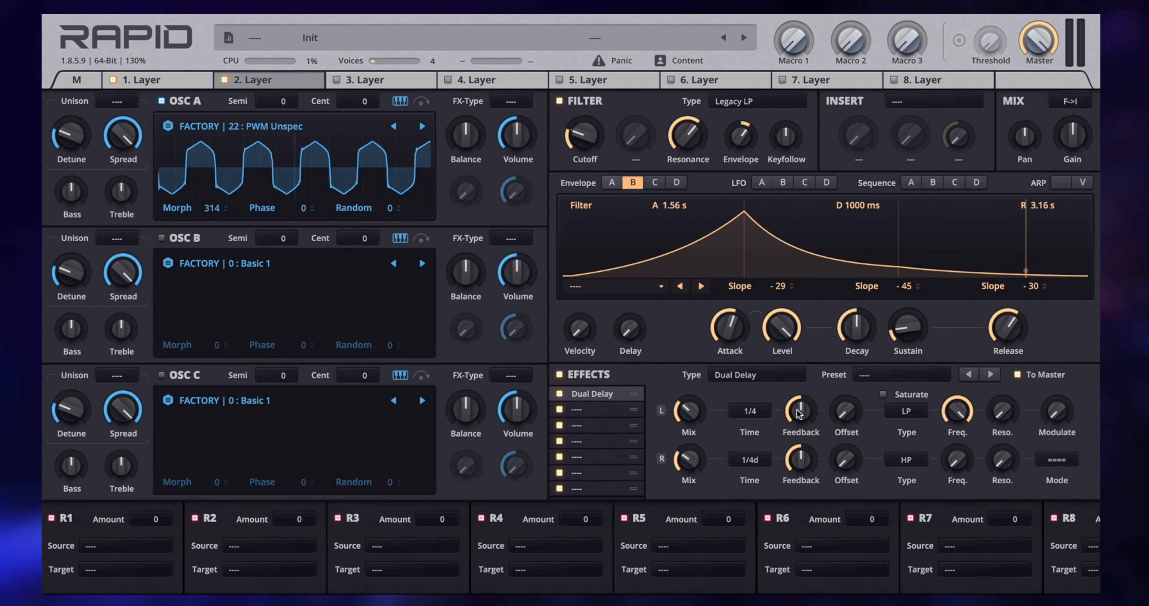
# Step: Raise the delay's feedback on both channels, increase the left offset, and raise the left mix to 58.61% with the right mix matching
pyautogui.moveTo(800, 411); pyautogui.dragTo(799, 395)
pyautogui.moveTo(802, 452); pyautogui.dragTo(846, 404)
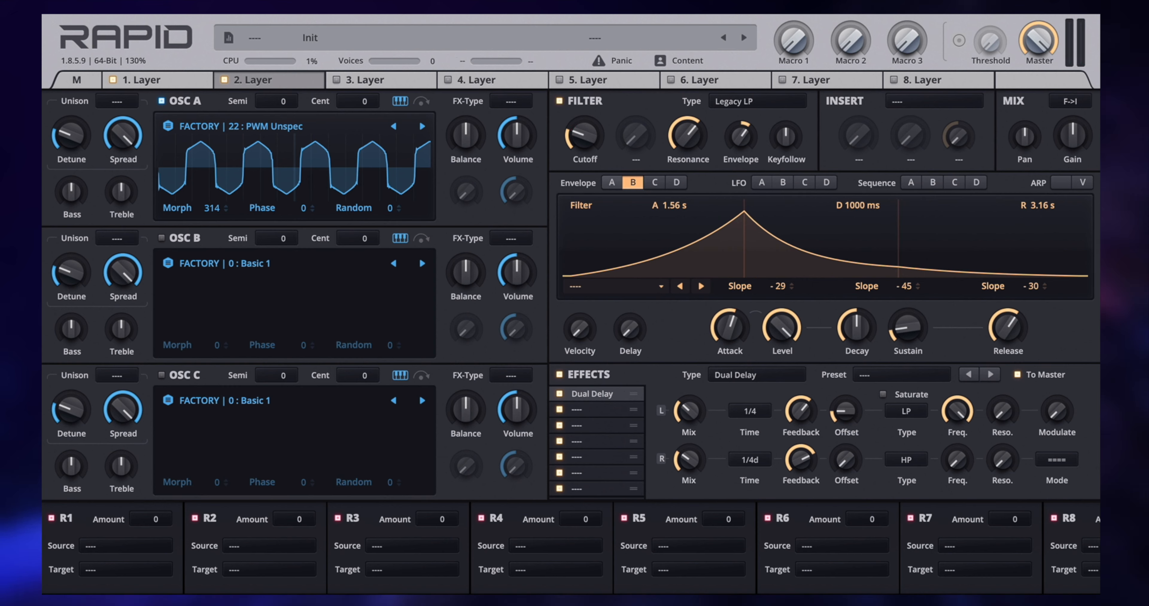
pyautogui.moveTo(688, 457)
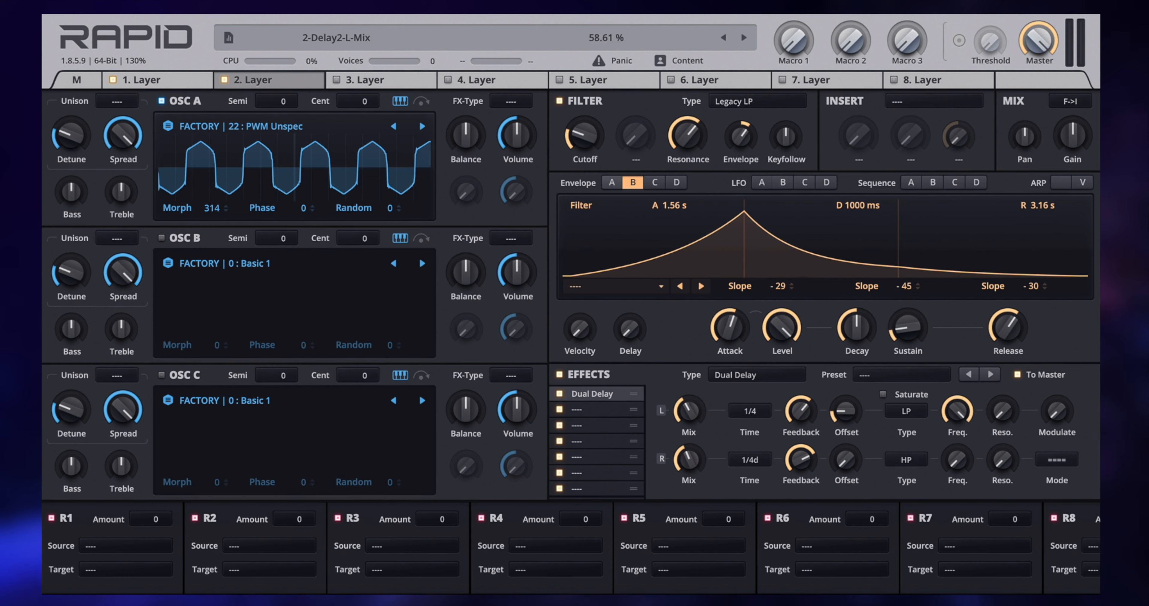
# Step: Add a Reverb in layer 2's second effect slot and set its mix to 62.22%
pyautogui.click(610, 413)
pyautogui.click(753, 375)
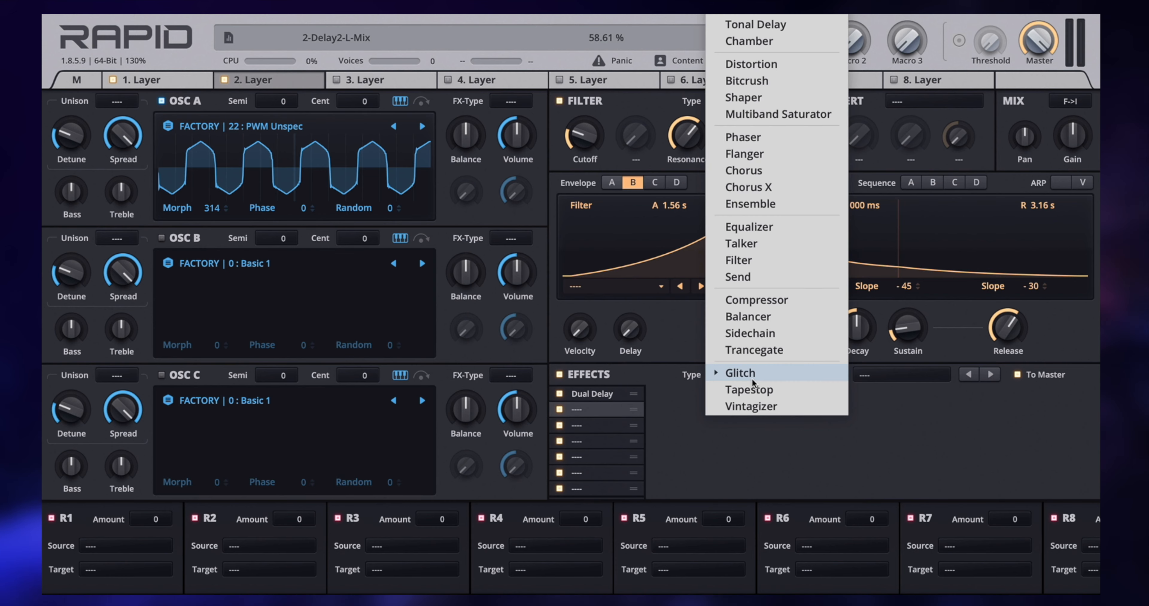
pyautogui.click(780, 451)
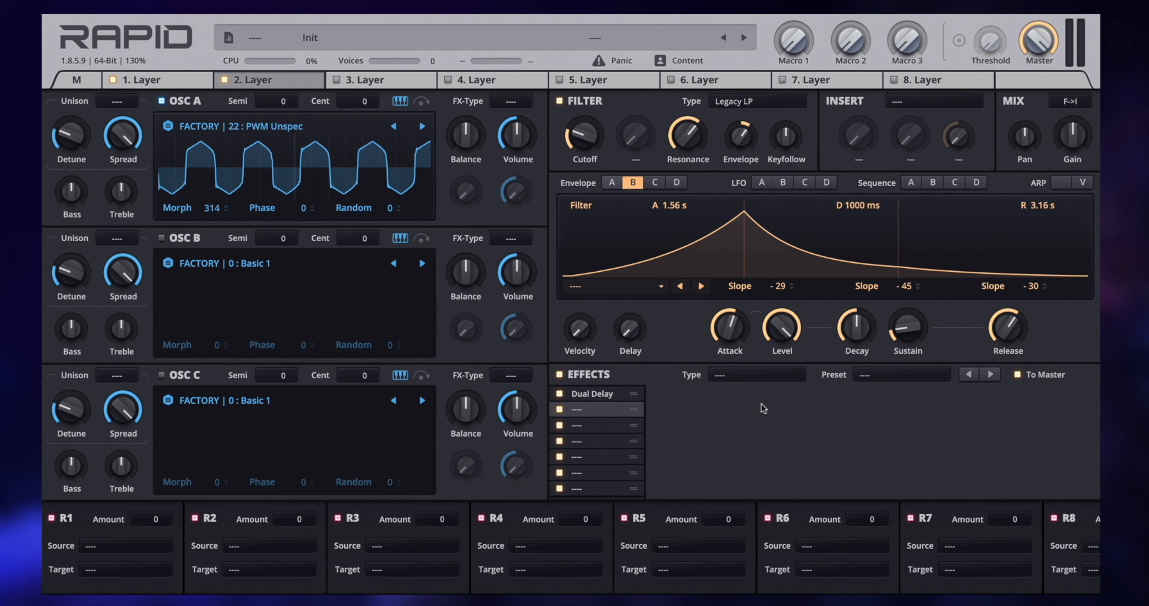
pyautogui.click(753, 376)
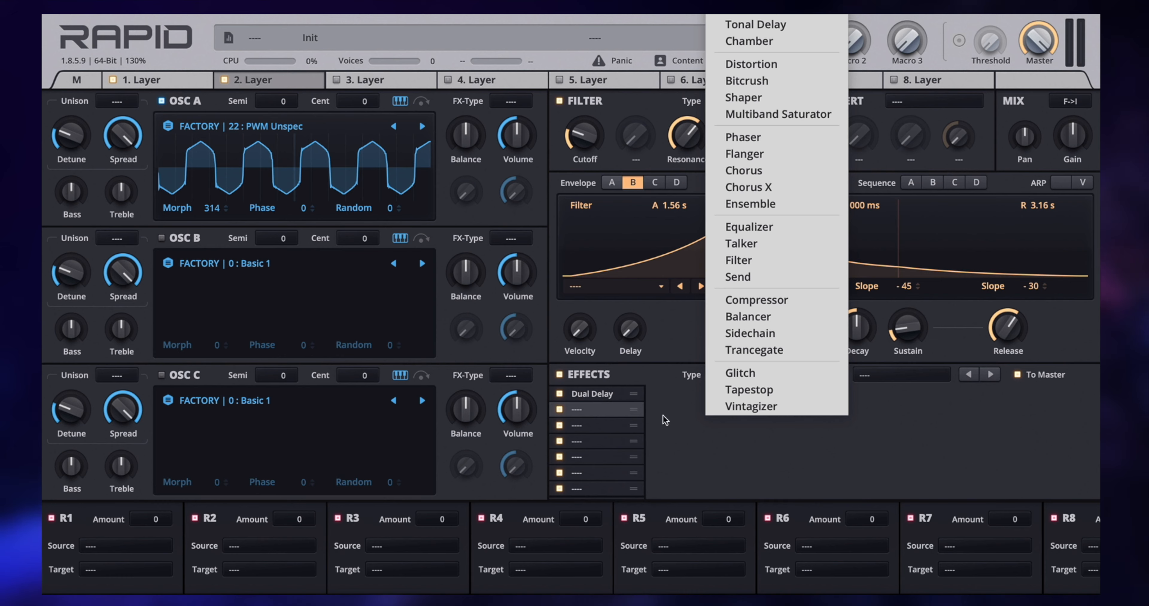
pyautogui.press('Return')
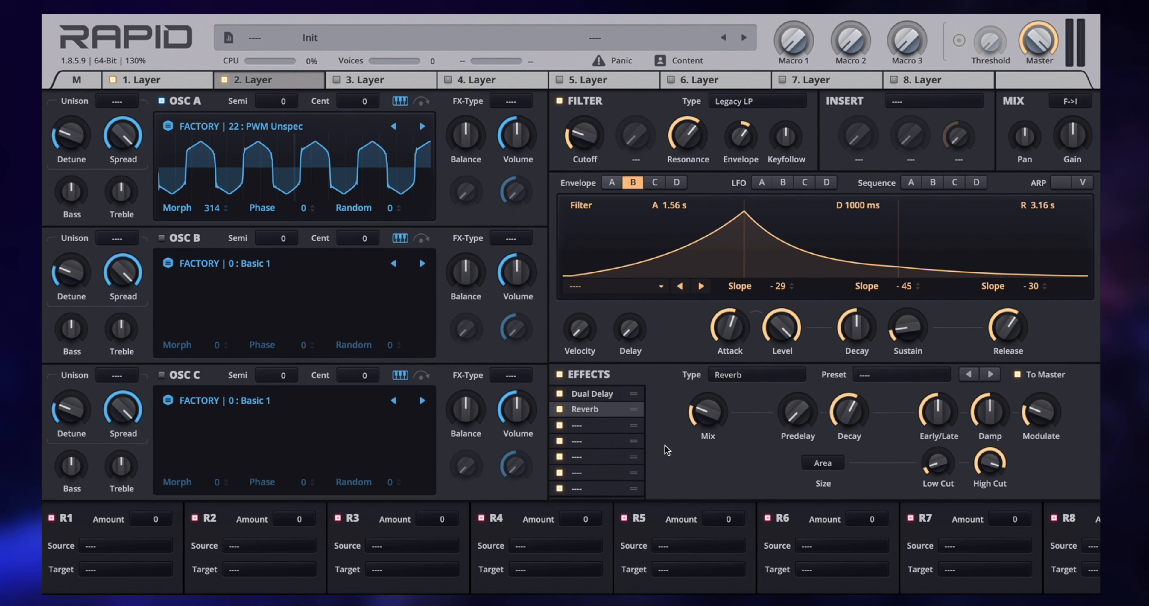
pyautogui.moveTo(697, 417); pyautogui.dragTo(697, 383)
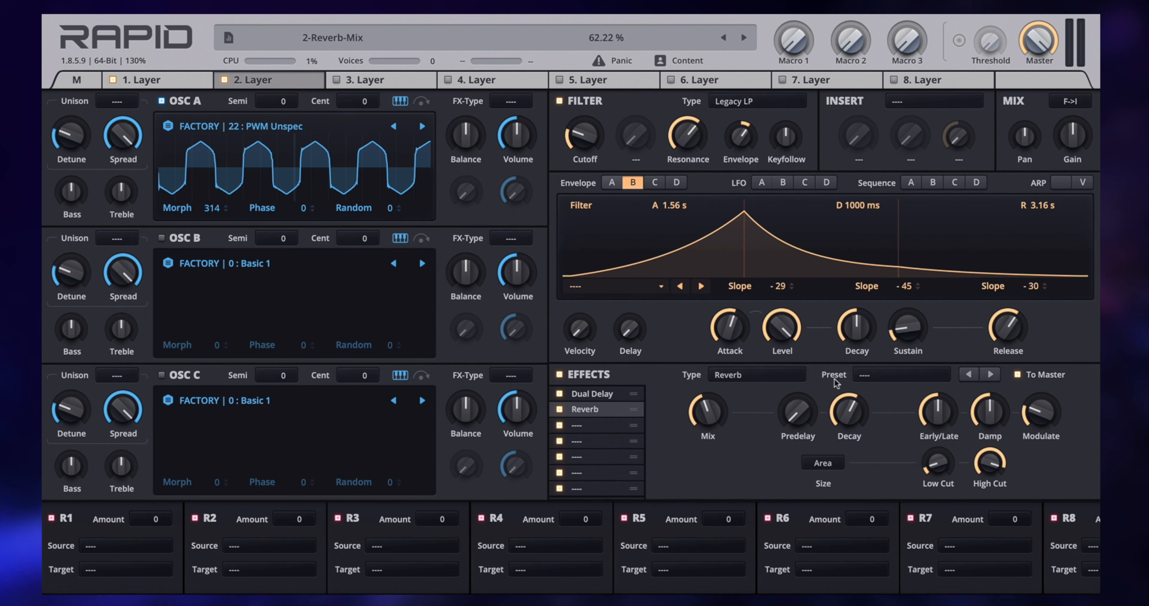
# Step: Load the Space Endless preset into layer 2's reverb
pyautogui.click(898, 378)
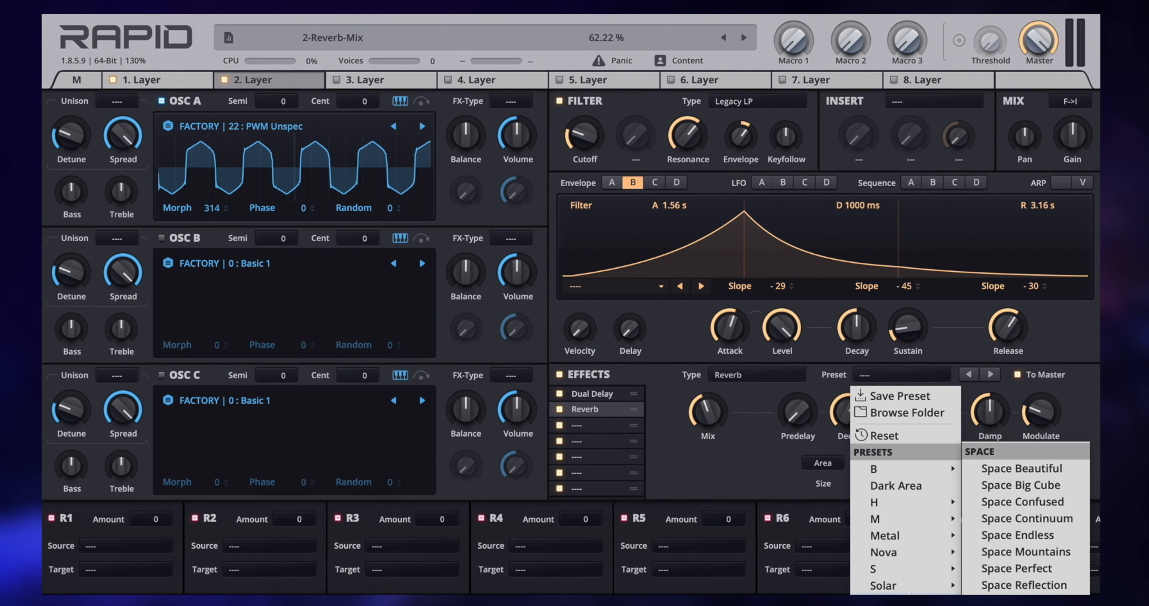
pyautogui.moveTo(910, 586)
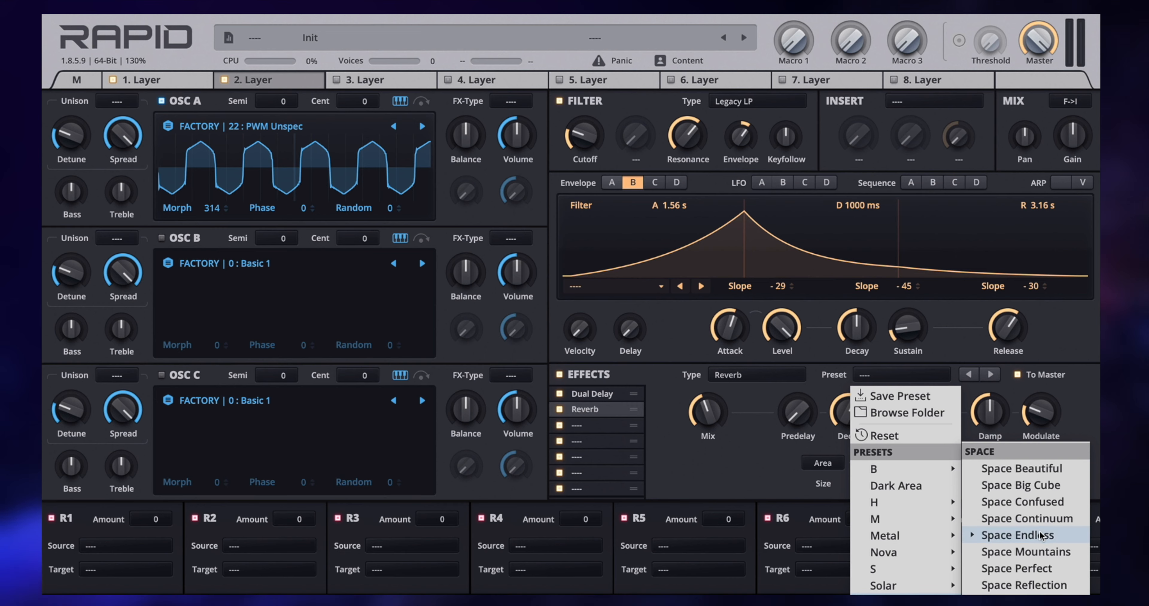
pyautogui.click(1018, 536)
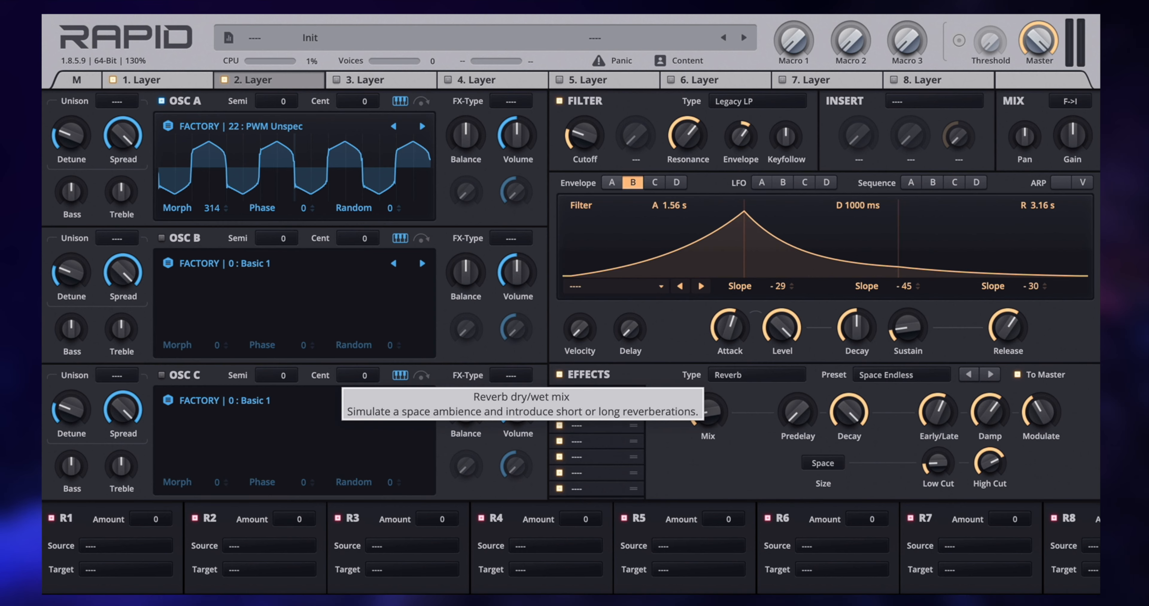
# Step: Raise the reverb's mix, shorten its decay and raise its low cut
pyautogui.moveTo(715, 423); pyautogui.dragTo(715, 390)
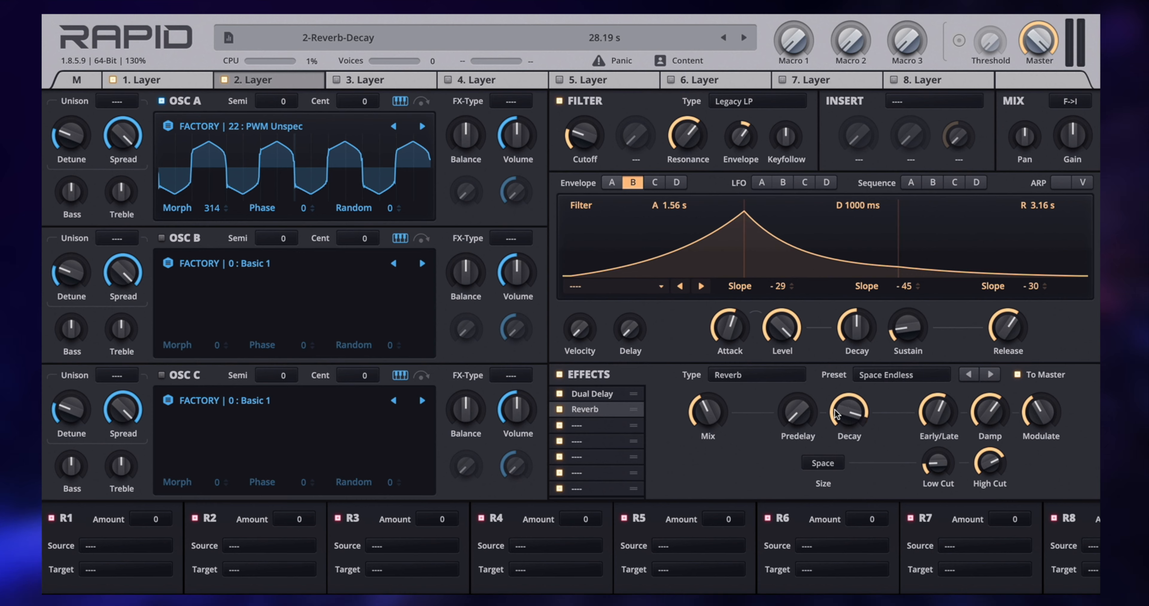
pyautogui.moveTo(842, 401); pyautogui.dragTo(843, 411)
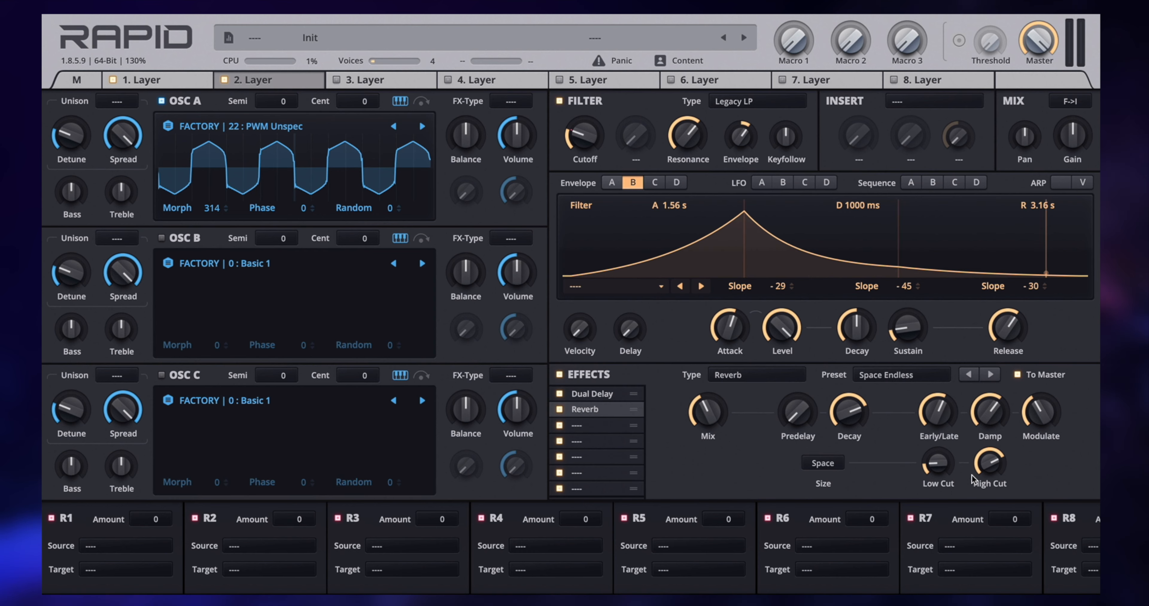
pyautogui.moveTo(938, 463); pyautogui.dragTo(938, 446)
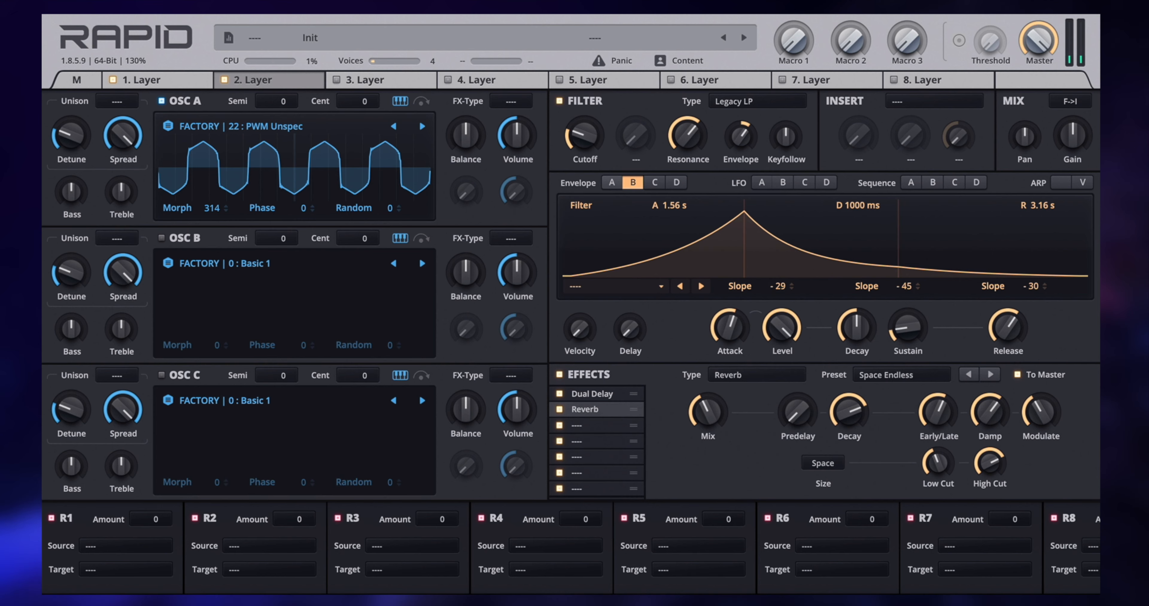
# Step: Extend layer 2's keyboard range downward so it starts about midway between C3 and C4
pyautogui.click(82, 80)
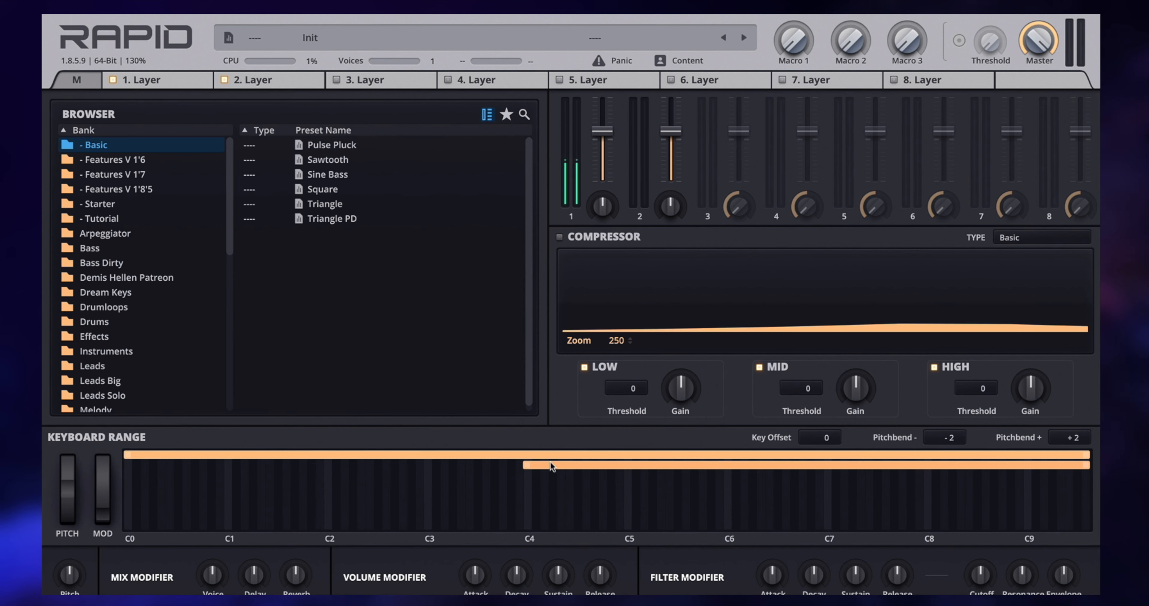
pyautogui.moveTo(523, 466); pyautogui.dragTo(488, 473)
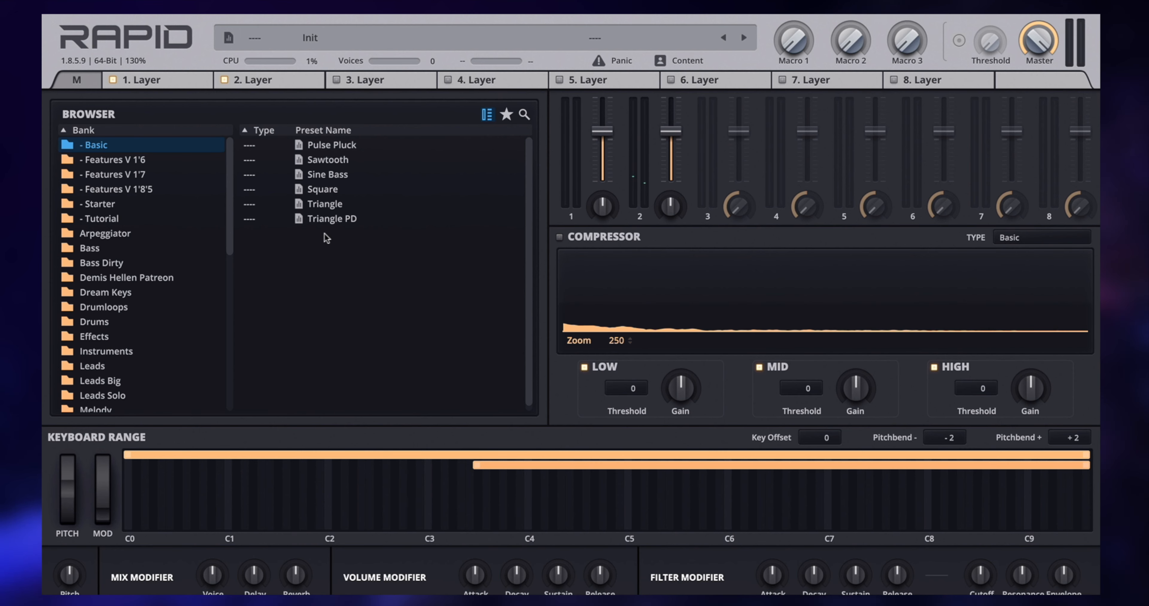
# Step: Set the FX type of layer 2's oscillator A to Organic Drift
pyautogui.click(259, 80)
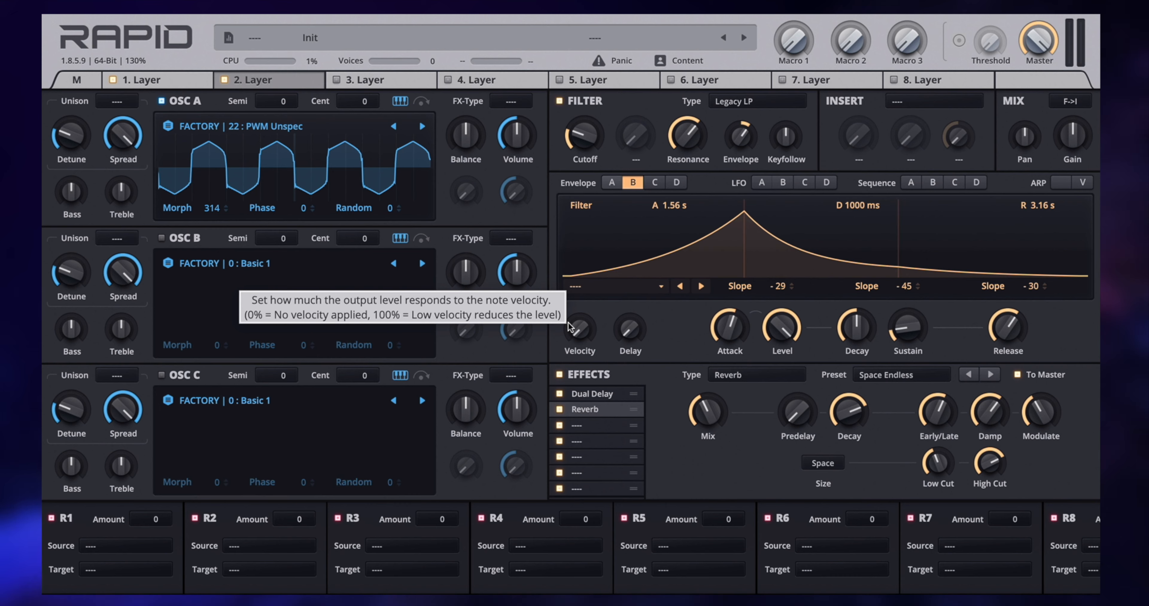
pyautogui.click(516, 103)
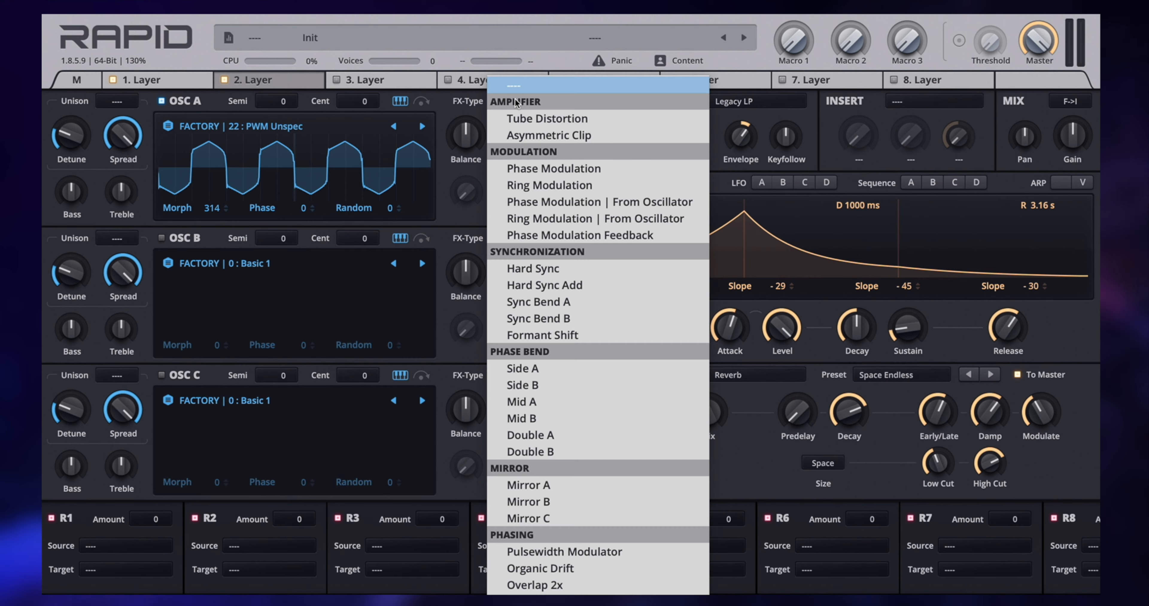
pyautogui.click(553, 569)
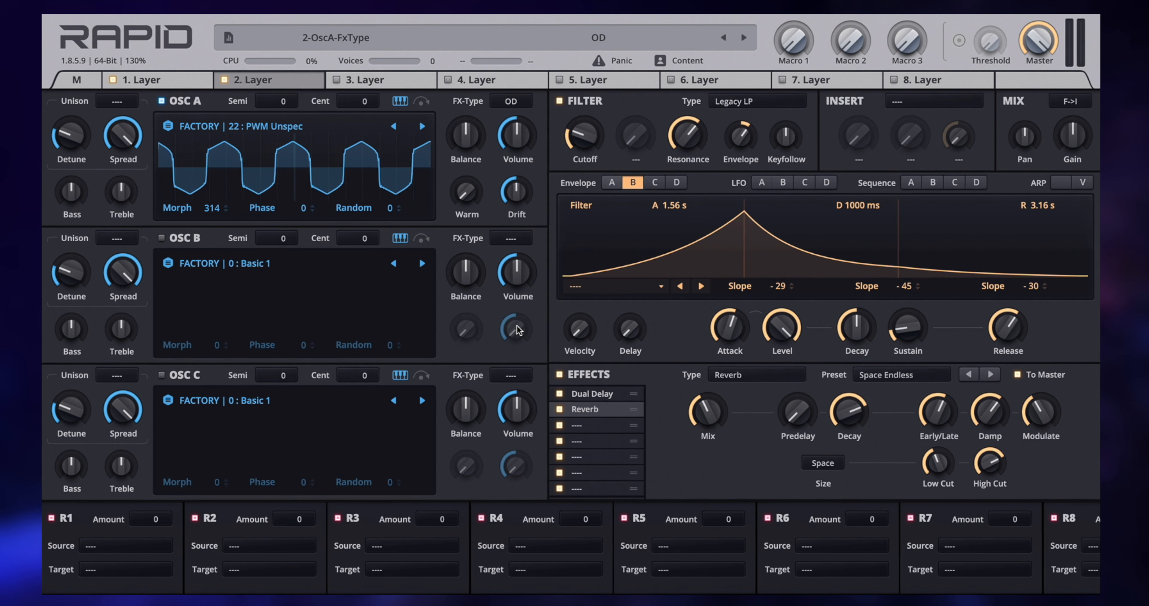
# Step: View layer 2's LFO A and Sequence A, and adjust LFO A with a lower level and a faster rate
pyautogui.click(762, 182)
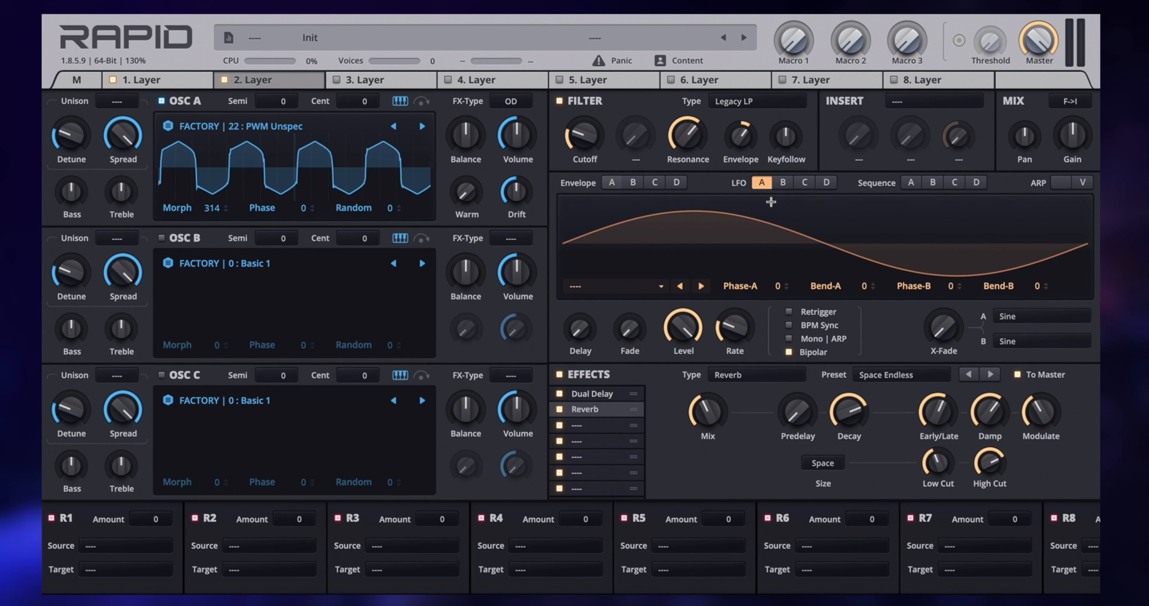
pyautogui.click(911, 183)
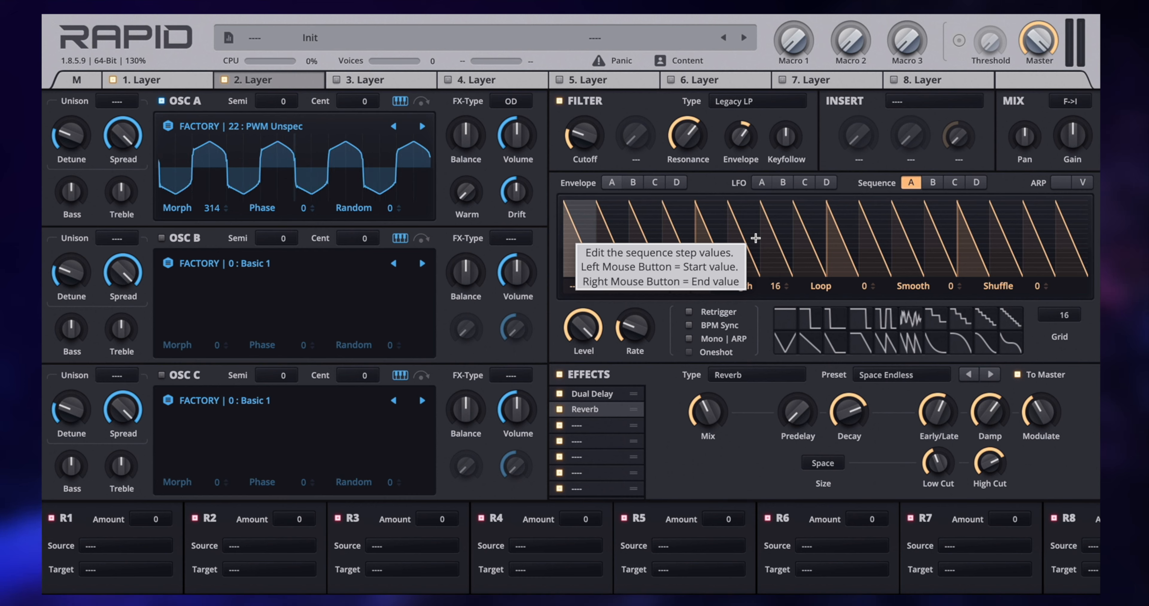
pyautogui.click(762, 183)
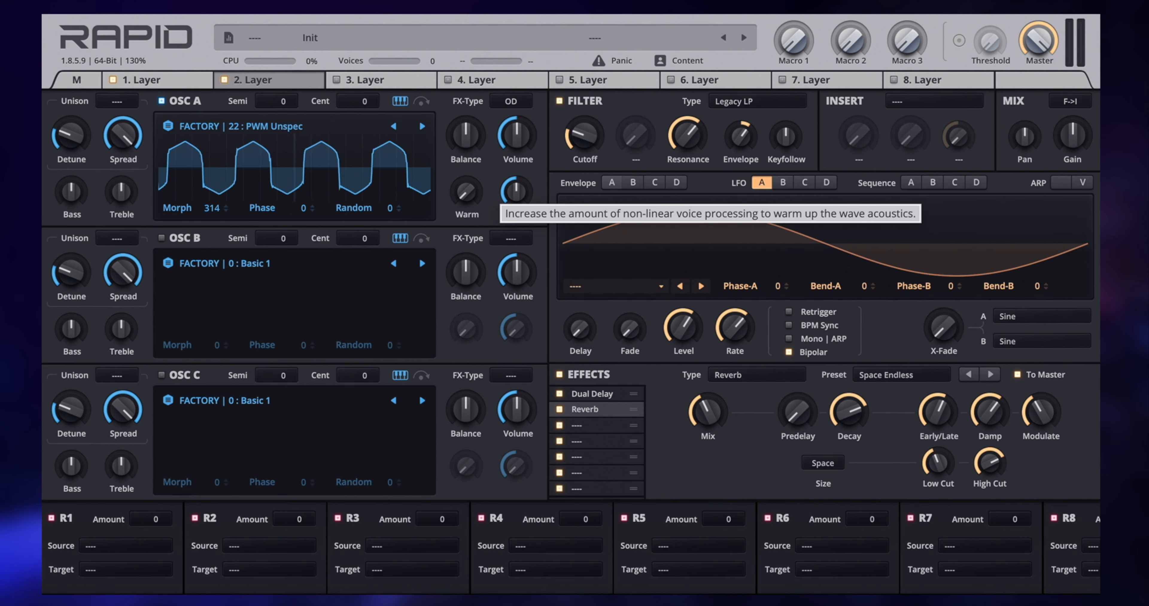
# Step: Raise oscillator A's Warm amount, set Drift slightly above half, and cut its Bass to -40.00%
pyautogui.moveTo(470, 200); pyautogui.dragTo(470, 184)
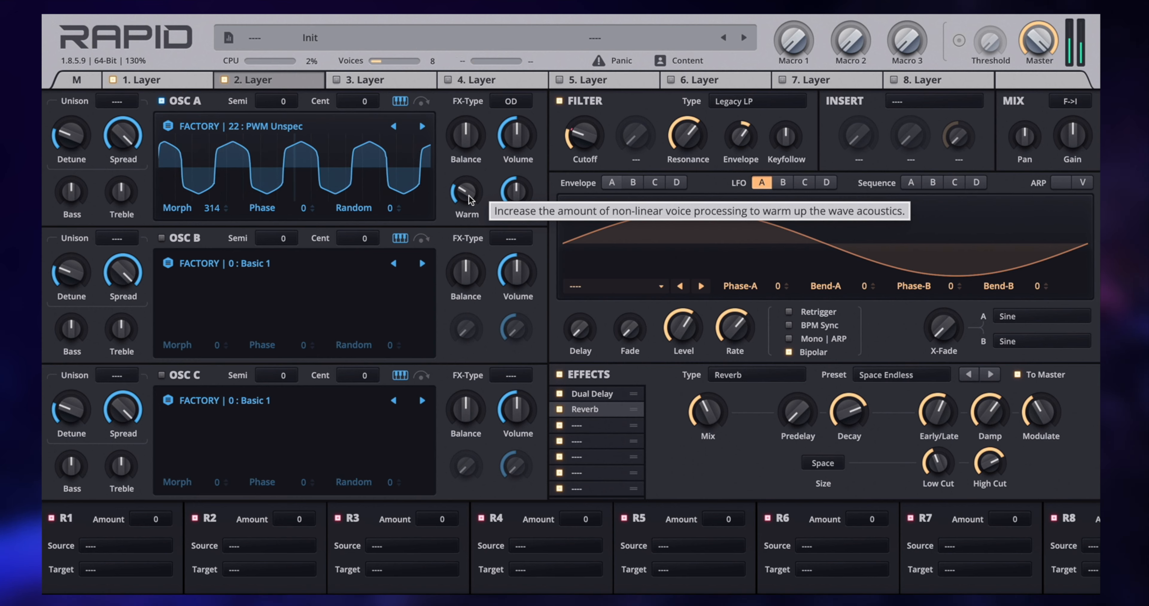
pyautogui.moveTo(522, 181)
pyautogui.mouseDown()
pyautogui.moveTo(522, 139)
pyautogui.moveTo(519, 195)
pyautogui.mouseUp()
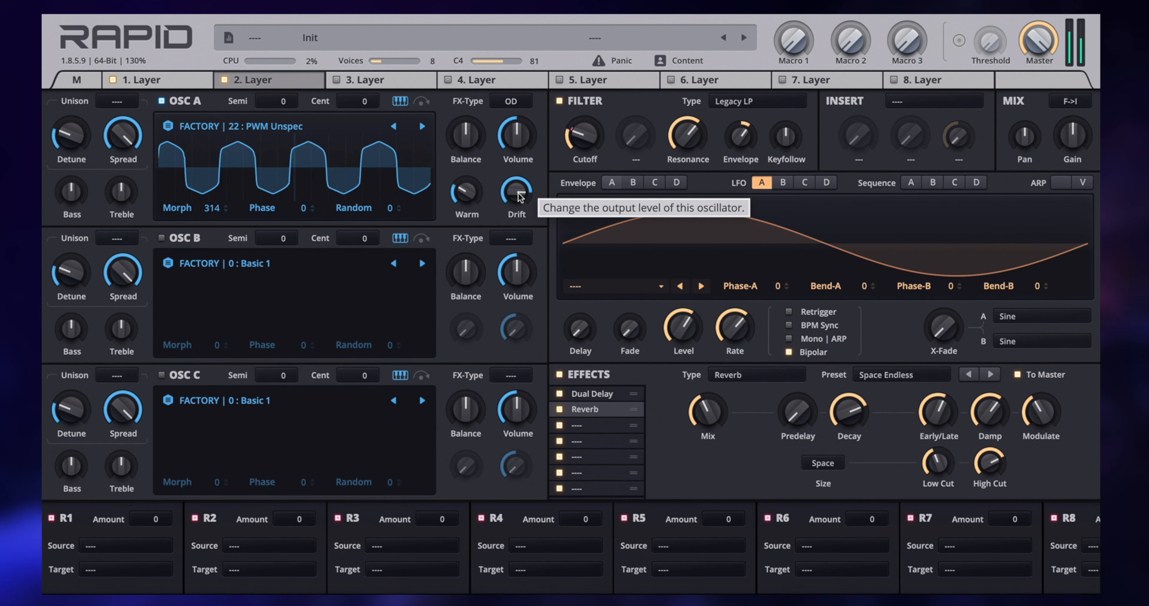
pyautogui.moveTo(519, 196); pyautogui.dragTo(520, 216)
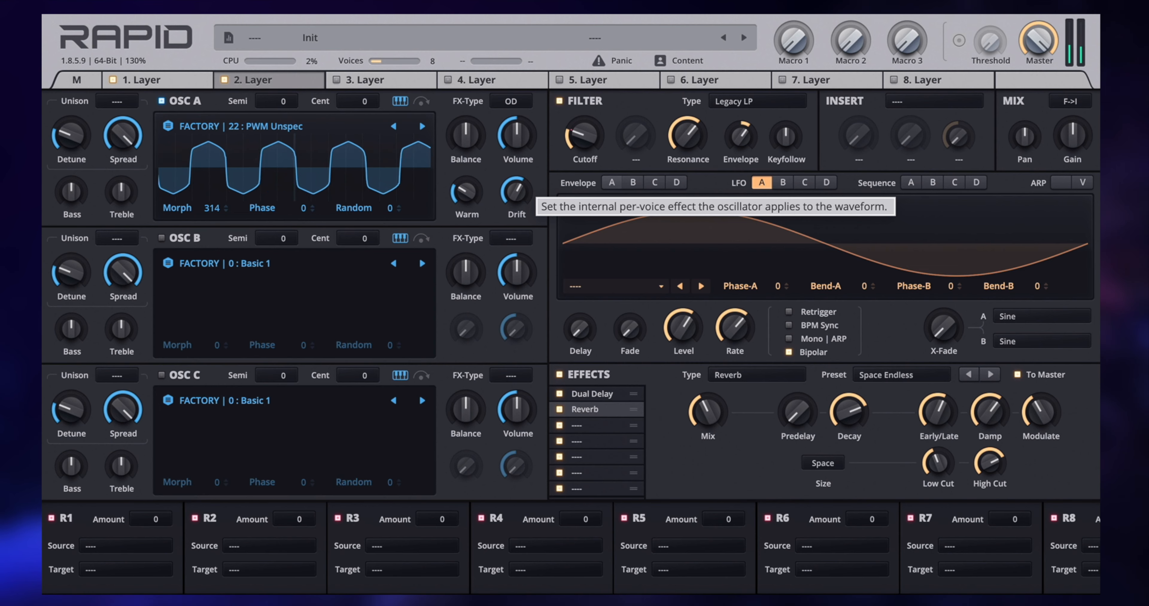
pyautogui.moveTo(517, 193); pyautogui.dragTo(516, 198)
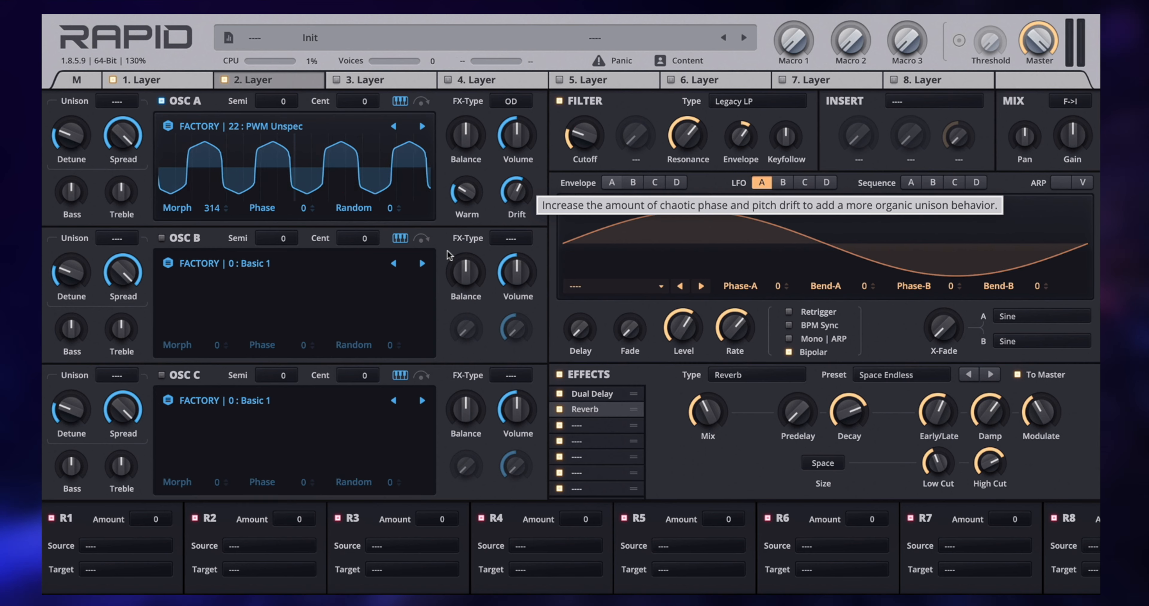
pyautogui.moveTo(81, 193); pyautogui.dragTo(81, 229)
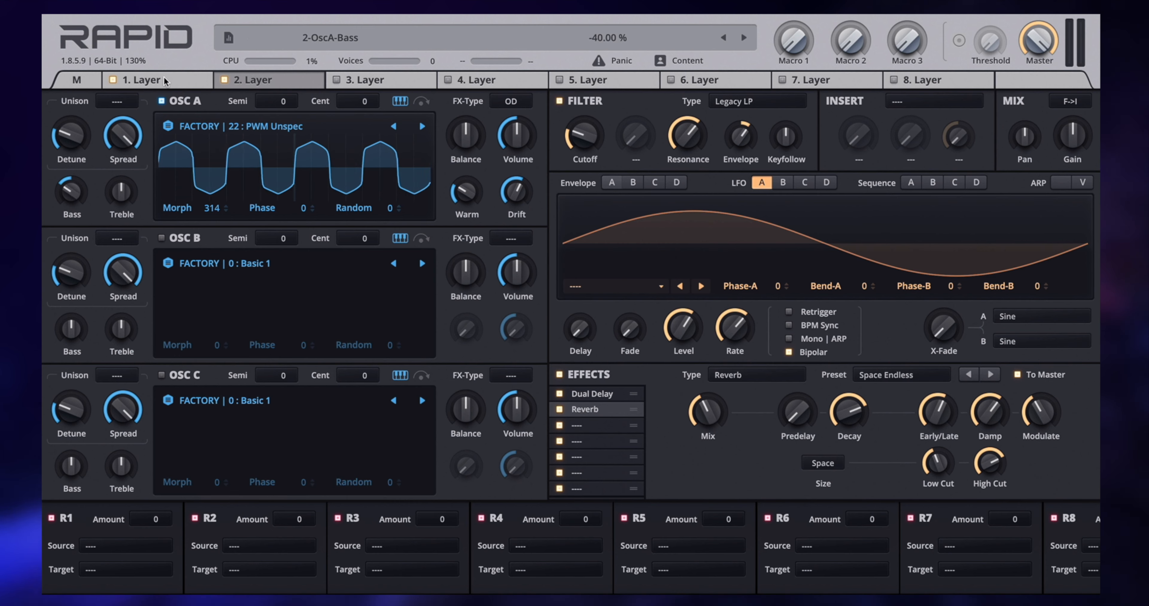
# Step: Check layer 1's settings and set the unison of layer 2's oscillator A to 2X
pyautogui.click(141, 78)
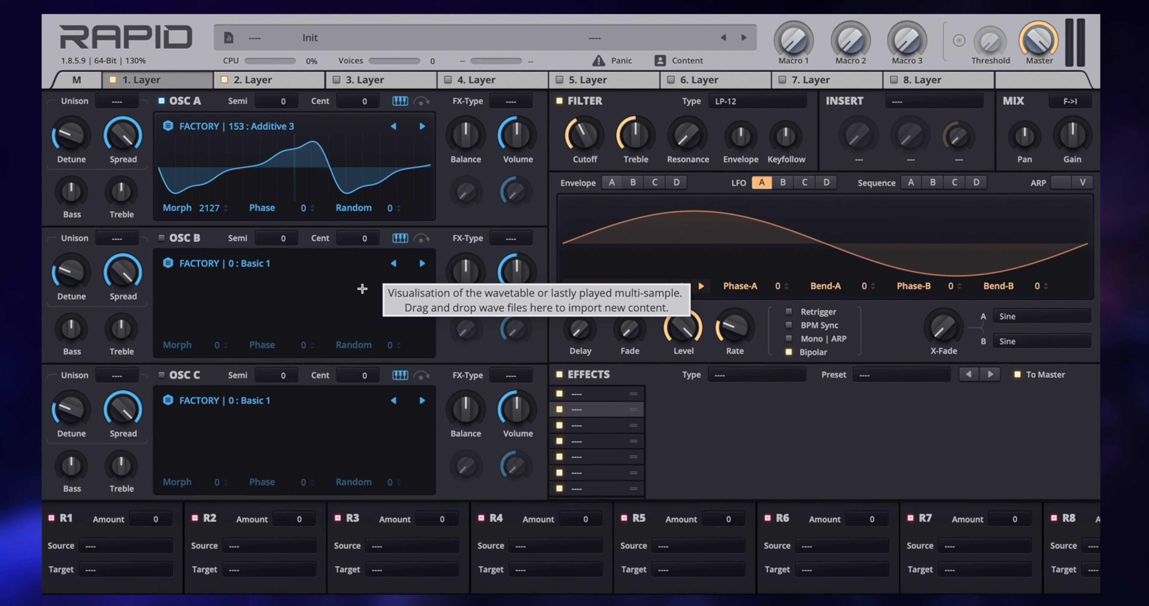
pyautogui.click(252, 80)
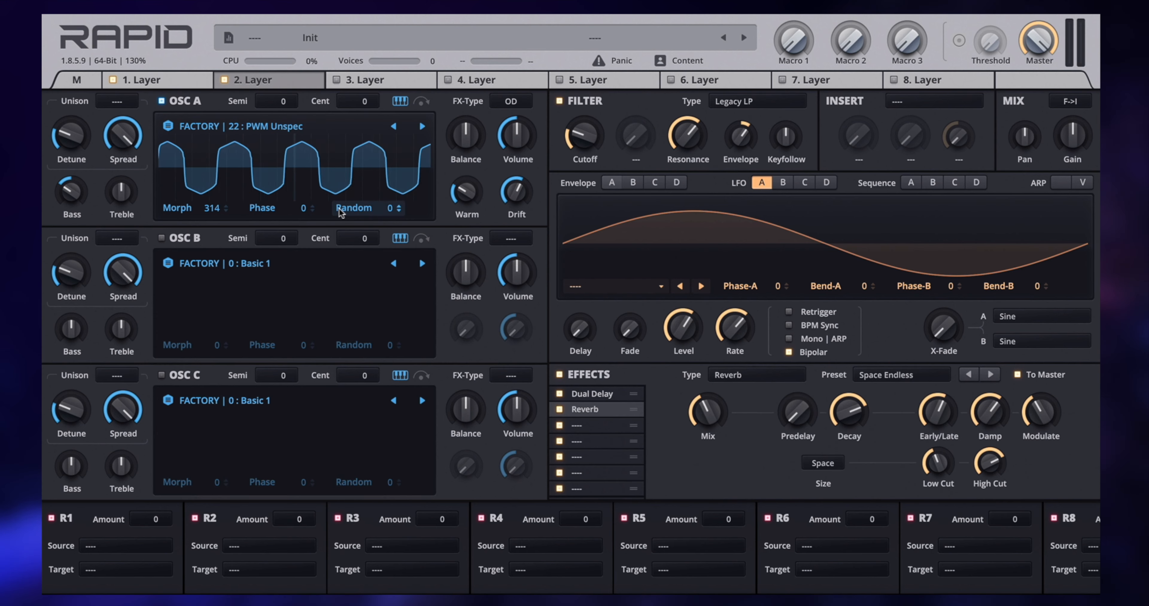
pyautogui.click(114, 108)
pyautogui.click(105, 139)
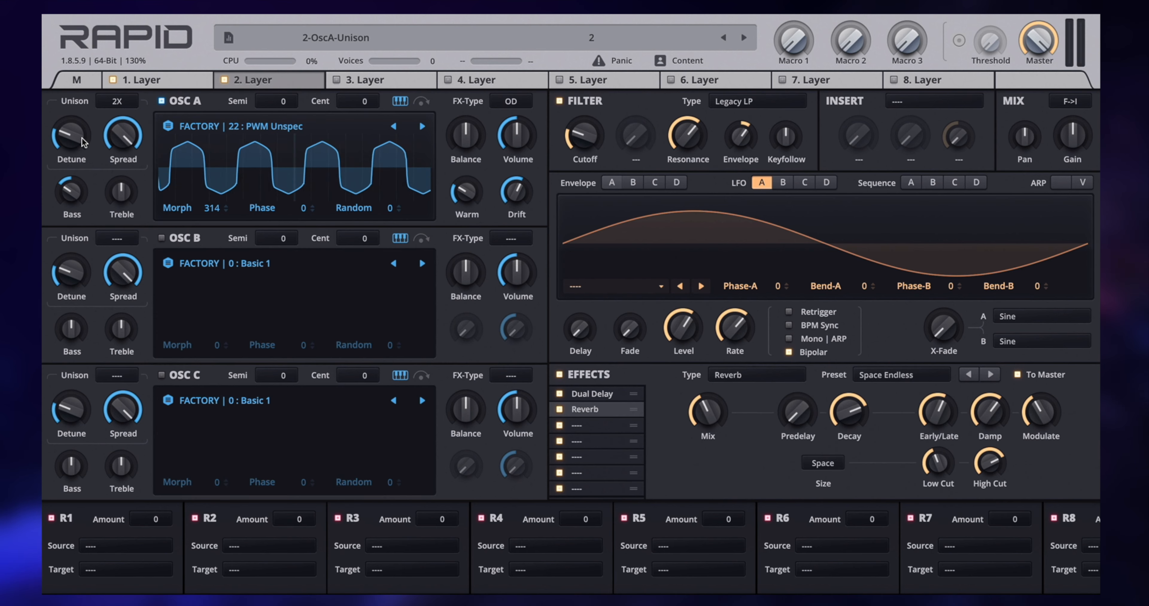
# Step: Try reducing Detune on layer 2's oscillator A unison, with Spread at 61.03% and Random at 82
pyautogui.moveTo(71, 135); pyautogui.dragTo(110, 182)
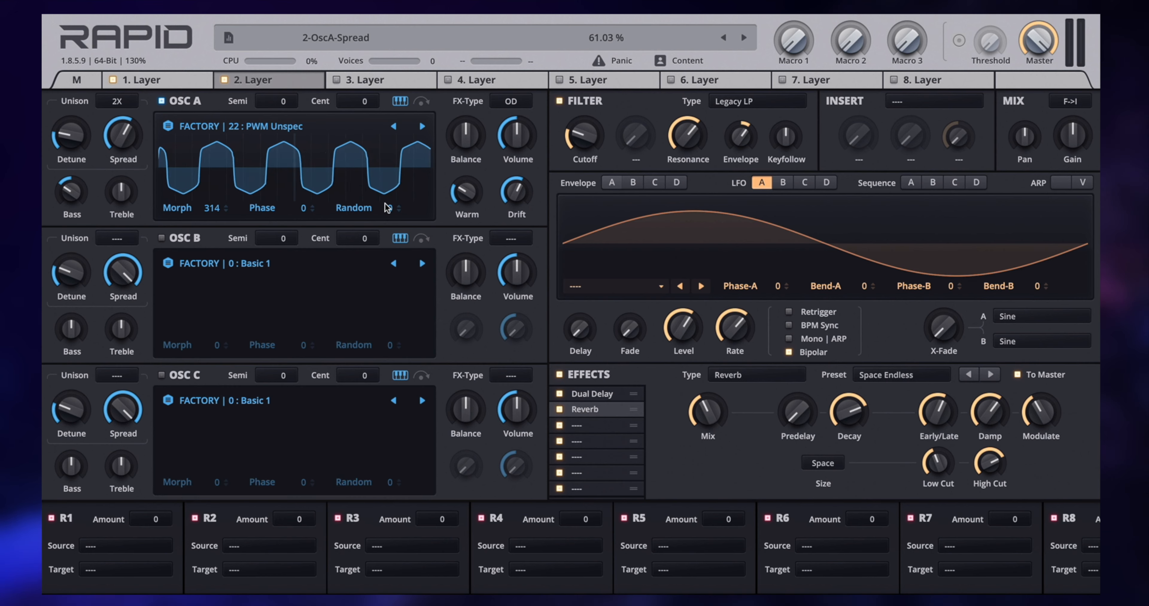
pyautogui.moveTo(369, 208); pyautogui.dragTo(368, 113)
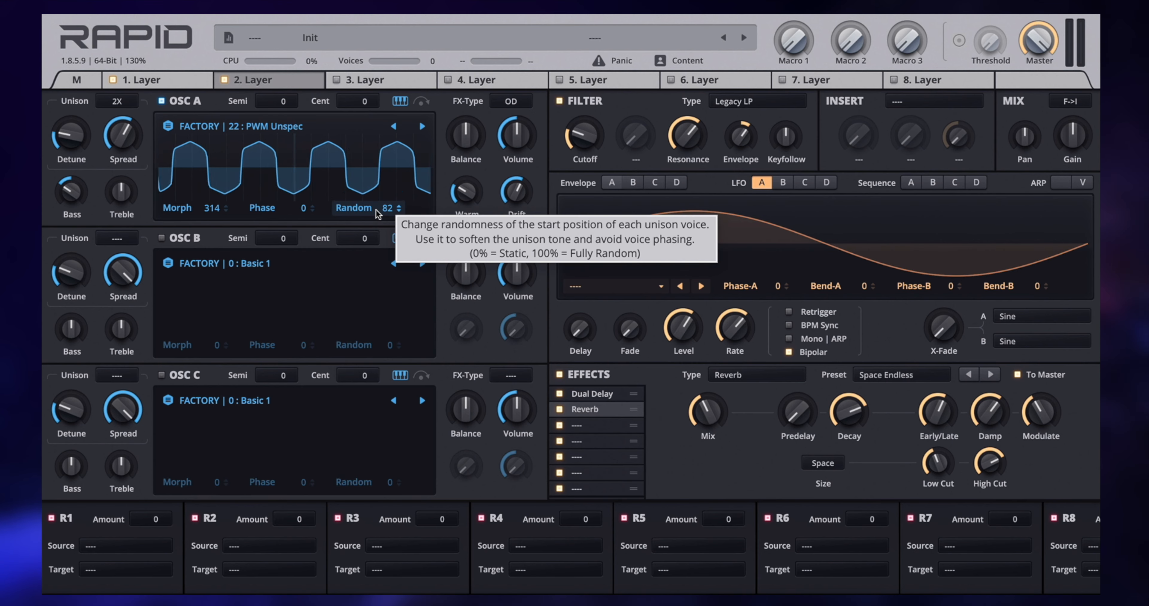
pyautogui.moveTo(627, 206)
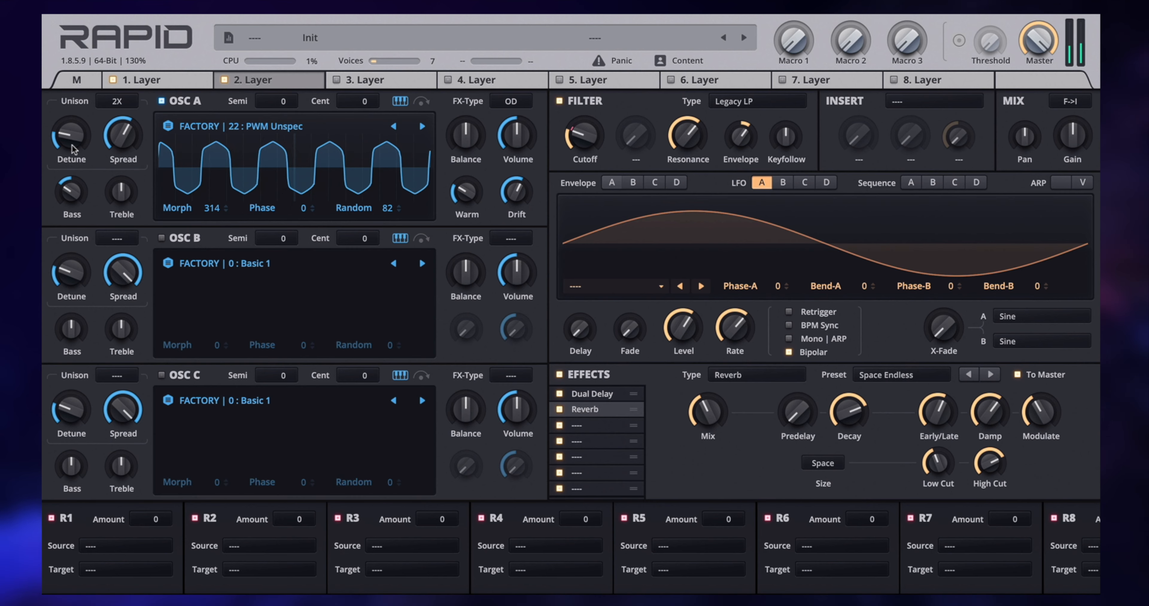
pyautogui.moveTo(72, 136); pyautogui.dragTo(73, 153)
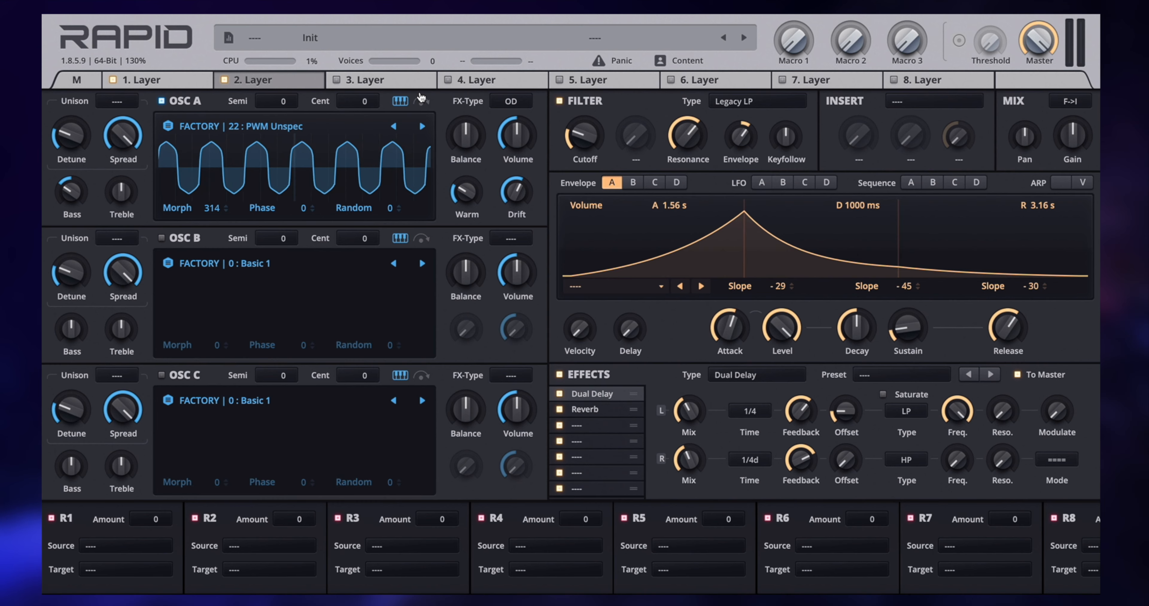
# Step: Balance the layer mixer by lowering layer 2's output well below half and setting layer 1's level to 68.02%
pyautogui.click(76, 80)
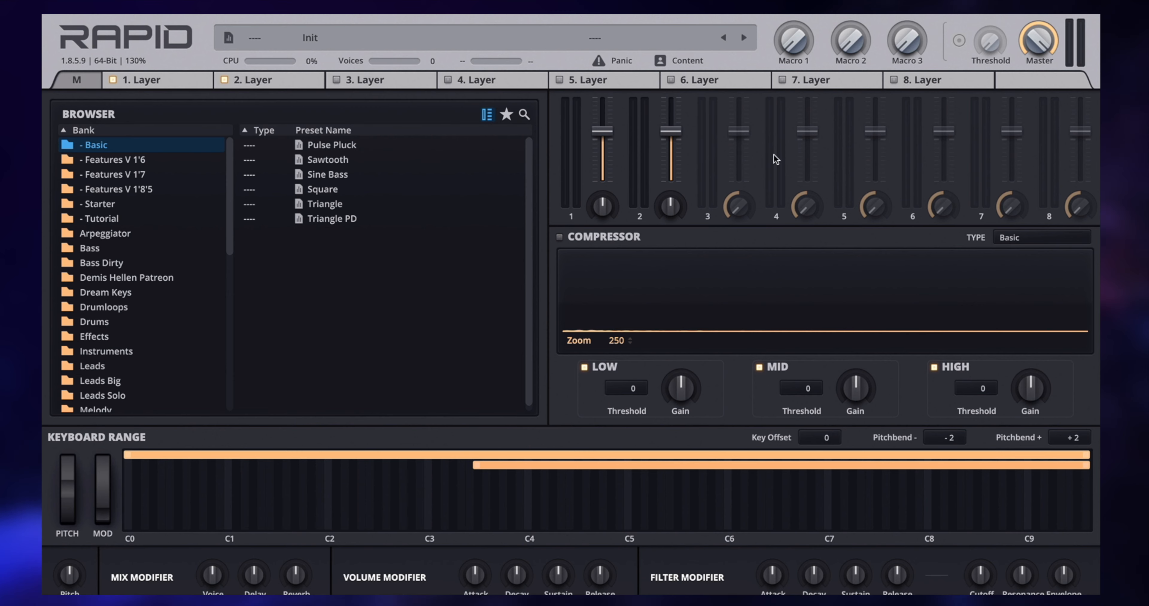
pyautogui.moveTo(679, 136); pyautogui.dragTo(679, 142)
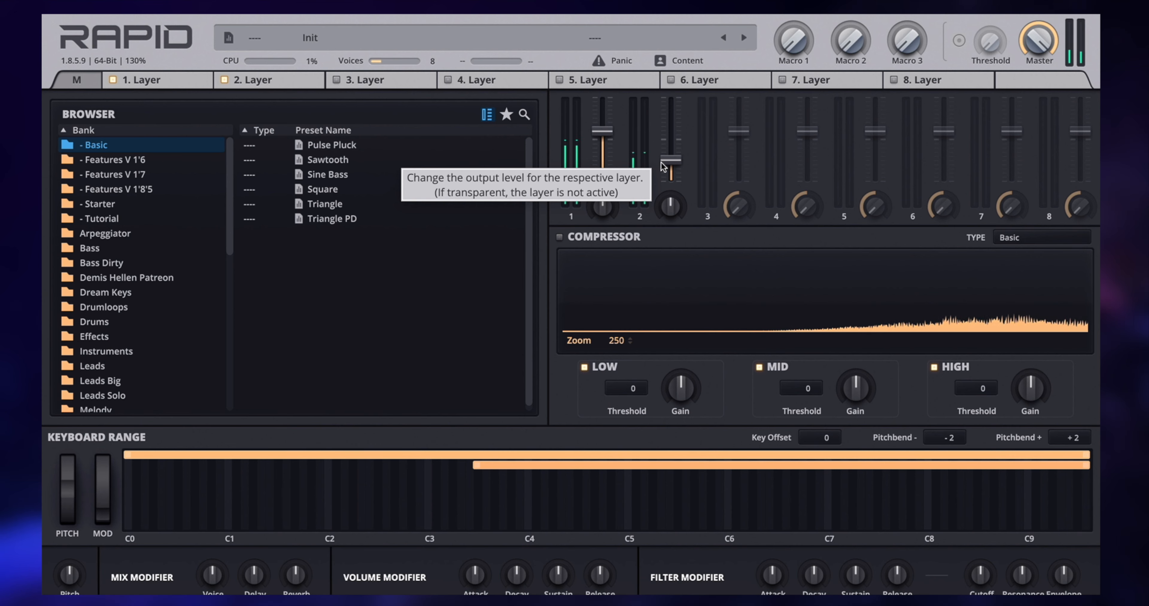
pyautogui.moveTo(611, 130); pyautogui.dragTo(610, 115)
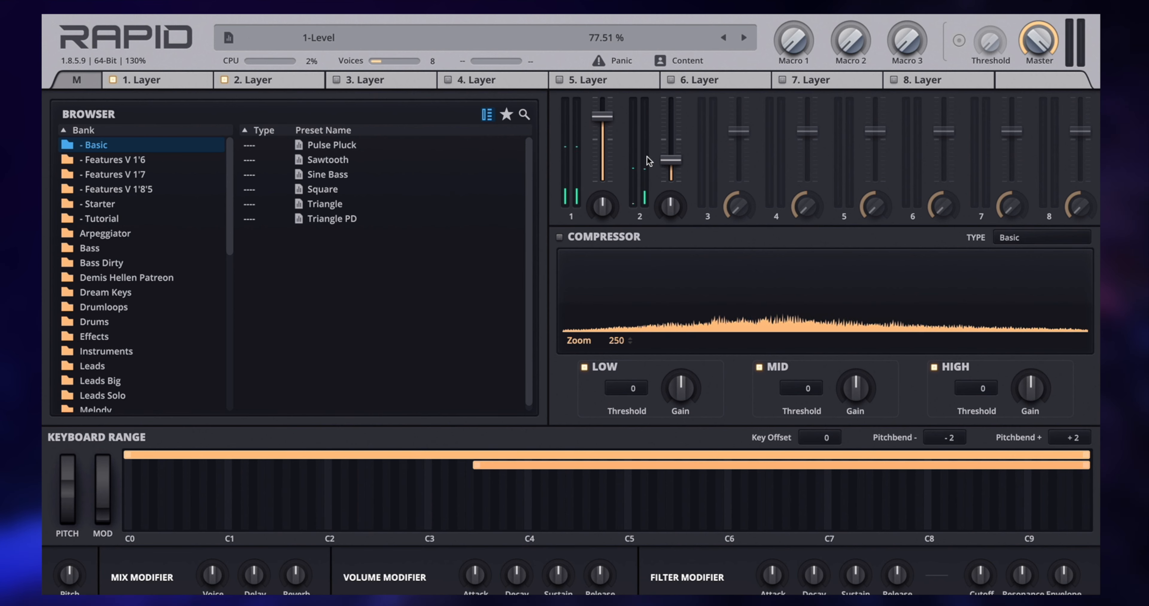
pyautogui.moveTo(664, 160); pyautogui.dragTo(665, 166)
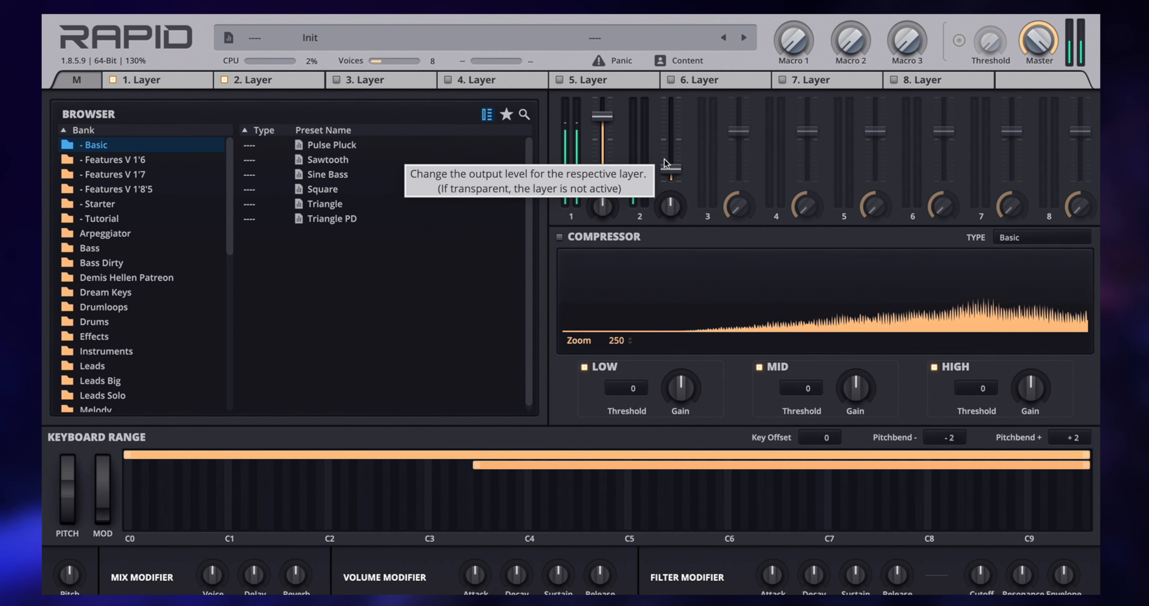
pyautogui.moveTo(608, 119); pyautogui.dragTo(591, 114)
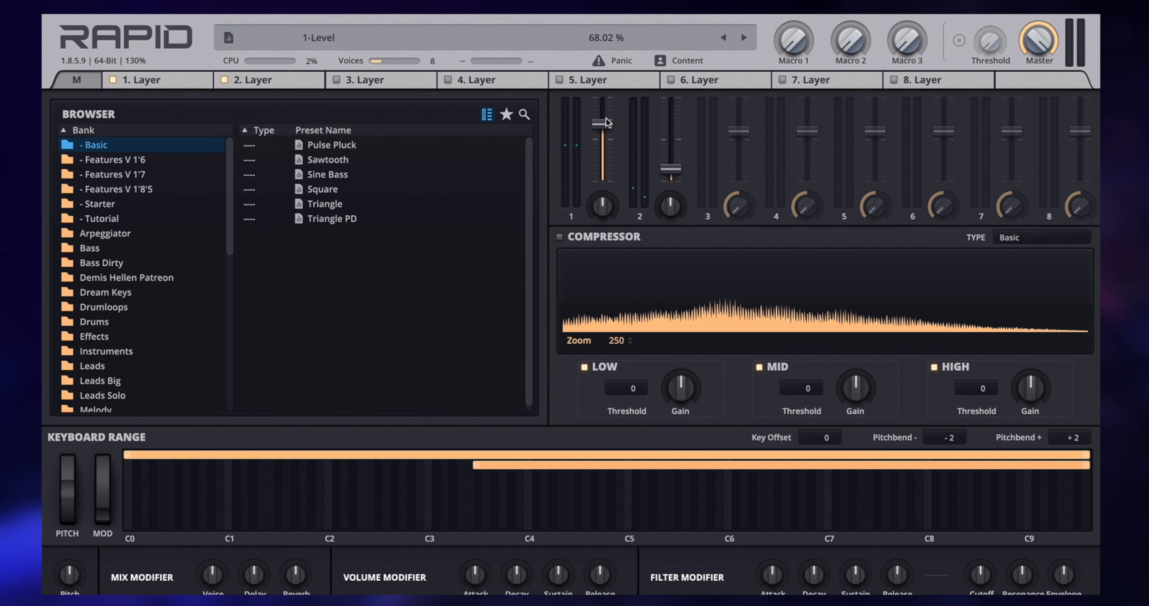
# Step: Activate and solo layer 3, and enable its oscillator A with the volume at 19.86%
pyautogui.click(367, 79)
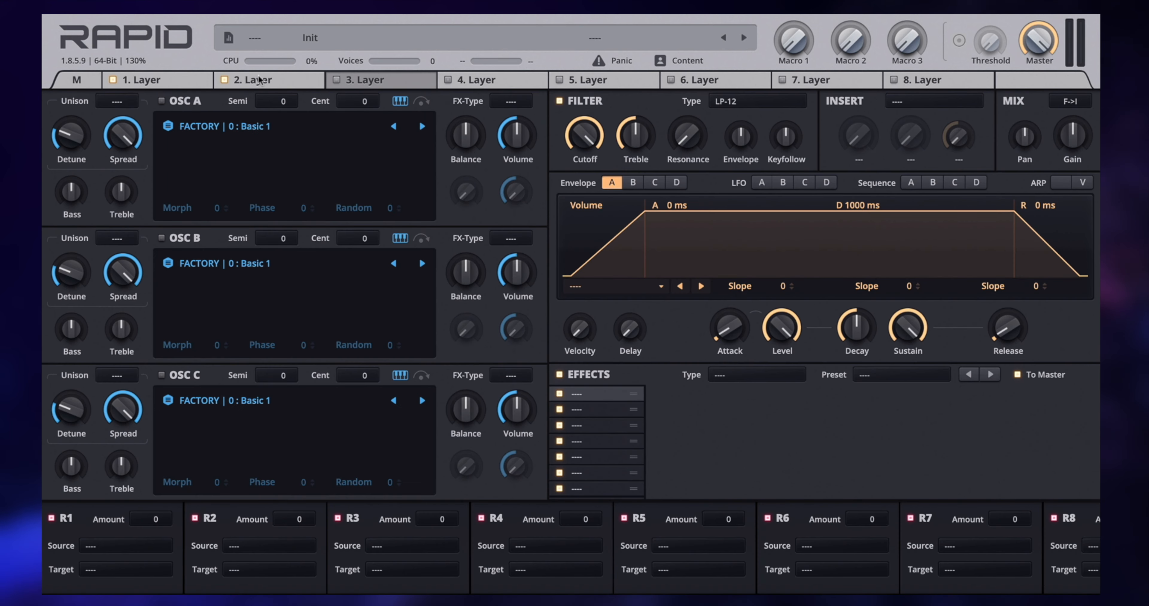
pyautogui.rightClick(378, 80)
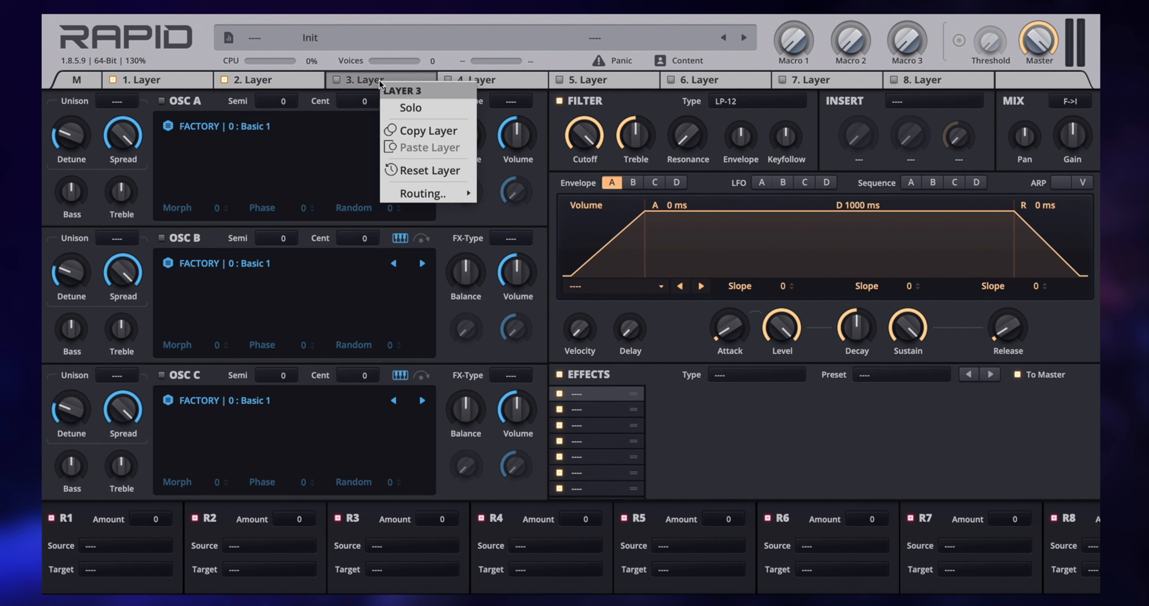
pyautogui.click(419, 114)
pyautogui.click(337, 81)
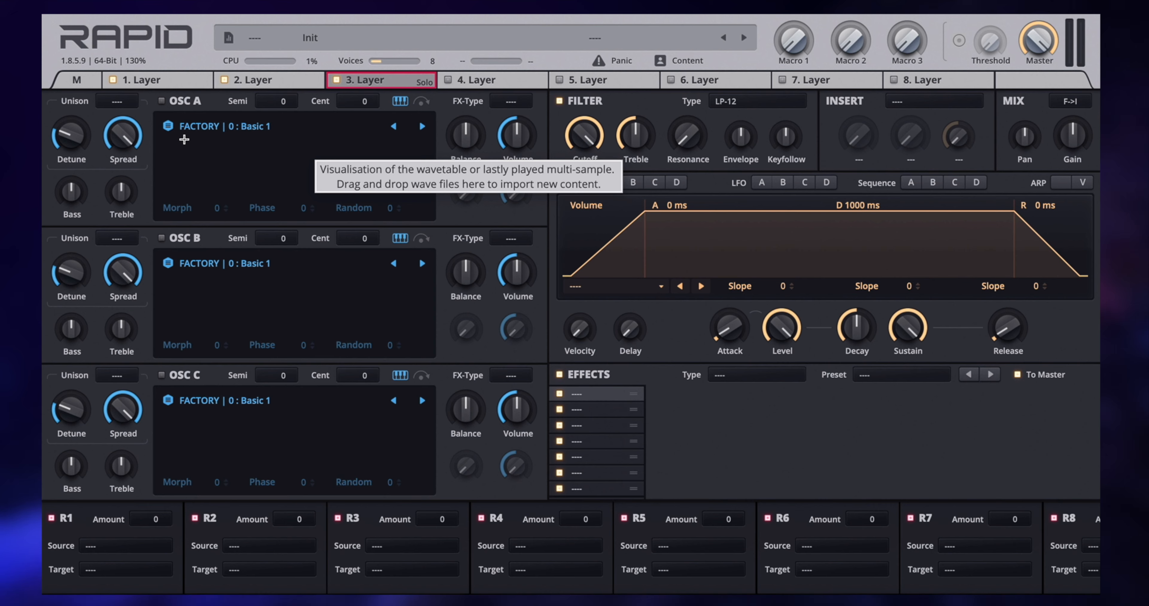
pyautogui.click(162, 101)
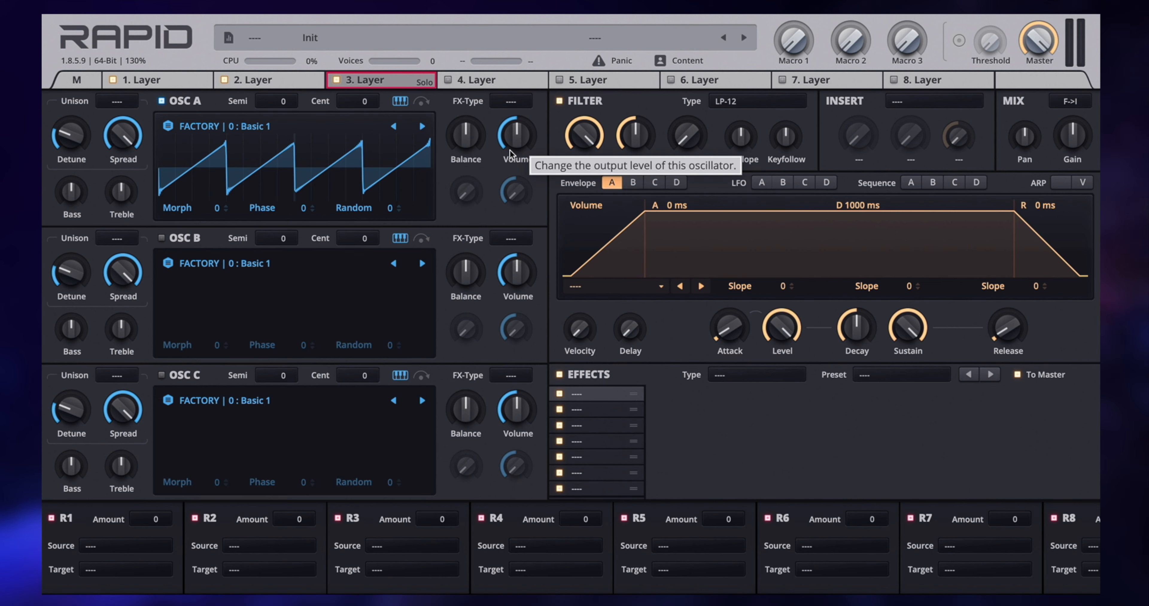
pyautogui.moveTo(519, 131); pyautogui.dragTo(519, 178)
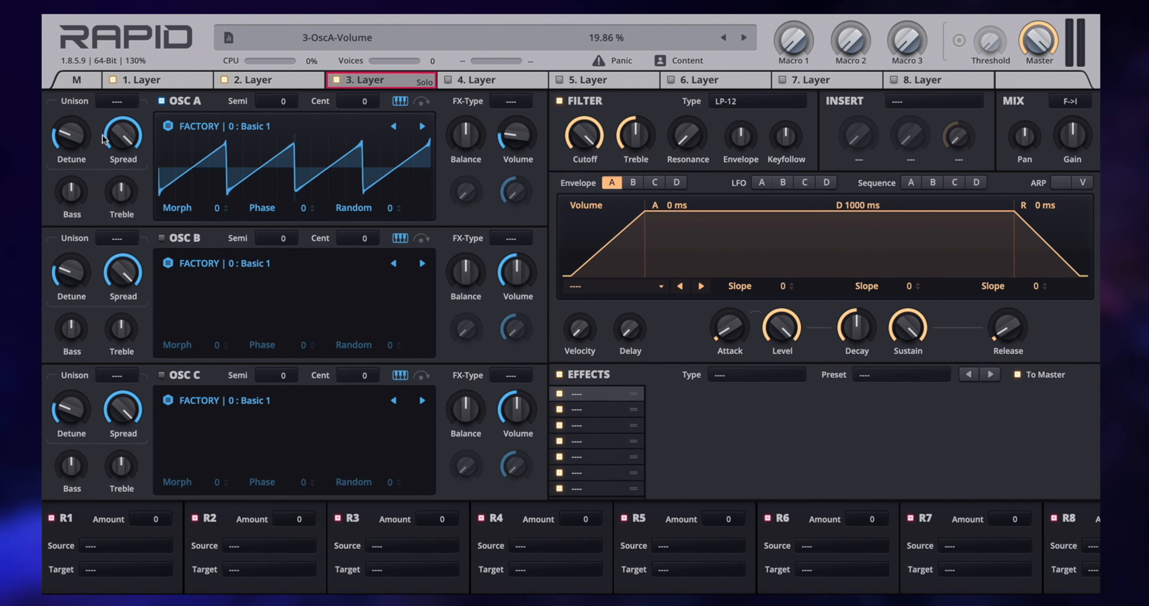
# Step: Set the unison of layer 3's oscillator A to 6 voices with more detune, slightly less spread and Random at 56
pyautogui.click(116, 106)
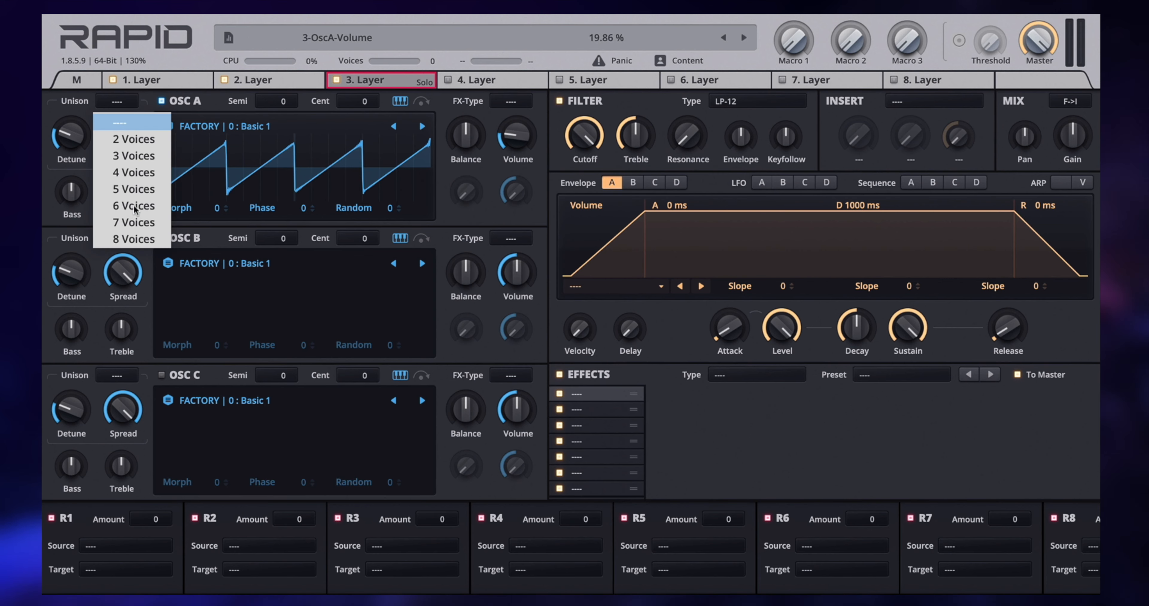
pyautogui.click(131, 204)
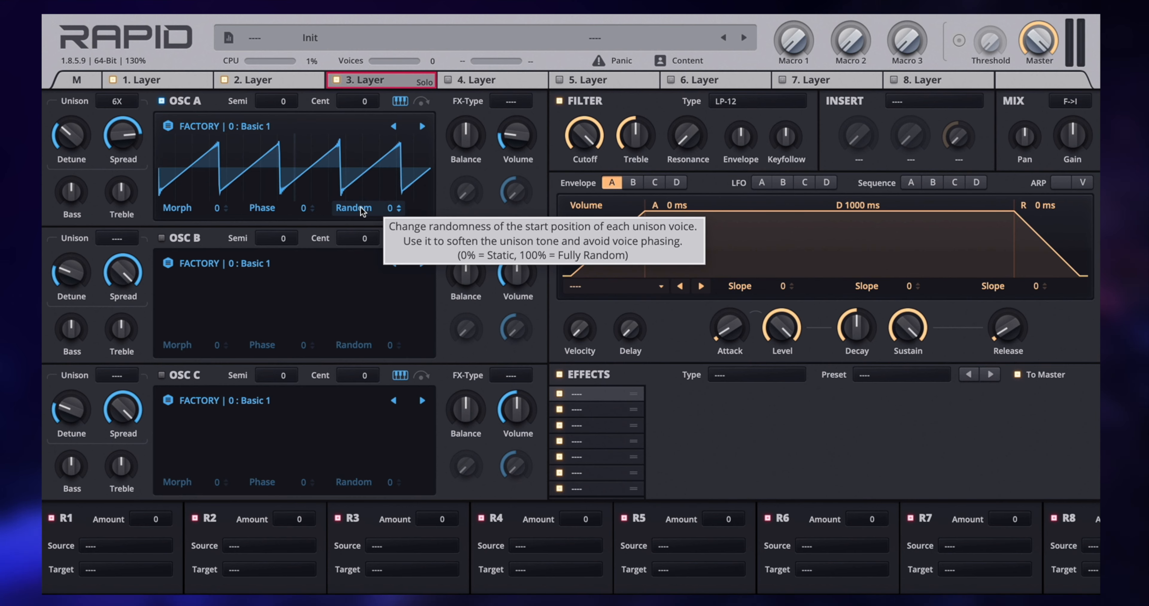
pyautogui.moveTo(362, 211); pyautogui.dragTo(361, 205)
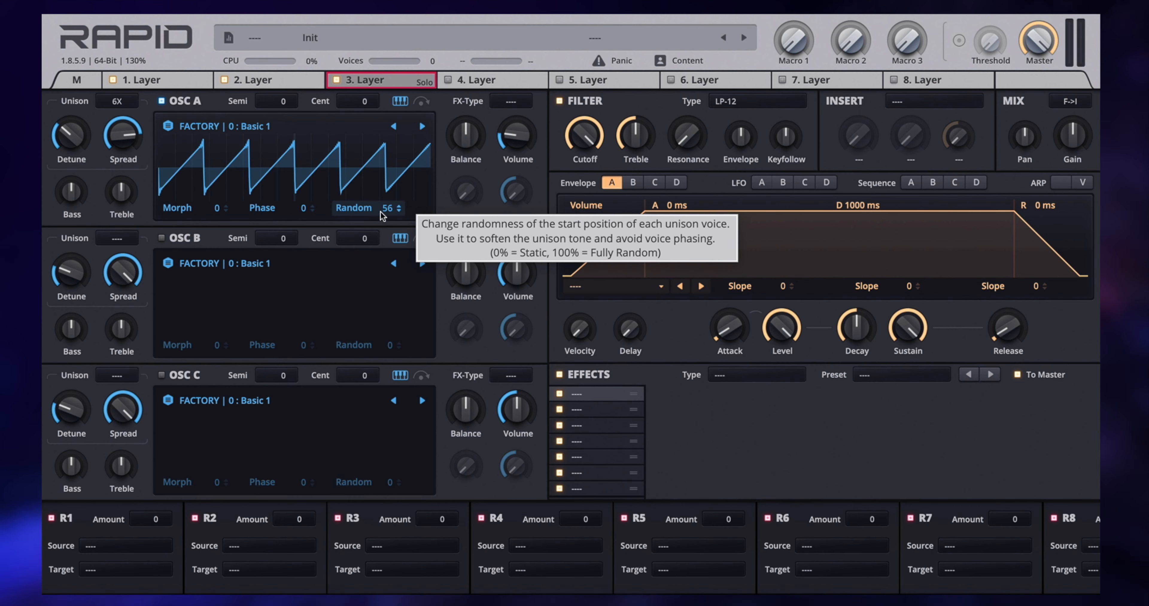
# Step: Set layer 3's filter type to Analog Lowpass and lower its cutoff to slightly below the middle of its range
pyautogui.click(742, 102)
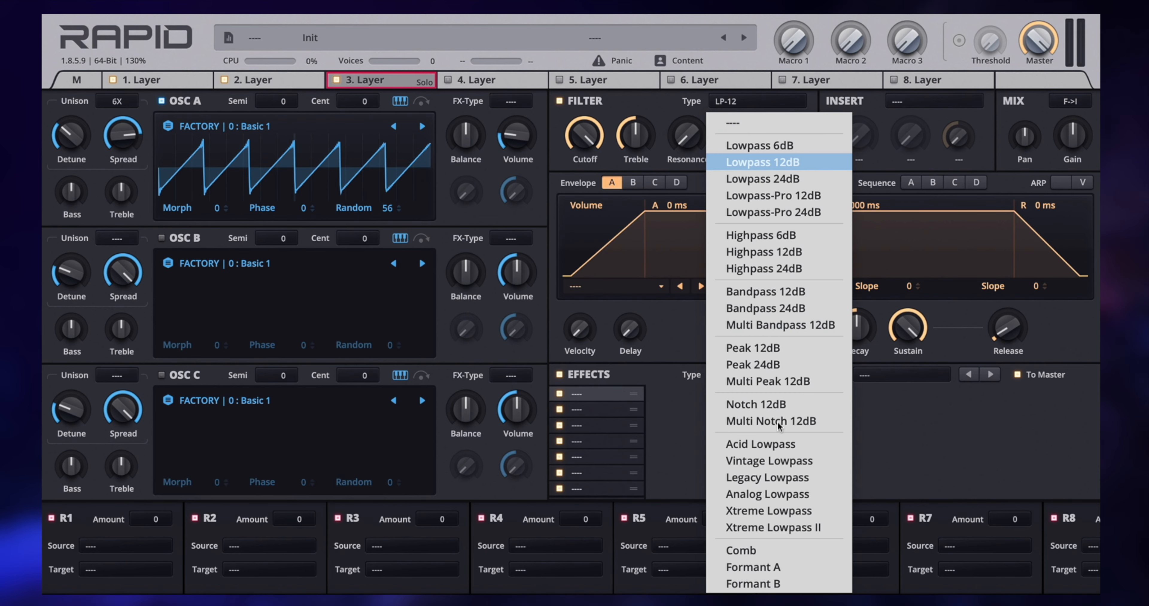
pyautogui.click(753, 495)
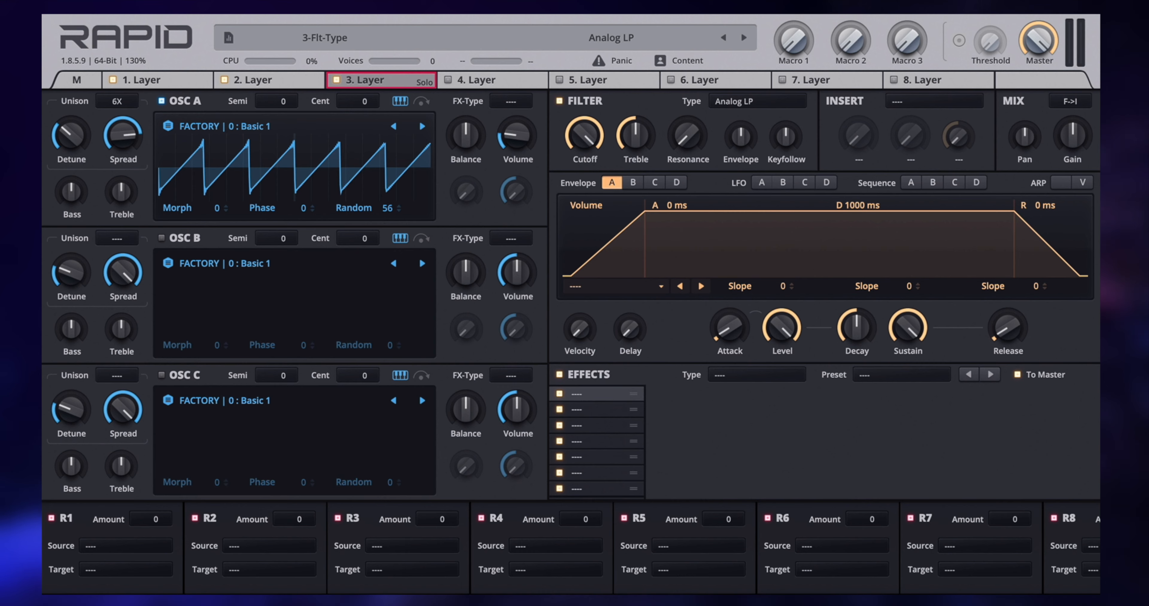
pyautogui.moveTo(584, 135); pyautogui.dragTo(584, 231)
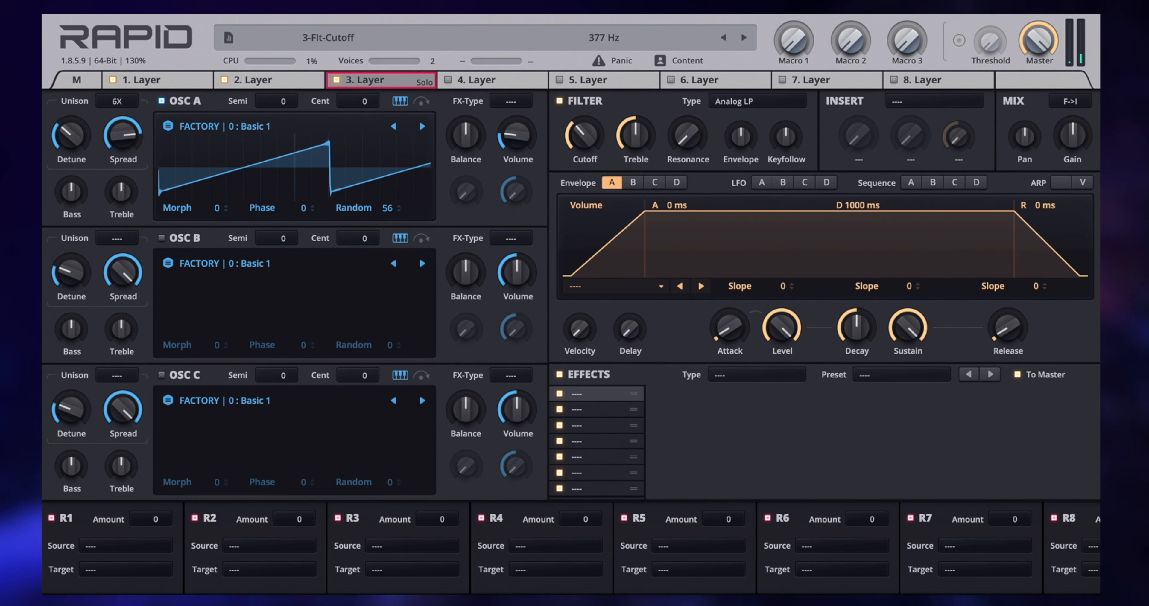
pyautogui.moveTo(584, 135); pyautogui.dragTo(585, 136)
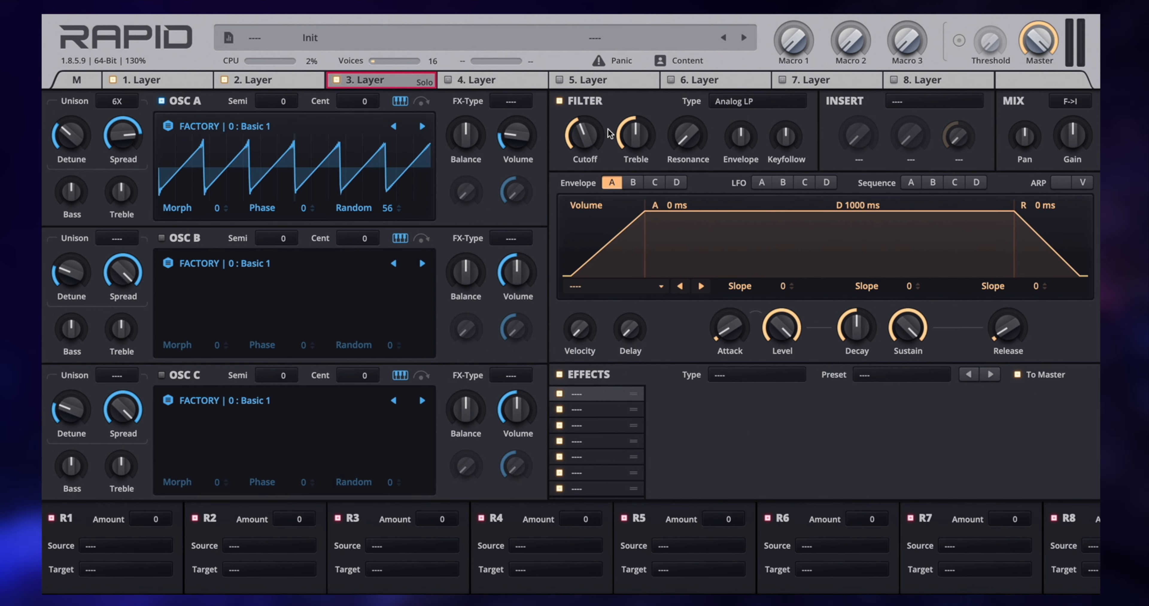
# Step: Give layer 3's volume envelope a 3.01 s attack with slope -27 and a 3.67 s release with slope -20
pyautogui.moveTo(730, 328); pyautogui.dragTo(730, 235)
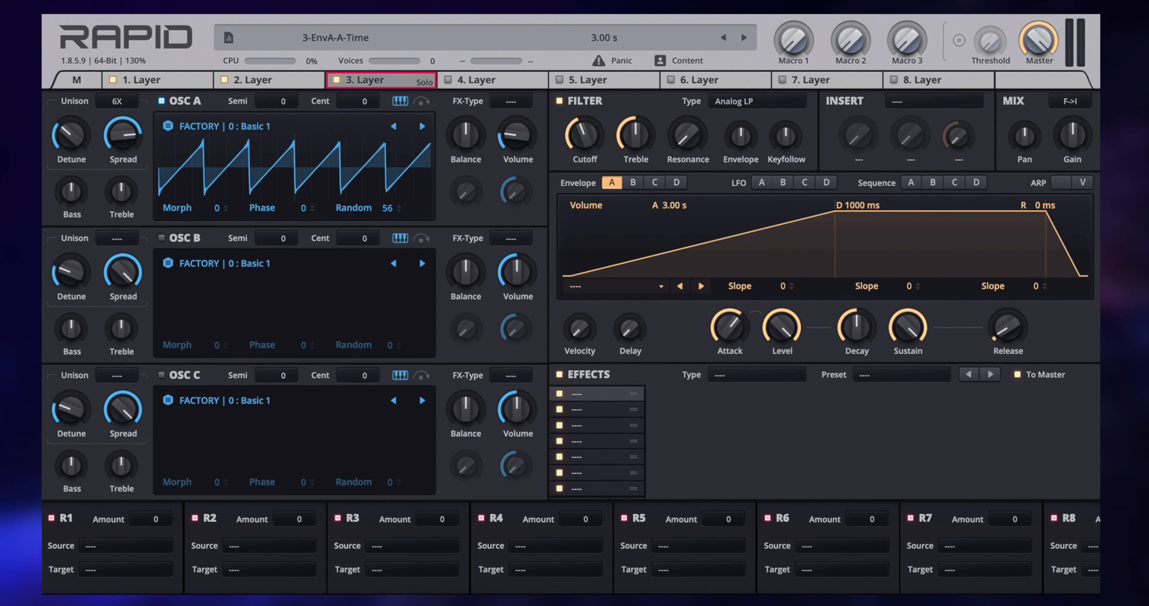
pyautogui.moveTo(1023, 336); pyautogui.dragTo(1023, 240)
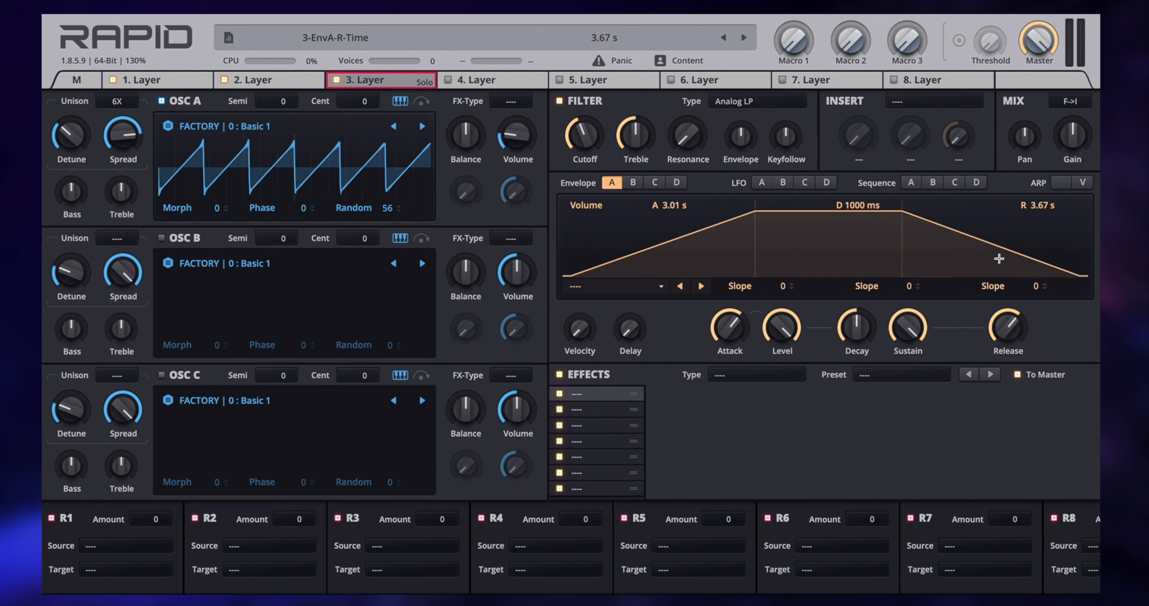
pyautogui.moveTo(1047, 288); pyautogui.dragTo(1046, 308)
pyautogui.moveTo(741, 288); pyautogui.dragTo(741, 313)
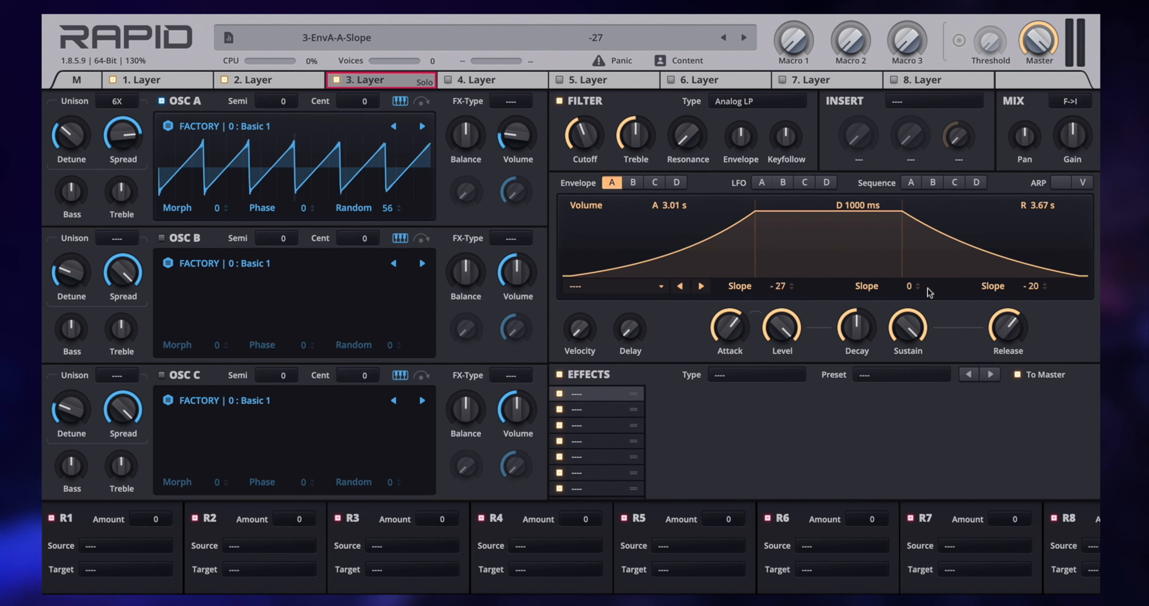
# Step: Set the volume envelope's decay to 3.82 s, lower its sustain to slightly above half, and shorten the attack to 1.88 s
pyautogui.moveTo(909, 337); pyautogui.dragTo(909, 361)
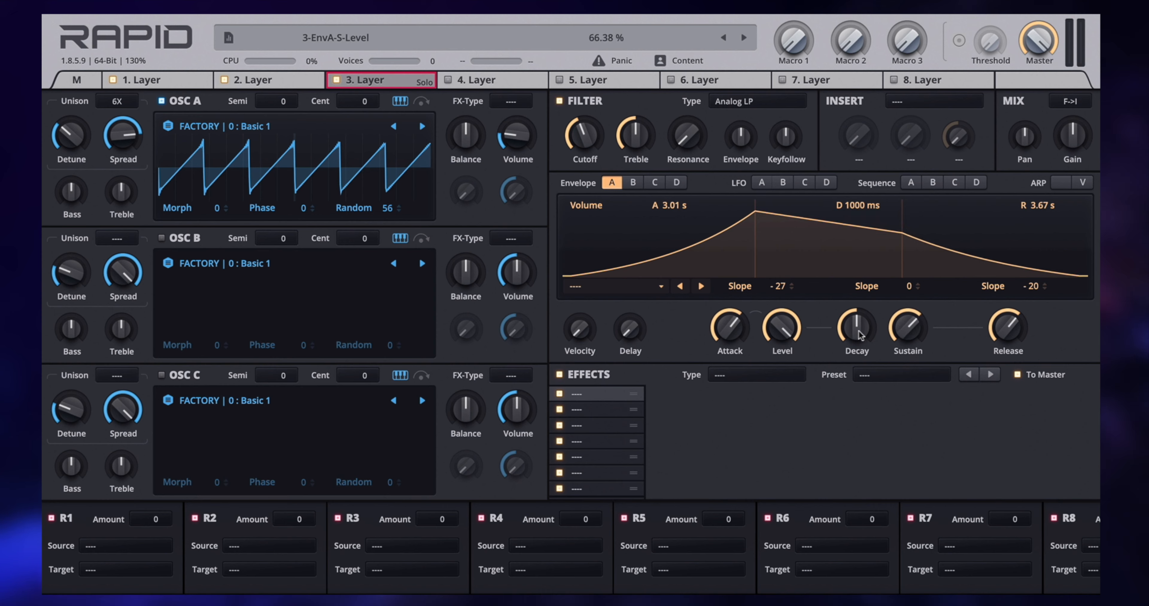
pyautogui.moveTo(856, 333); pyautogui.dragTo(857, 308)
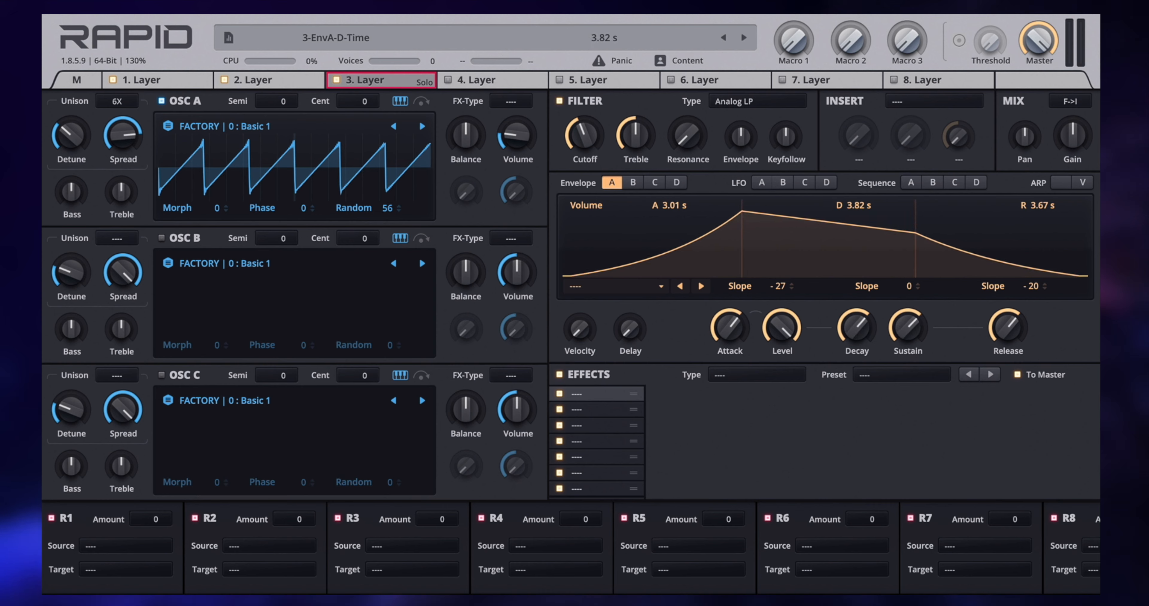
pyautogui.moveTo(903, 338); pyautogui.dragTo(903, 348)
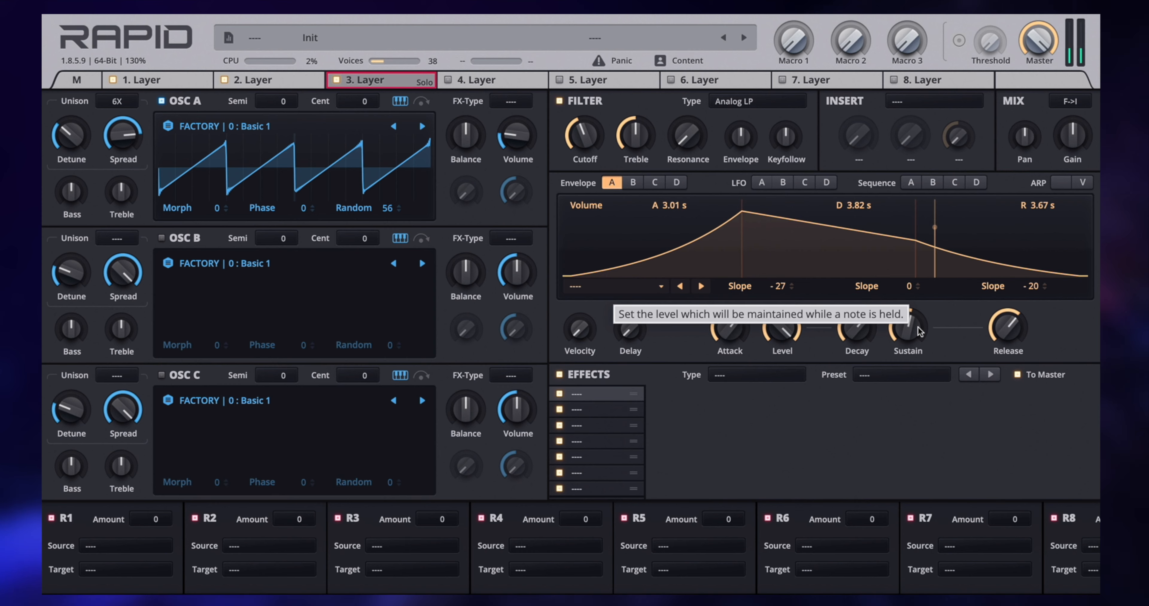
pyautogui.moveTo(749, 239); pyautogui.dragTo(732, 239)
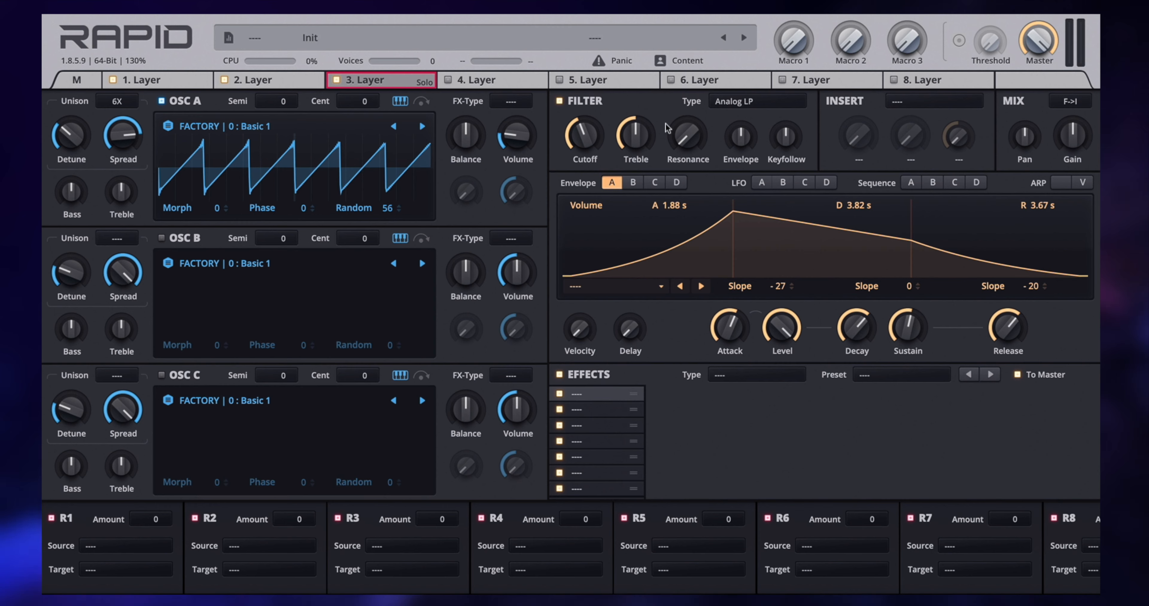
# Step: Copy layer 3's envelope A settings to filter envelope B, and set B's sustain to 20.28% and decay slope to -51
pyautogui.rightClick(610, 183)
pyautogui.click(566, 205)
pyautogui.click(633, 183)
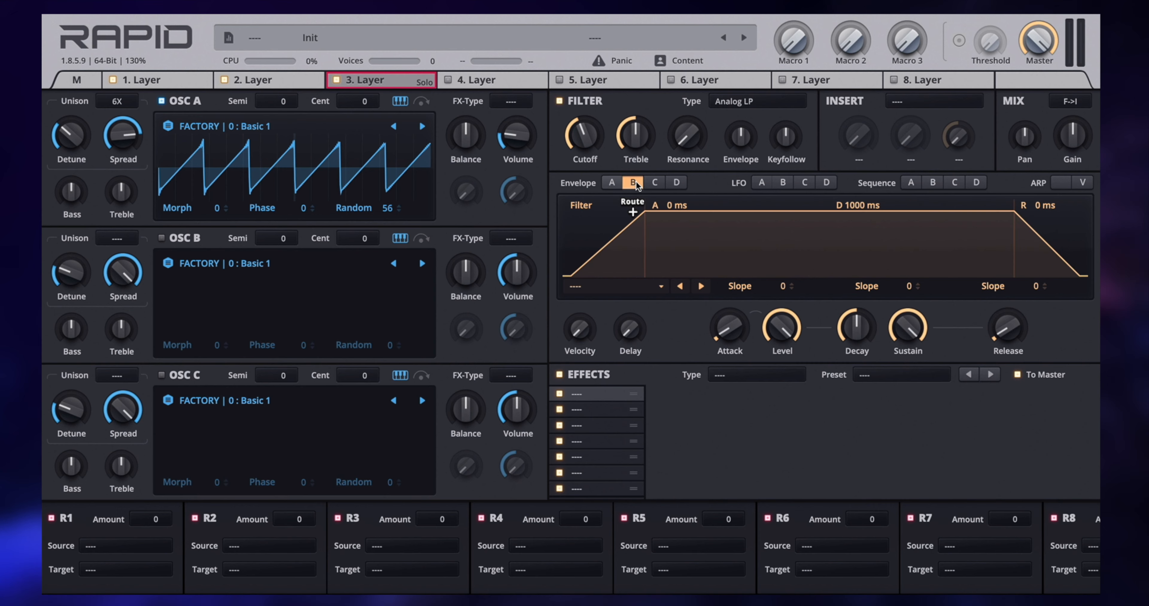
pyautogui.rightClick(636, 183)
pyautogui.click(572, 226)
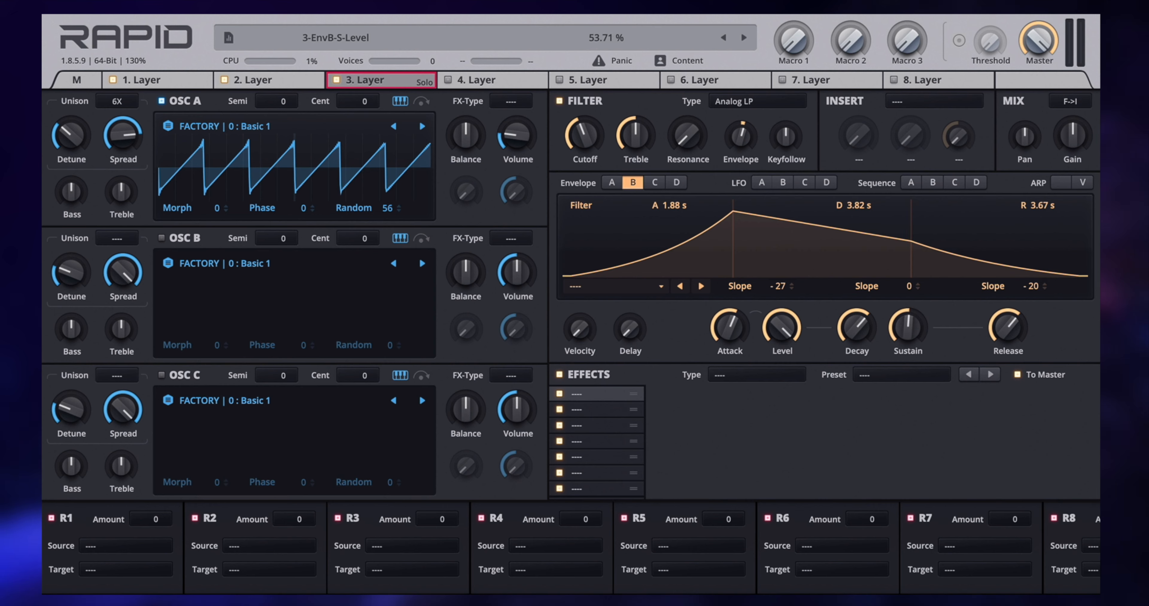
pyautogui.moveTo(908, 328); pyautogui.dragTo(908, 373)
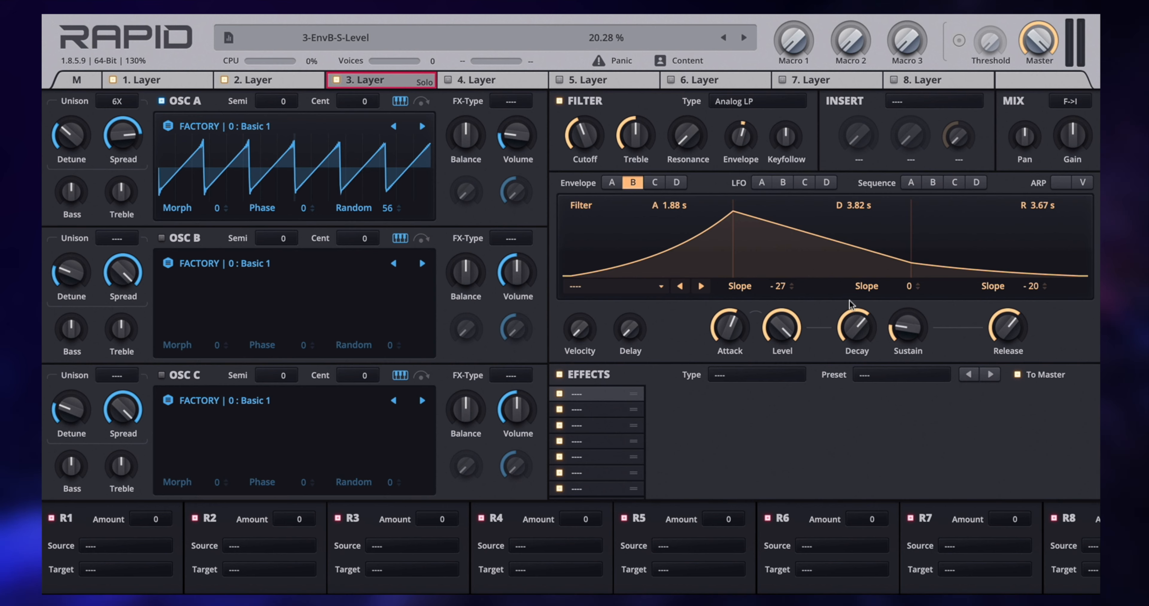
pyautogui.moveTo(865, 288); pyautogui.dragTo(865, 322)
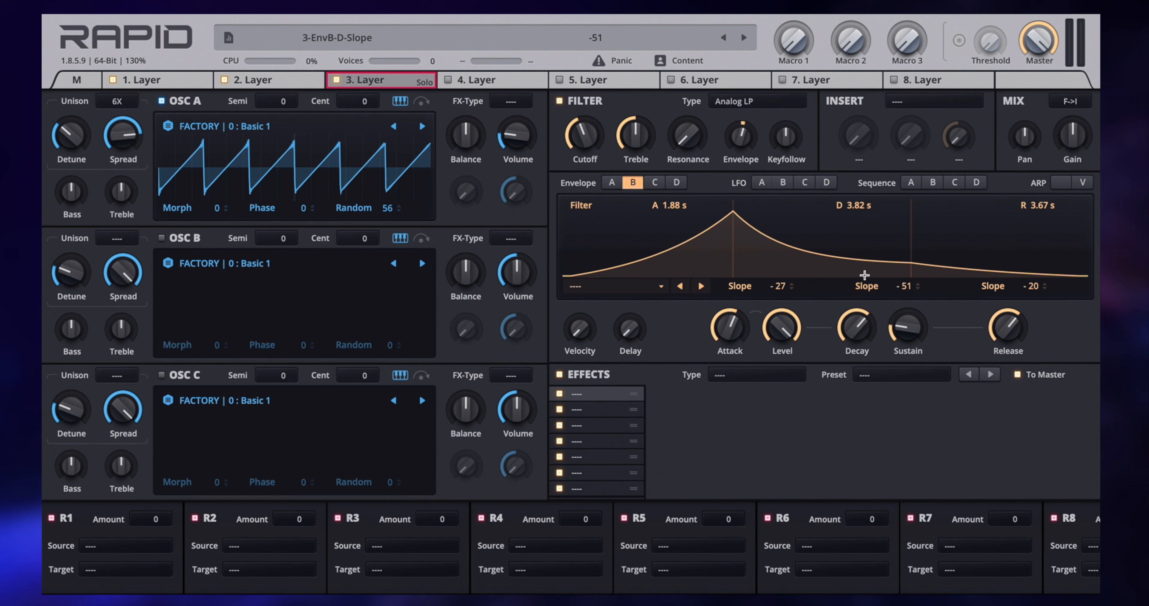
# Step: View layer 2's filter envelope and effects to compare them with layer 3's settings
pyautogui.click(253, 79)
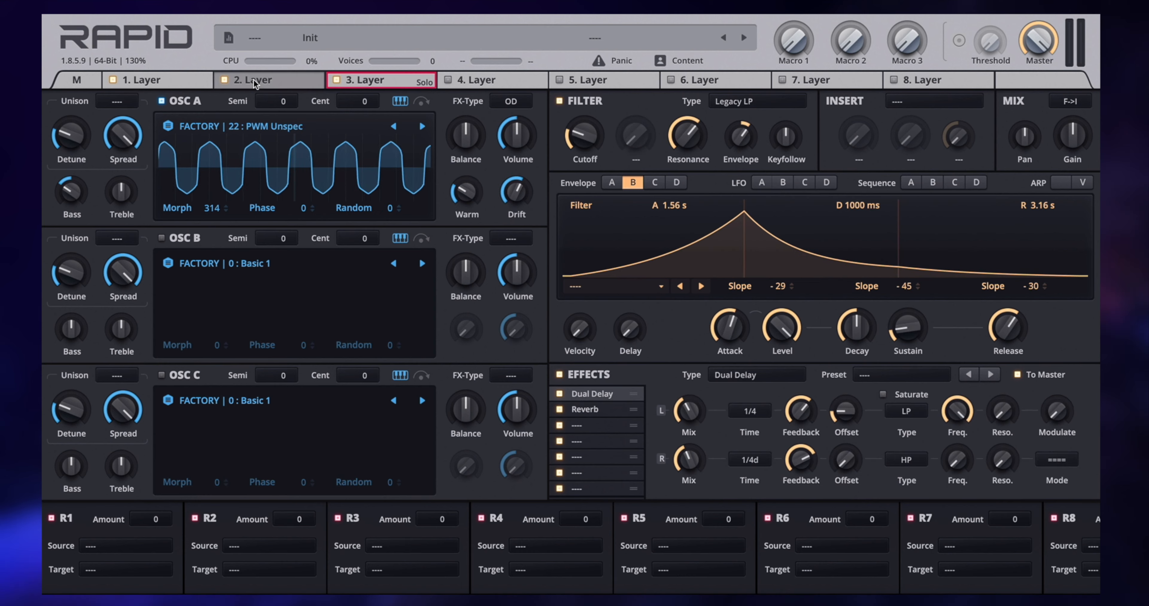
pyautogui.click(408, 78)
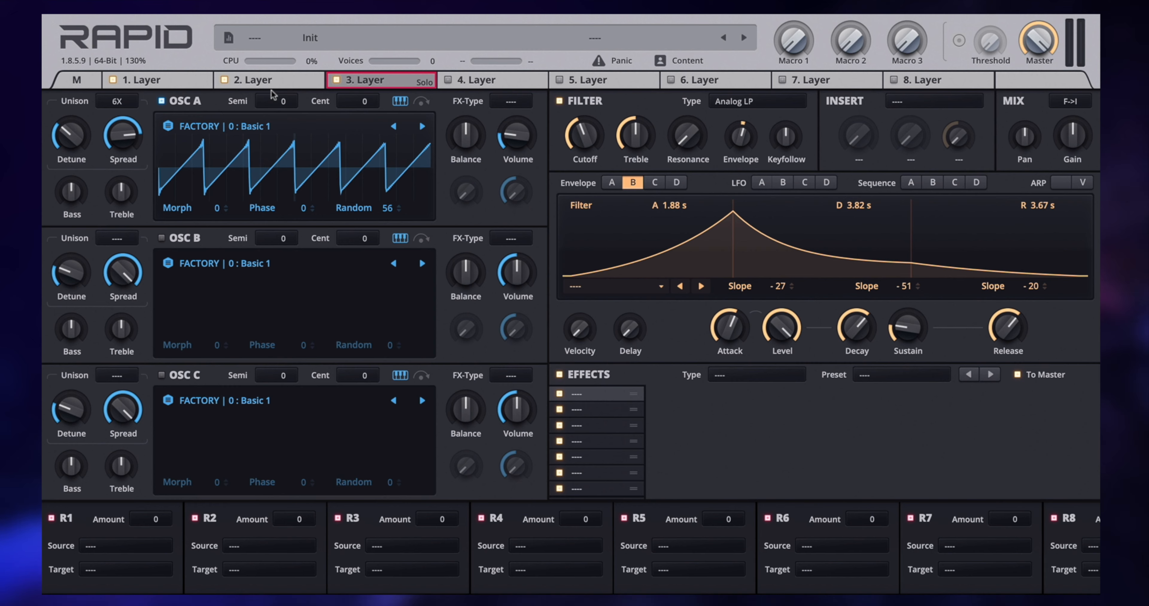
pyautogui.click(278, 81)
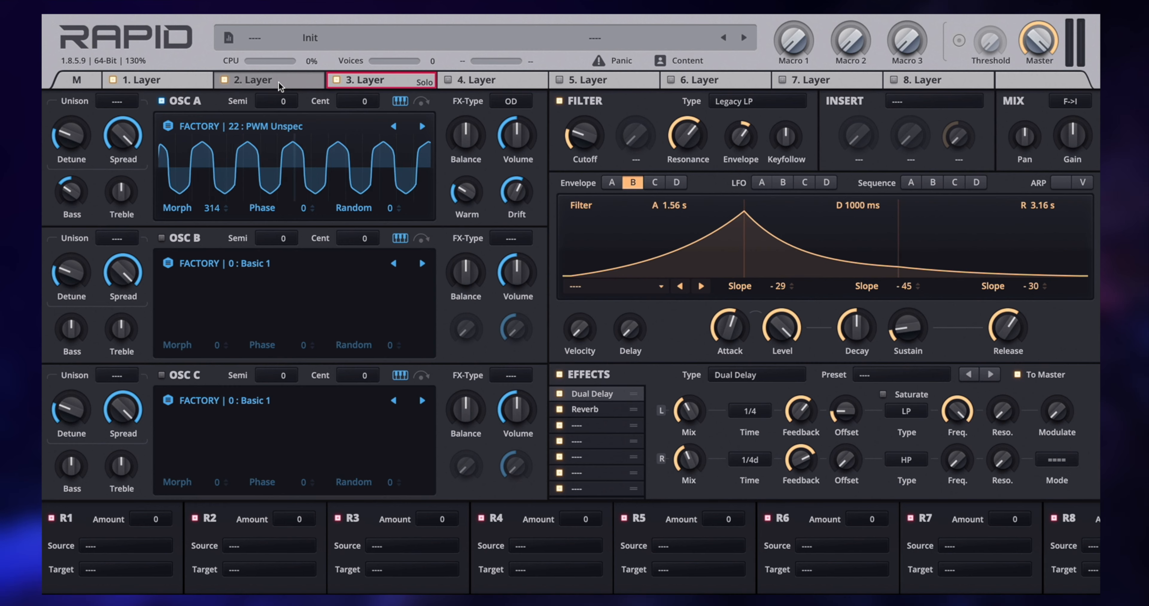
# Step: Return to layer 3 and take it out of solo
pyautogui.click(377, 81)
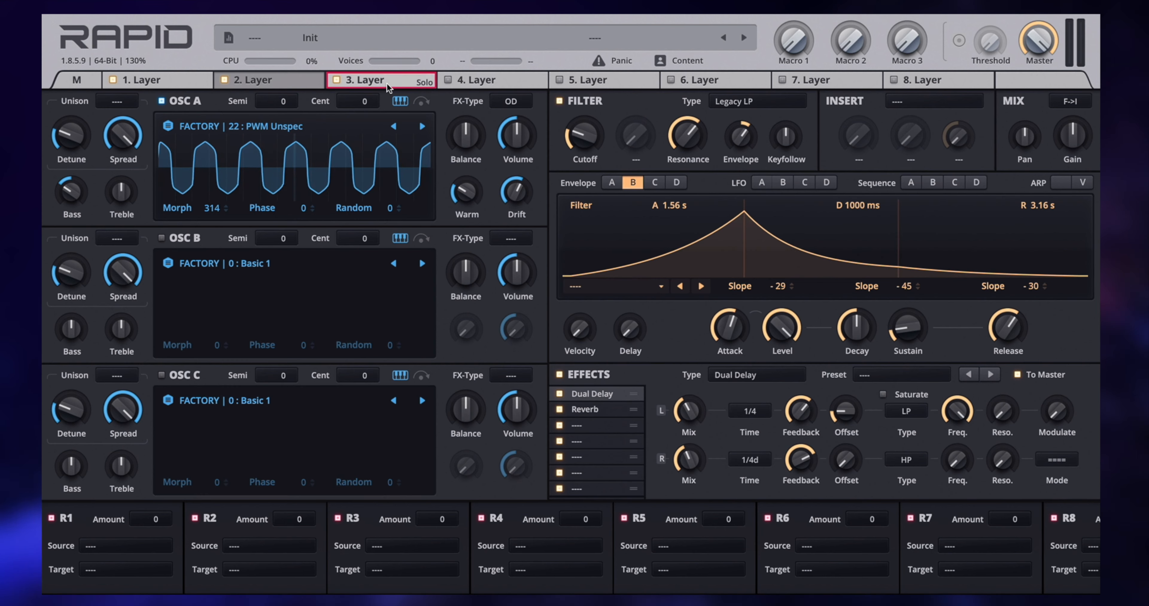
pyautogui.click(364, 82)
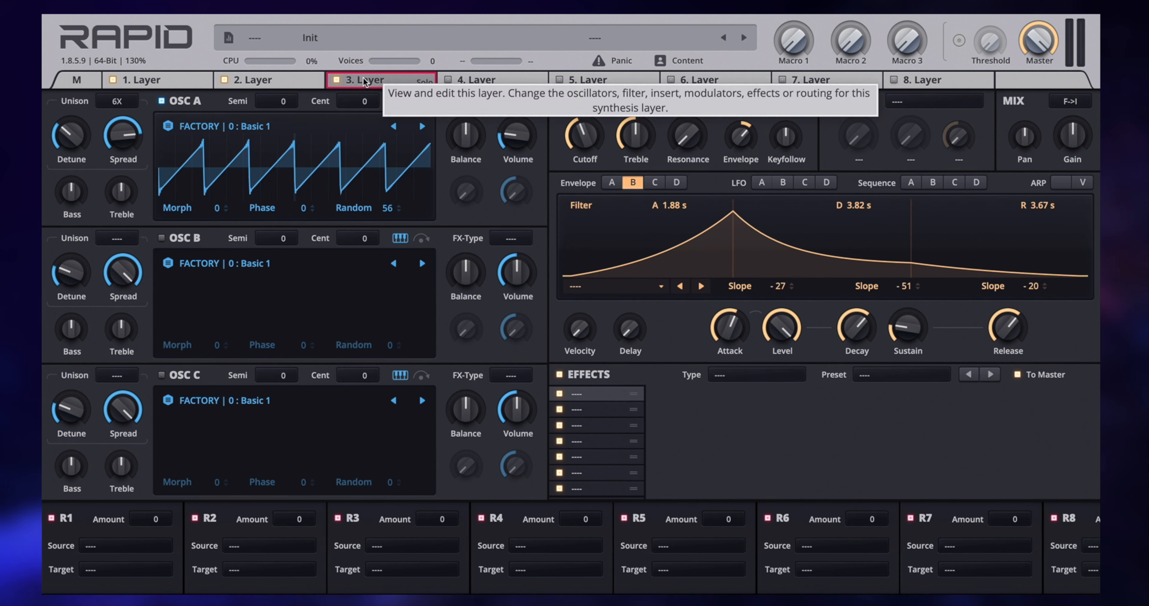
pyautogui.rightClick(365, 82)
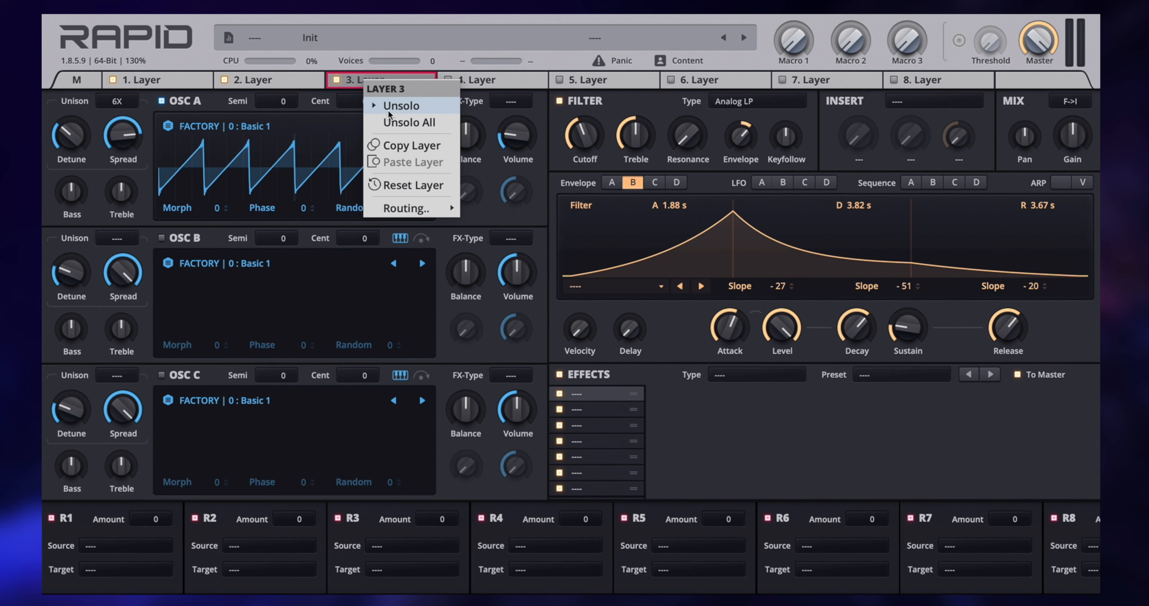
pyautogui.click(407, 108)
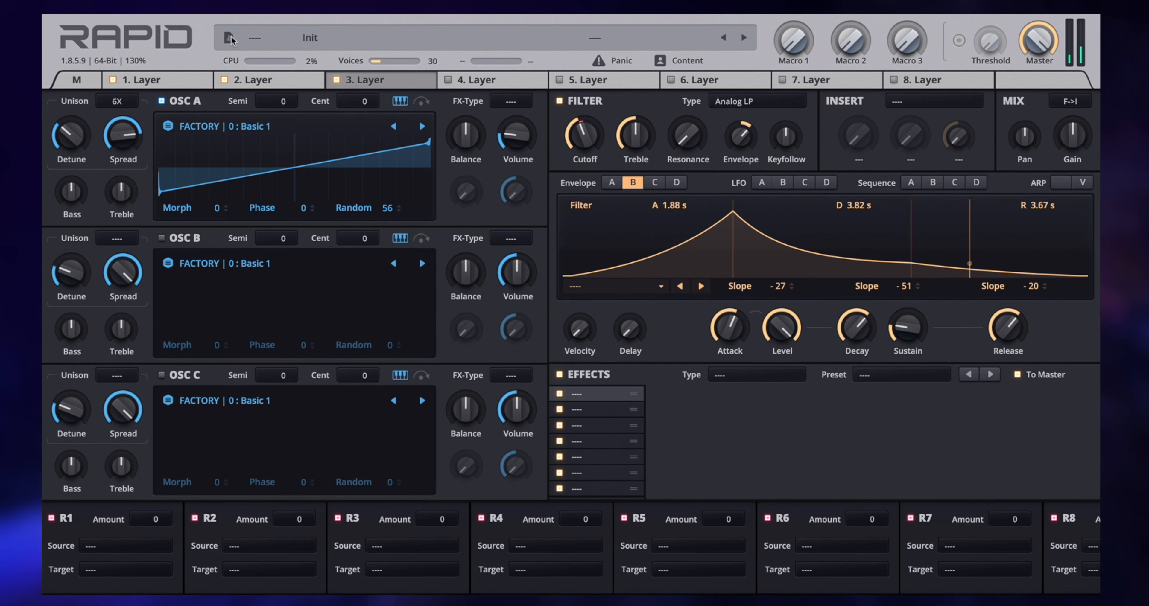
# Step: Add a Highpass 12dB insert to layer 2
pyautogui.click(256, 83)
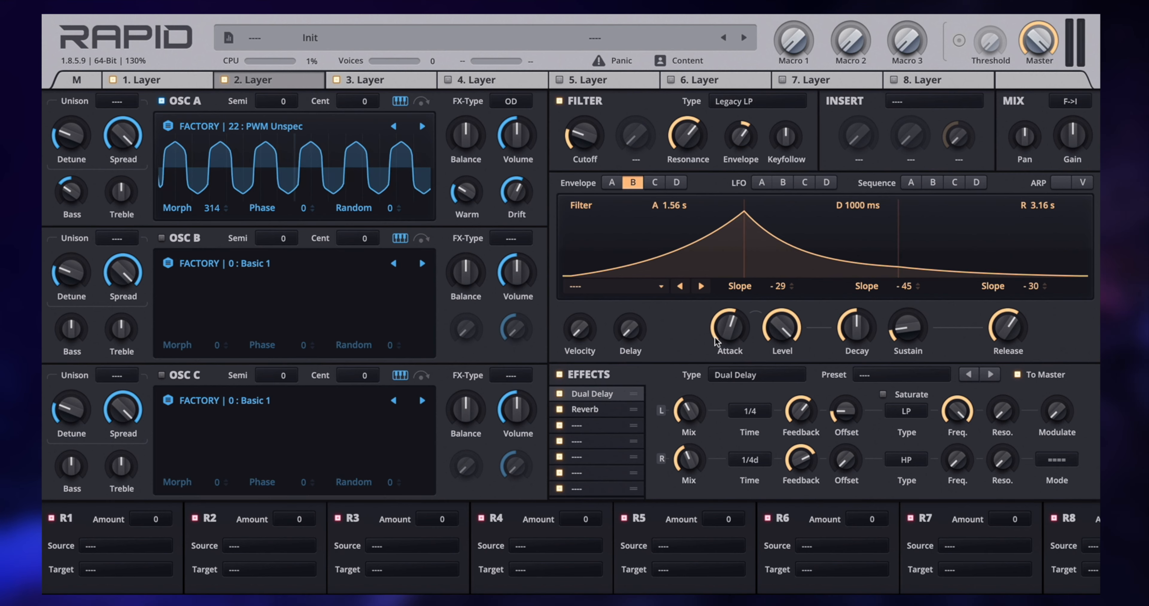
pyautogui.click(594, 426)
pyautogui.click(754, 375)
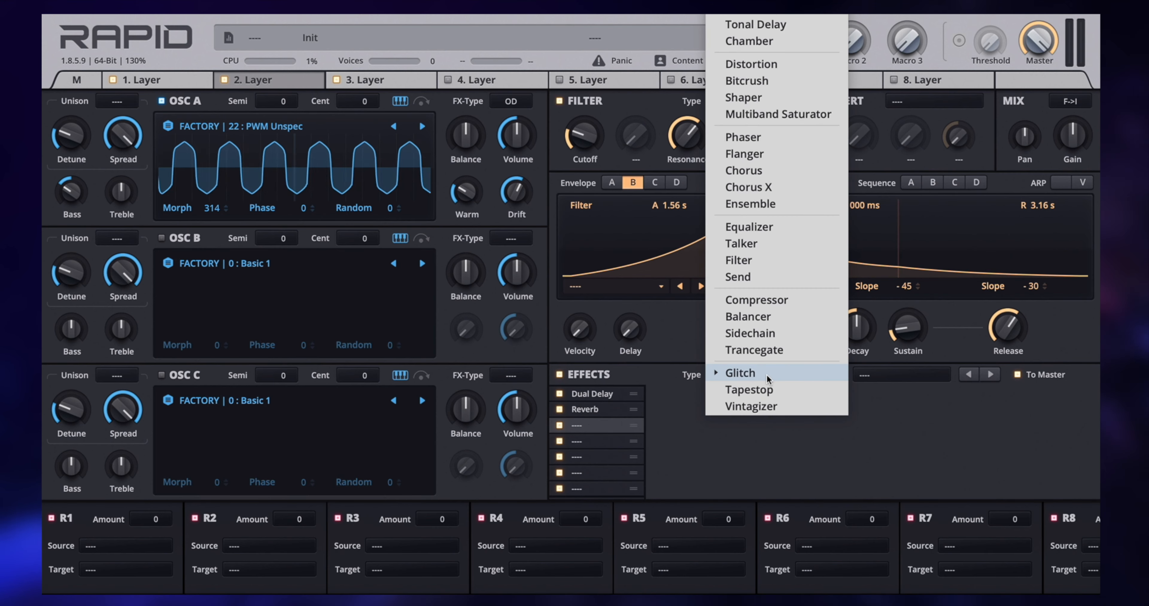
pyautogui.click(823, 542)
pyautogui.click(915, 100)
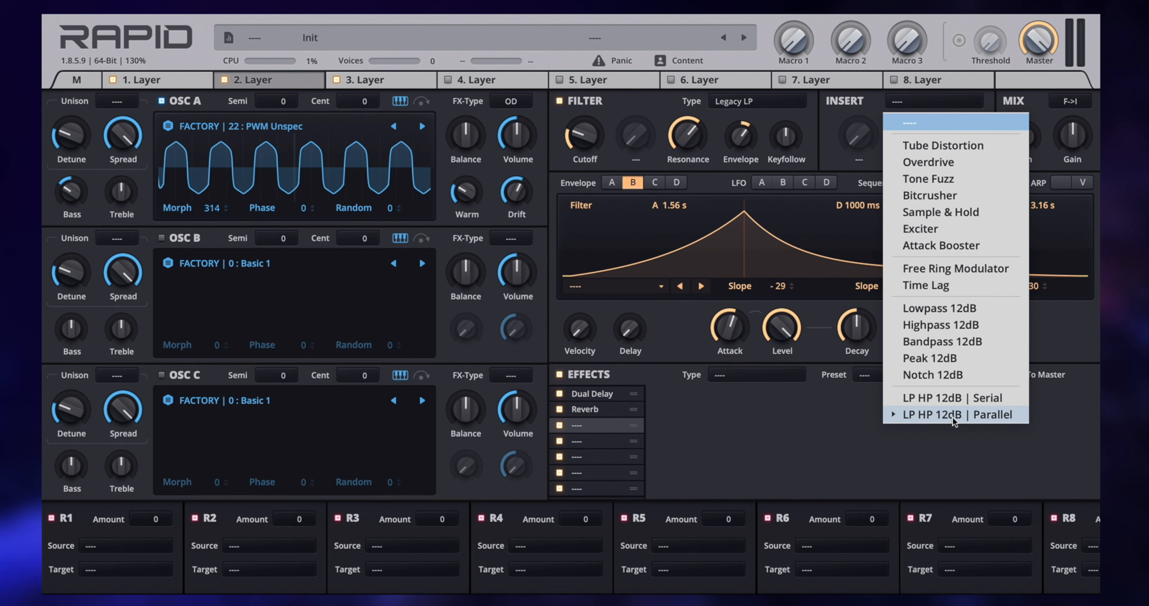
pyautogui.click(985, 325)
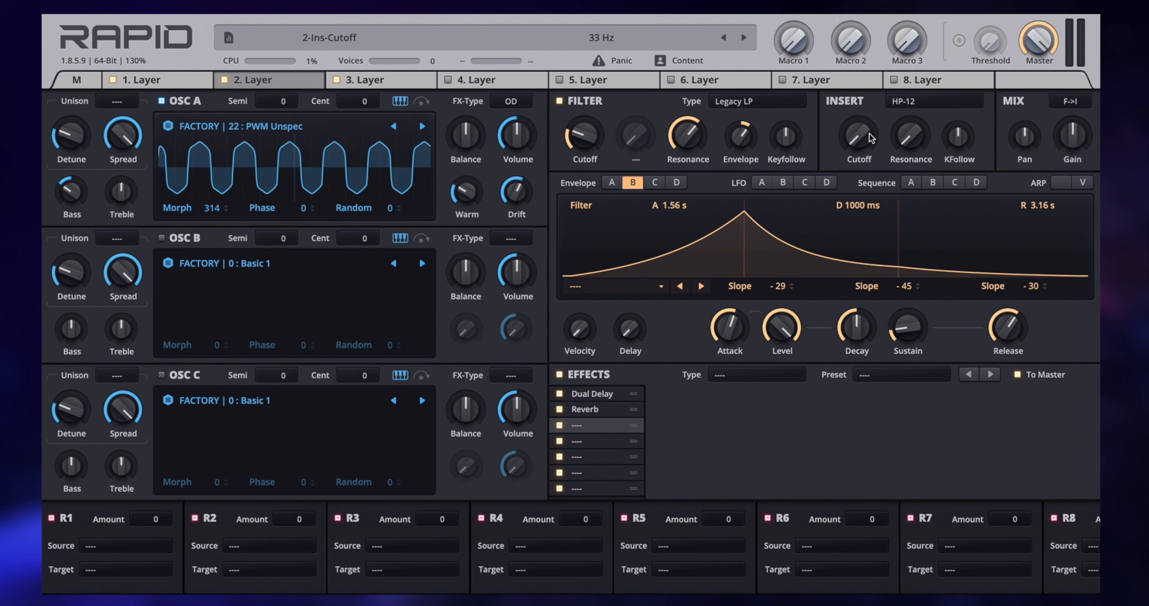
# Step: Try an Equalizer in layer 2's third effect slot, with its low-shelf band changed to High-Pass and its frequency raised
pyautogui.click(732, 374)
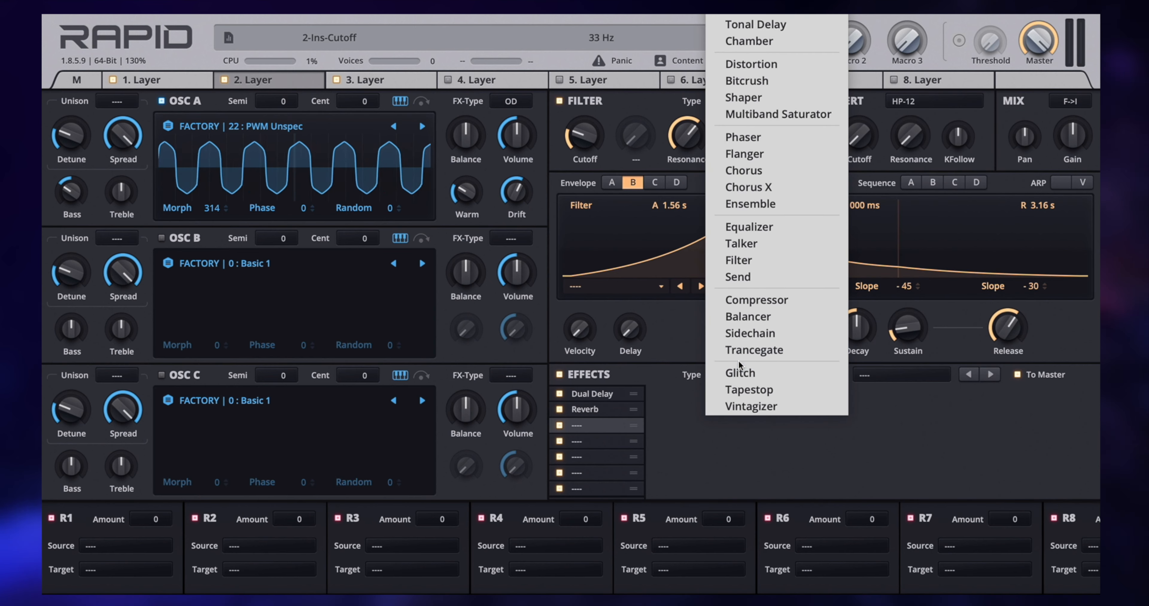
pyautogui.click(731, 227)
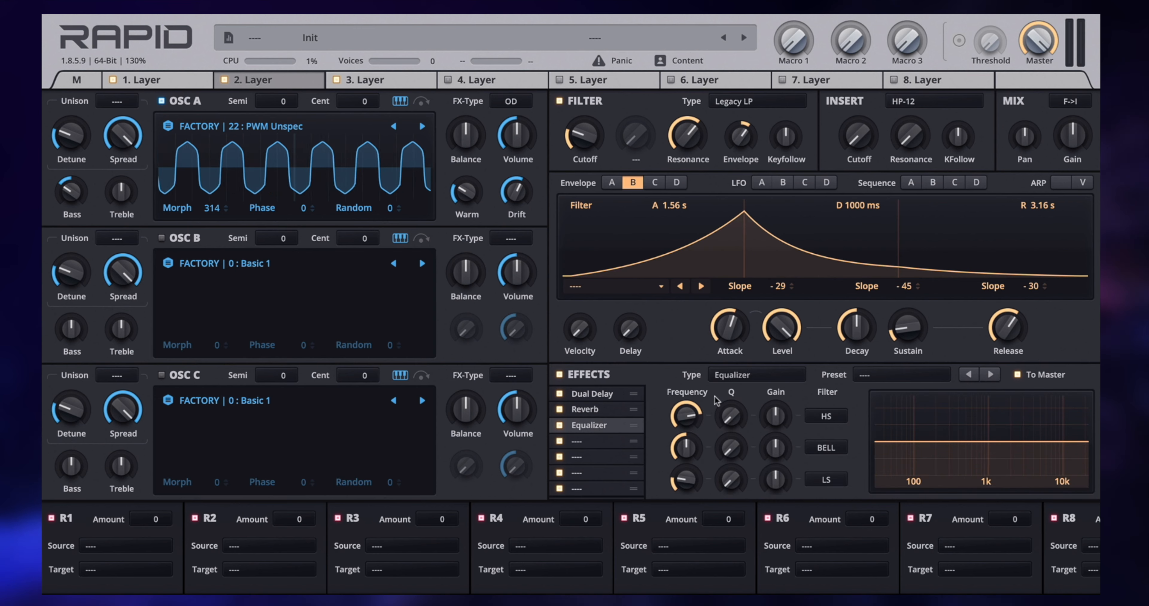
pyautogui.click(835, 481)
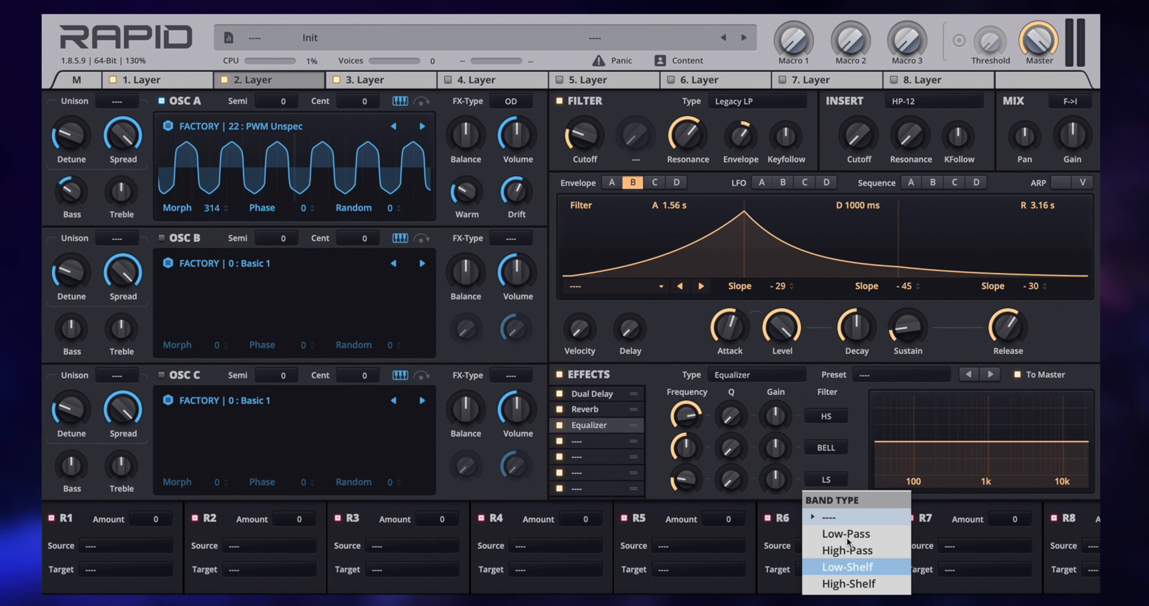
pyautogui.click(846, 537)
pyautogui.click(826, 480)
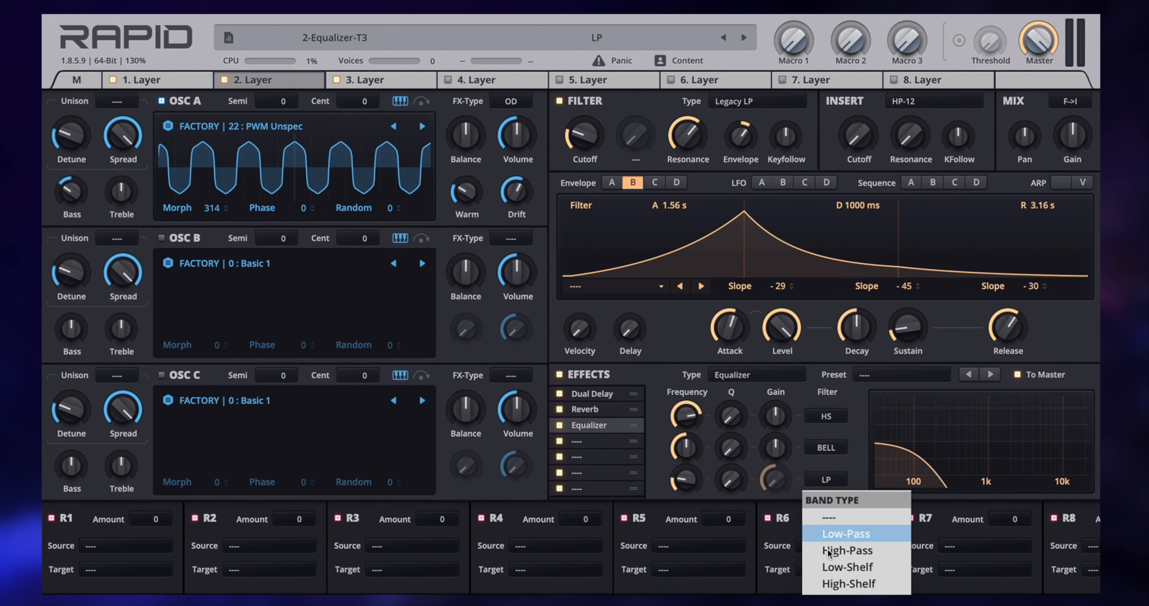
pyautogui.click(847, 551)
pyautogui.moveTo(685, 480); pyautogui.dragTo(730, 462)
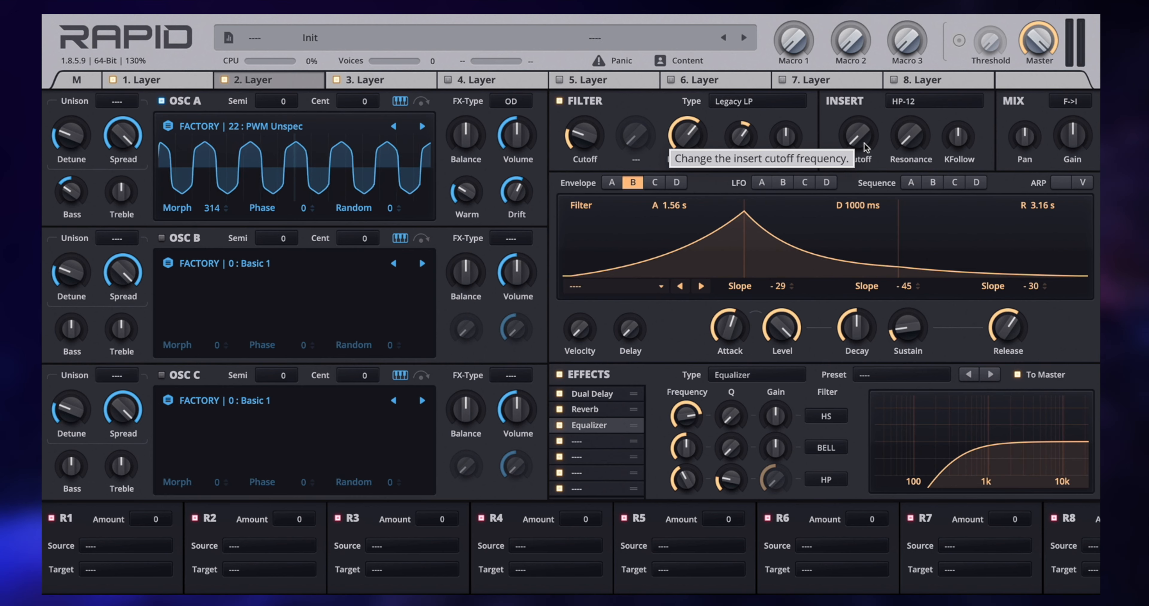
# Step: Solo layer 2 with its Equalizer bypassed, and set the high-pass insert to about 557 Hz cutoff and 37% resonance
pyautogui.rightClick(259, 82)
pyautogui.click(287, 108)
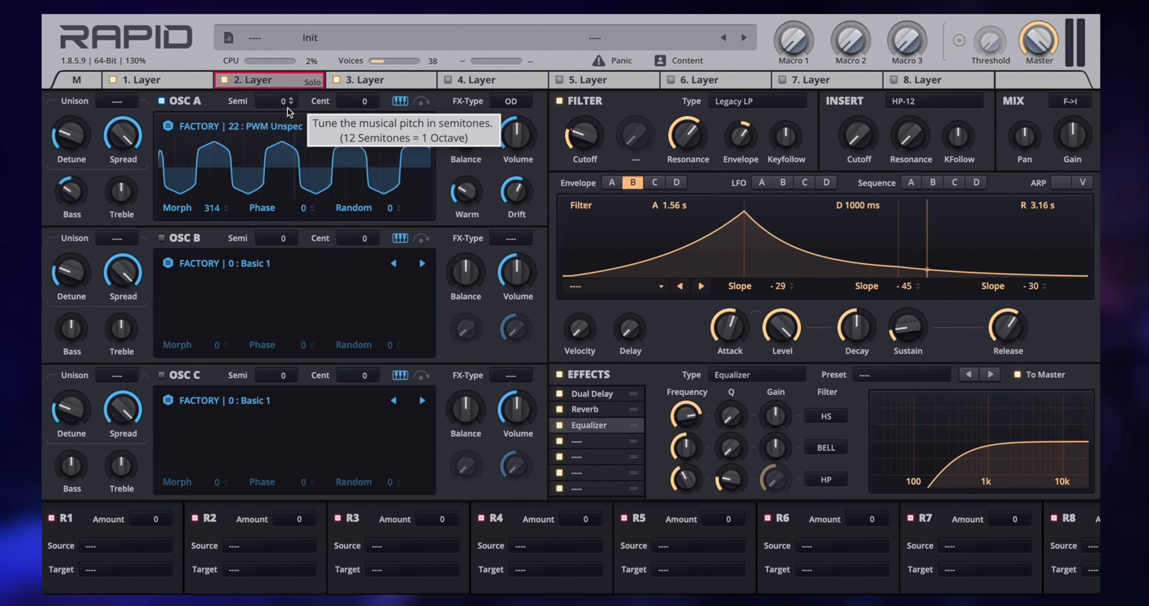
pyautogui.click(559, 427)
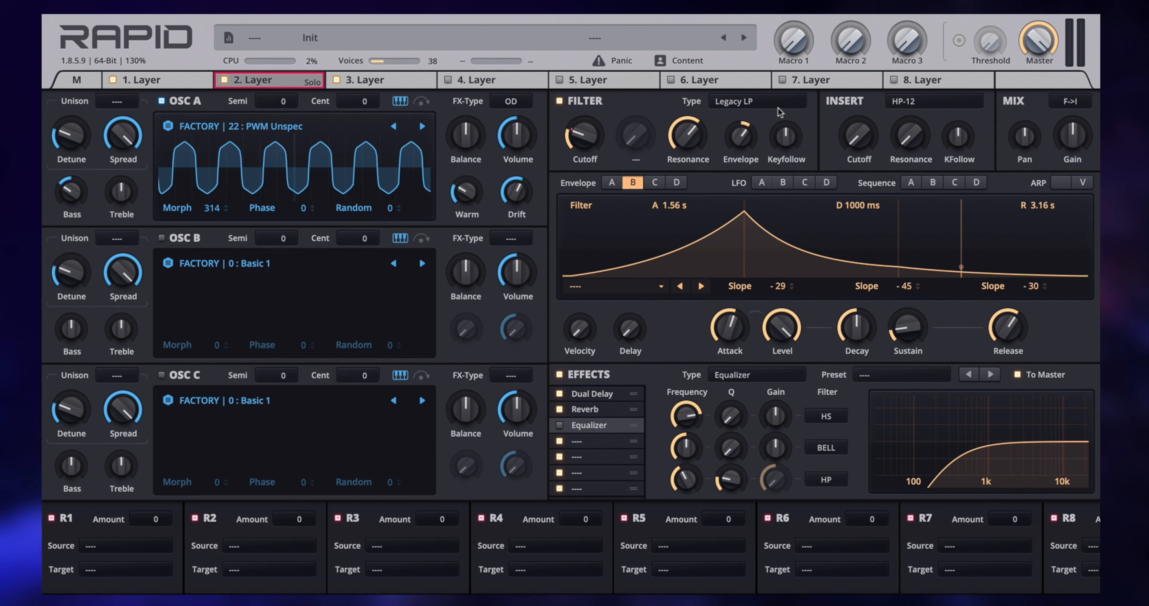
pyautogui.moveTo(857, 132); pyautogui.dragTo(856, 138)
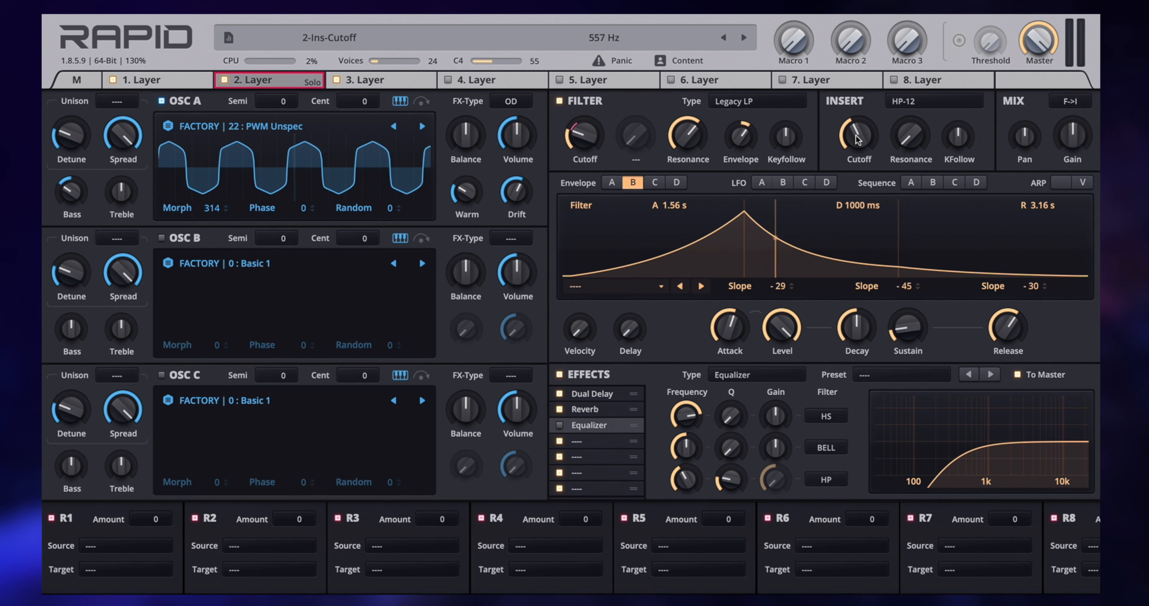
pyautogui.moveTo(920, 132); pyautogui.dragTo(907, 147)
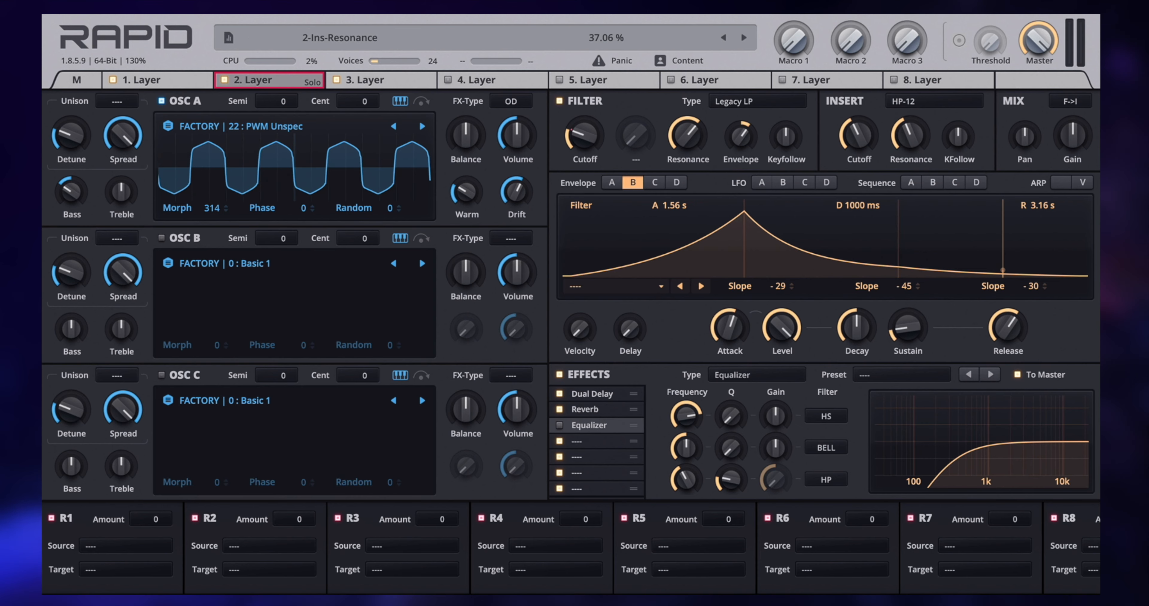
# Step: Lower the Equalizer's high-pass Q to -100%, compare the effect on and off, and clear it from the third slot
pyautogui.moveTo(731, 479)
pyautogui.mouseDown()
pyautogui.moveTo(731, 435)
pyautogui.moveTo(730, 493)
pyautogui.mouseUp()
pyautogui.click(559, 425)
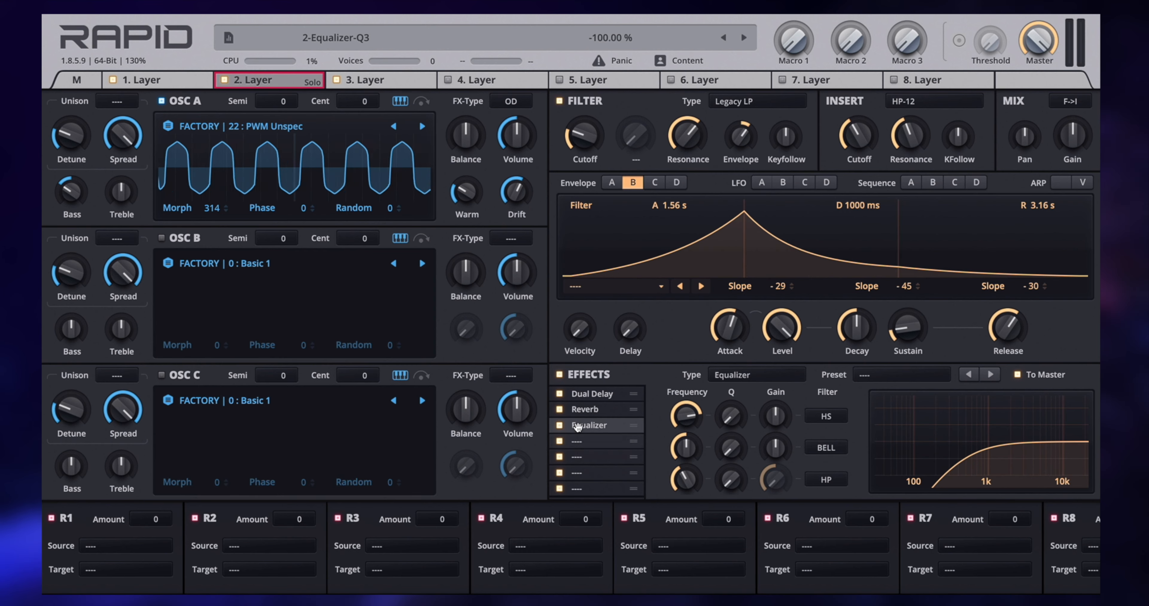
pyautogui.click(559, 425)
pyautogui.click(723, 373)
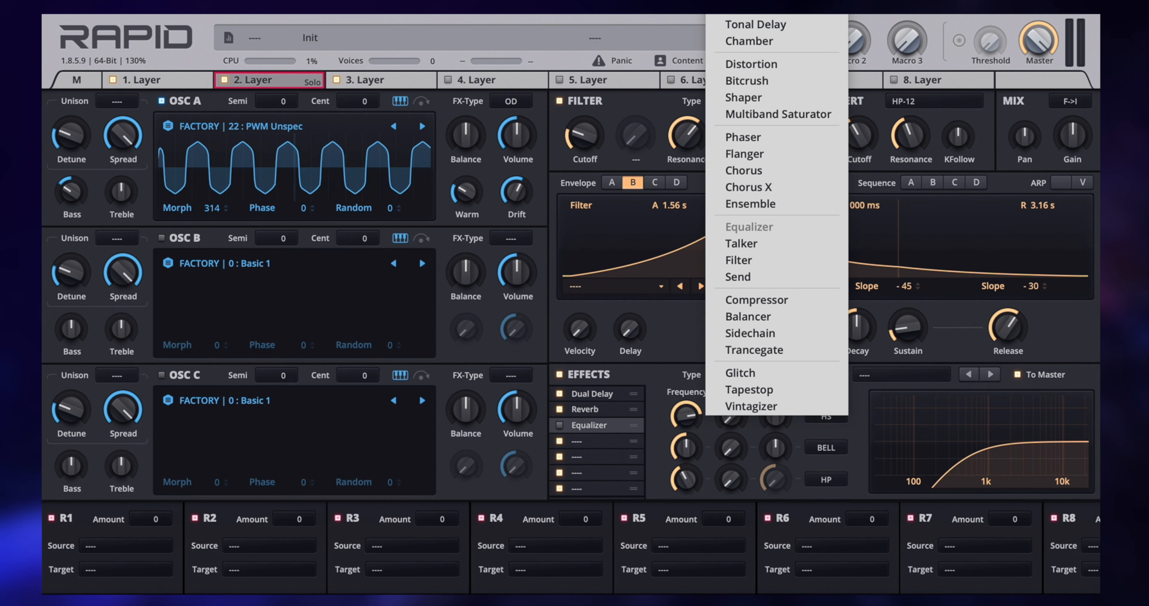
pyautogui.click(816, 16)
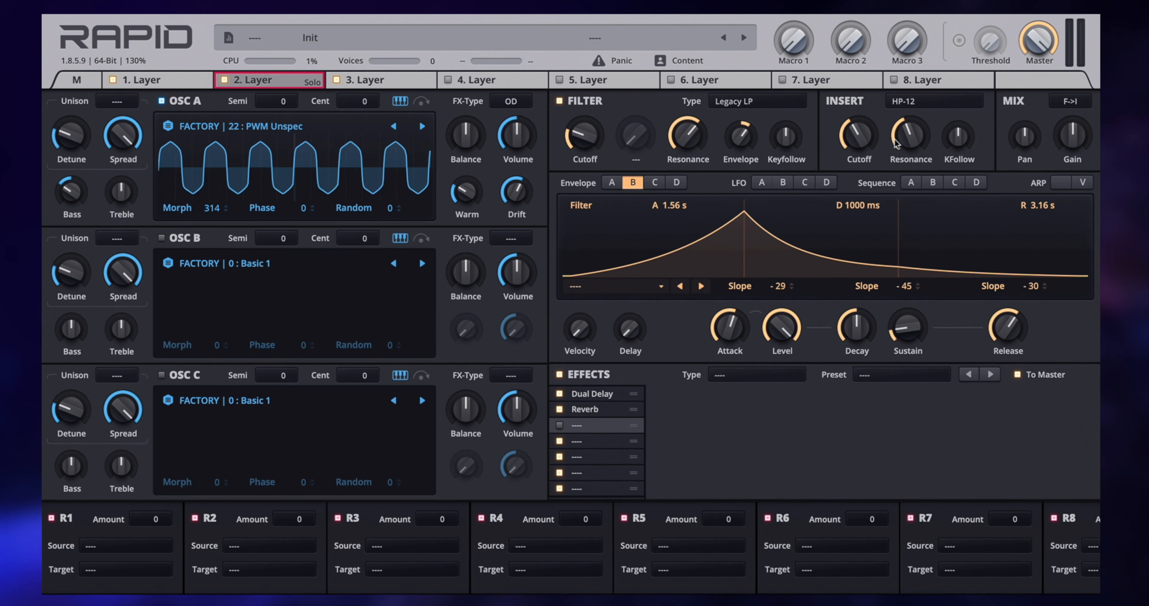
# Step: Raise the high-pass insert's resonance to about the midpoint and take layer 2 out of solo
pyautogui.moveTo(895, 141); pyautogui.dragTo(918, 134)
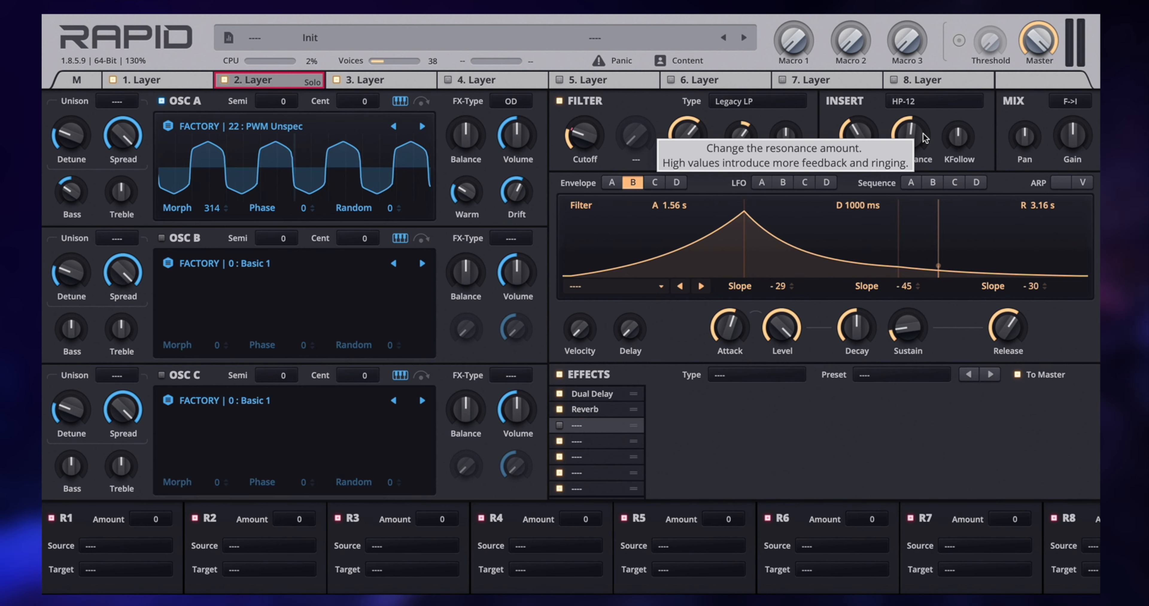
pyautogui.rightClick(246, 83)
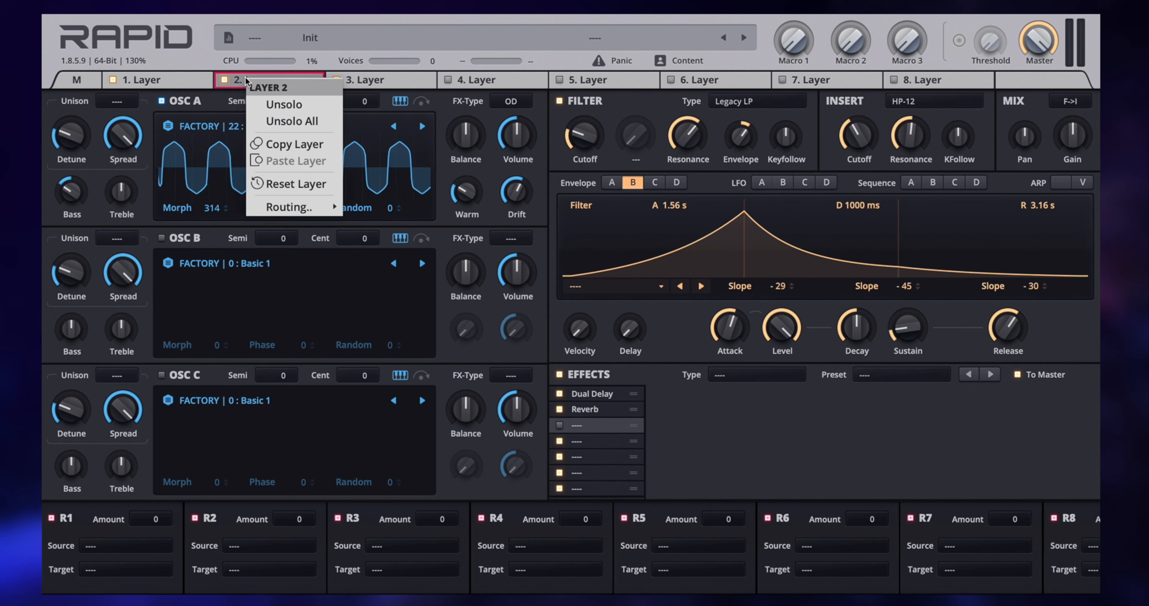
pyautogui.click(273, 105)
# Step: Raise layer 2's output level in the master mixer to a little below half
pyautogui.click(76, 79)
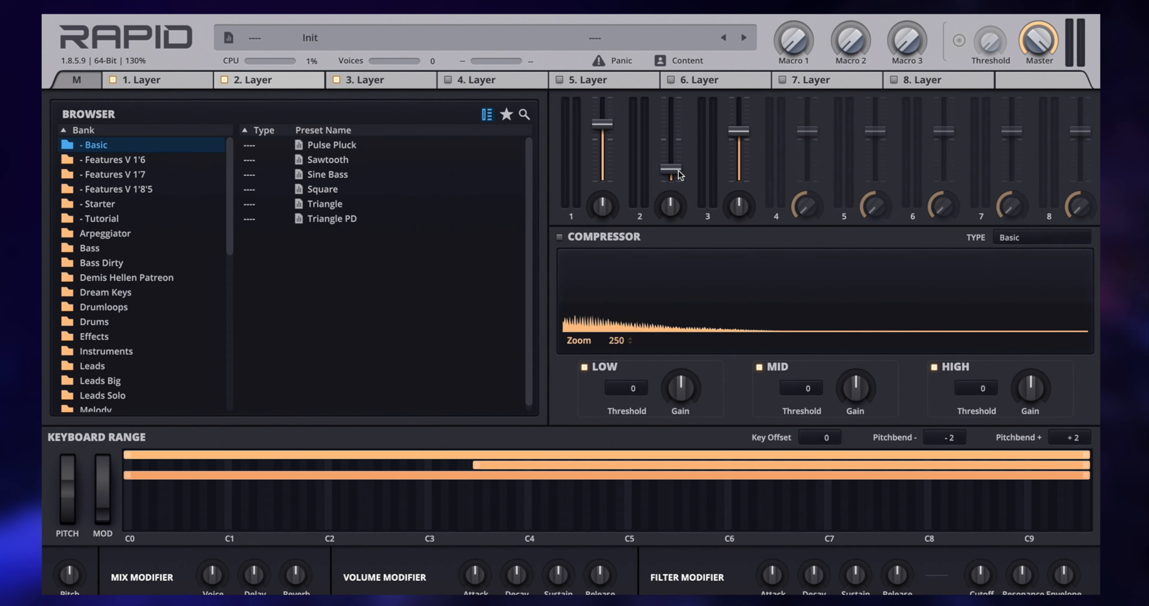
pyautogui.moveTo(679, 174); pyautogui.dragTo(679, 149)
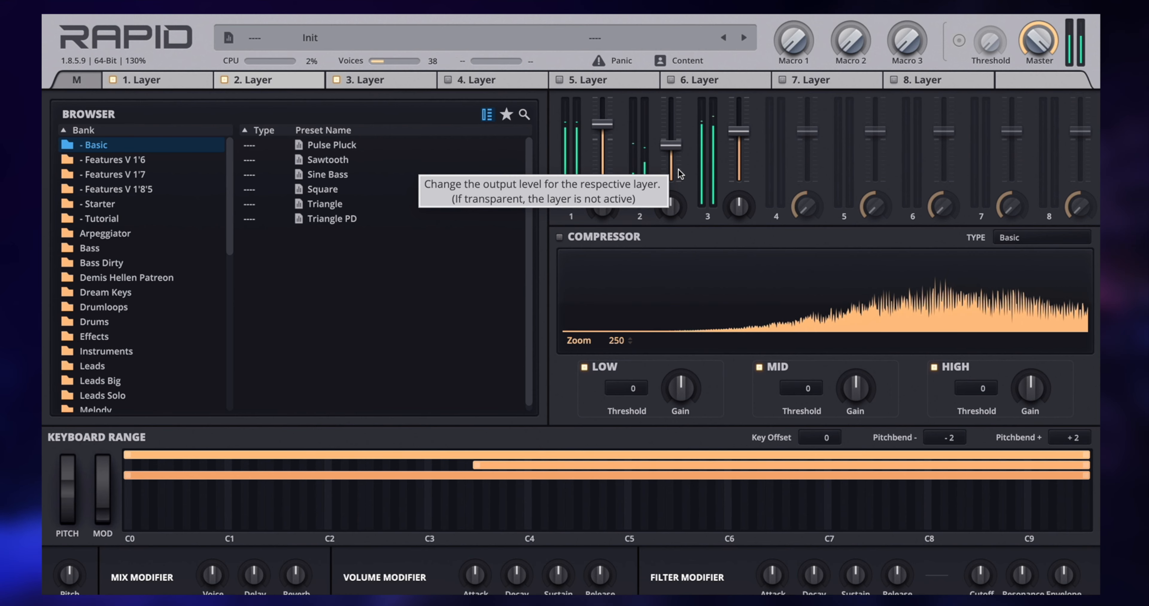
# Step: Raise layer 2's mix gain slightly, and retune its high-pass insert with a higher cutoff and lower resonance
pyautogui.click(285, 84)
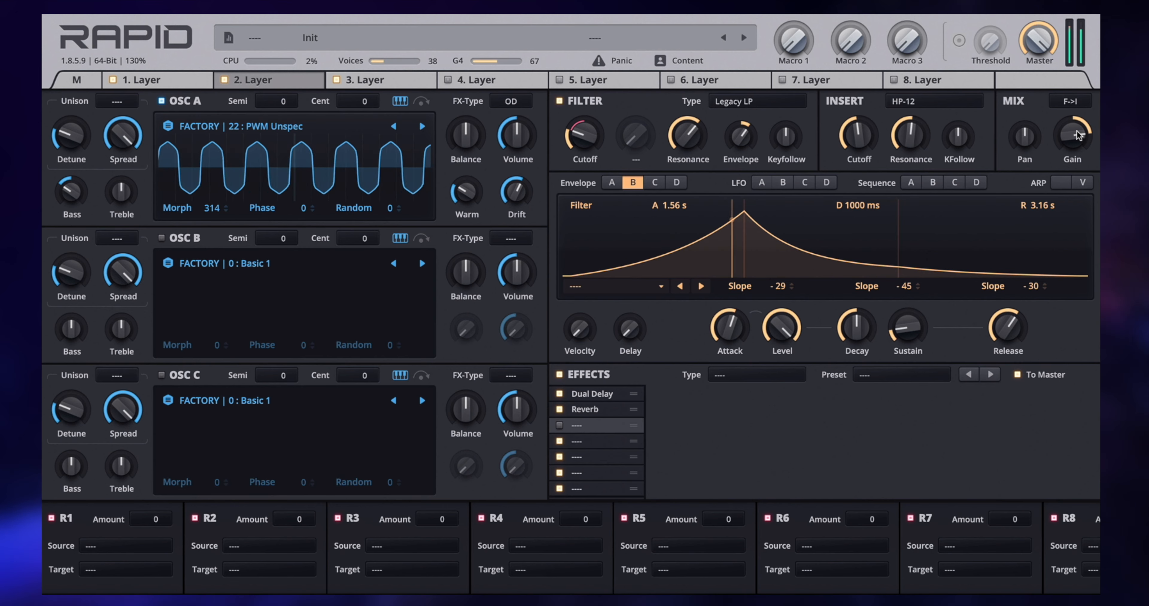
pyautogui.moveTo(1076, 130); pyautogui.dragTo(1076, 139)
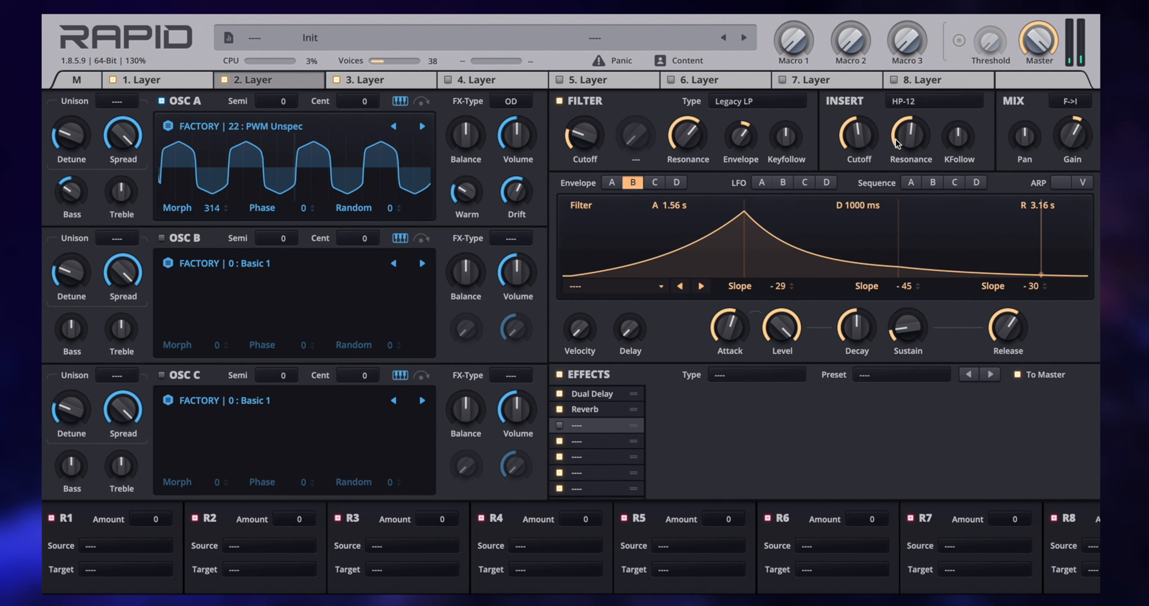
pyautogui.moveTo(910, 136); pyautogui.dragTo(910, 142)
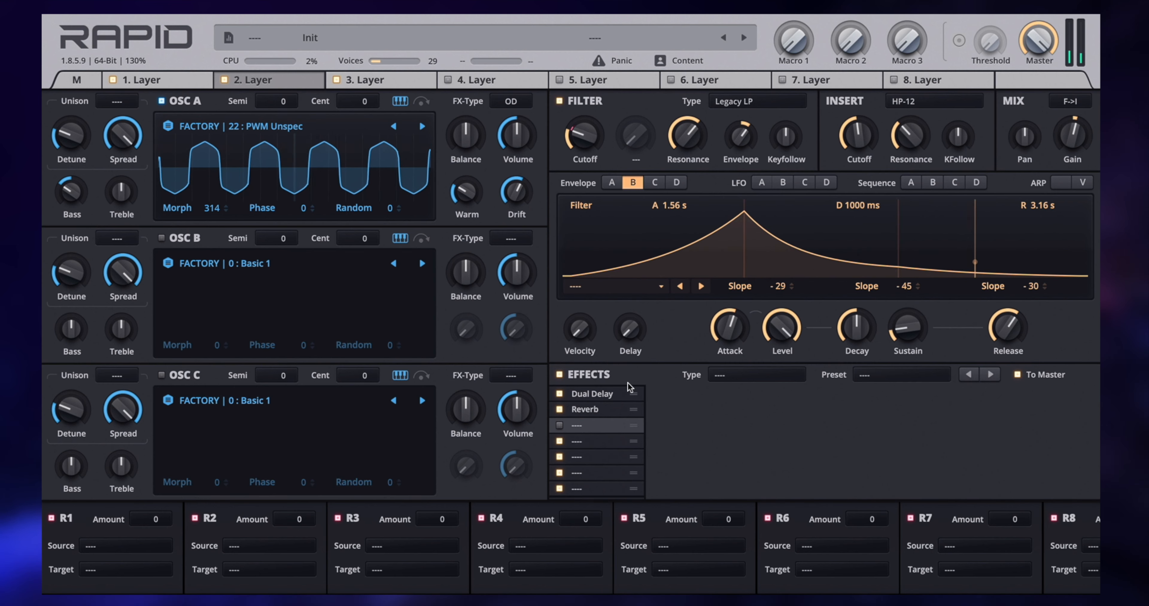
# Step: Raise layer 2's Dual Delay mix to about 93% on both channels, and set its Reverb mix to 84.5% with more predelay
pyautogui.click(625, 393)
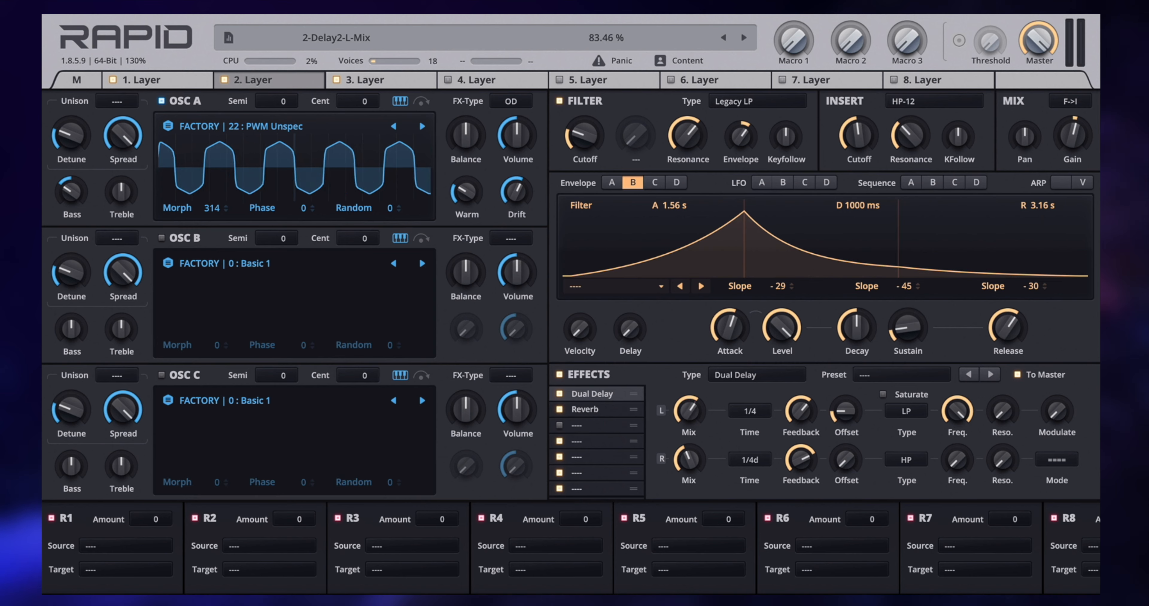
pyautogui.moveTo(690, 460); pyautogui.dragTo(689, 435)
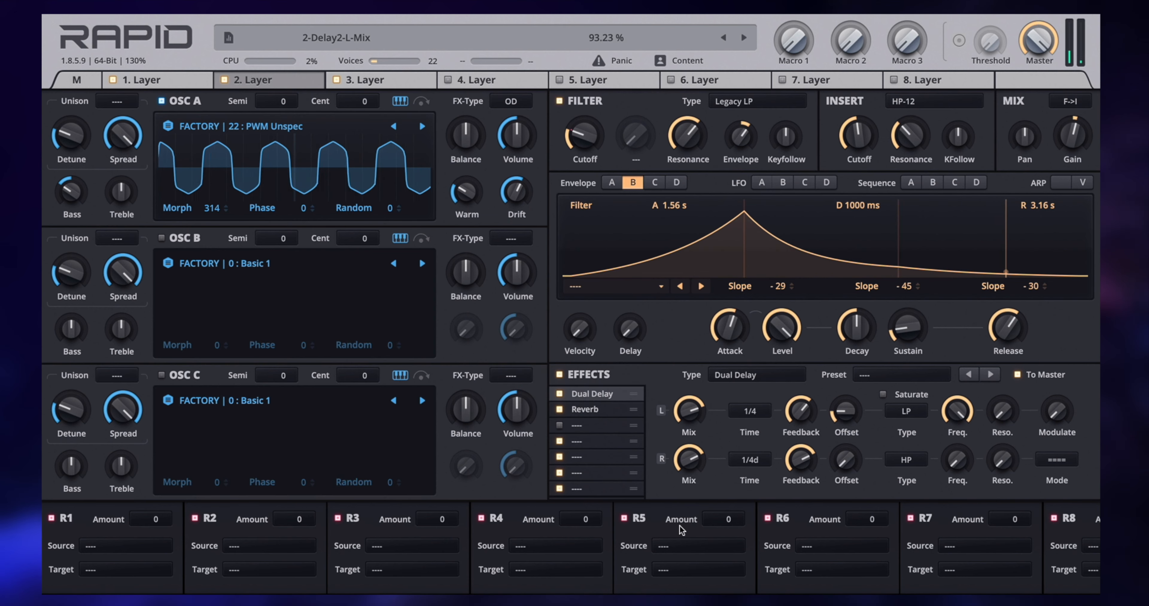
pyautogui.click(589, 409)
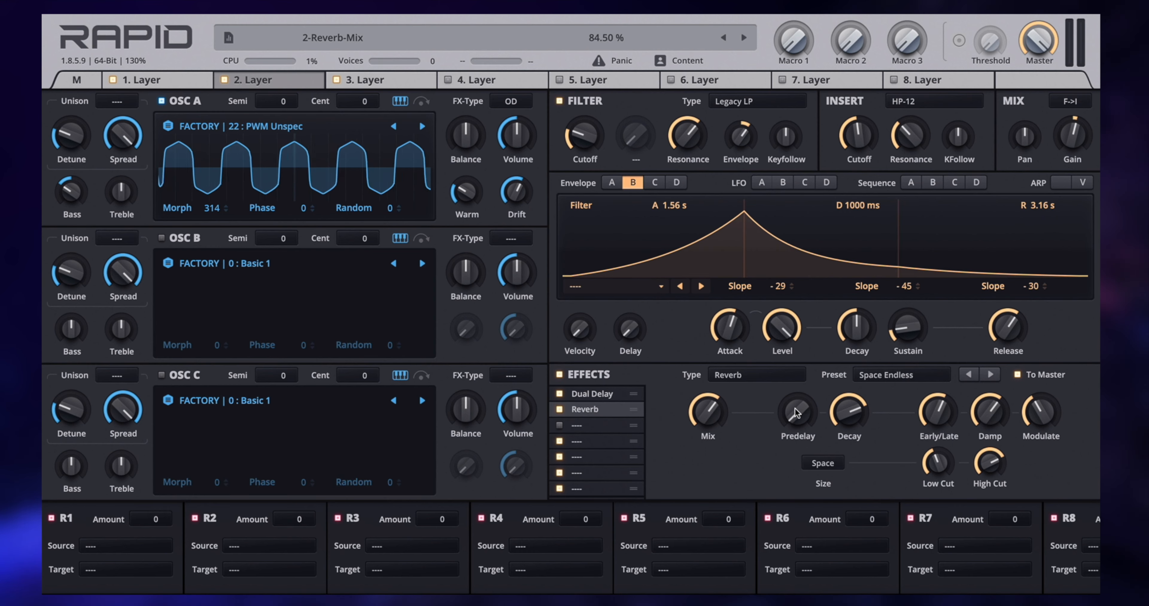
pyautogui.moveTo(799, 419); pyautogui.dragTo(799, 412)
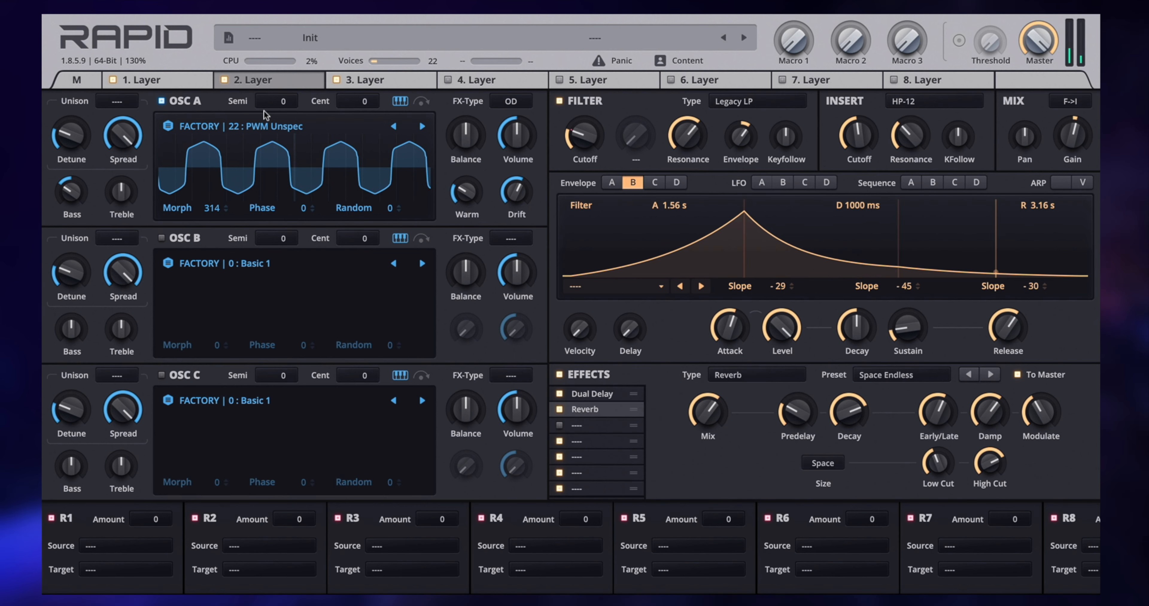
# Step: Compare the patch with layer 2 switched off and back on
pyautogui.click(223, 80)
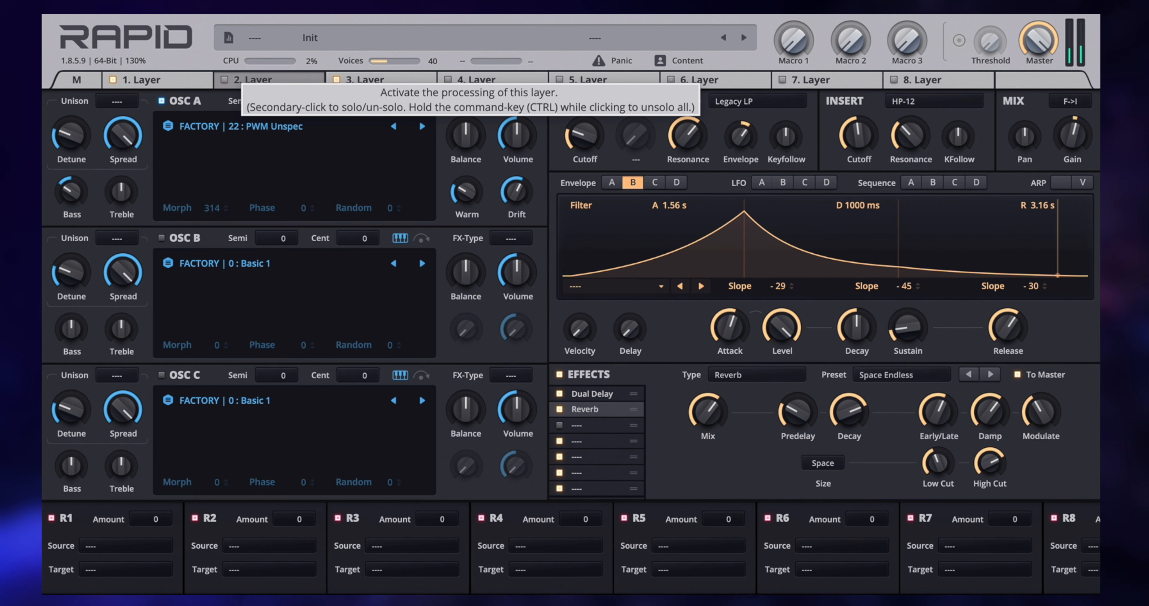
pyautogui.click(224, 80)
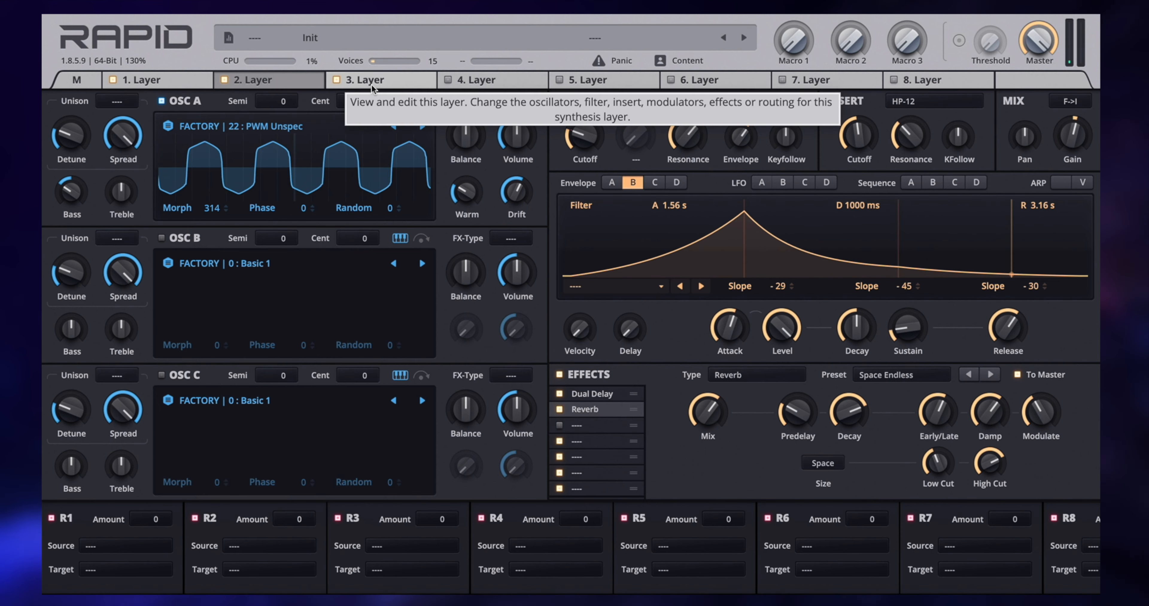
# Step: Switch on layer 3's oscillator B, tuned to -12 semitones, with its volume lowered to 26.66%
pyautogui.click(372, 86)
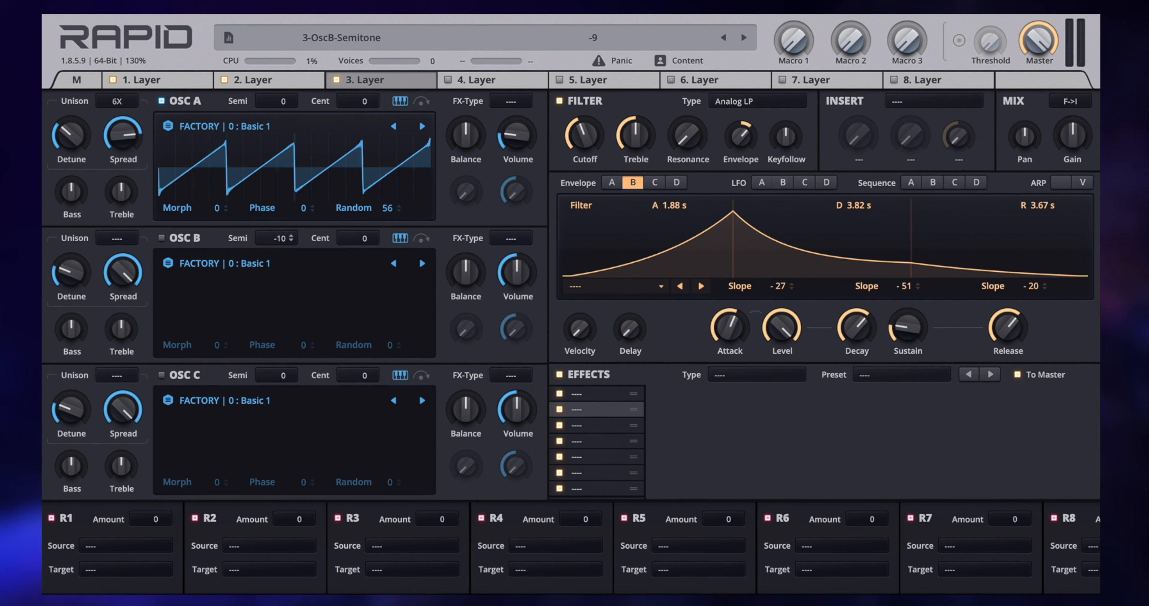
pyautogui.moveTo(501, 272); pyautogui.dragTo(501, 285)
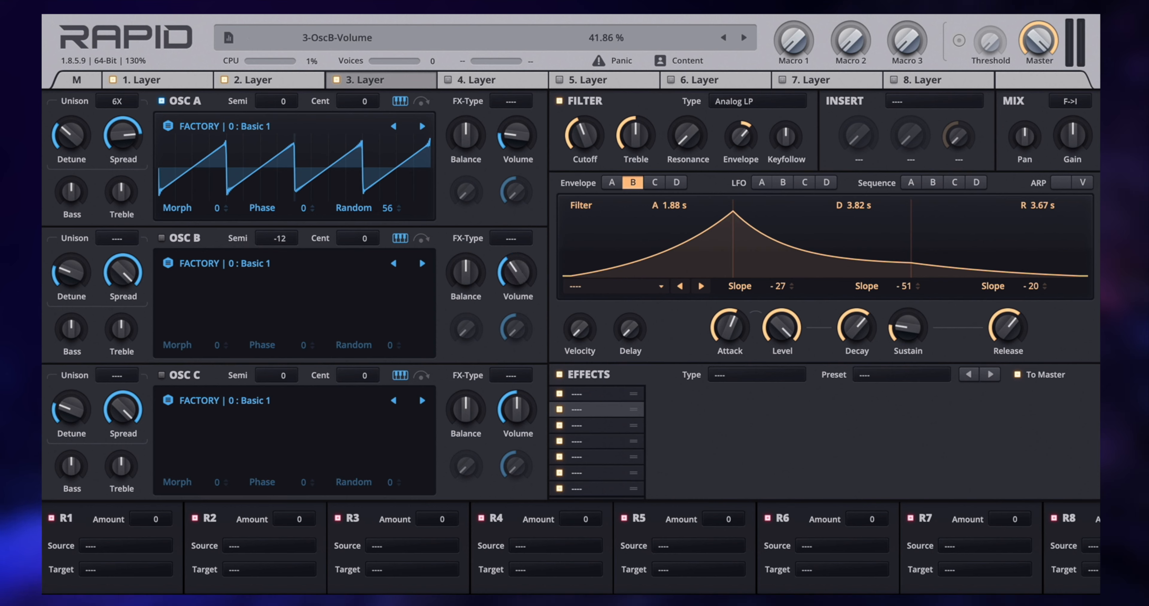
pyautogui.click(161, 239)
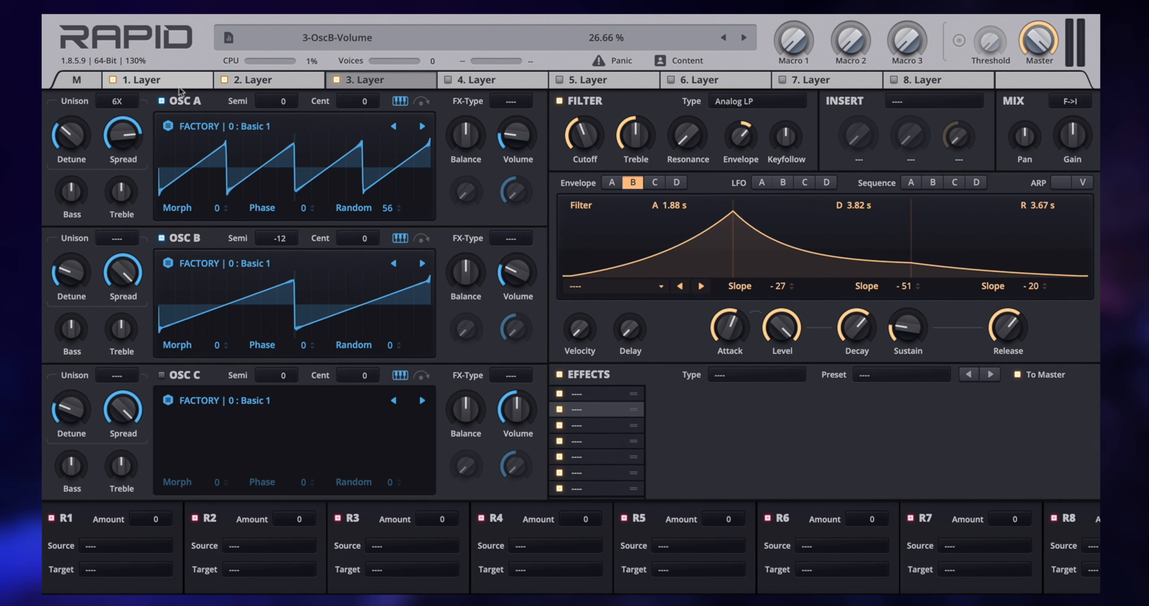
# Step: Copy oscillator A's settings onto oscillator B, retune B to -12 semitones, and reduce its detune and its spread to 34.58%
pyautogui.rightClick(183, 101)
pyautogui.click(215, 128)
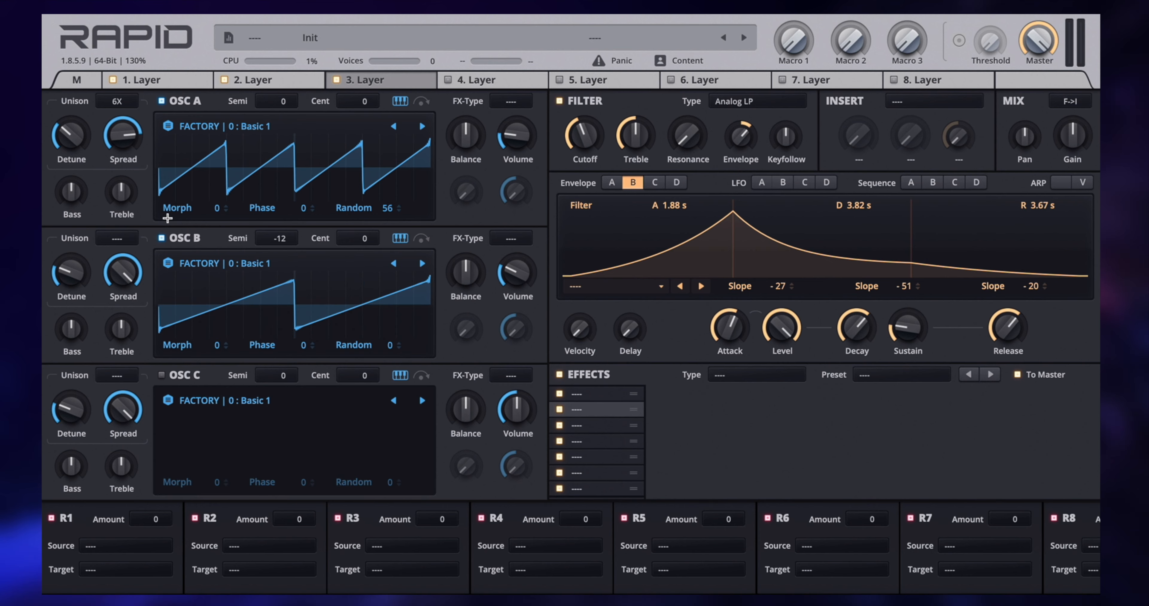
pyautogui.rightClick(181, 241)
pyautogui.click(203, 281)
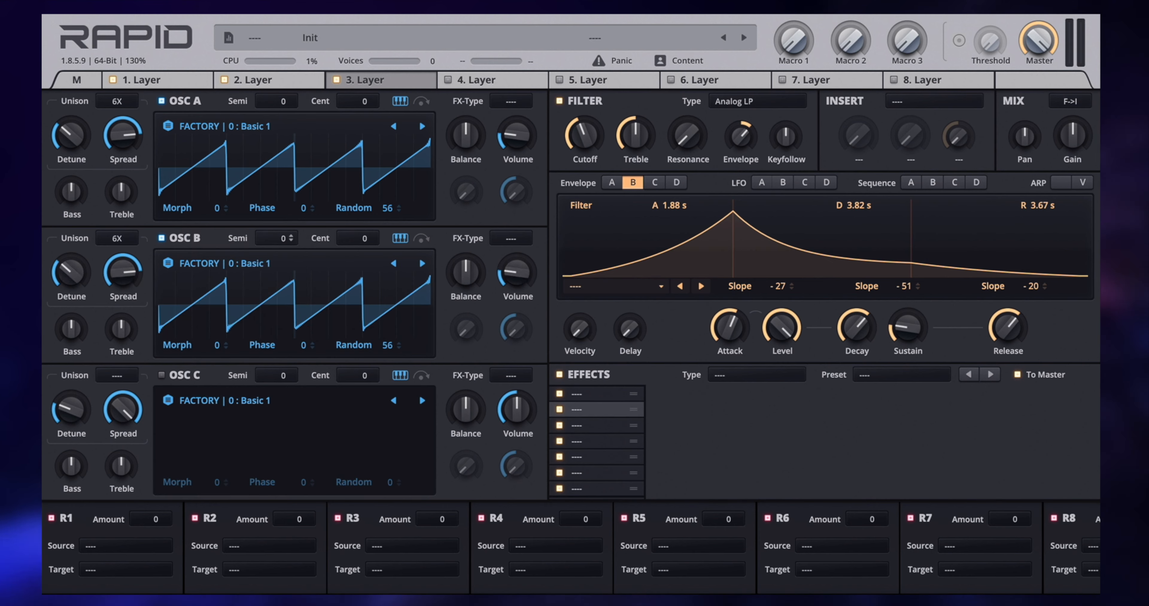
pyautogui.moveTo(282, 238); pyautogui.dragTo(282, 267)
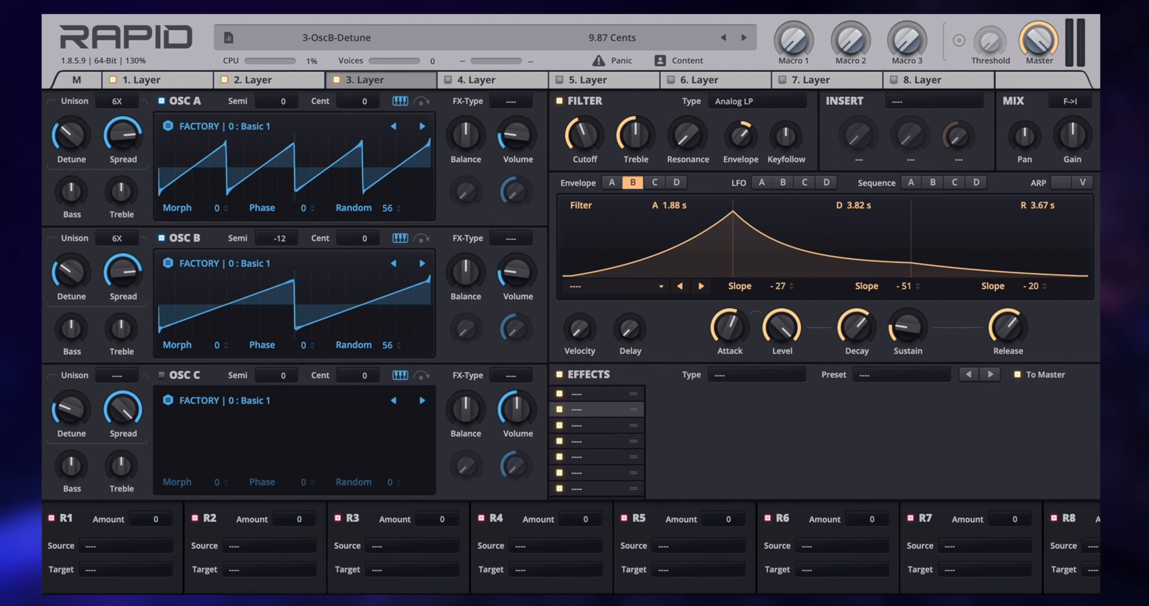
pyautogui.moveTo(109, 275); pyautogui.dragTo(109, 294)
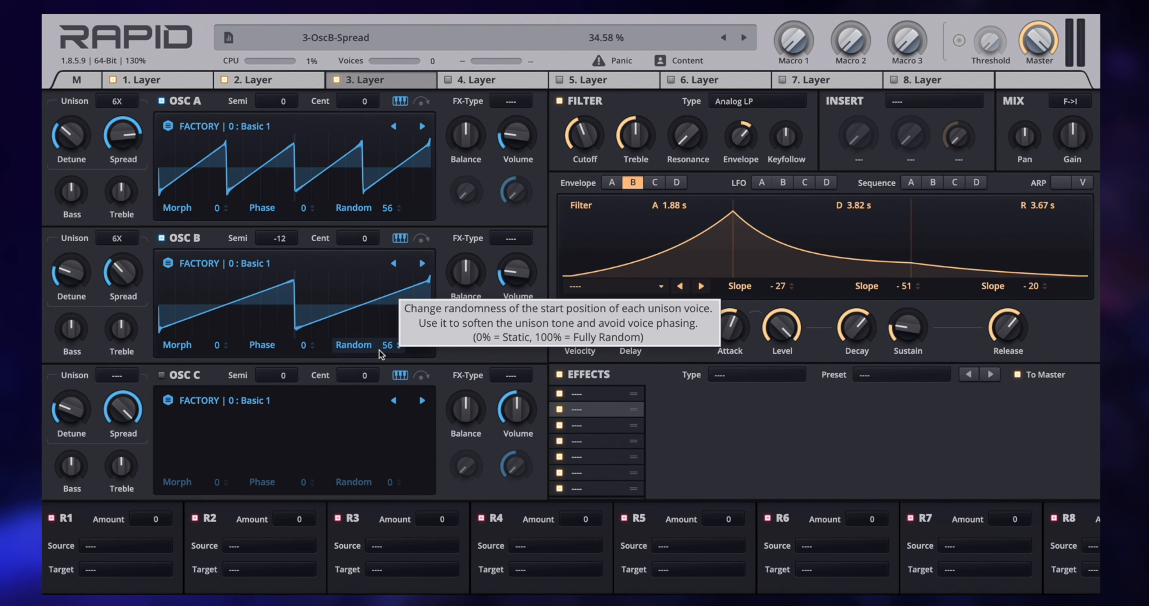
# Step: Solo layer 3 and rebalance its oscillators, lowering oscillator B's volume and raising oscillator A's to 24.85%
pyautogui.rightClick(355, 80)
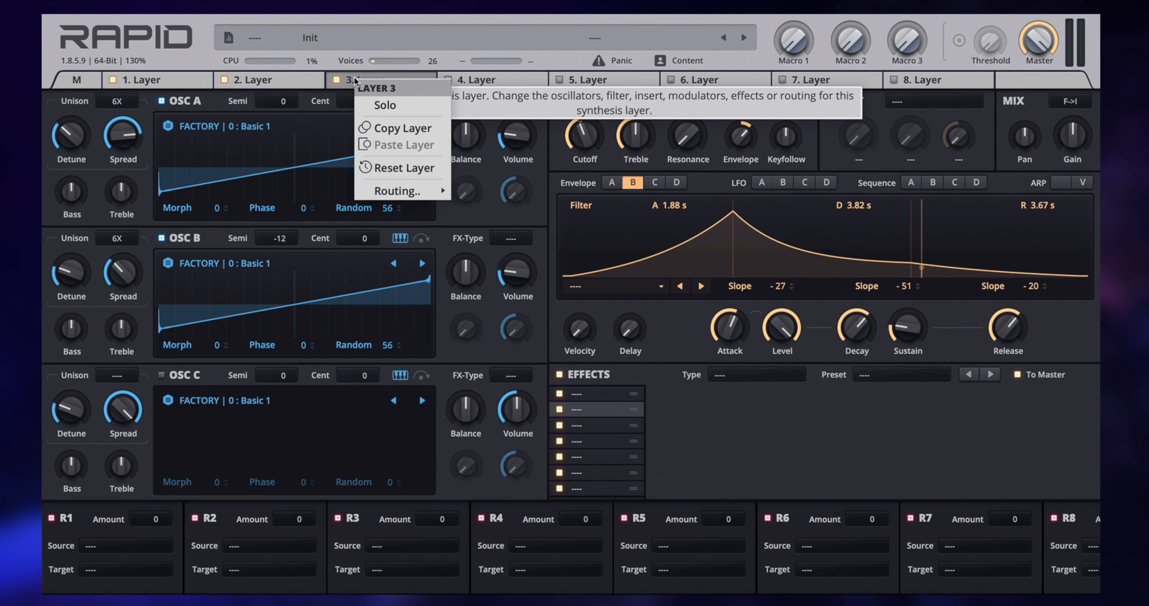
pyautogui.click(376, 107)
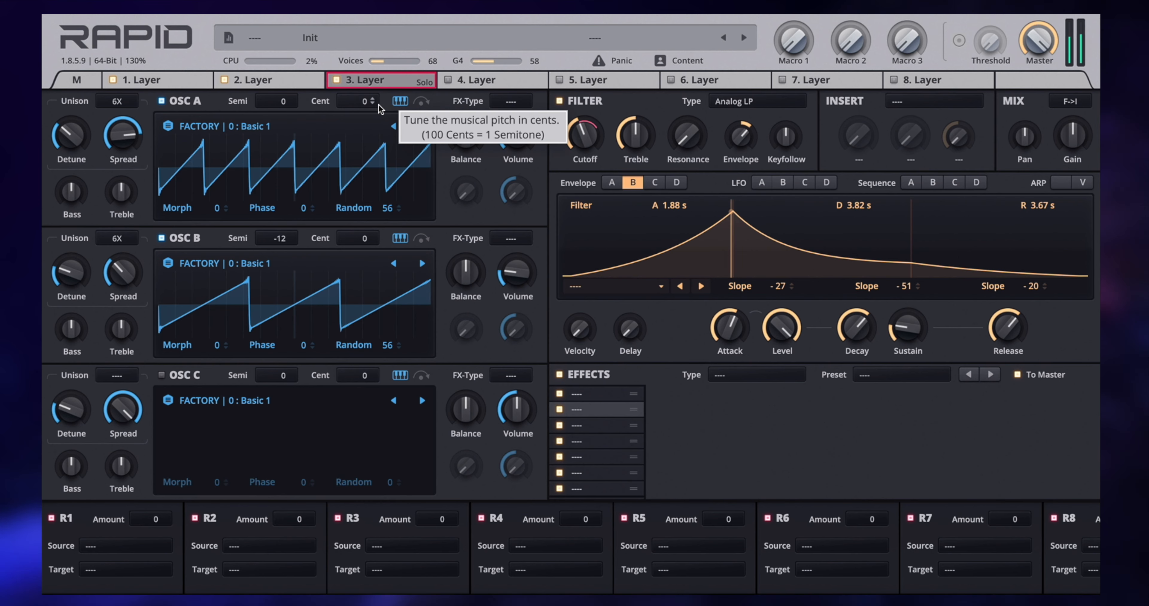
pyautogui.moveTo(522, 275); pyautogui.dragTo(522, 300)
pyautogui.moveTo(519, 138); pyautogui.dragTo(519, 130)
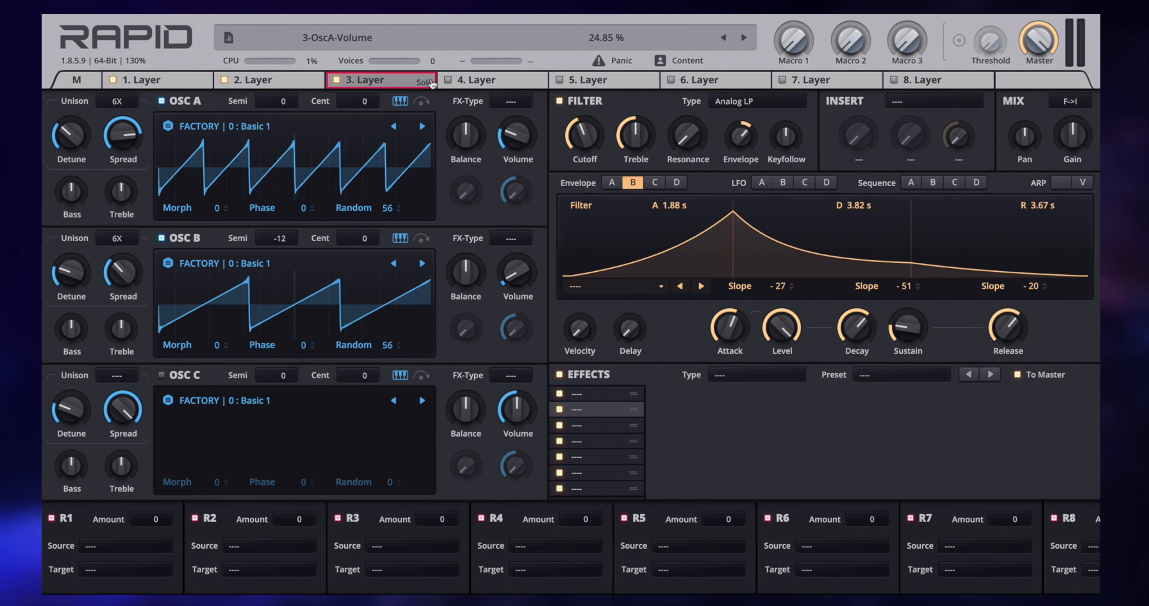
# Step: Raise the lower limit of layer 3's keyboard range to match the start of layer 2's range
pyautogui.click(76, 79)
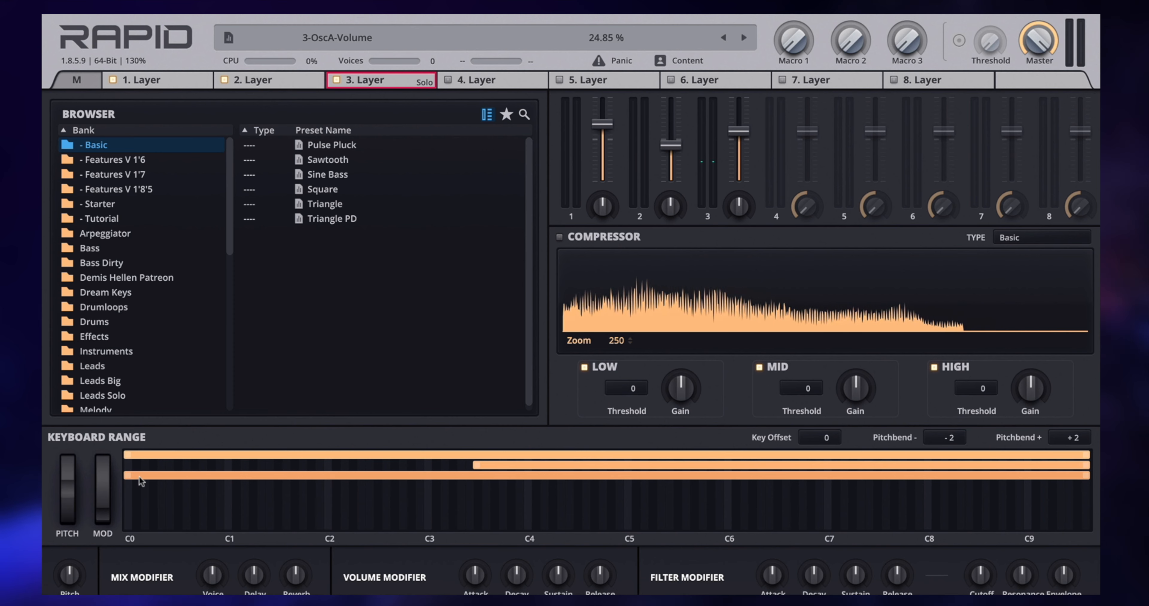
pyautogui.moveTo(167, 480); pyautogui.dragTo(477, 482)
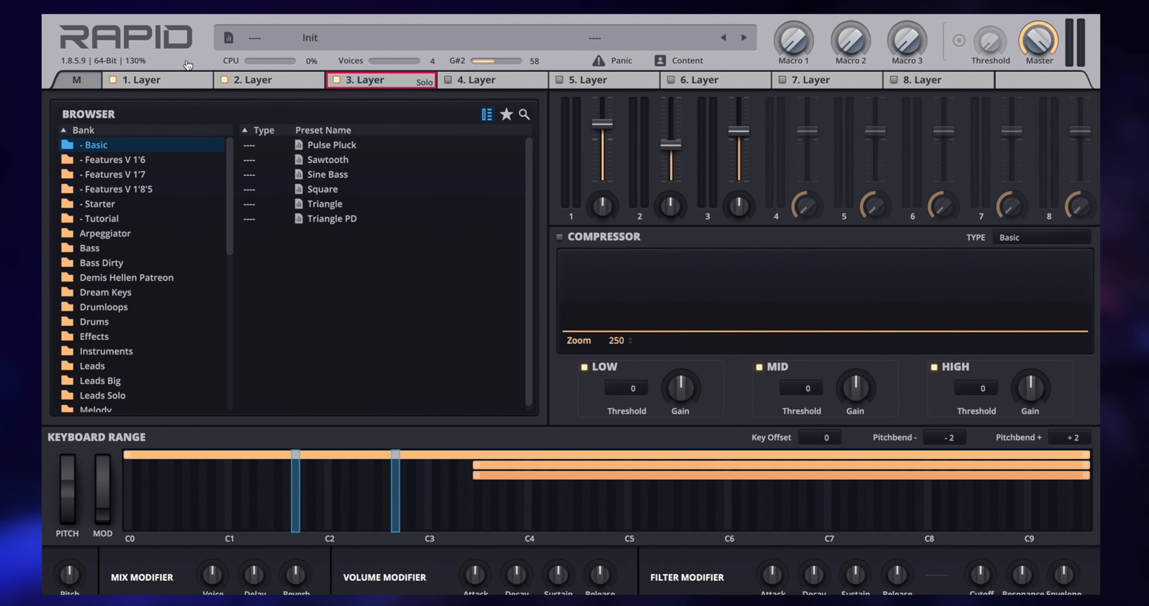
# Step: Unsolo layer 3, and reduce its oscillator B to 4.44% volume and -39.95% bass
pyautogui.rightClick(401, 87)
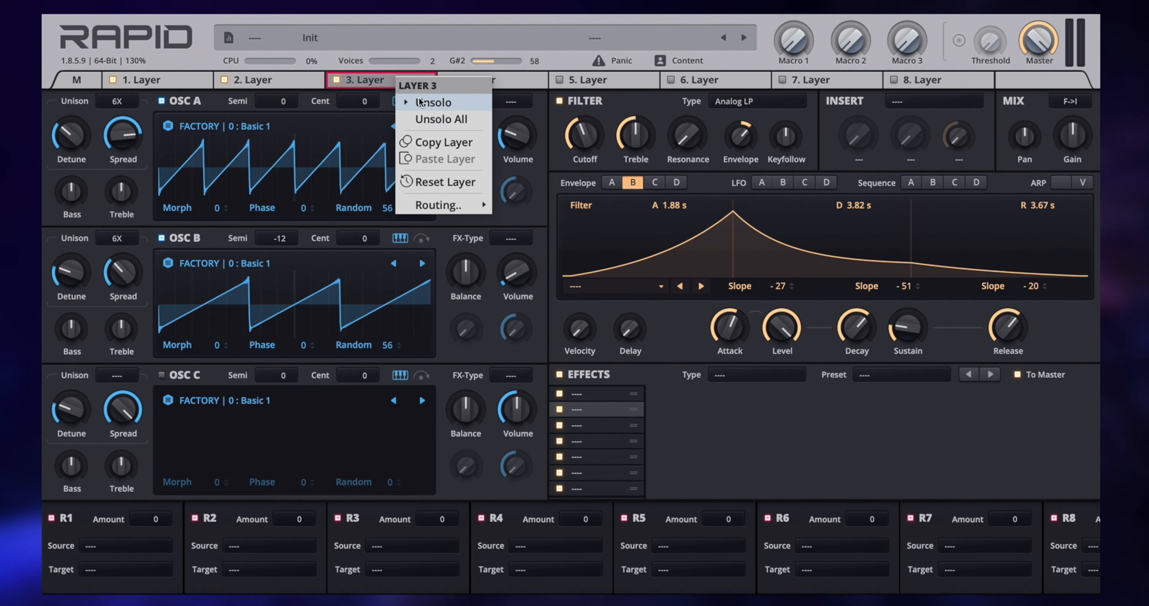
pyautogui.click(435, 102)
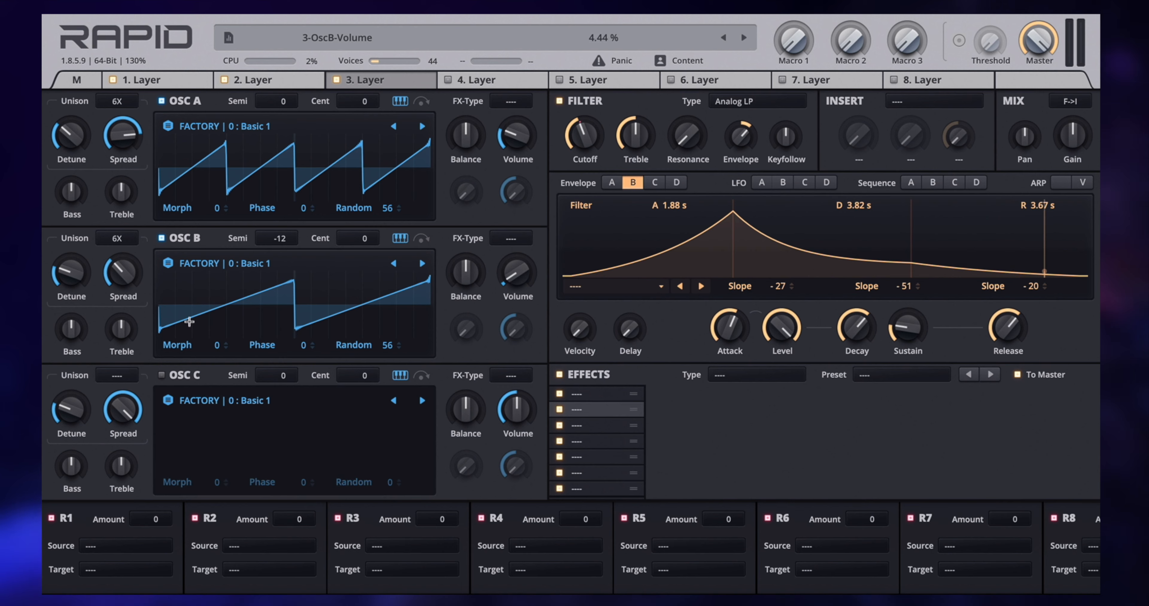
pyautogui.moveTo(71, 329); pyautogui.dragTo(71, 353)
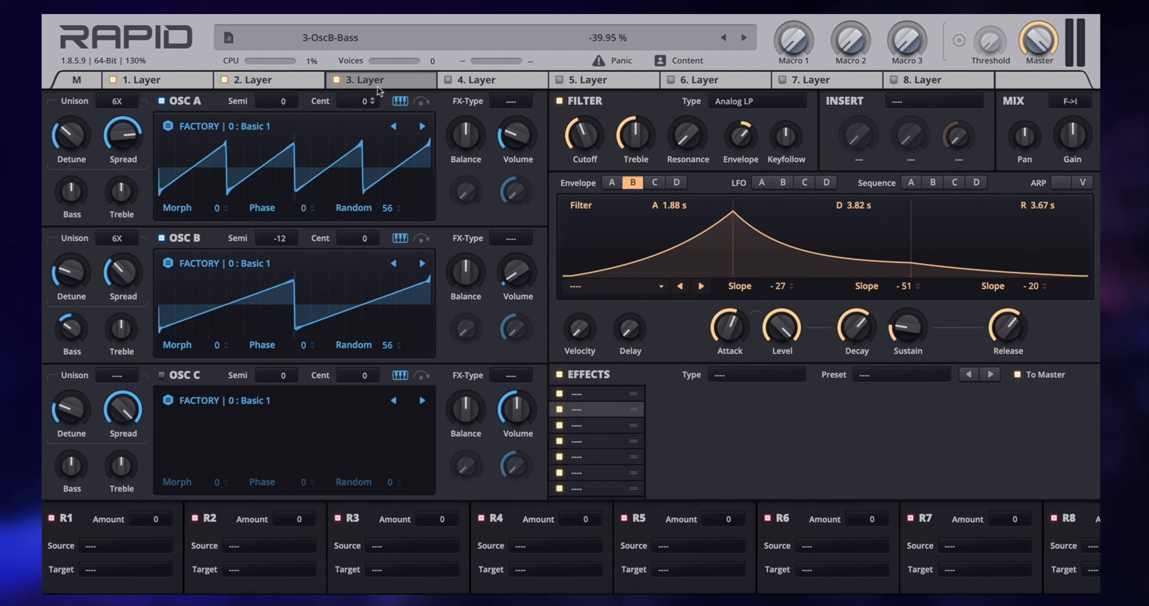
# Step: Add a Reverb in layer 3's first effect slot and set its size to Nova
pyautogui.click(609, 395)
pyautogui.click(785, 373)
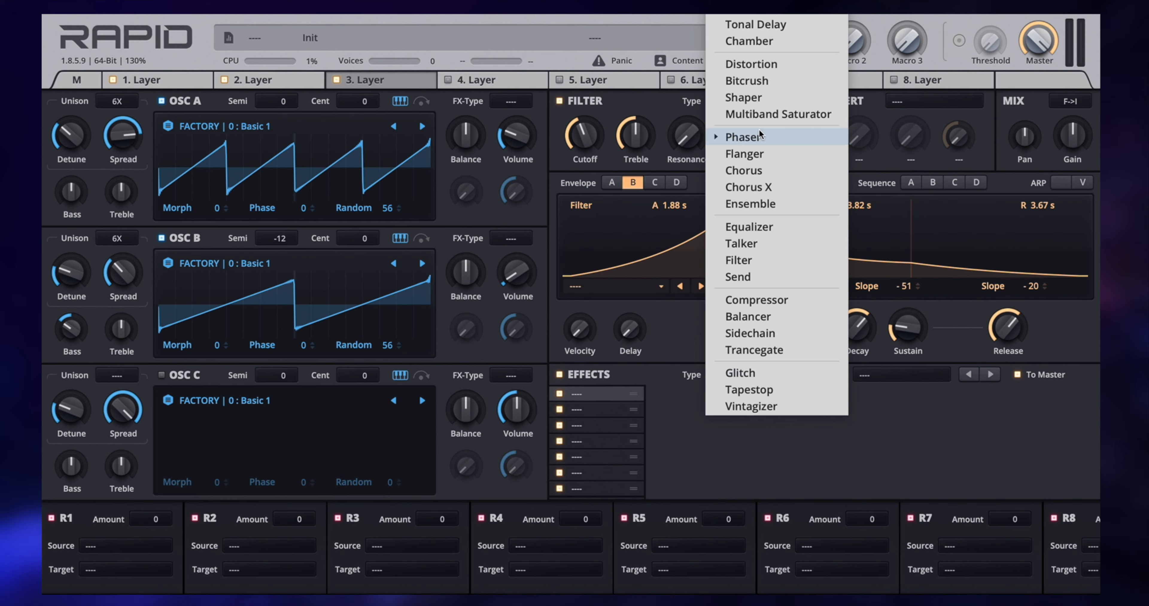
pyautogui.click(754, 8)
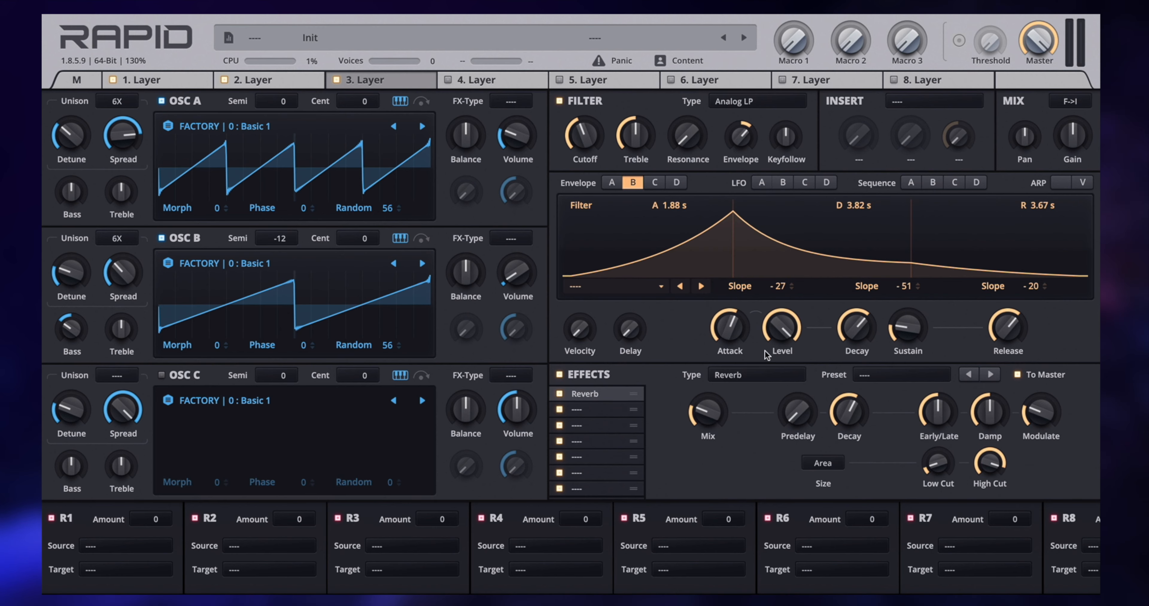
pyautogui.click(820, 463)
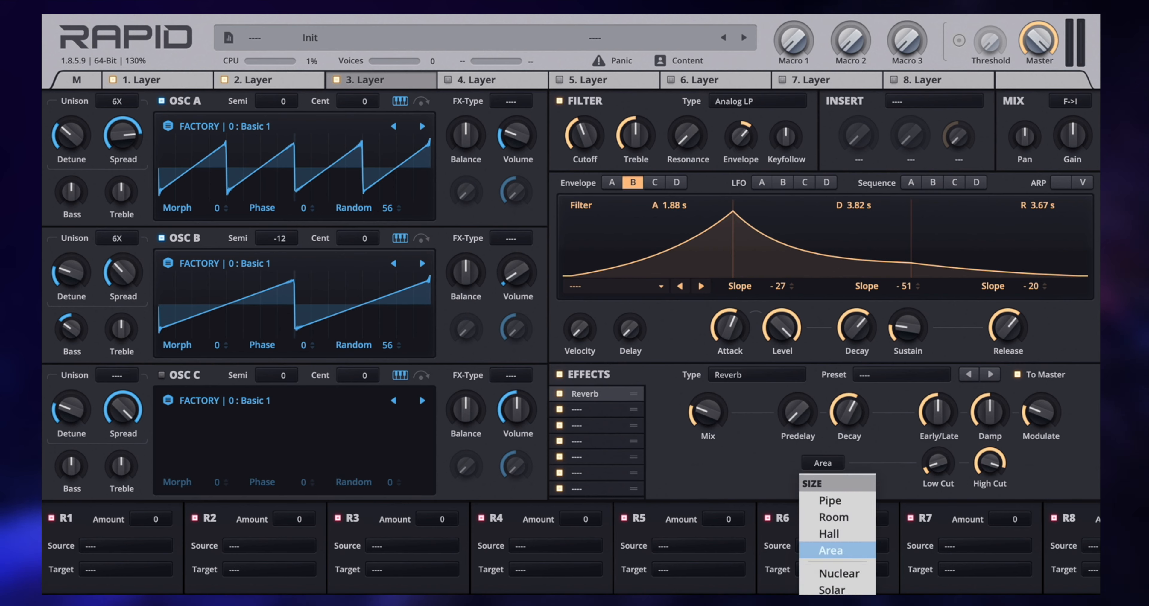
pyautogui.click(831, 605)
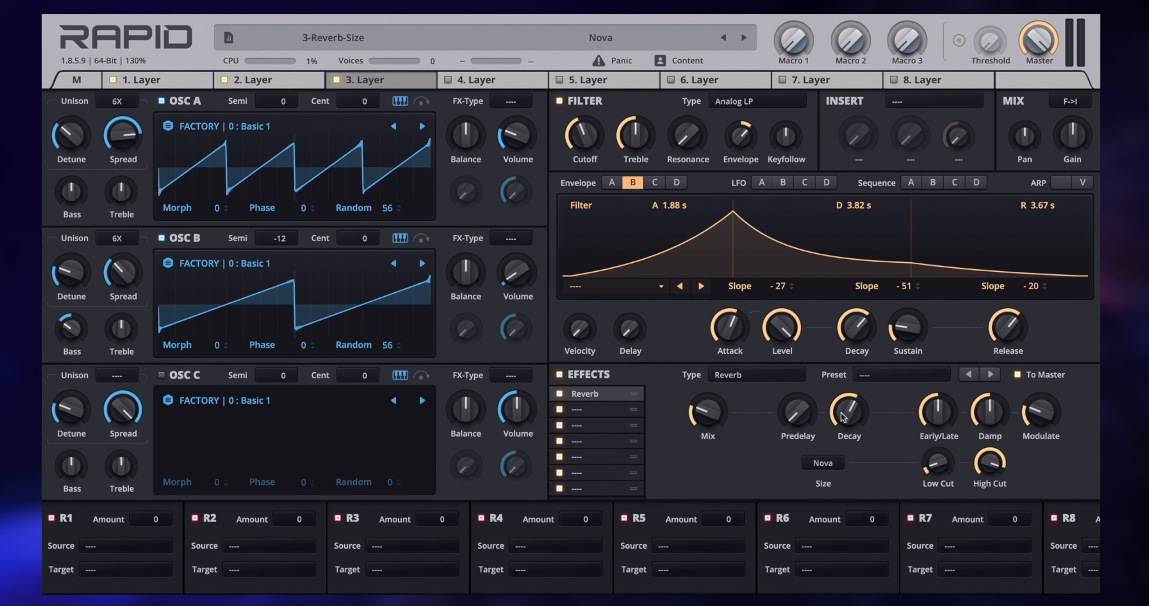
# Step: Raise the reverb's mix, set its decay to 5.58 s and low cut to 2602 Hz, and lower its damp value
pyautogui.moveTo(722, 419); pyautogui.dragTo(723, 414)
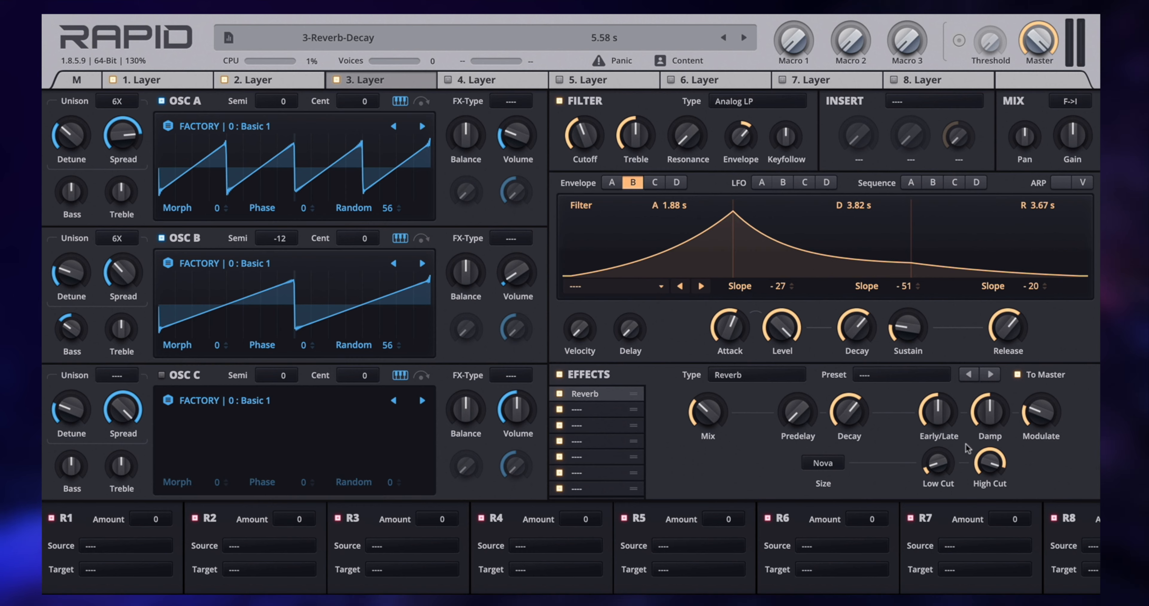
pyautogui.moveTo(938, 463); pyautogui.dragTo(939, 464)
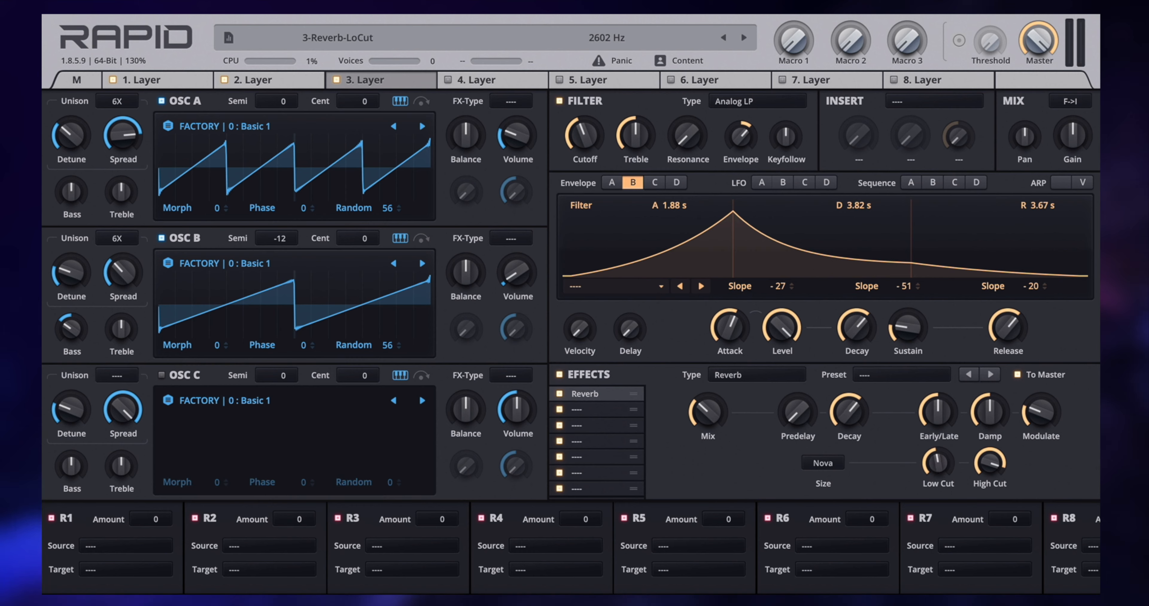
pyautogui.moveTo(988, 407); pyautogui.dragTo(989, 426)
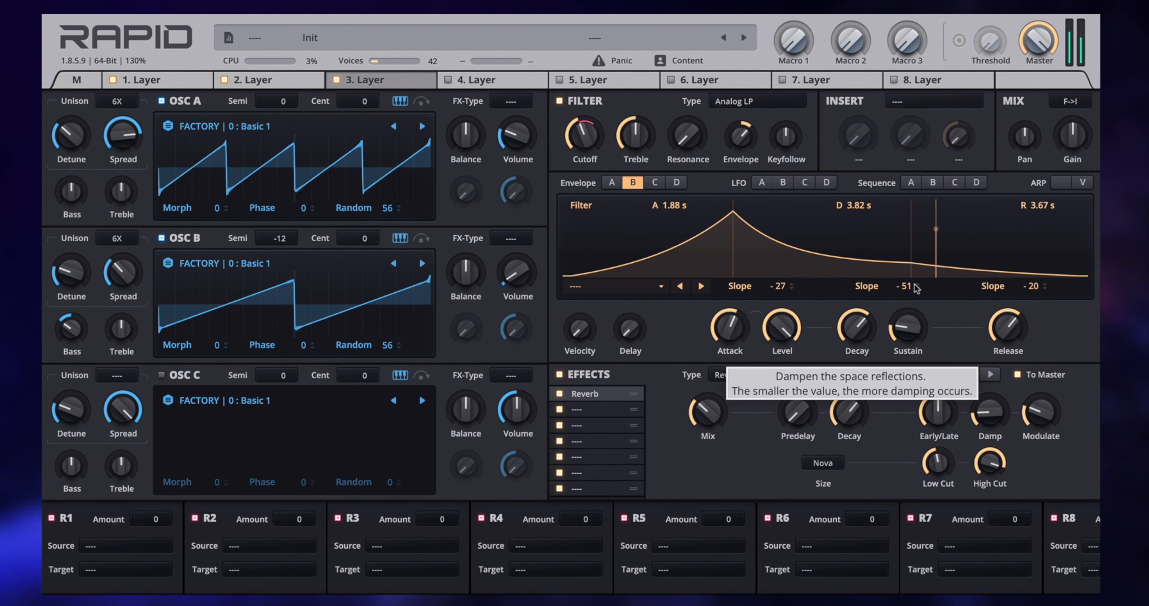
# Step: Solo layer 3 and refine its reverb with higher mix, damp and early/late values and modulation at minimum
pyautogui.rightClick(380, 84)
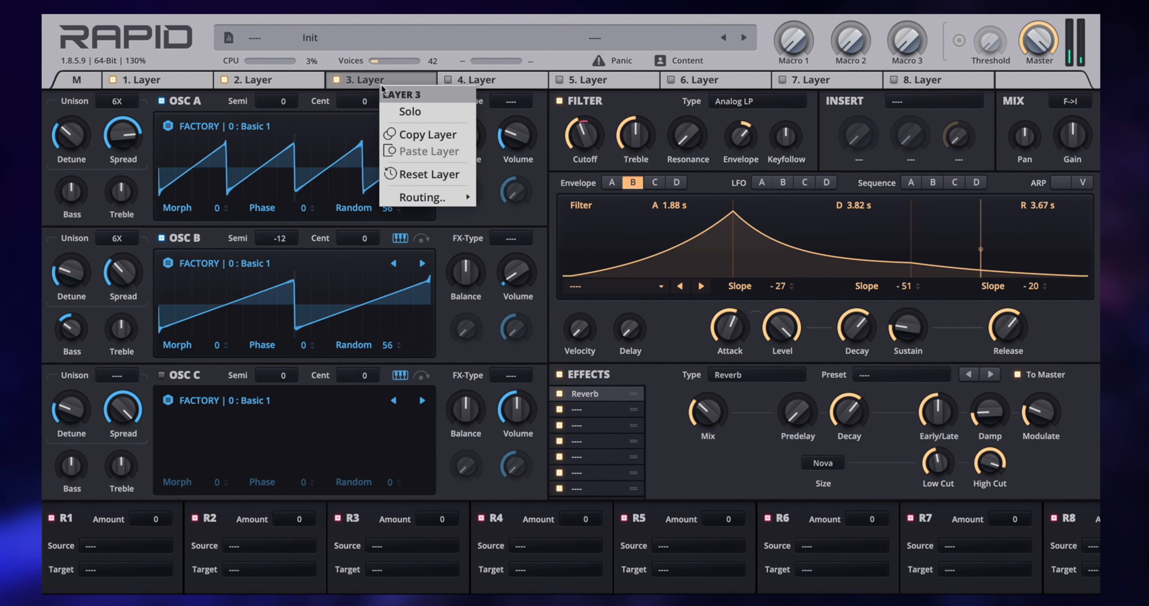
pyautogui.click(401, 112)
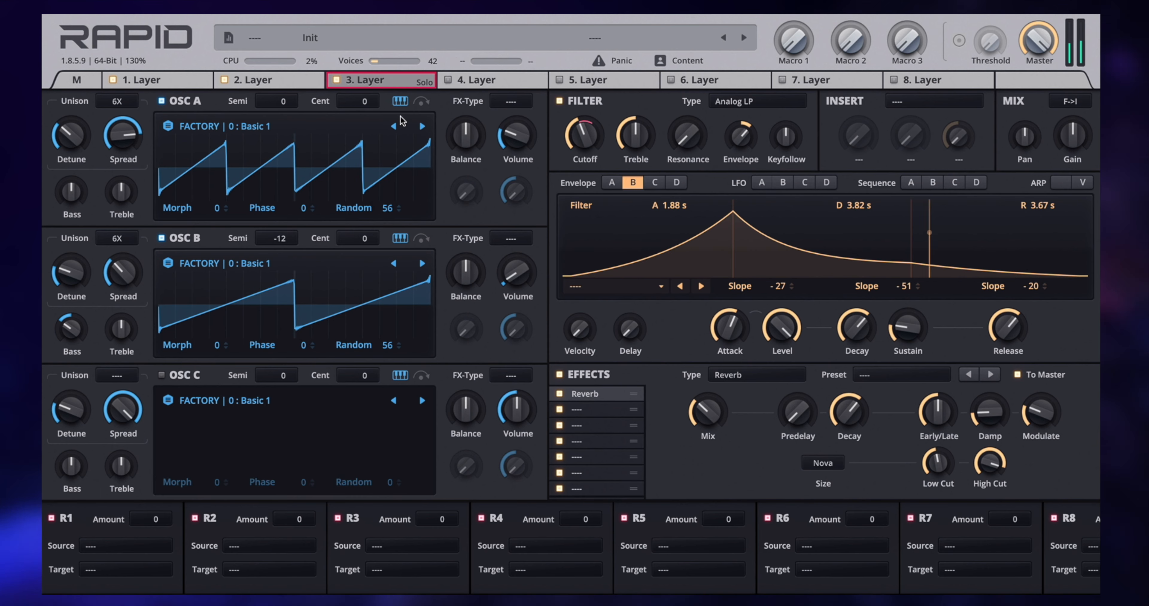
pyautogui.moveTo(708, 413)
pyautogui.mouseDown()
pyautogui.moveTo(709, 384)
pyautogui.moveTo(706, 407)
pyautogui.mouseUp()
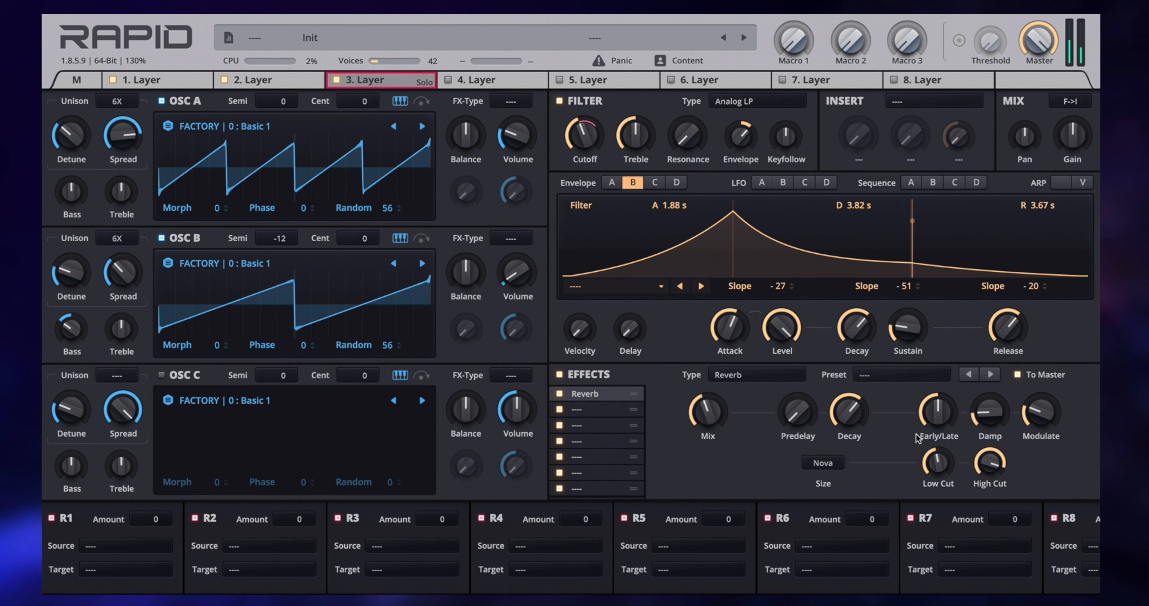
pyautogui.moveTo(990, 412); pyautogui.dragTo(990, 384)
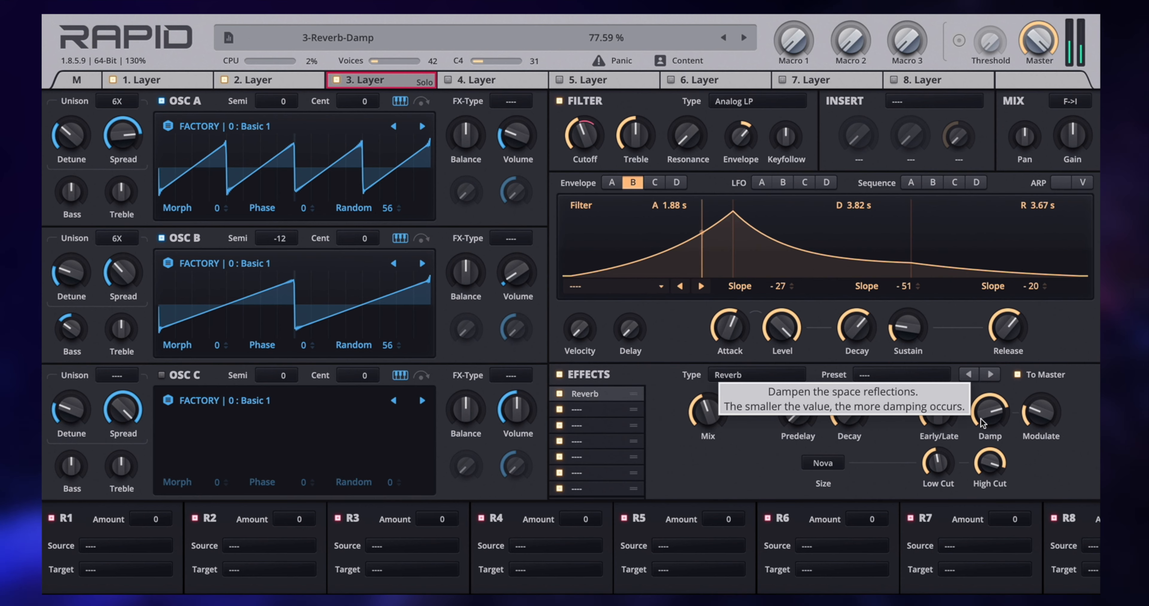
pyautogui.moveTo(987, 411); pyautogui.dragTo(951, 383)
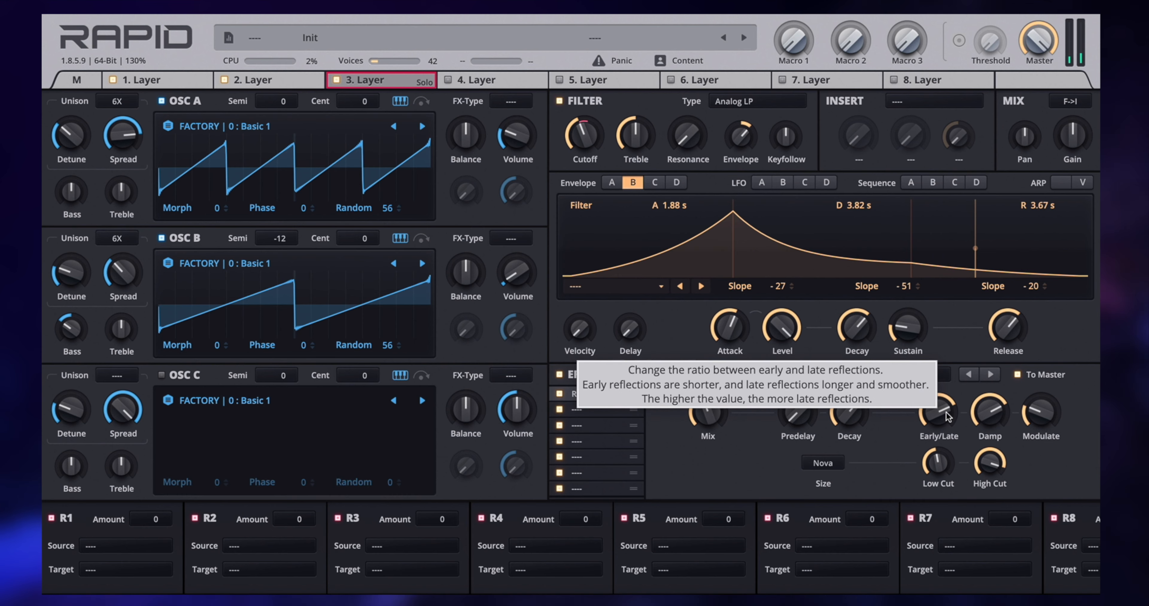
pyautogui.moveTo(1034, 413); pyautogui.dragTo(1034, 414)
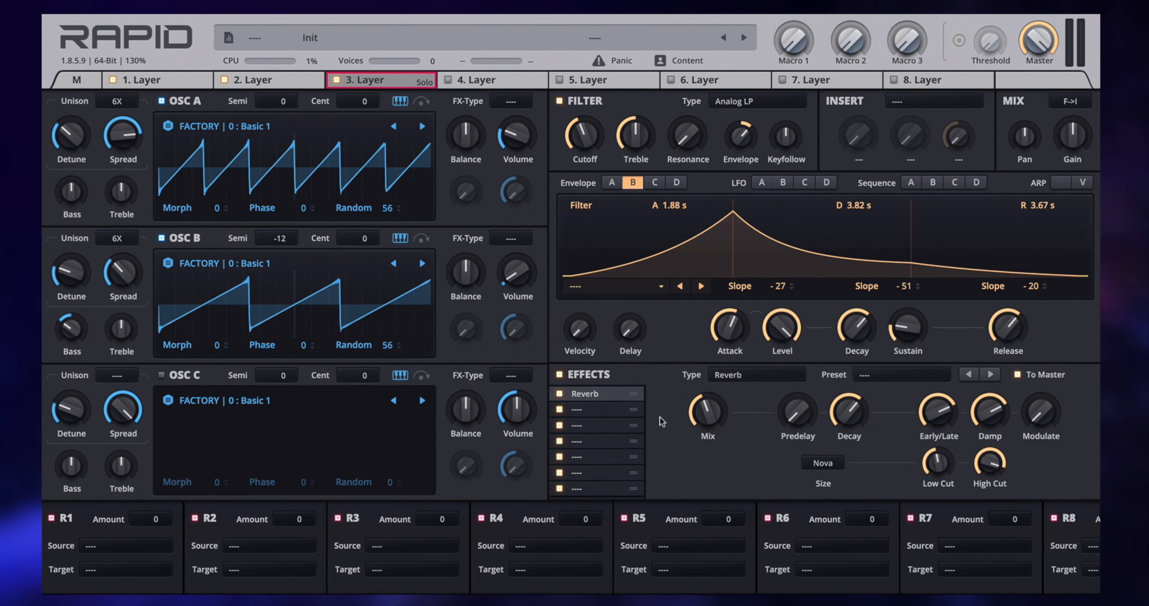
# Step: Add a Phaser in layer 3's second effect slot, after the reverb
pyautogui.click(591, 409)
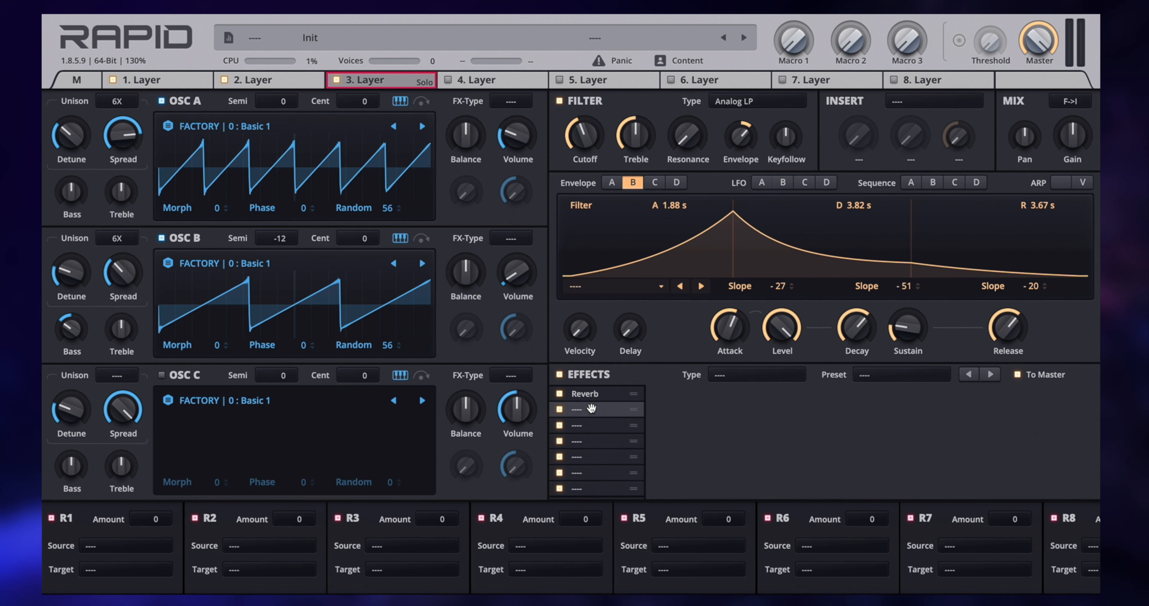
pyautogui.click(747, 383)
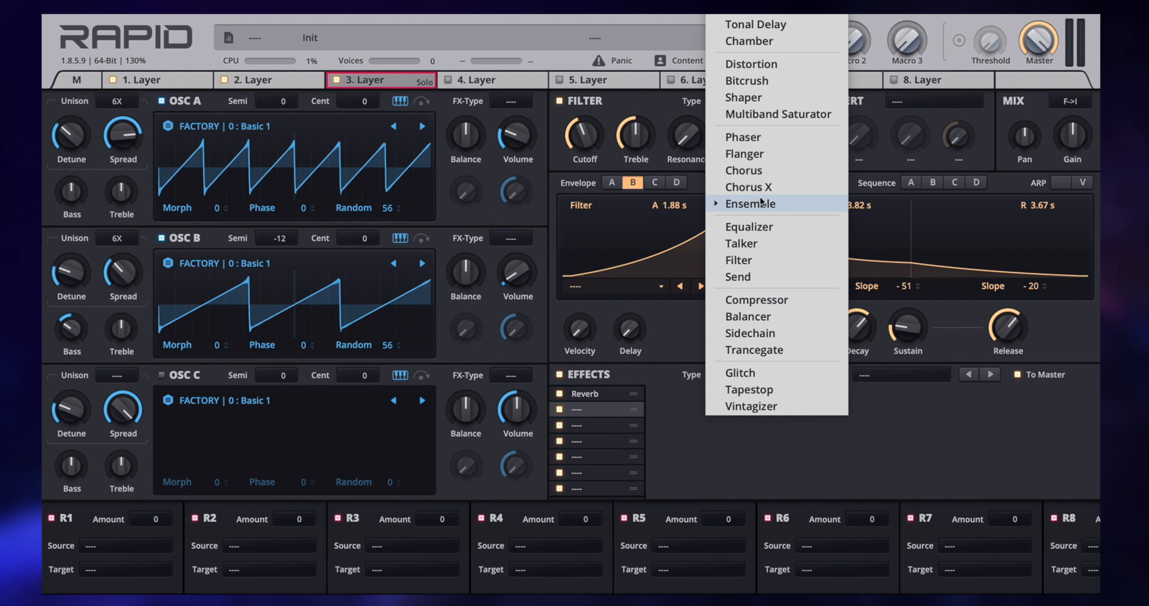
pyautogui.click(755, 139)
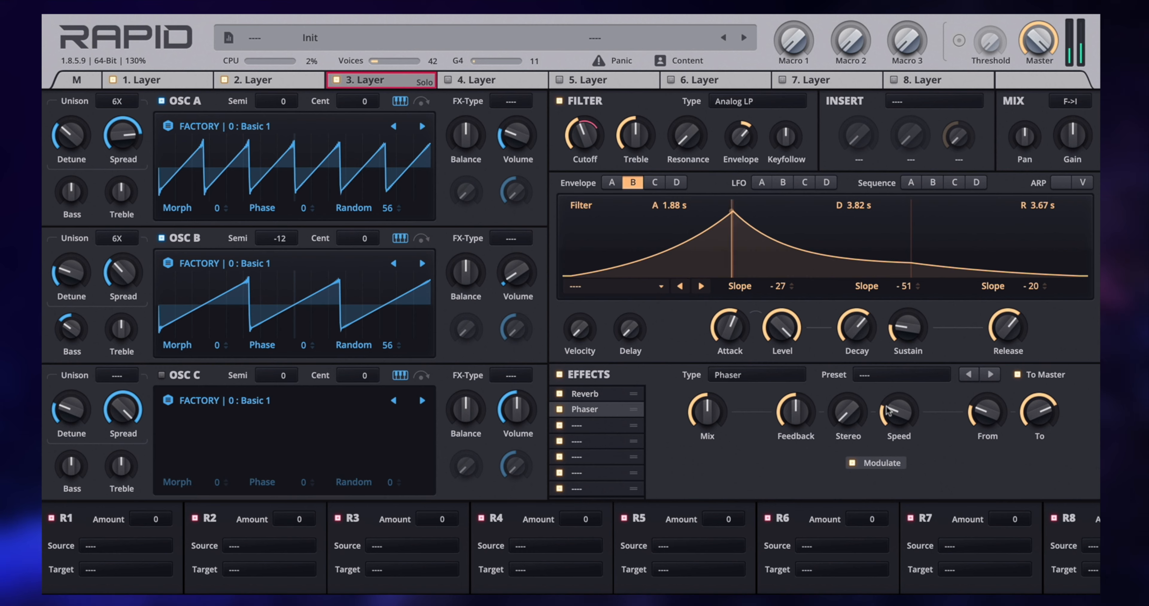
# Step: Audition the Phaser's Formant preset and replace it with the Waving preset
pyautogui.click(901, 375)
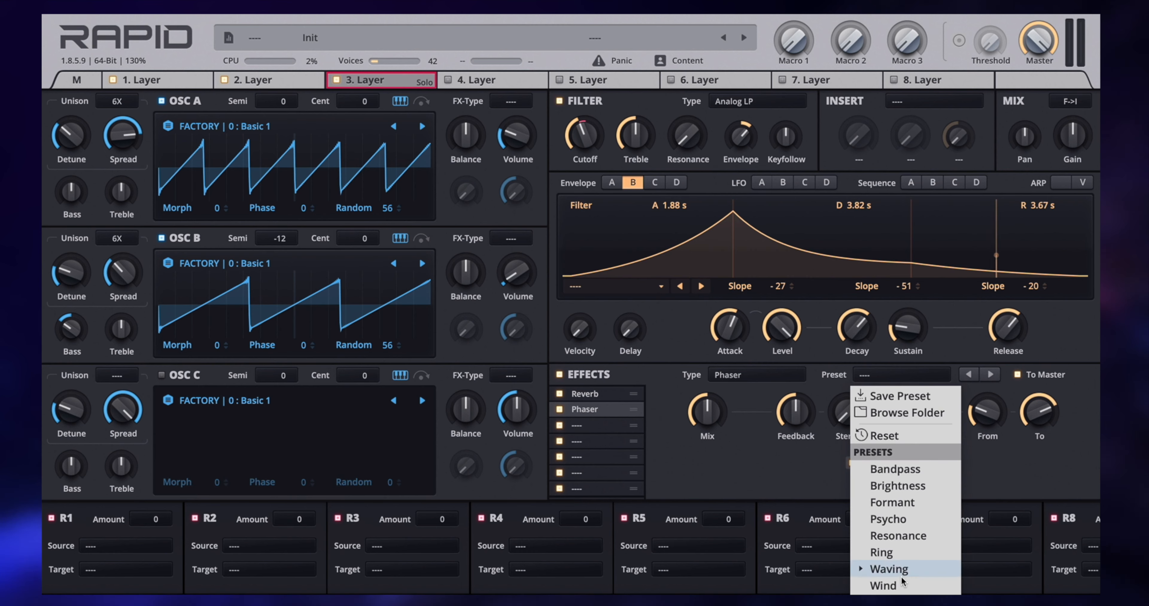
pyautogui.click(904, 501)
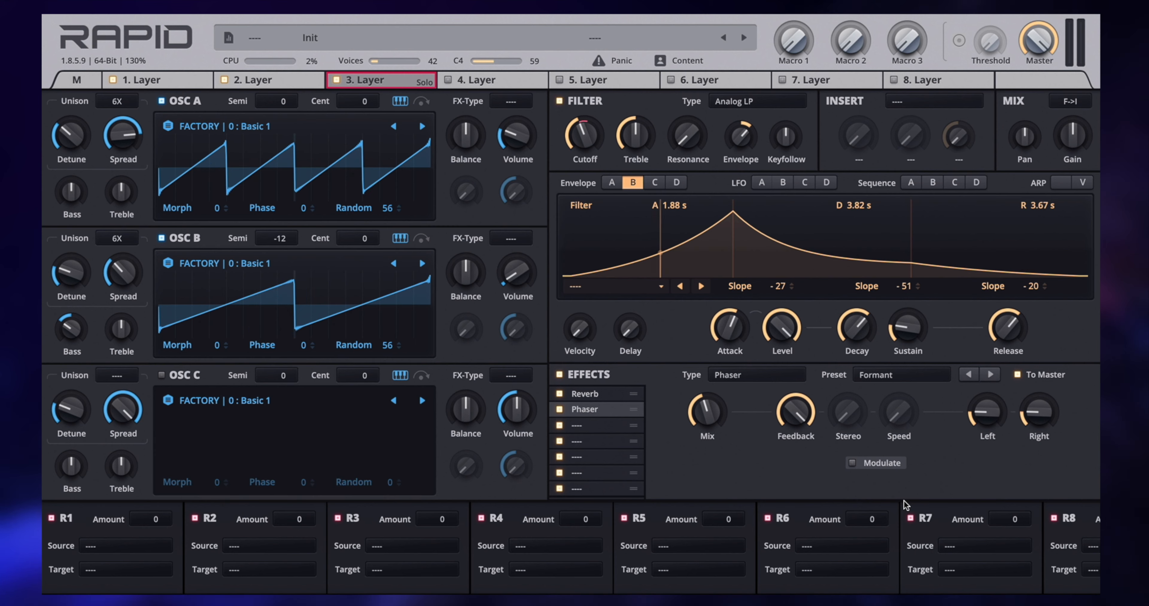
pyautogui.click(906, 375)
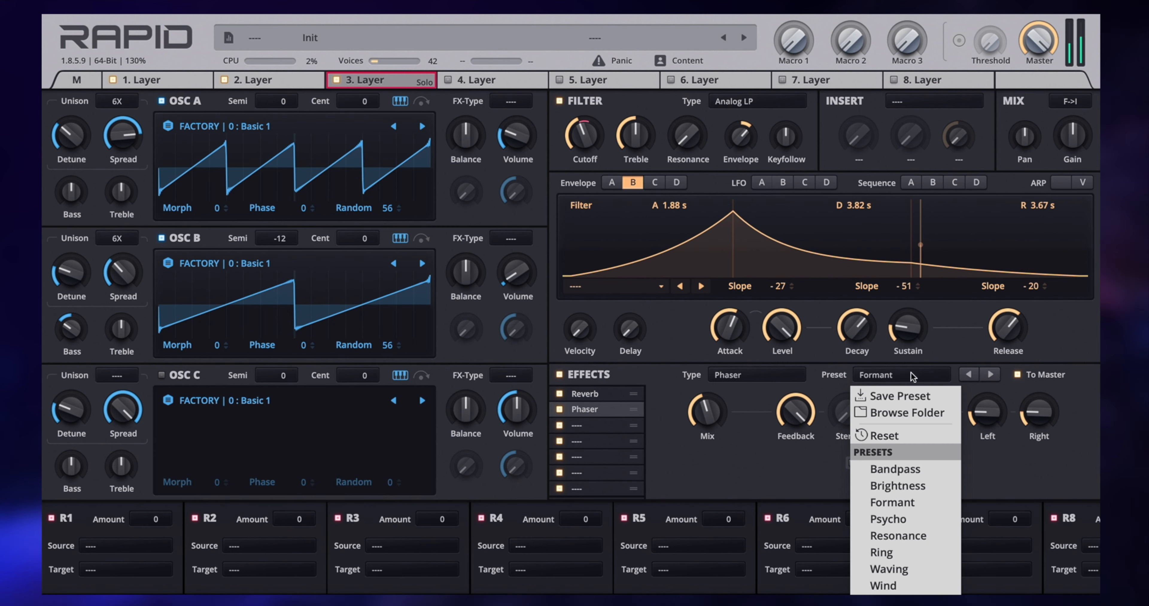
pyautogui.click(899, 567)
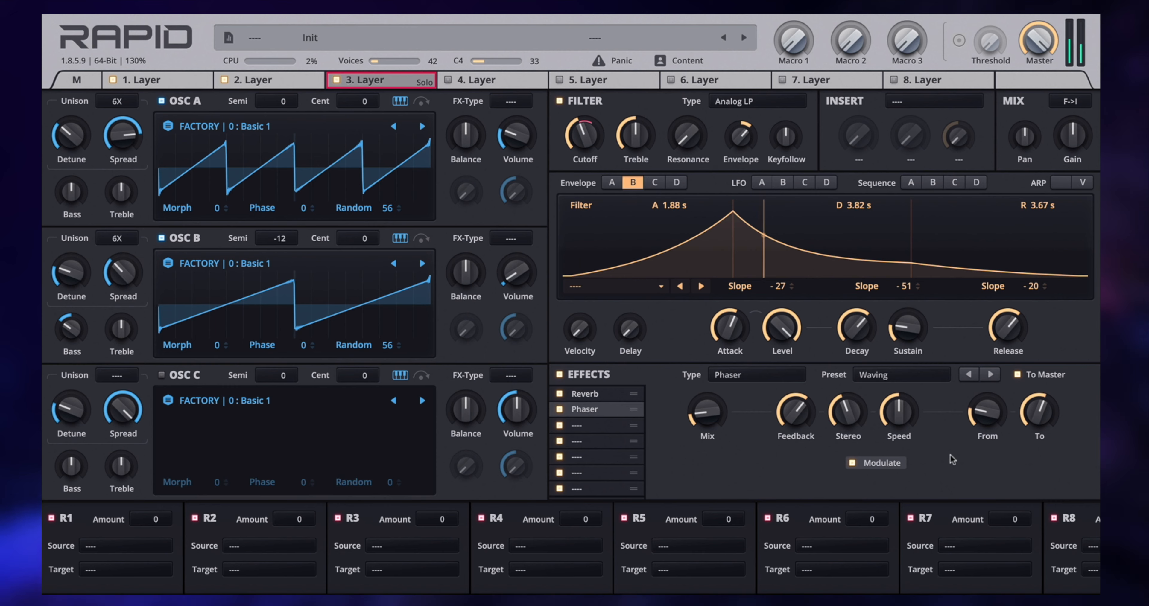
# Step: Lower the layer 3 phaser's speed, set its mix to 21.05 %, and take the layer out of solo
pyautogui.moveTo(898, 416); pyautogui.dragTo(898, 428)
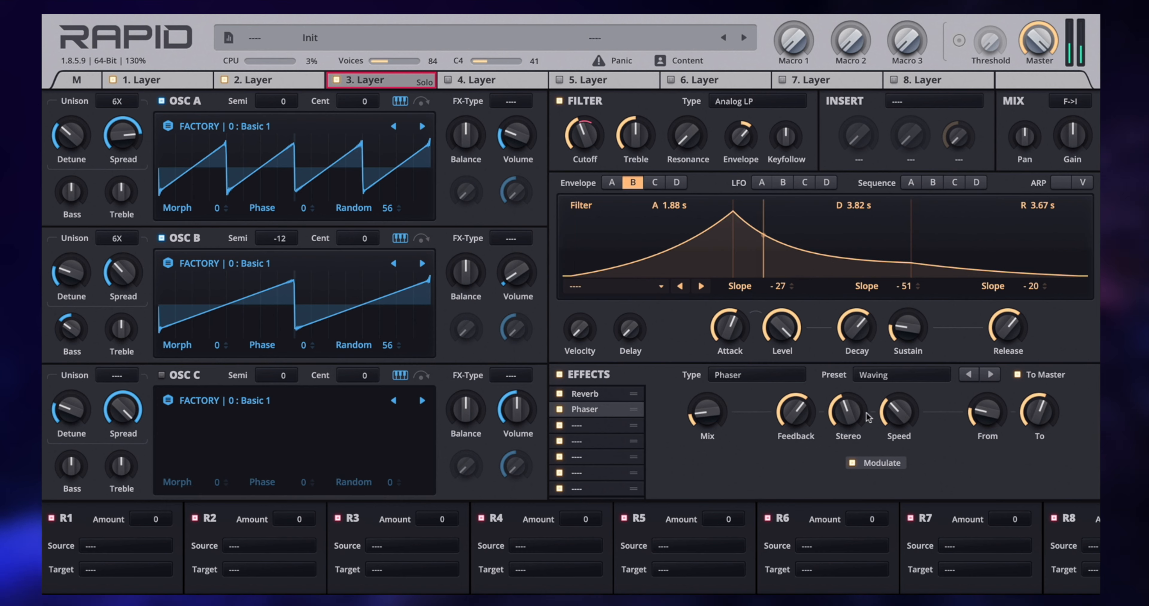
pyautogui.moveTo(707, 413); pyautogui.dragTo(702, 420)
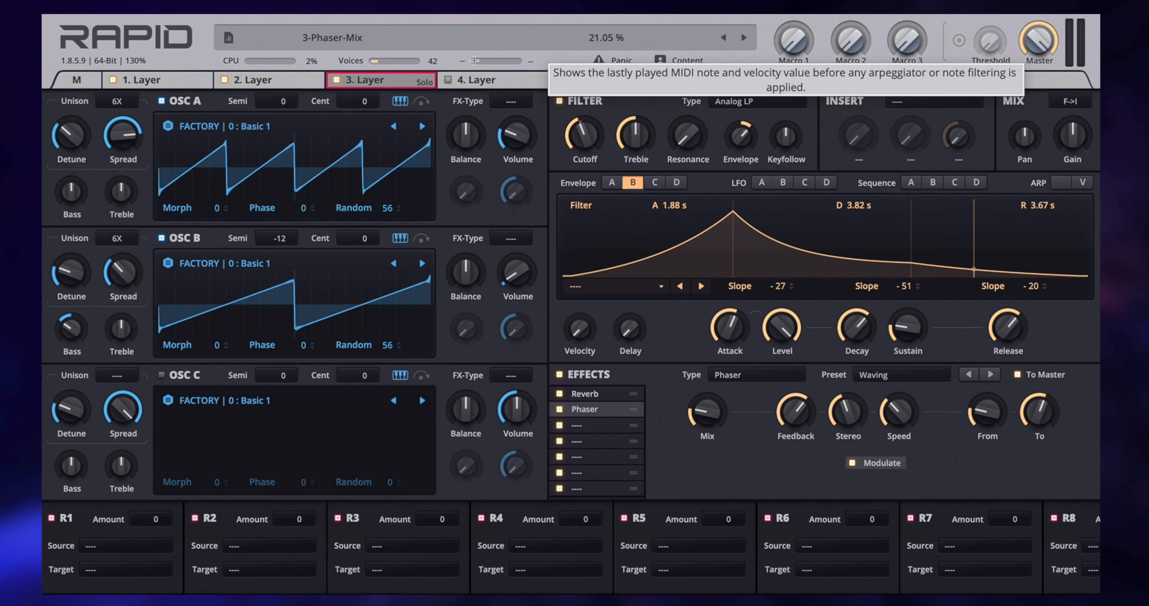
pyautogui.rightClick(380, 86)
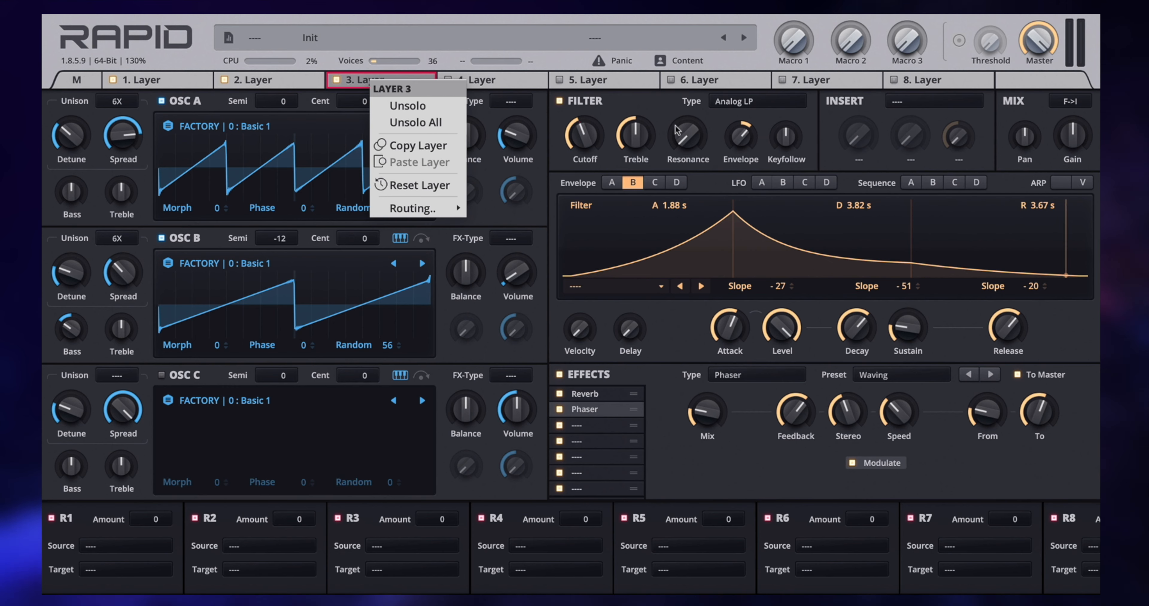
pyautogui.click(396, 107)
# Step: Lower layer 3's filter cutoff, raise its filter envelope's sustain to about the middle, and unsolo the layer
pyautogui.moveTo(594, 127); pyautogui.dragTo(593, 136)
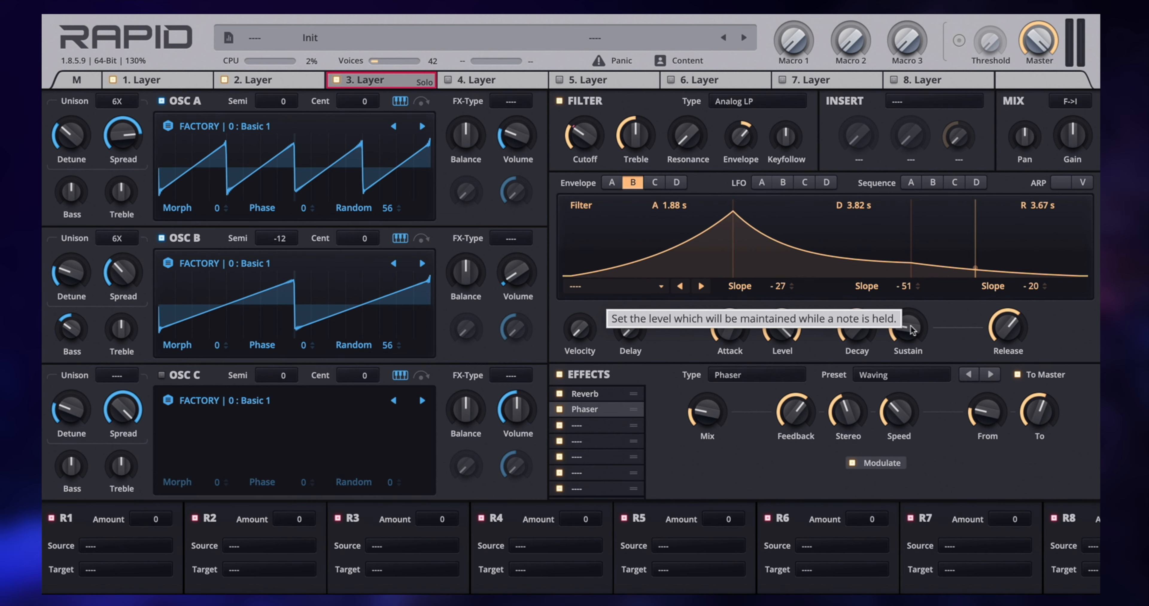
pyautogui.moveTo(908, 327)
pyautogui.mouseDown()
pyautogui.moveTo(908, 299)
pyautogui.moveTo(911, 326)
pyautogui.mouseUp()
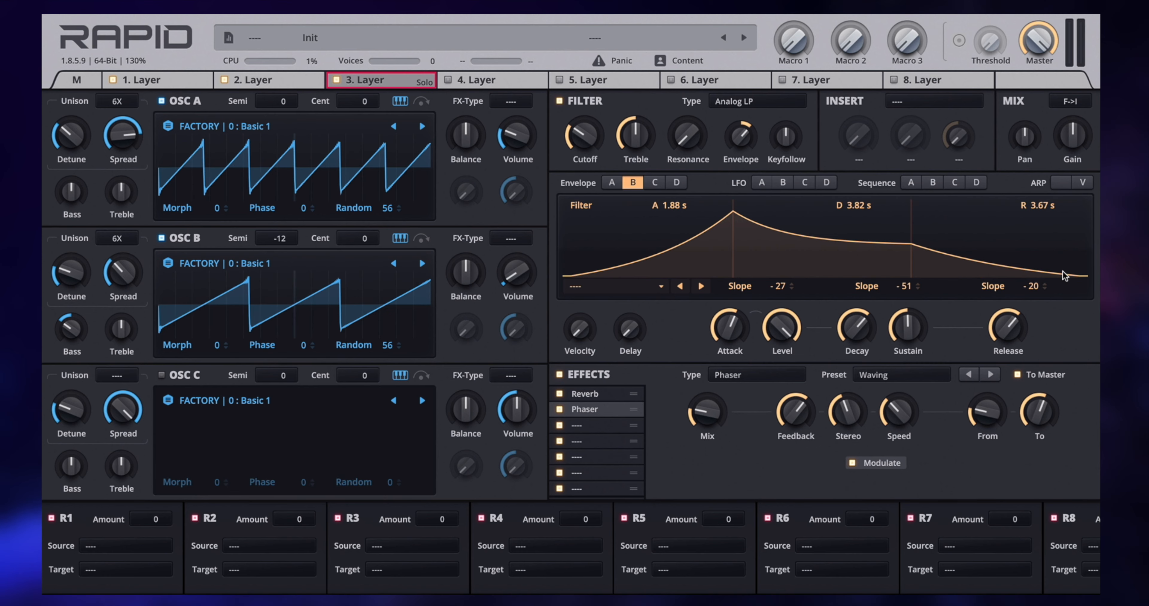
pyautogui.rightClick(364, 80)
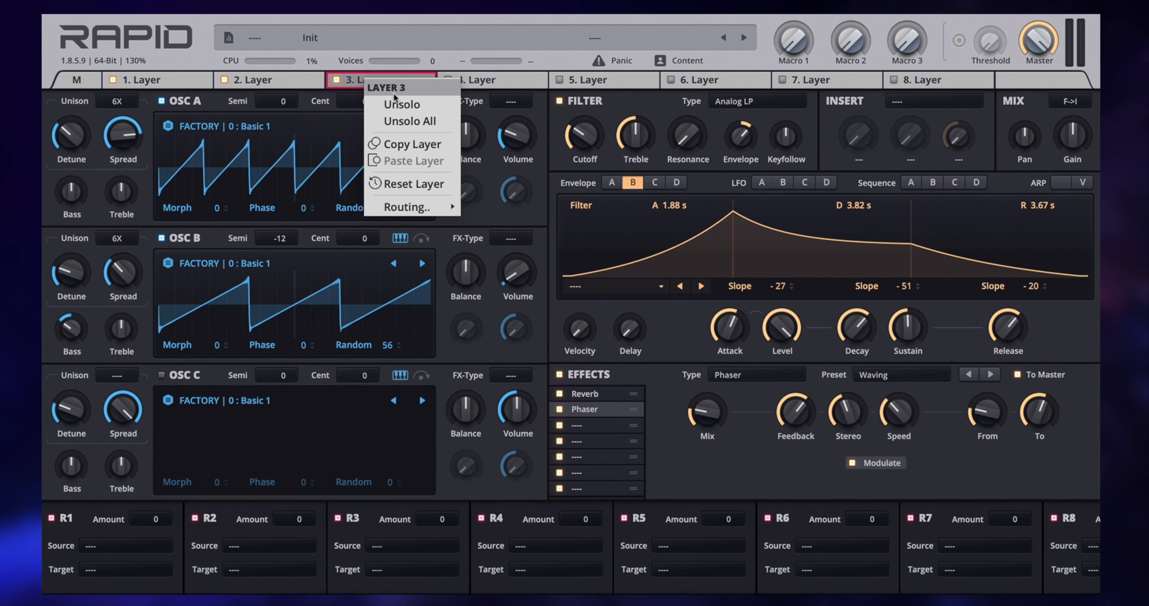
pyautogui.click(393, 95)
pyautogui.click(400, 101)
pyautogui.click(399, 101)
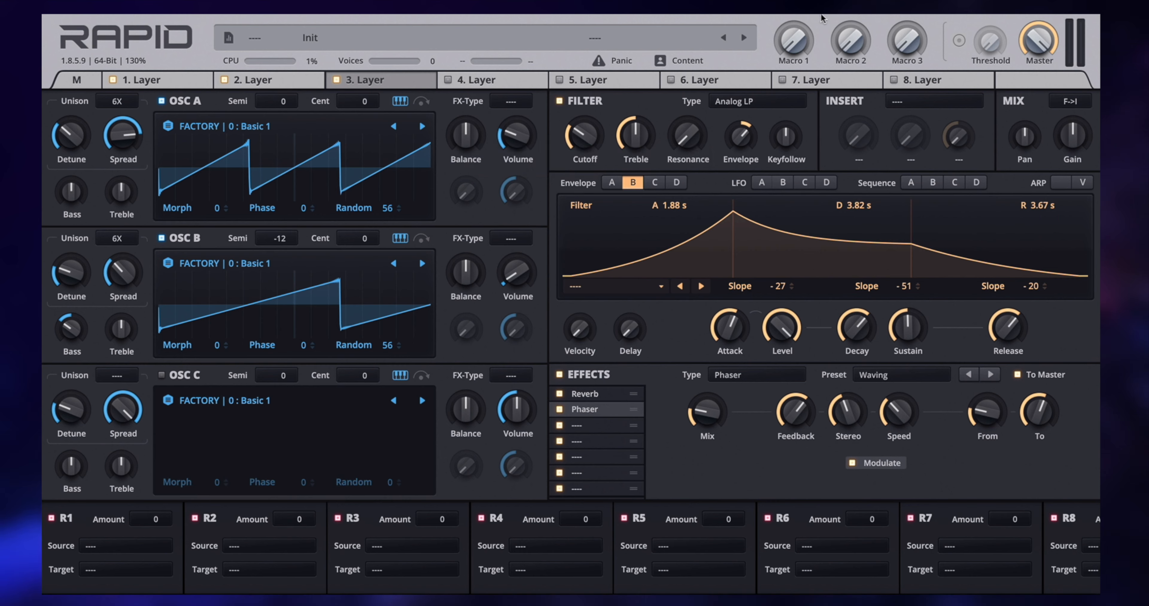
# Step: Activate and solo layer 4, and turn on its oscillator A with the Analog Saws wavetable
pyautogui.click(455, 85)
pyautogui.rightClick(455, 84)
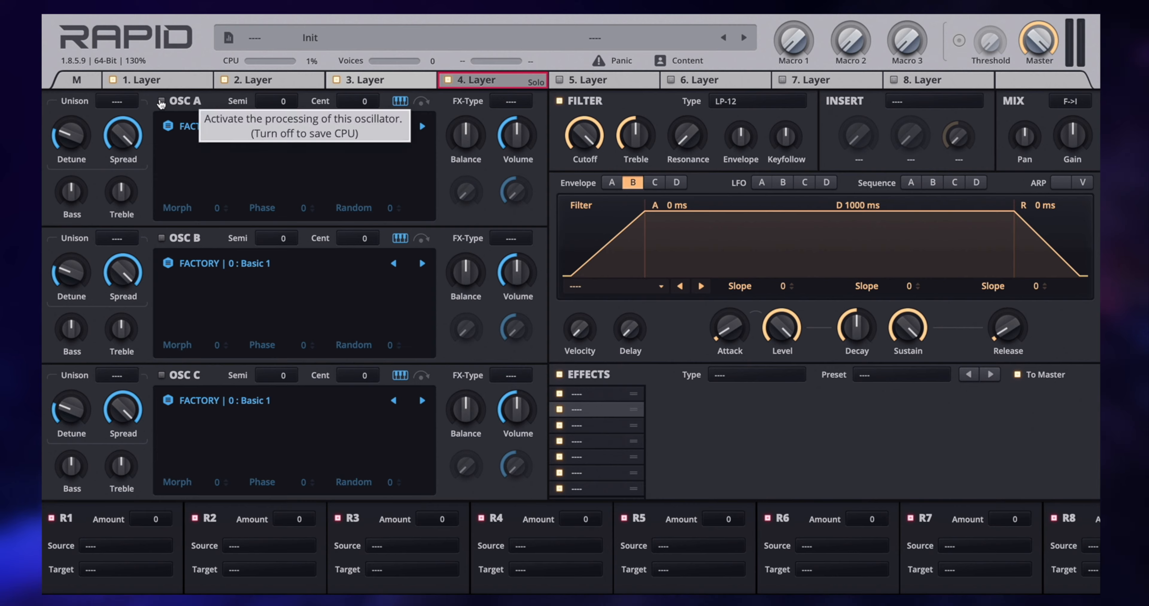
pyautogui.click(173, 101)
pyautogui.click(264, 125)
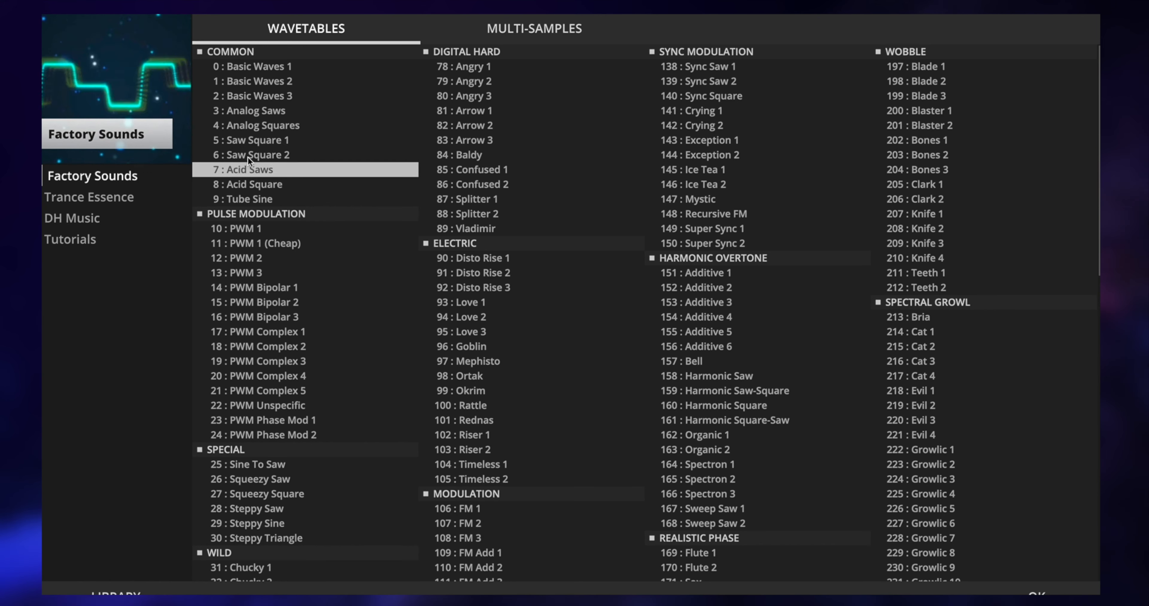
pyautogui.click(267, 111)
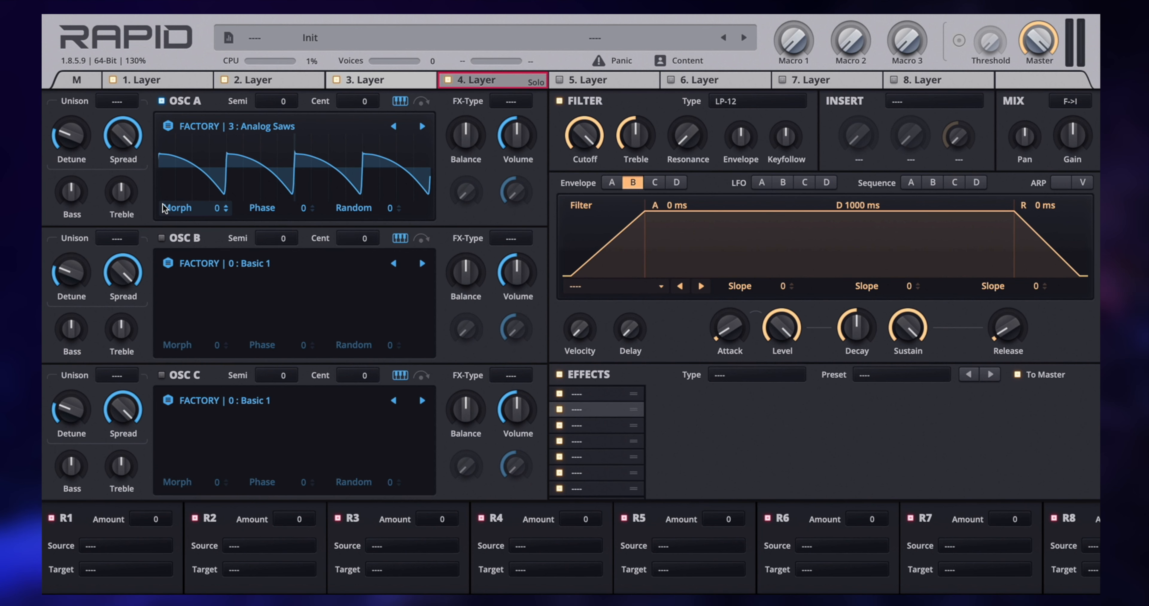
# Step: Give oscillator A 2 unison voices with reduced detune, start-position randomness at 38 and spread at 18.62 %
pyautogui.click(120, 96)
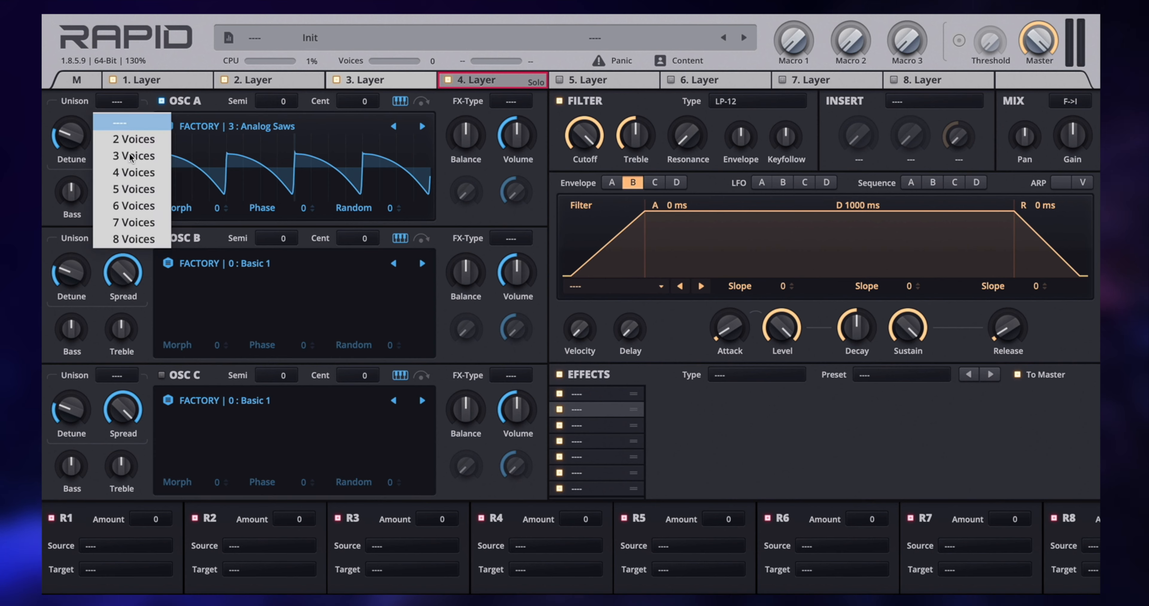
pyautogui.click(144, 141)
pyautogui.moveTo(80, 136); pyautogui.dragTo(127, 156)
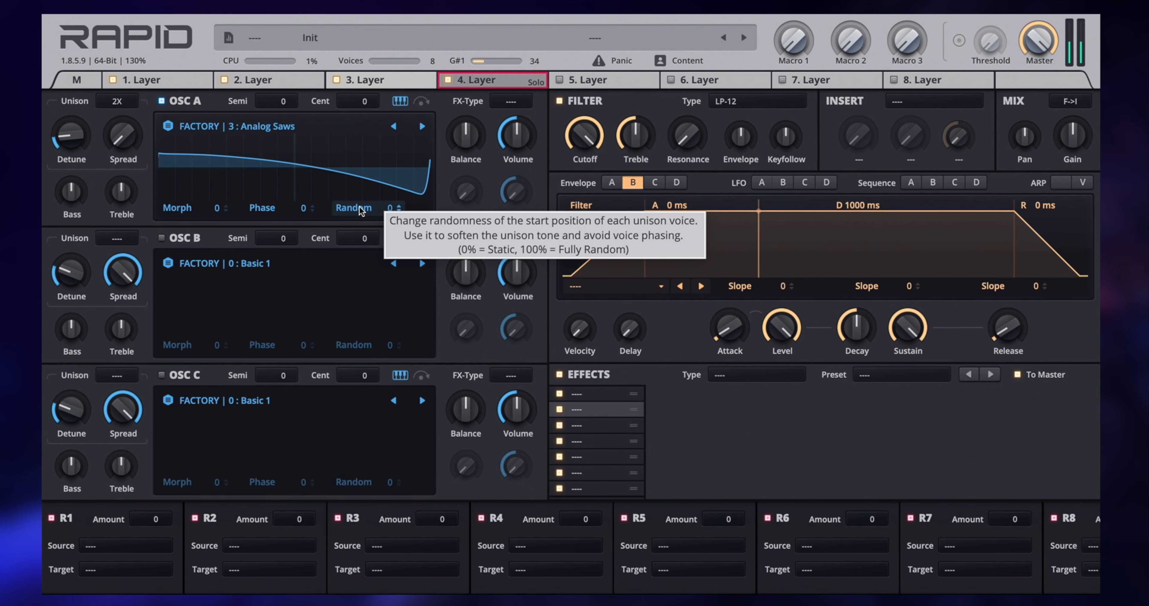
pyautogui.moveTo(390, 208); pyautogui.dragTo(390, 194)
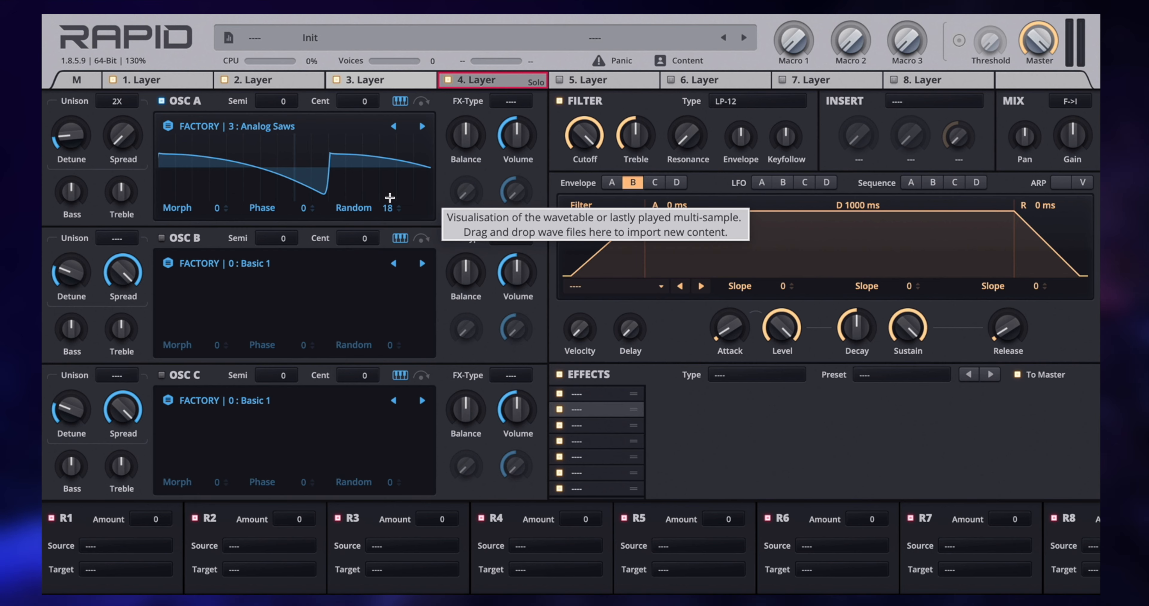
pyautogui.scroll(8, 389, 210)
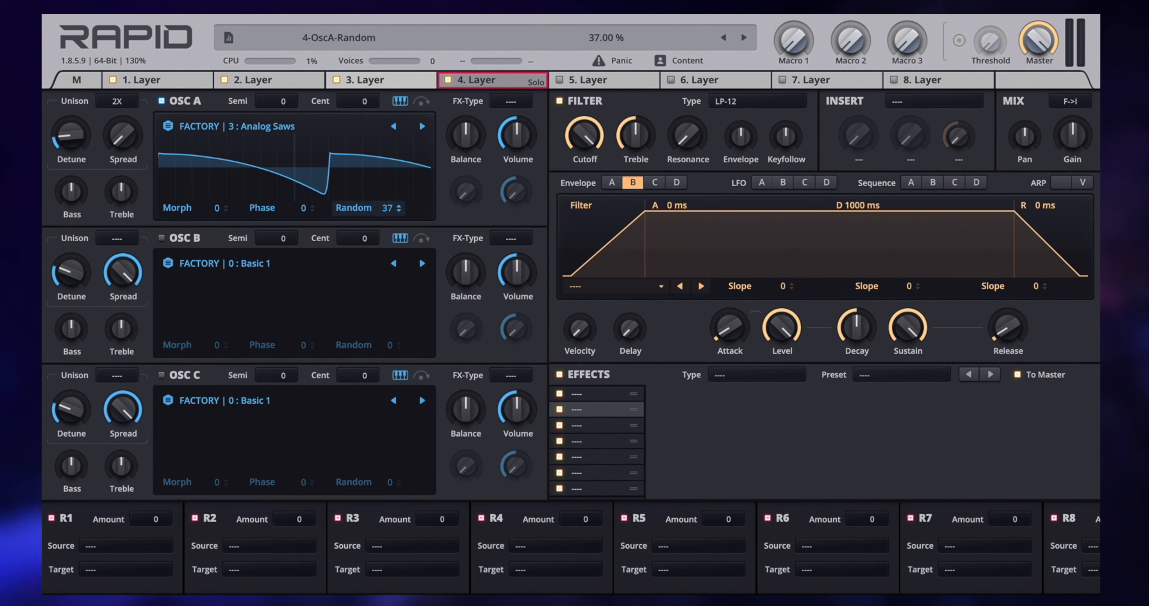
pyautogui.scroll(1, 387, 209)
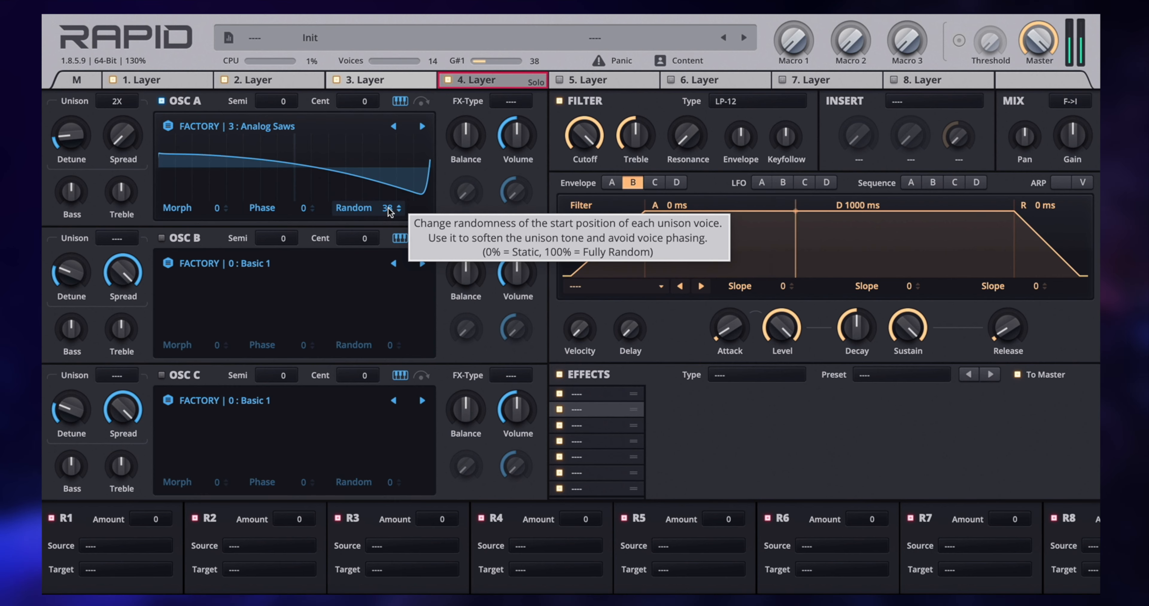
pyautogui.moveTo(130, 127); pyautogui.dragTo(130, 99)
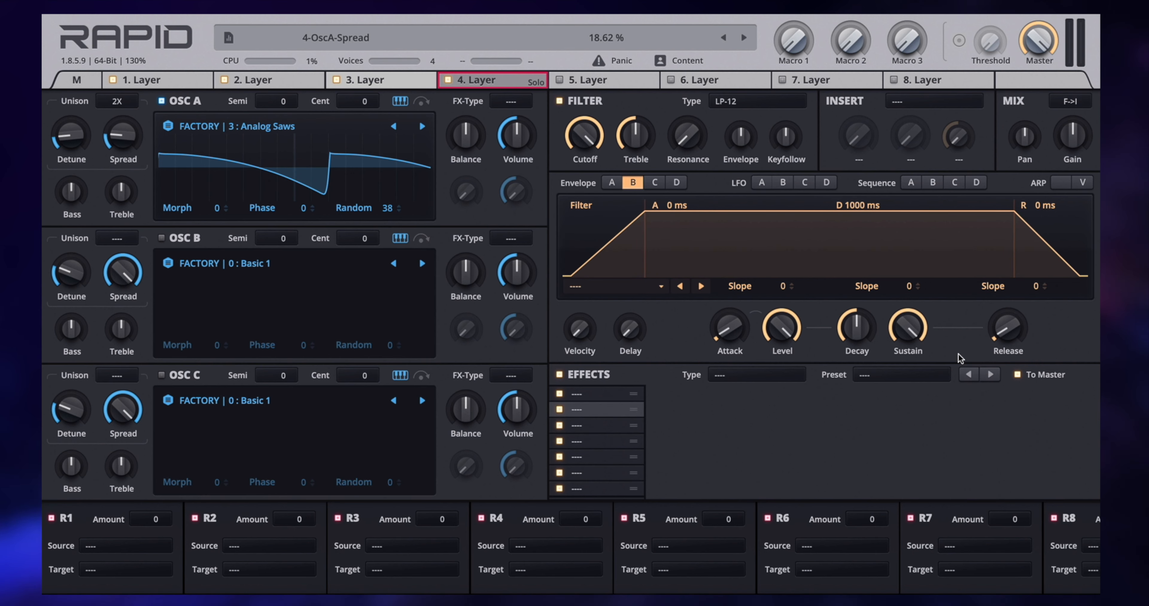
# Step: Raise the volume envelope's attack slightly and set layer 4's filter to Lowpass 24dB with a lower cutoff
pyautogui.click(616, 185)
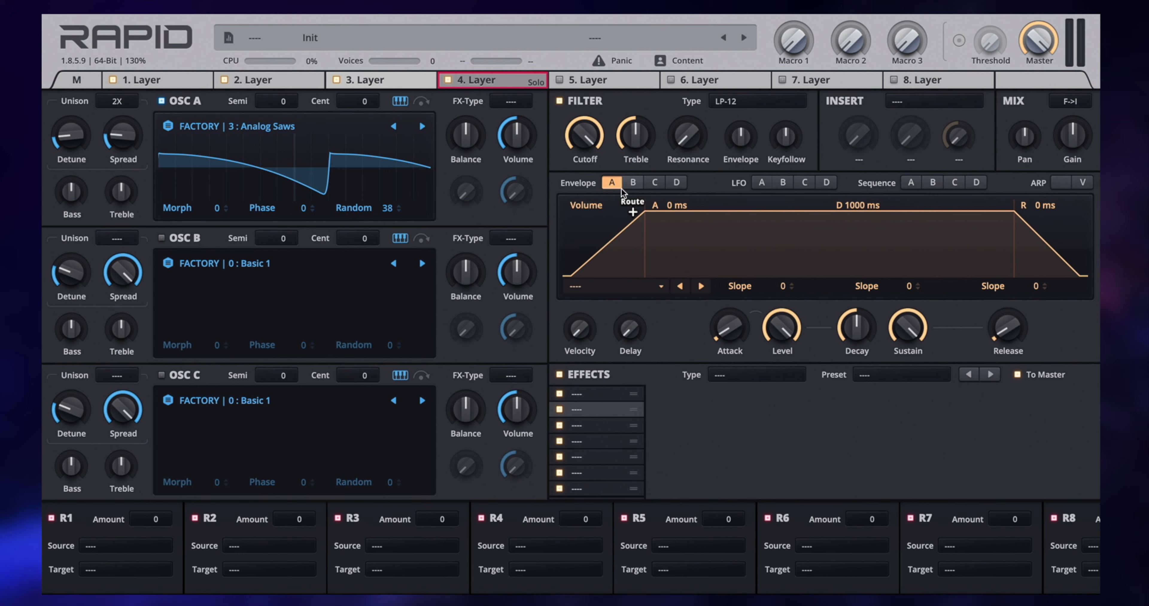
pyautogui.moveTo(731, 326); pyautogui.dragTo(732, 332)
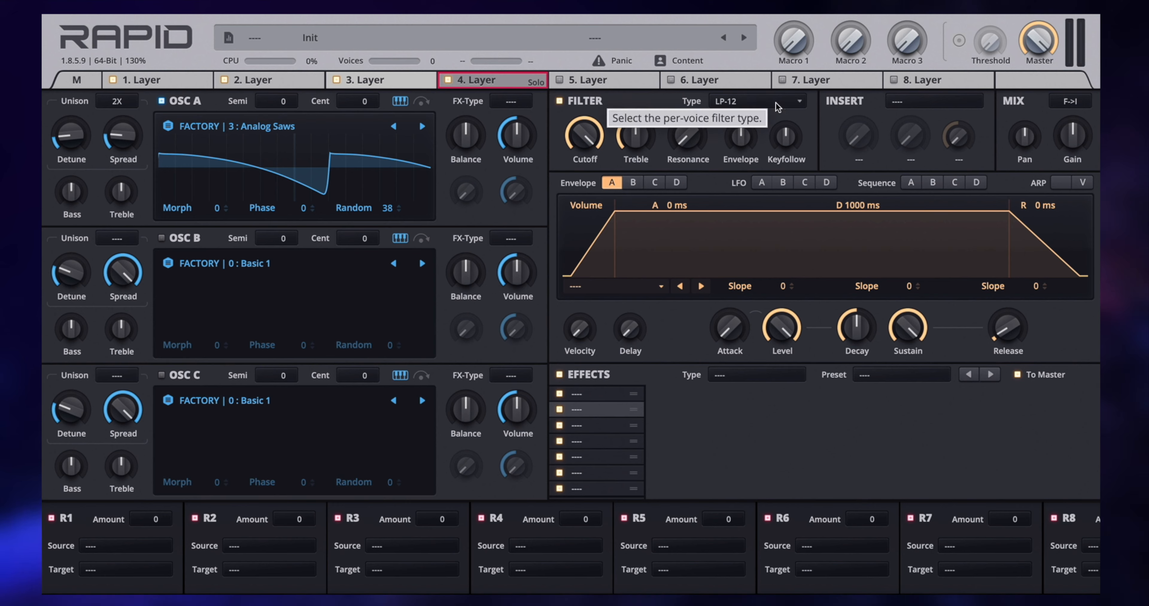
pyautogui.click(711, 106)
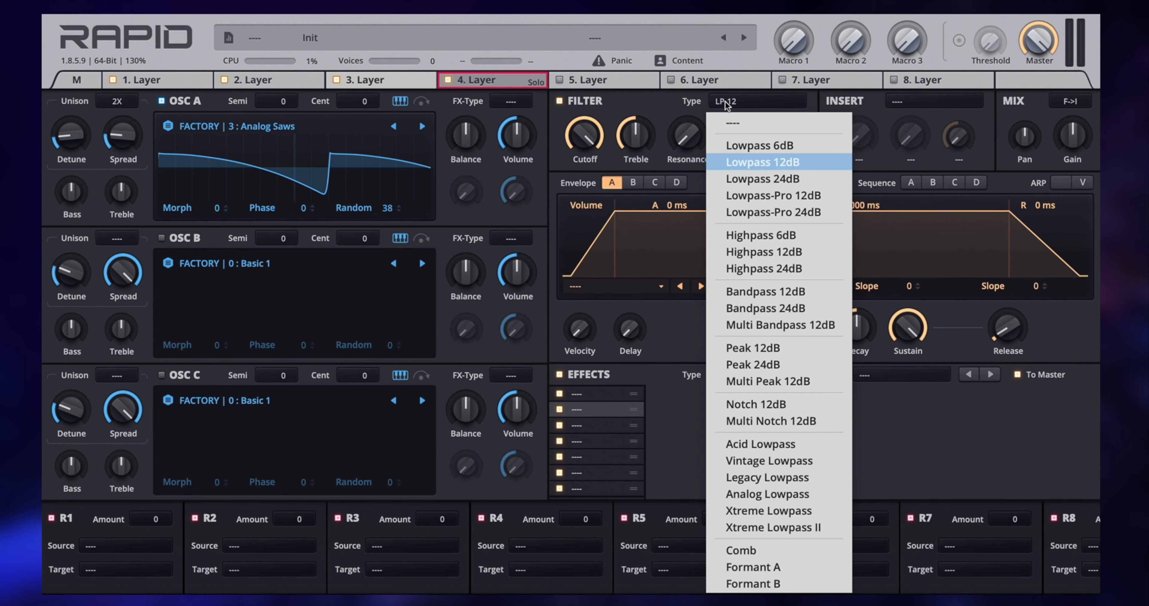
pyautogui.click(785, 180)
pyautogui.moveTo(584, 136); pyautogui.dragTo(585, 179)
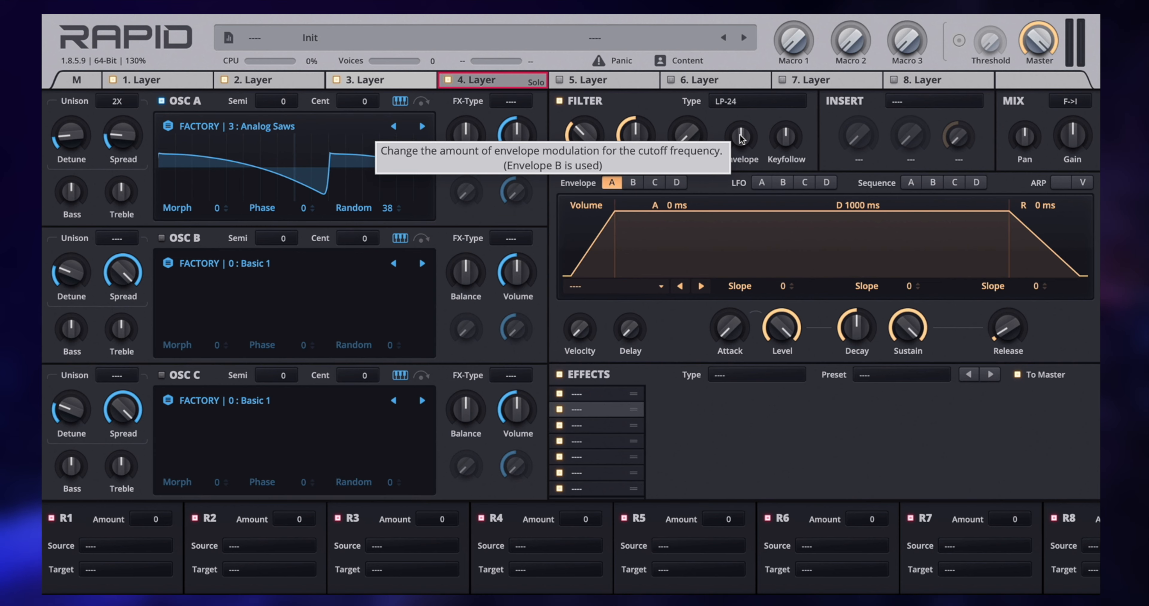
# Step: Turn on BPM Sync for Sequence A and route it to the filter cutoff with an amount of +28
pyautogui.click(910, 184)
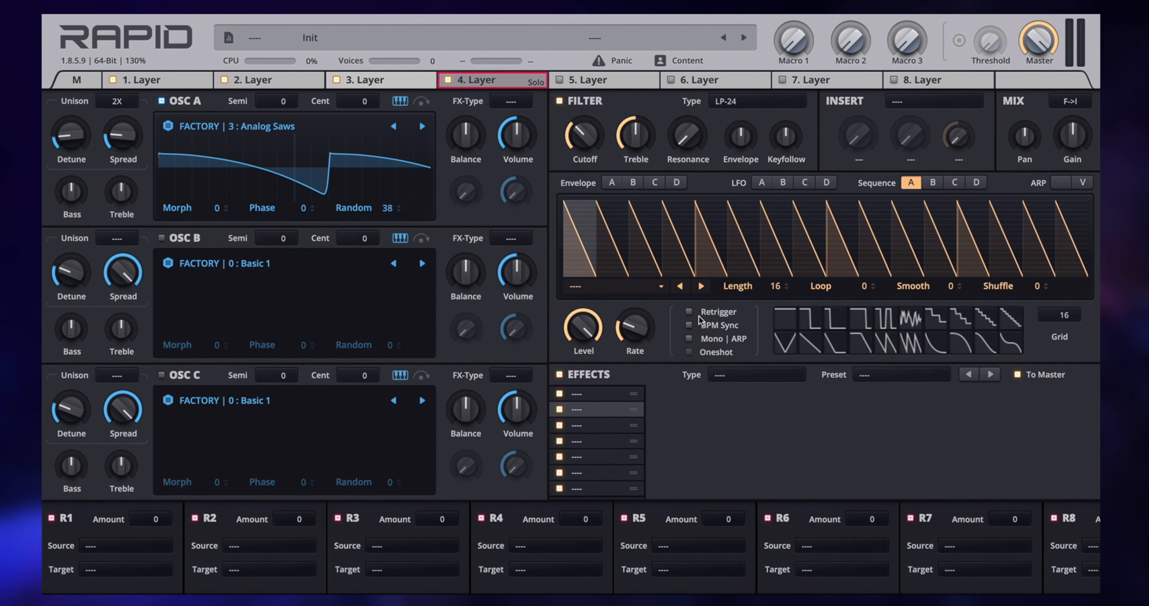
pyautogui.click(691, 326)
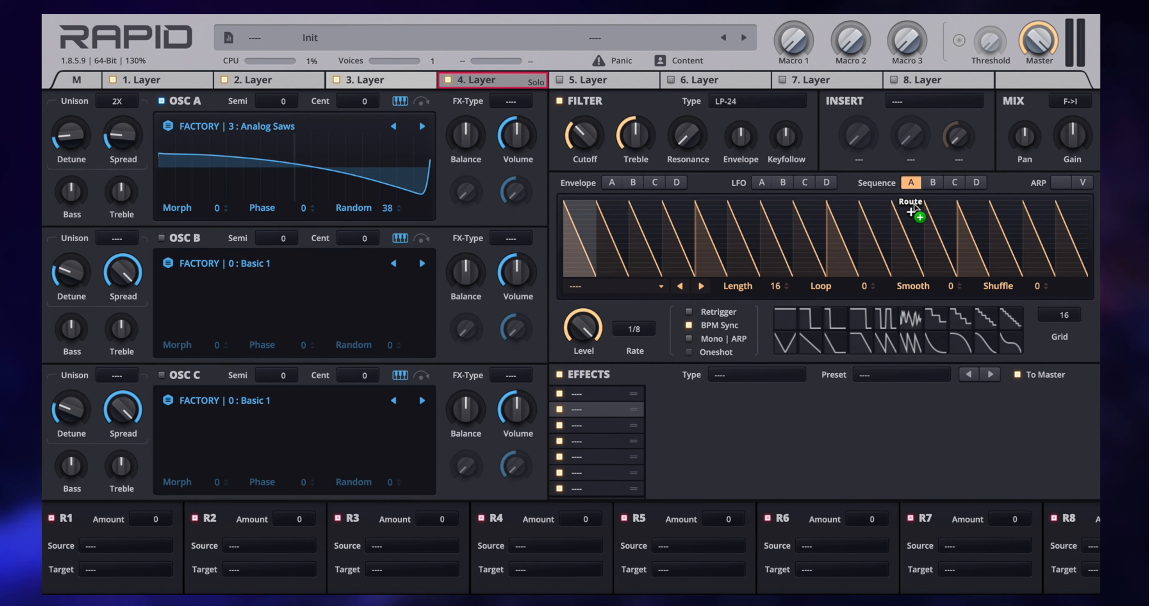
pyautogui.moveTo(911, 214); pyautogui.dragTo(568, 144)
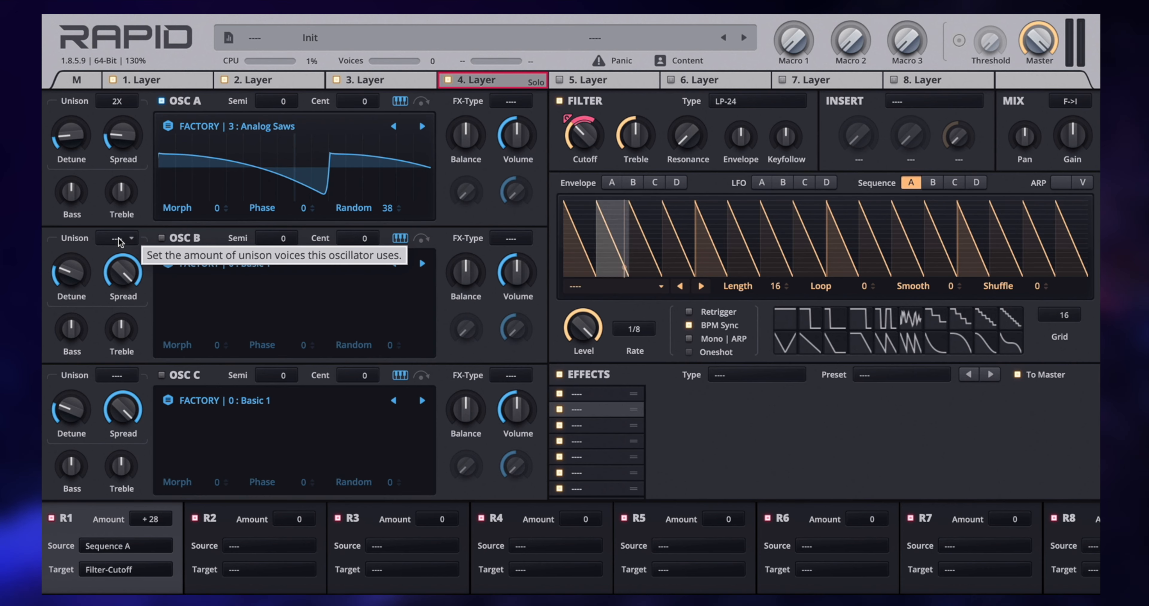
# Step: Turn on layer 4's oscillator B and remove the unison voices from oscillator A
pyautogui.click(162, 239)
pyautogui.click(122, 101)
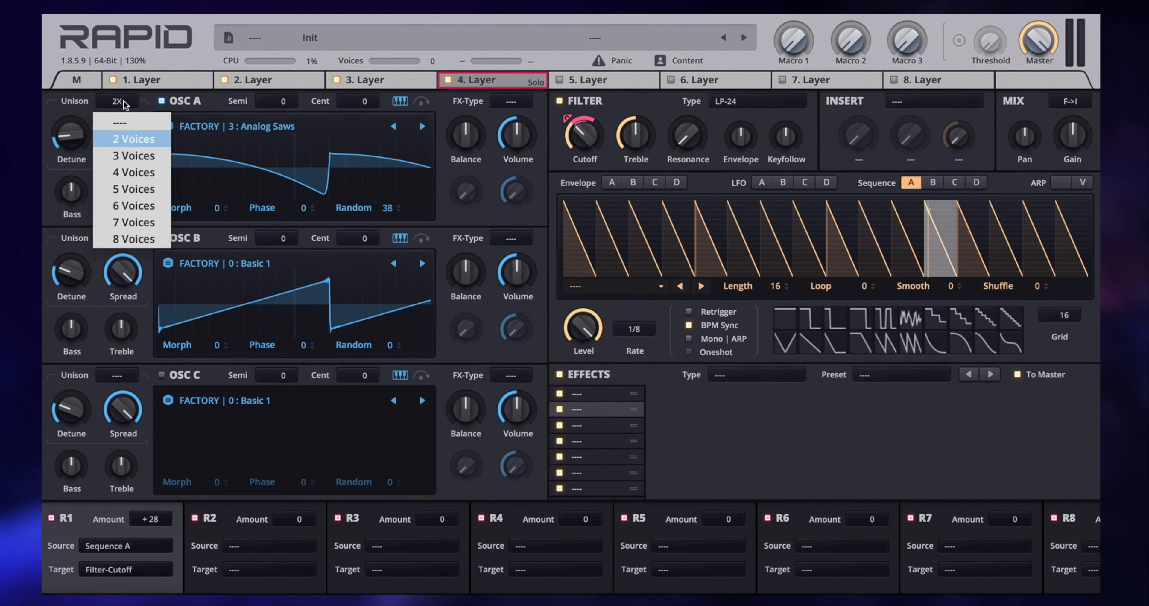
pyautogui.click(120, 121)
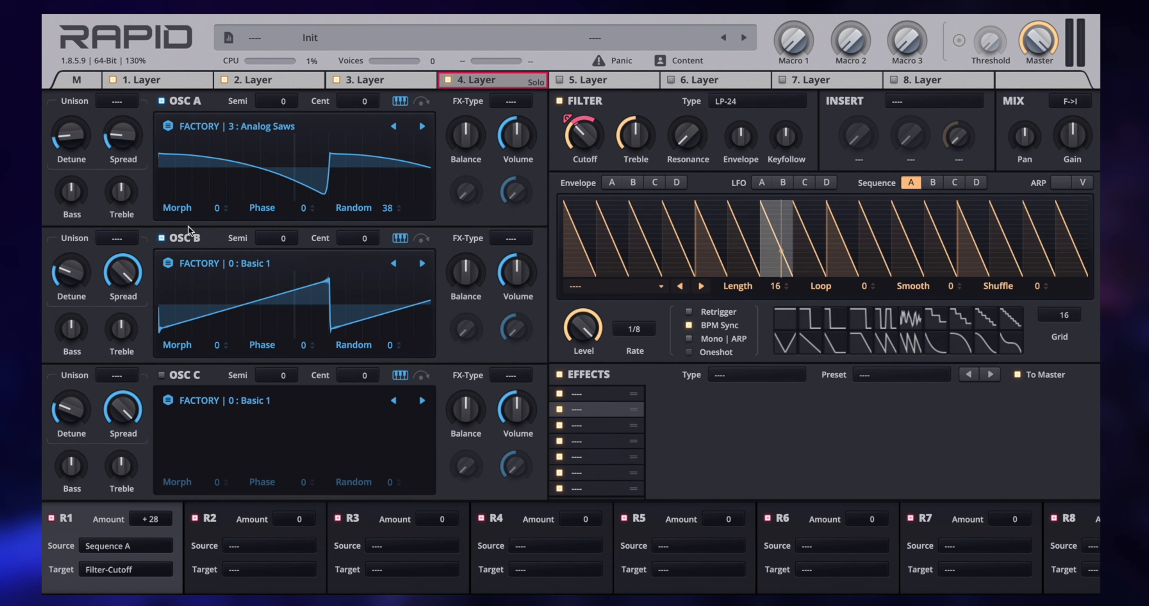
# Step: Tune oscillator B to +9 cents and -12 semitones and oscillator A to -9 cents, balancing B 22.39 % left and A to the right
pyautogui.moveTo(357, 239); pyautogui.dragTo(357, 222)
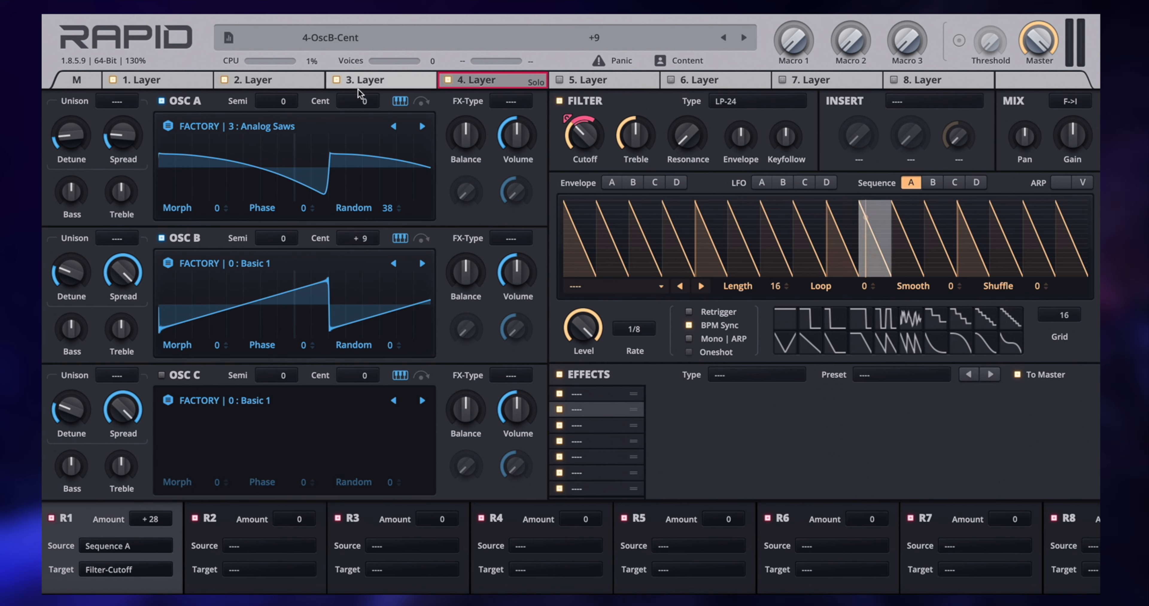
pyautogui.moveTo(359, 101); pyautogui.dragTo(359, 117)
pyautogui.moveTo(283, 238); pyautogui.dragTo(283, 264)
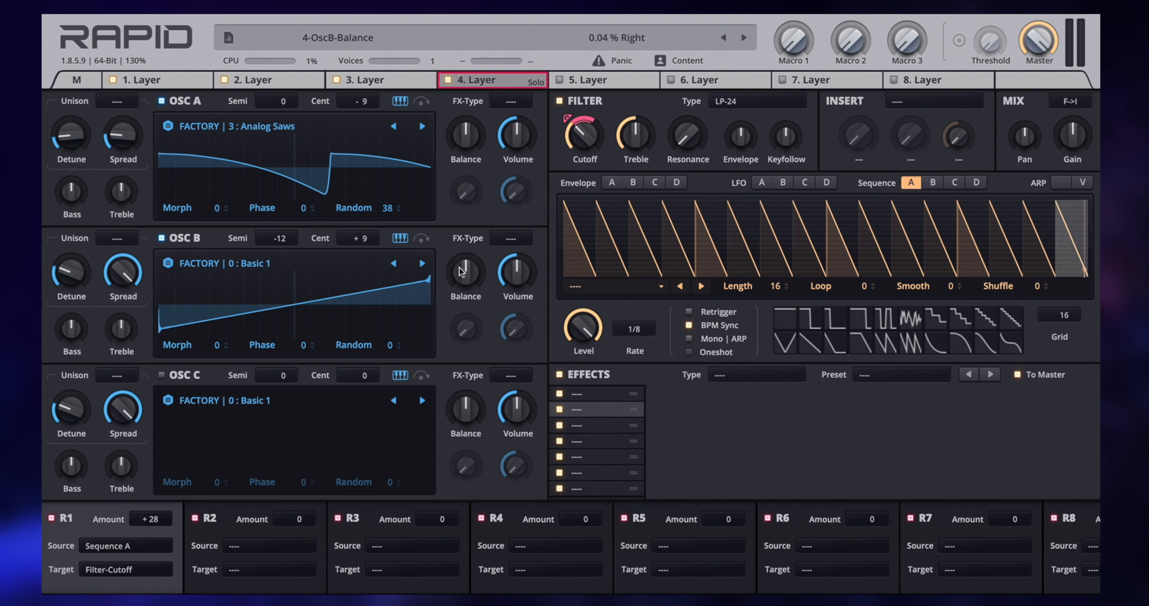
pyautogui.moveTo(466, 272); pyautogui.dragTo(466, 285)
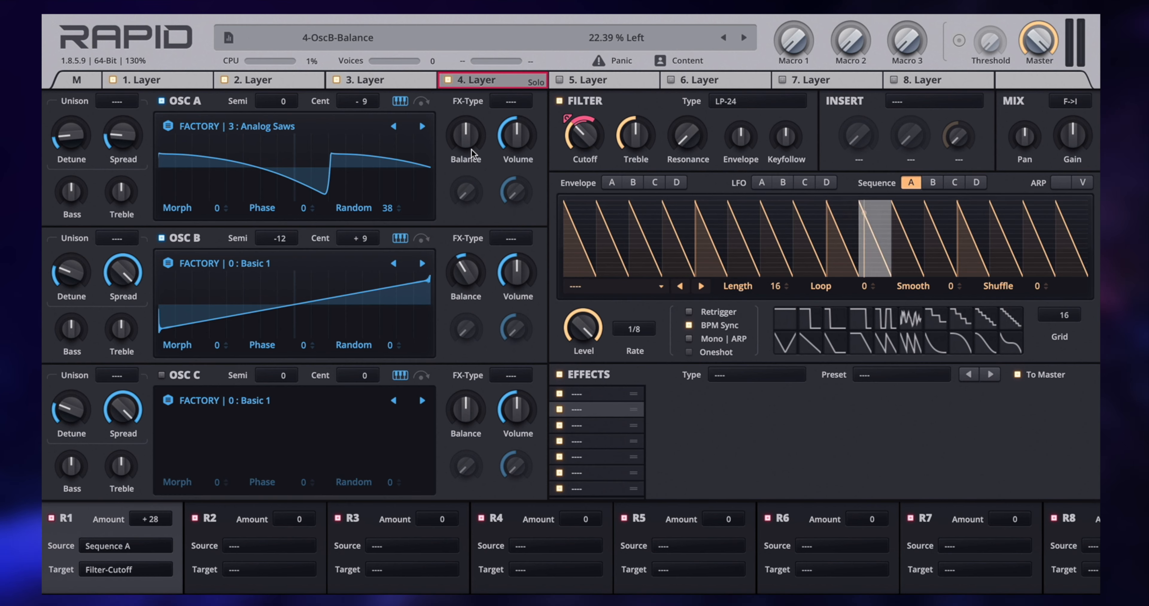
pyautogui.moveTo(466, 135); pyautogui.dragTo(466, 117)
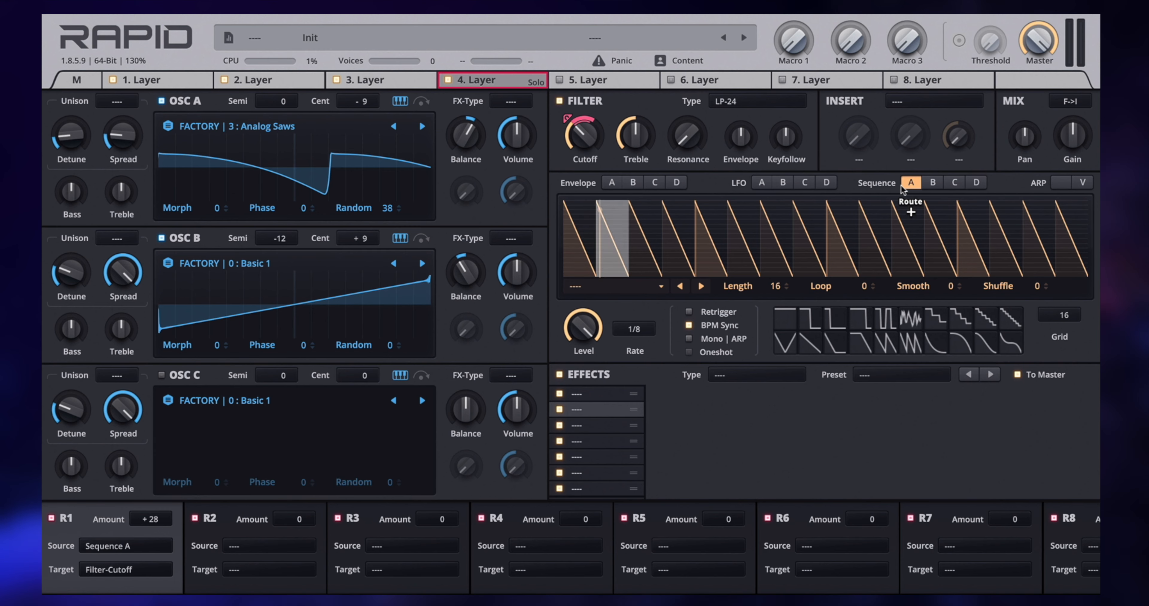
# Step: Audition a Sequence A to filter cutoff amount of +48 and return it to +28
pyautogui.moveTo(569, 124); pyautogui.dragTo(565, 115)
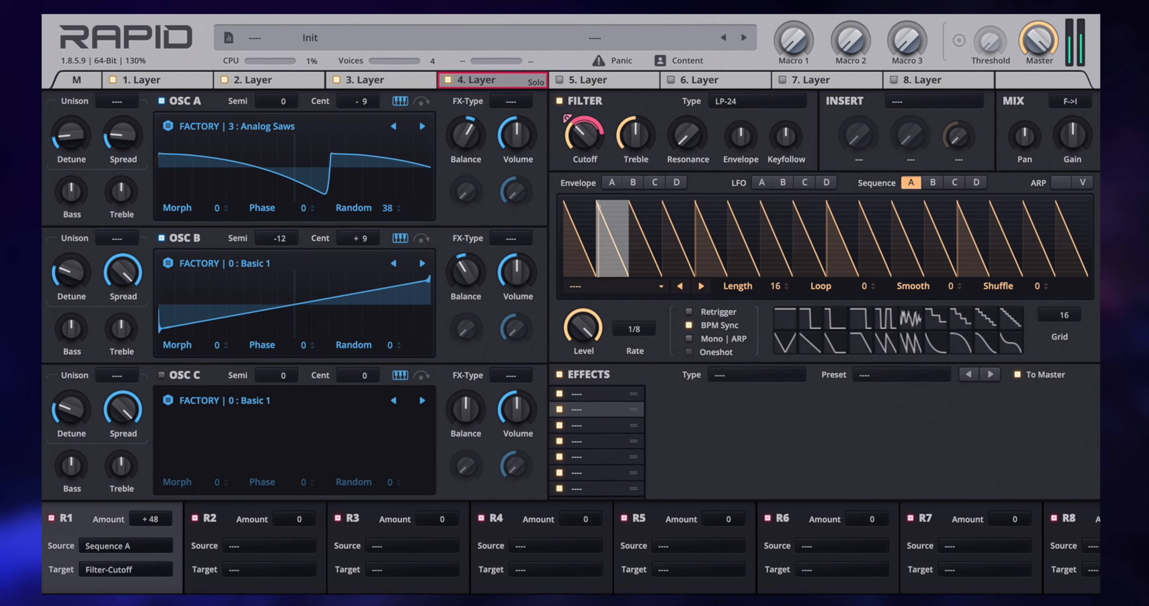
pyautogui.moveTo(568, 118); pyautogui.dragTo(567, 118)
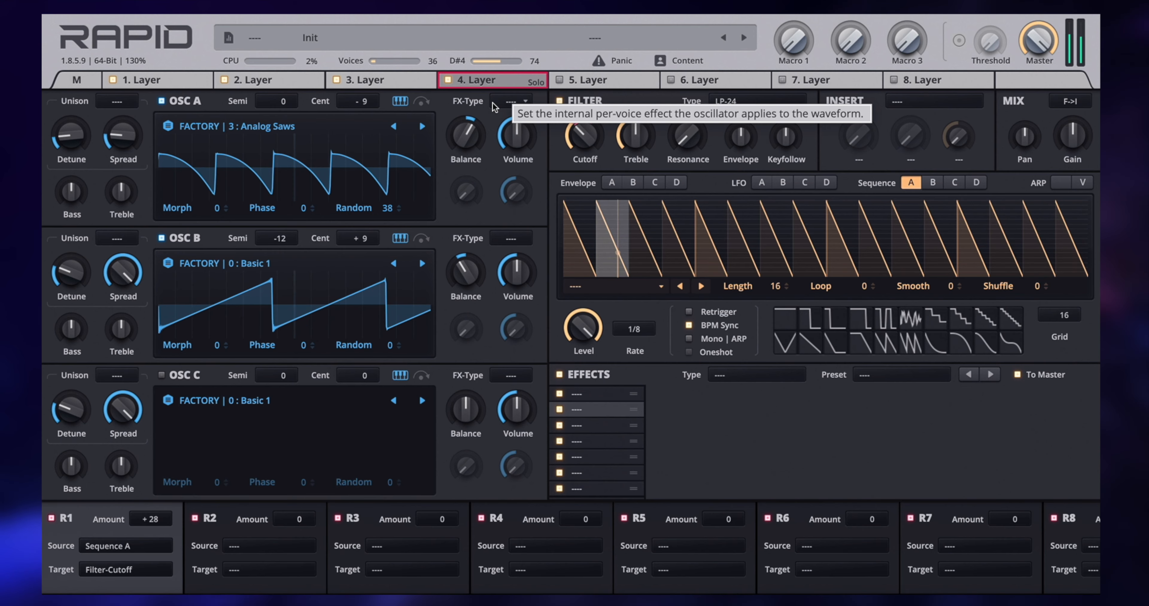
# Step: Limit layer 4's key range to end where layers 2 and 3 begin, and set its Sequence A to cutoff amount to +14
pyautogui.click(77, 80)
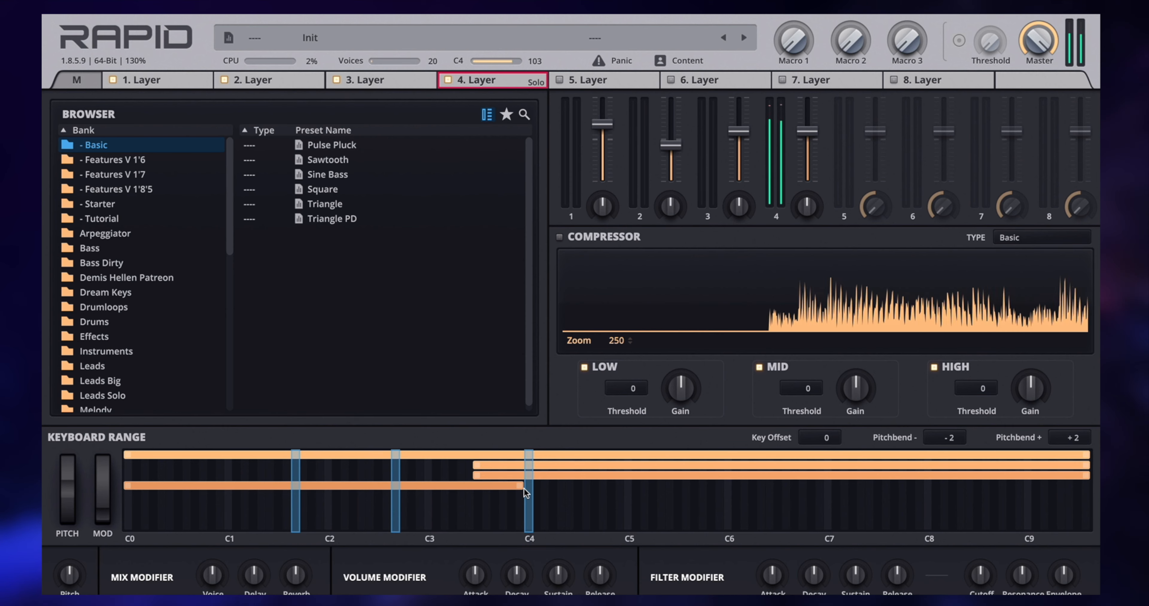
pyautogui.moveTo(520, 488); pyautogui.dragTo(472, 494)
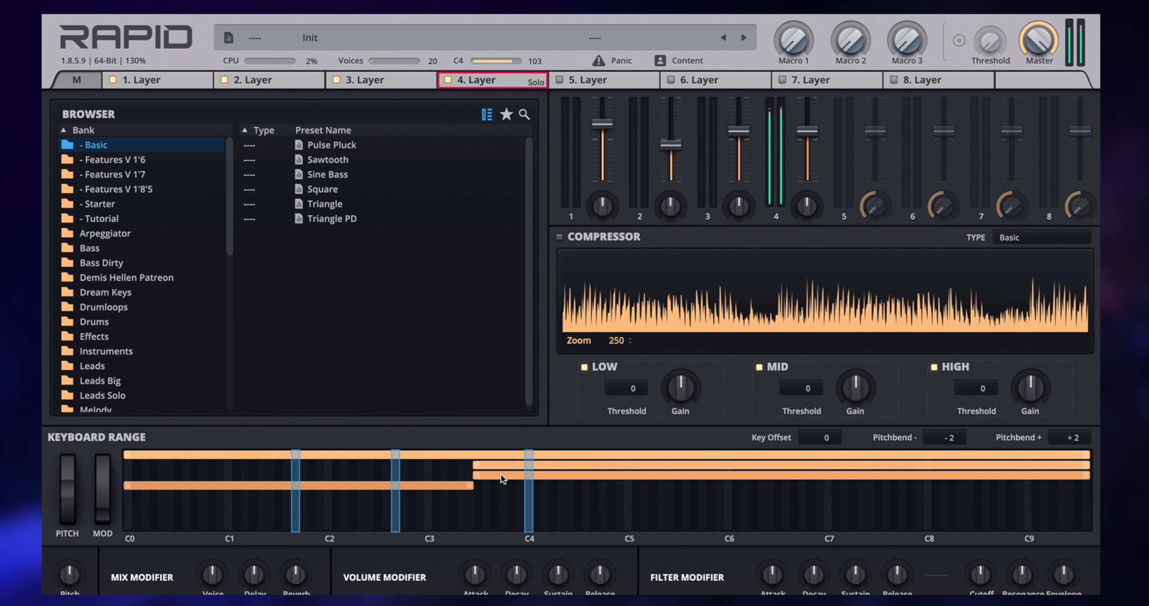
pyautogui.click(493, 80)
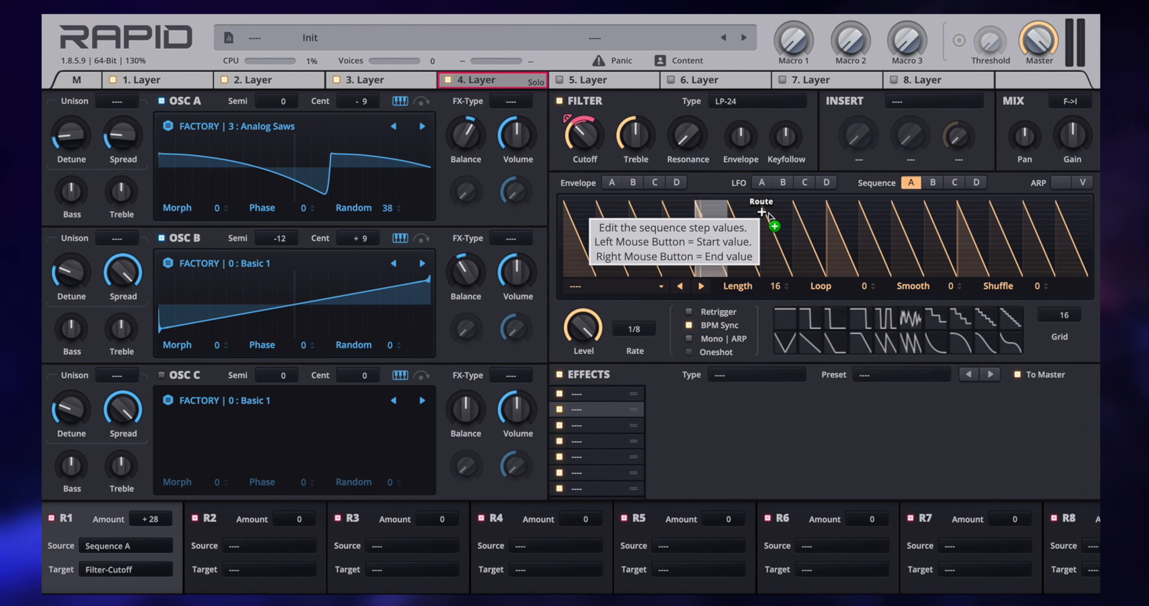
pyautogui.moveTo(572, 126); pyautogui.dragTo(567, 118)
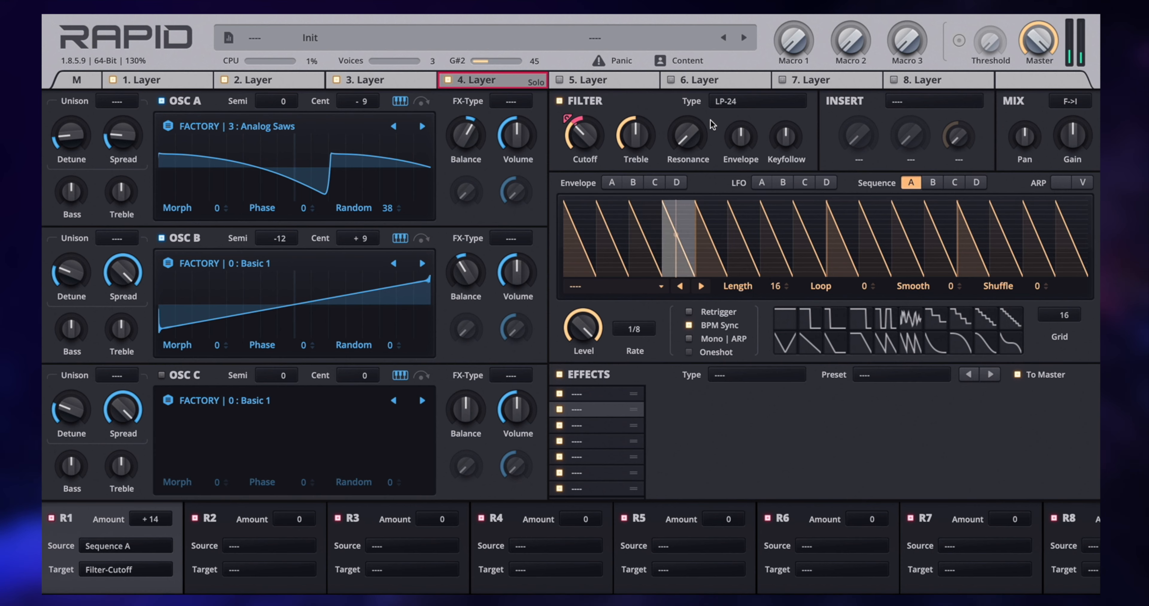
# Step: Set layer 4's filter treble to 24.71 % with some resonance, and raise oscillator B's bass to +21.24 %
pyautogui.moveTo(688, 144); pyautogui.dragTo(636, 149)
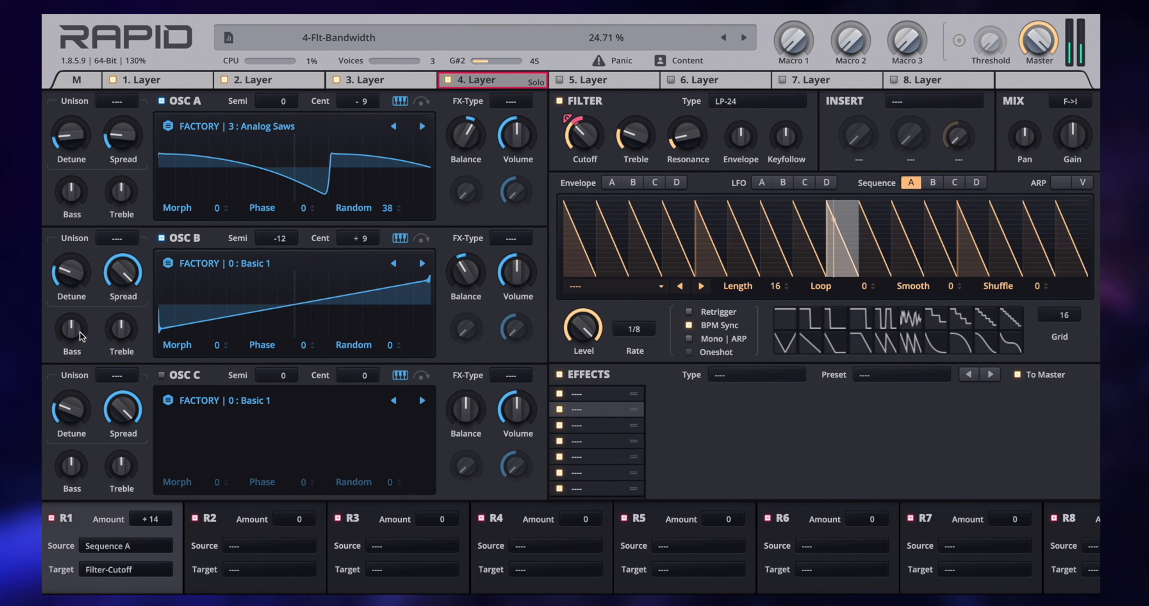
pyautogui.moveTo(76, 330)
pyautogui.mouseDown()
pyautogui.moveTo(75, 314)
pyautogui.moveTo(76, 325)
pyautogui.mouseUp()
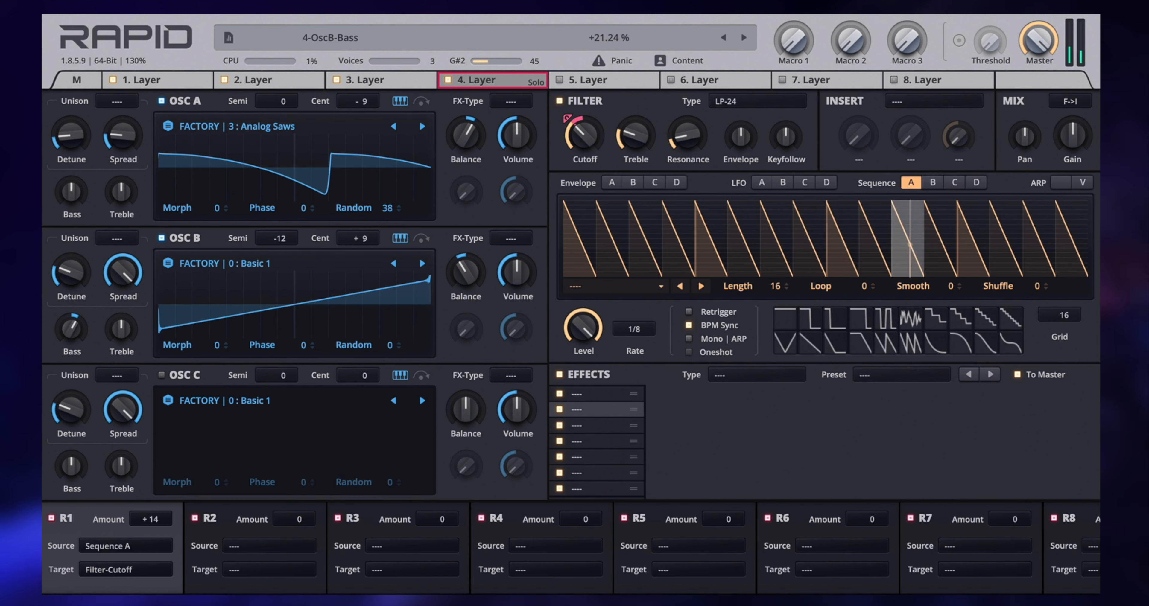
# Step: Set oscillator A's volume to 58.41 % and oscillator B's slightly below the middle, and end layer 4's solo
pyautogui.moveTo(520, 276); pyautogui.dragTo(520, 286)
pyautogui.moveTo(522, 132); pyautogui.dragTo(521, 127)
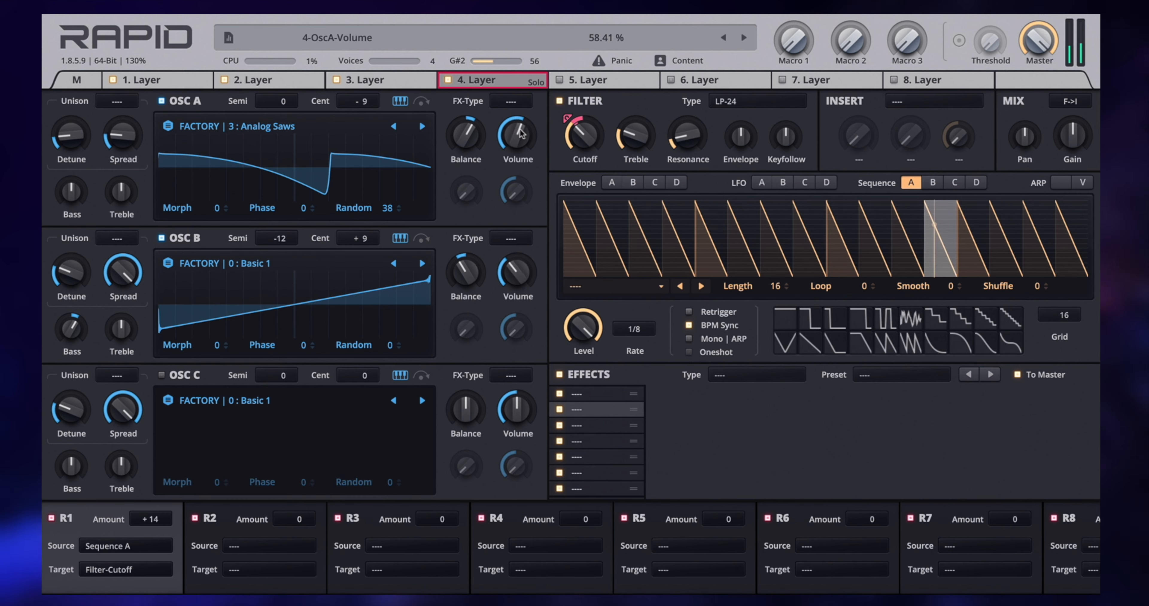
pyautogui.moveTo(520, 273); pyautogui.dragTo(520, 268)
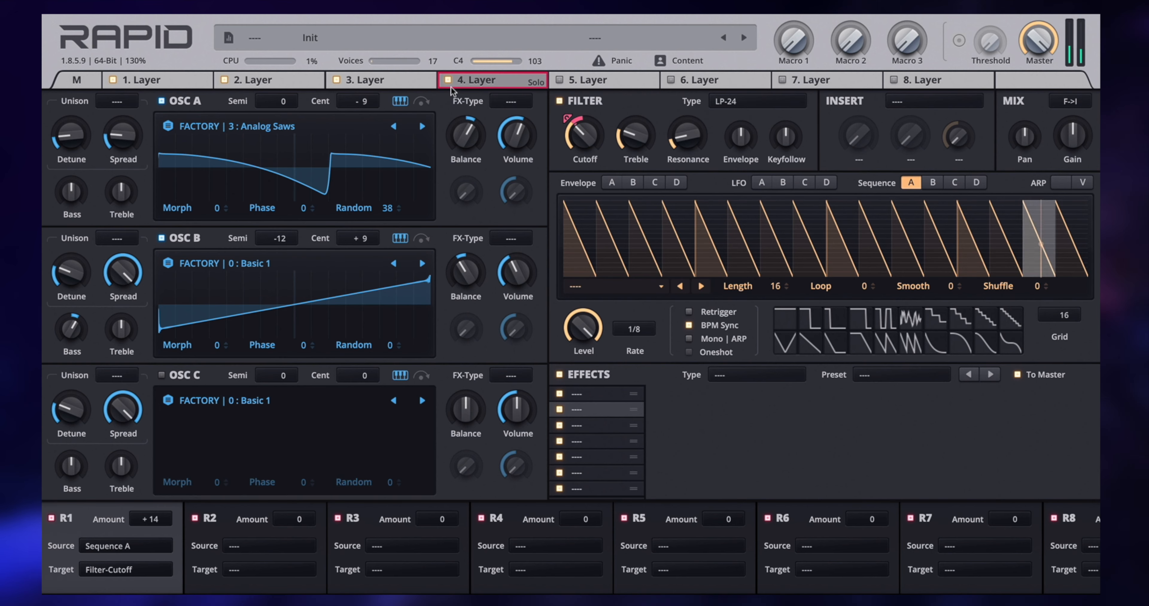
pyautogui.rightClick(470, 81)
pyautogui.click(495, 109)
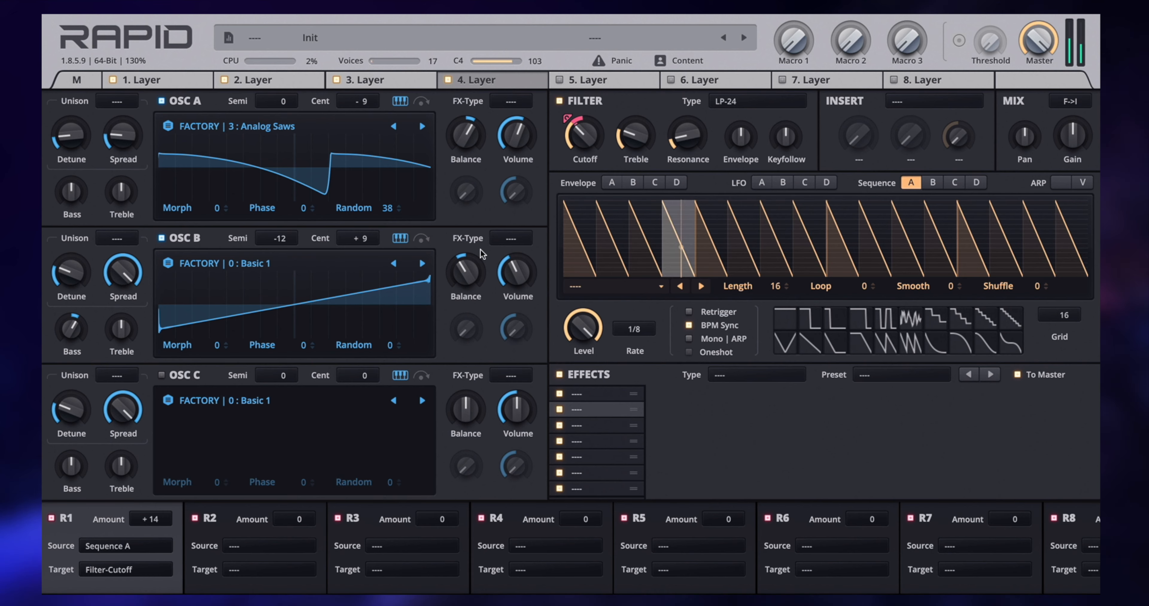
pyautogui.moveTo(672, 184)
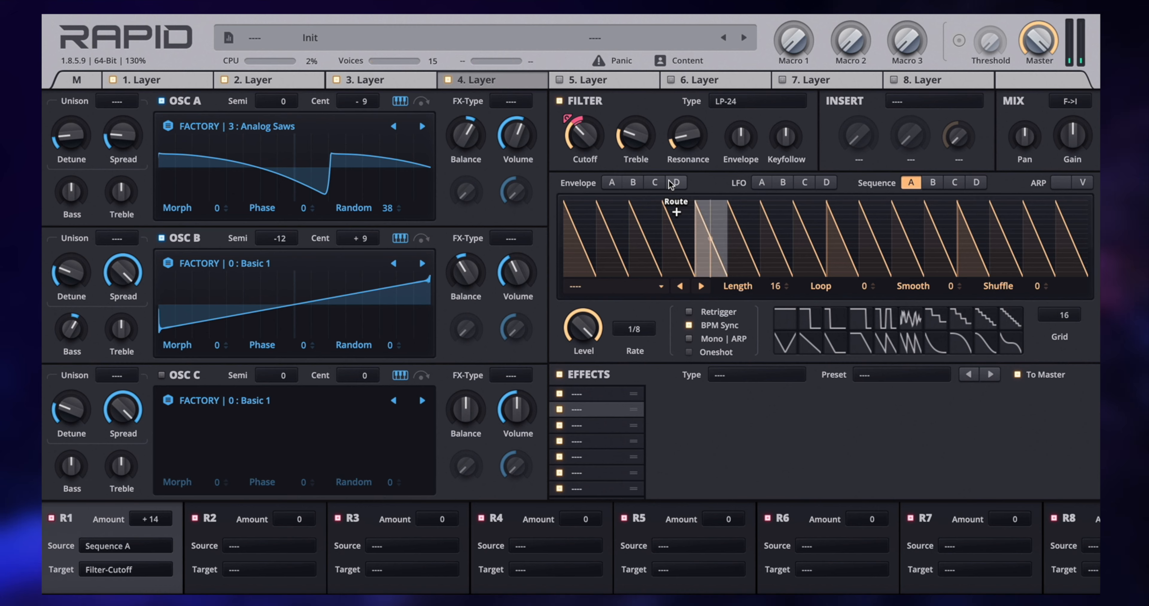
# Step: Name layers 1 to 4 Sine Bass, Reso, SS Pad and Pulse Bass, and set the preset type to Sequence
pyautogui.rightClick(158, 81)
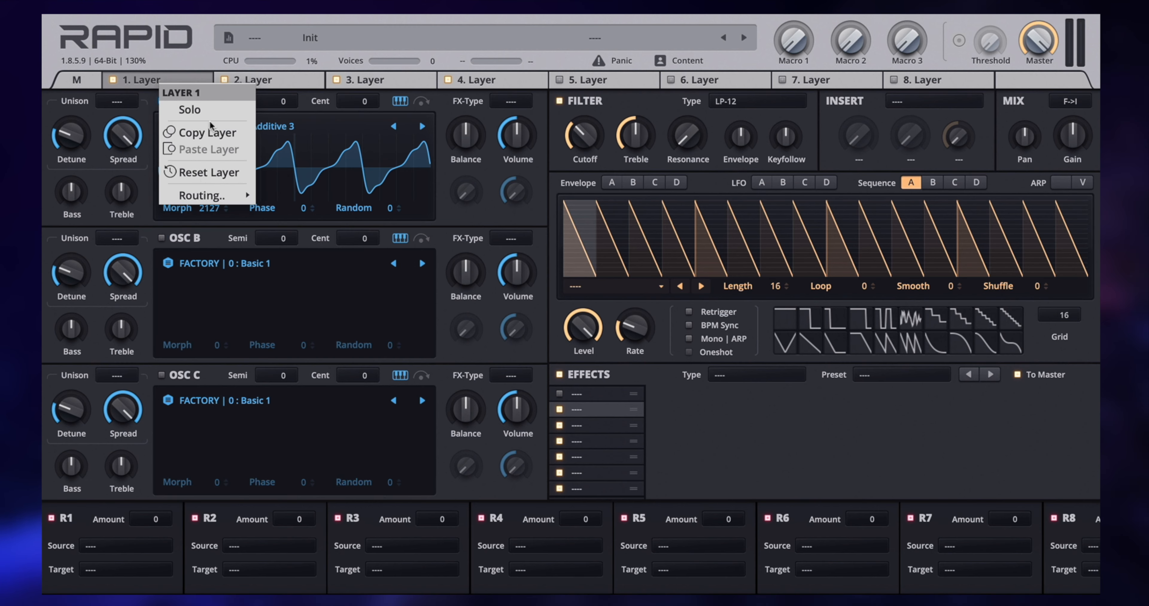
pyautogui.click(104, 70)
pyautogui.click(203, 56)
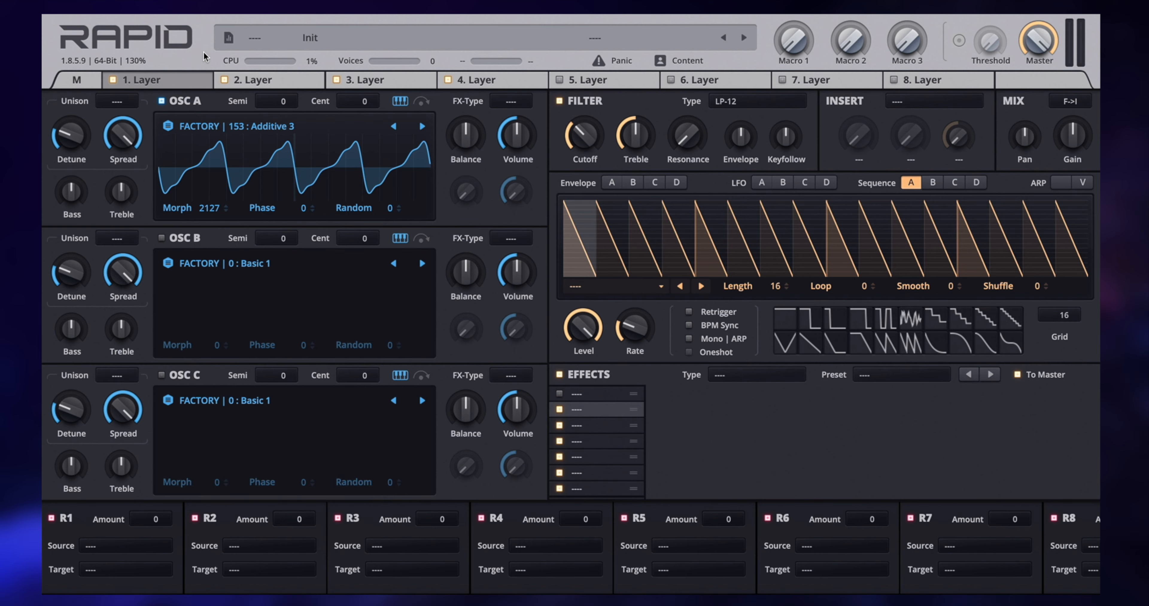
pyautogui.click(229, 38)
pyautogui.click(251, 72)
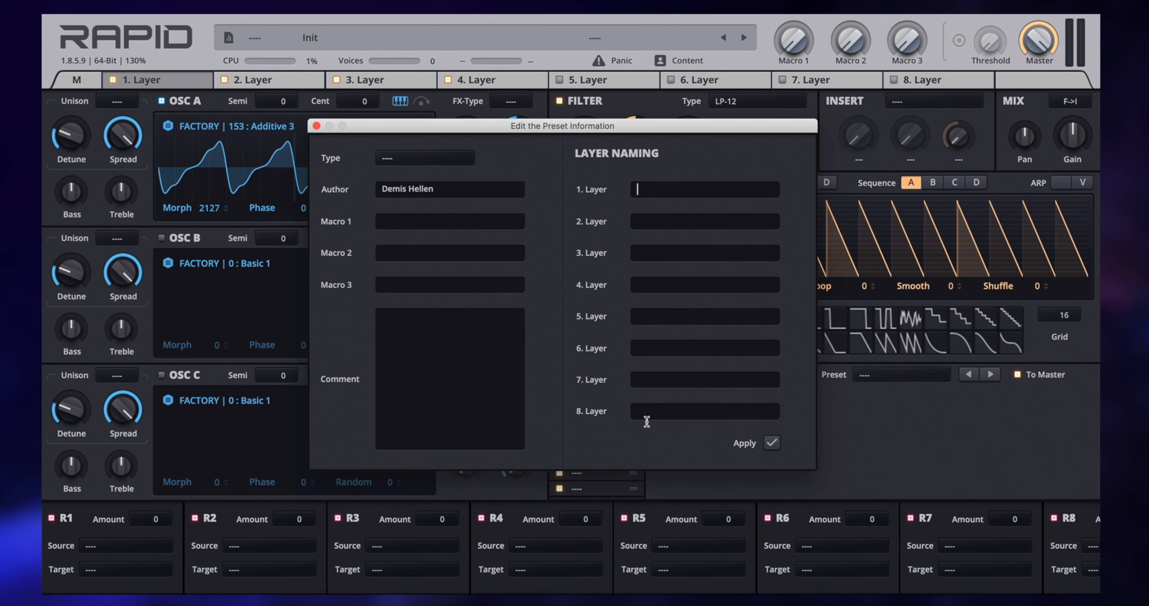
pyautogui.click(425, 157)
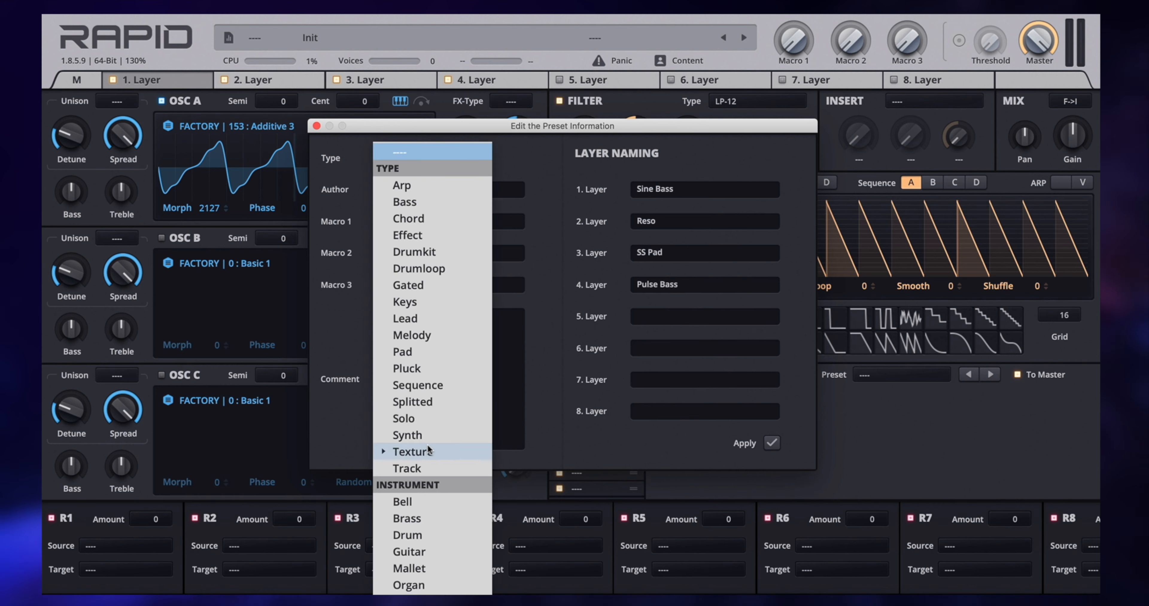
pyautogui.click(430, 385)
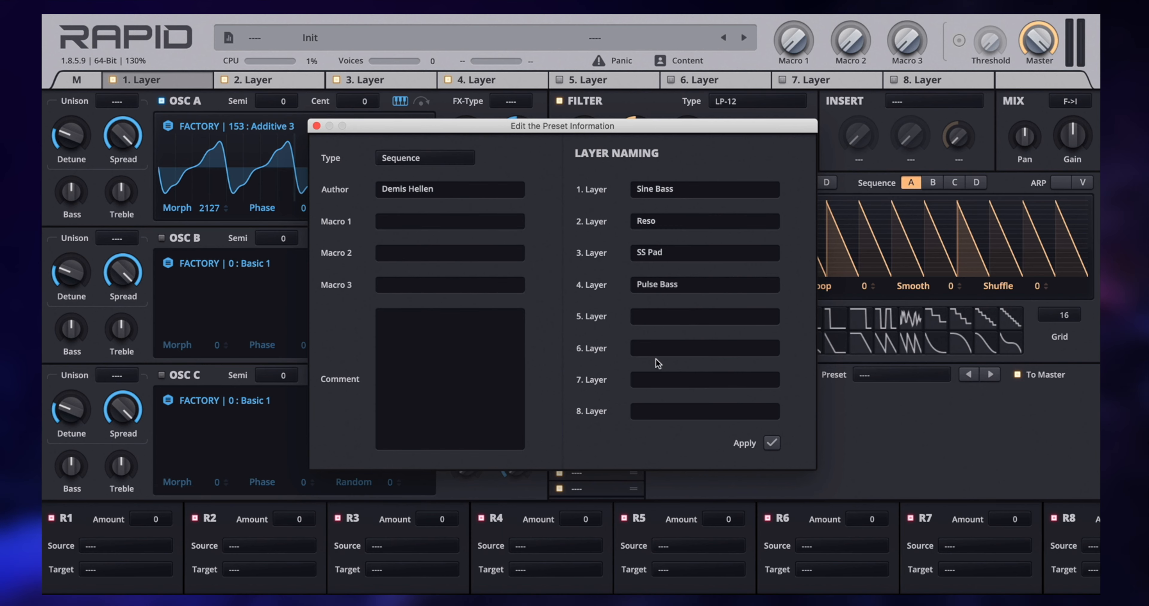
pyautogui.click(773, 443)
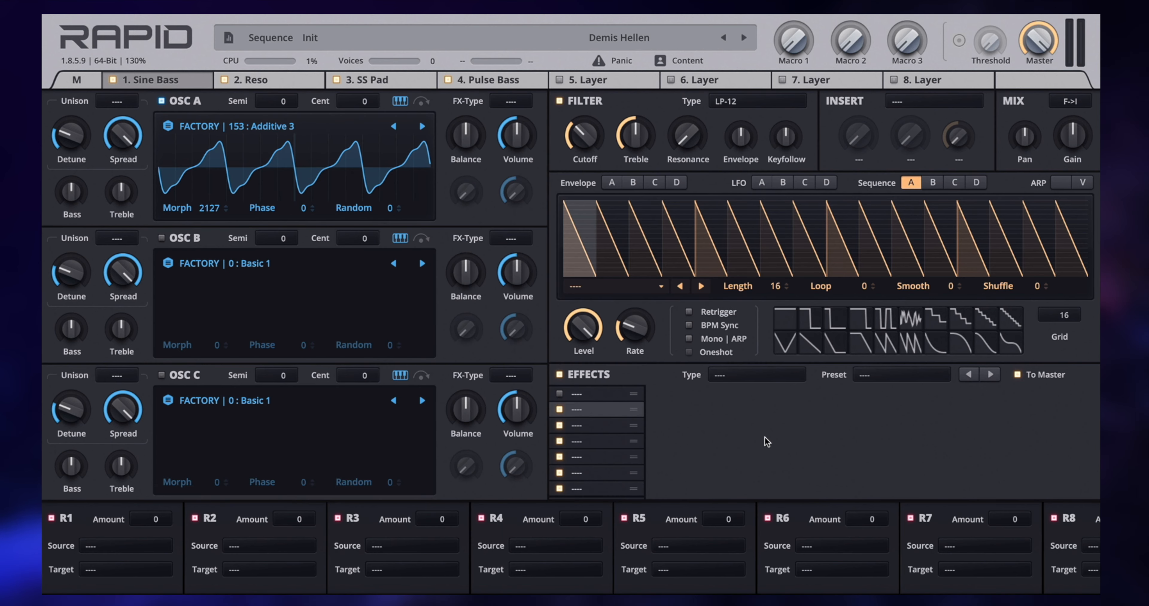
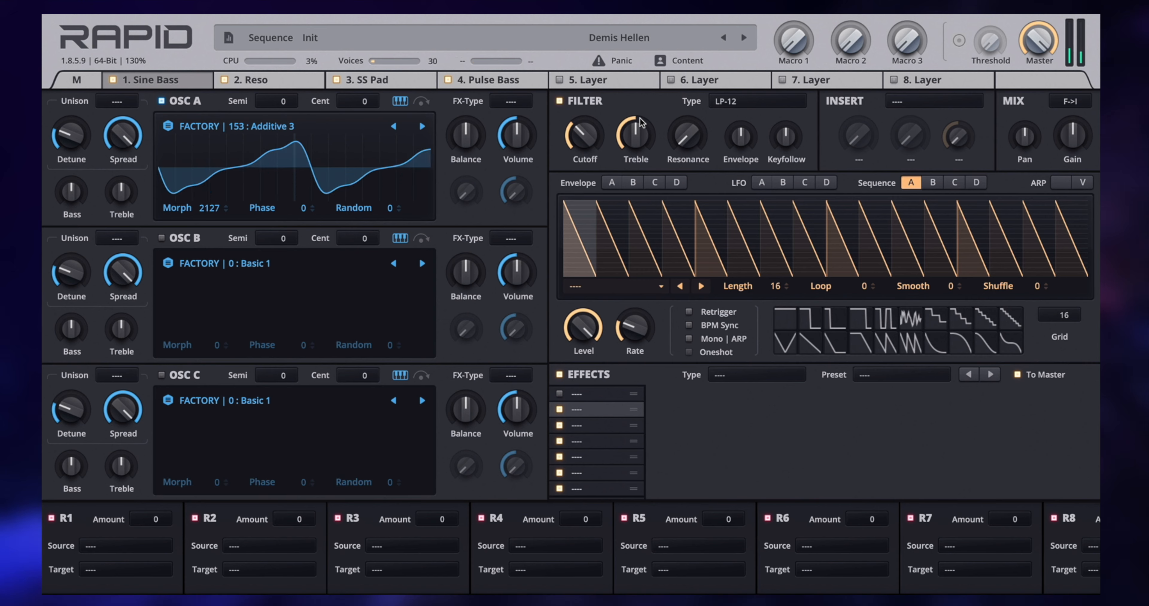
# Step: Try the Lowpass-Pro 24dB filter on the Sine Bass layer with Amplify at 42.92 %, and return to Lowpass 12dB
pyautogui.click(757, 104)
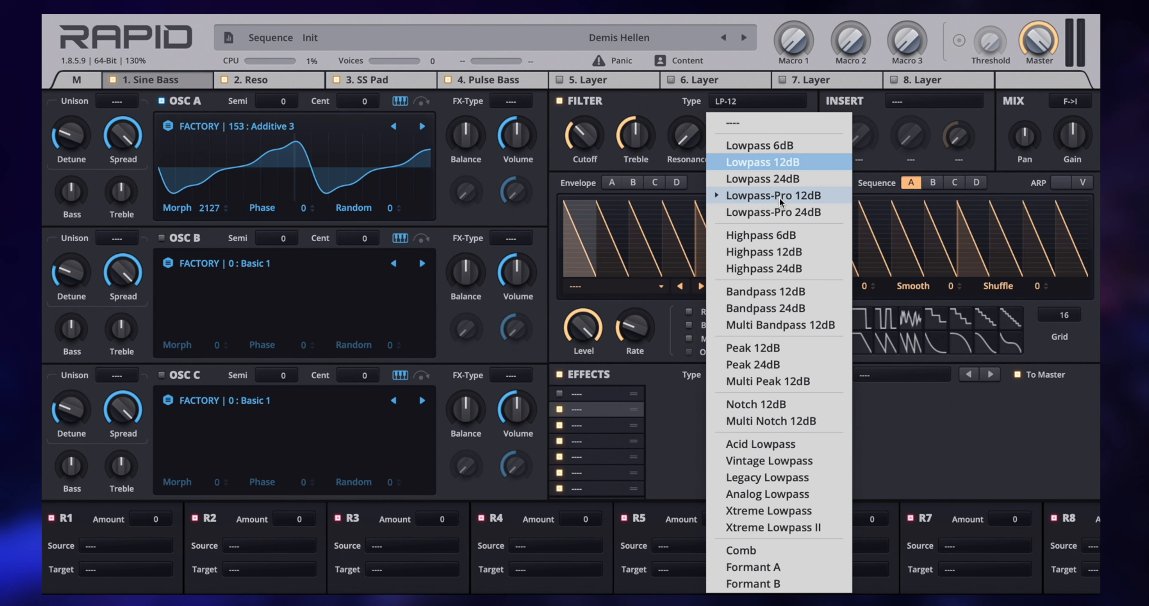
pyautogui.click(787, 212)
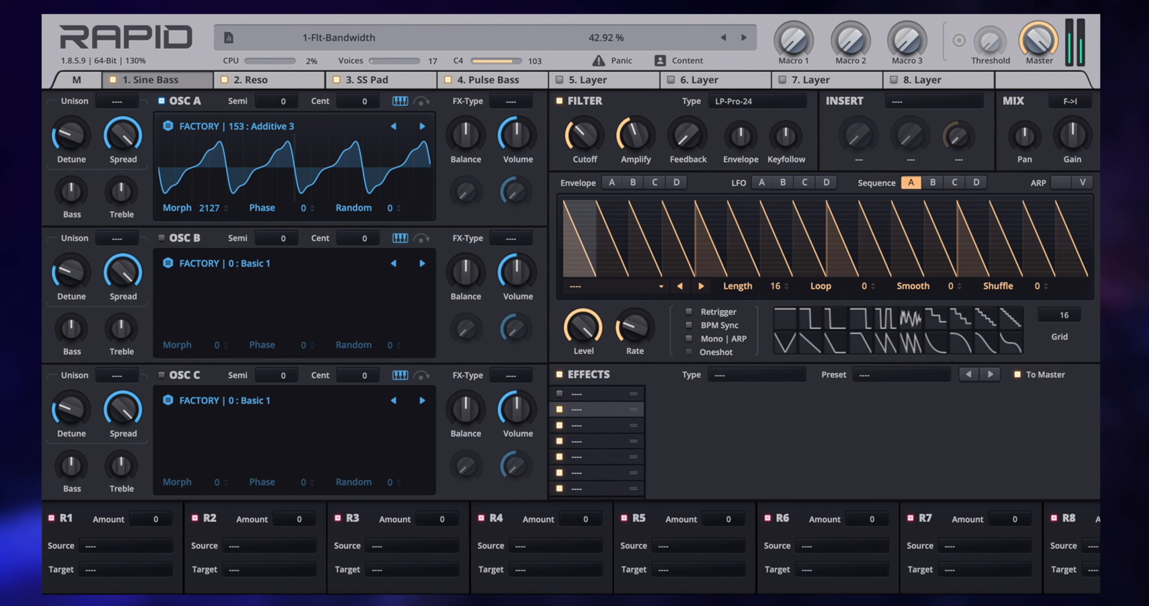
pyautogui.click(739, 102)
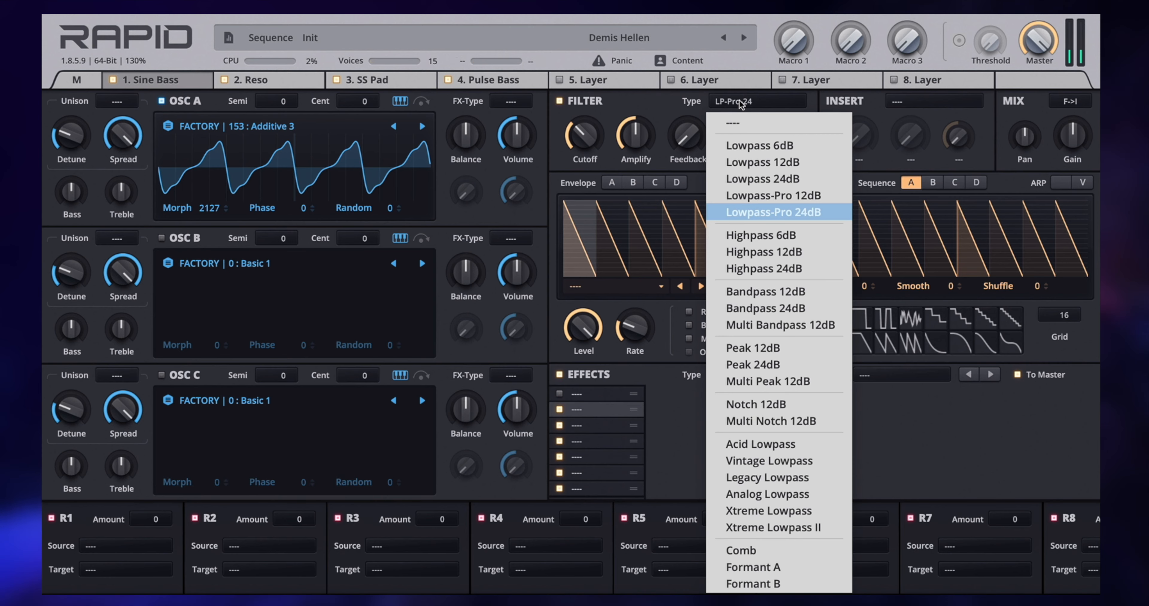
pyautogui.click(747, 163)
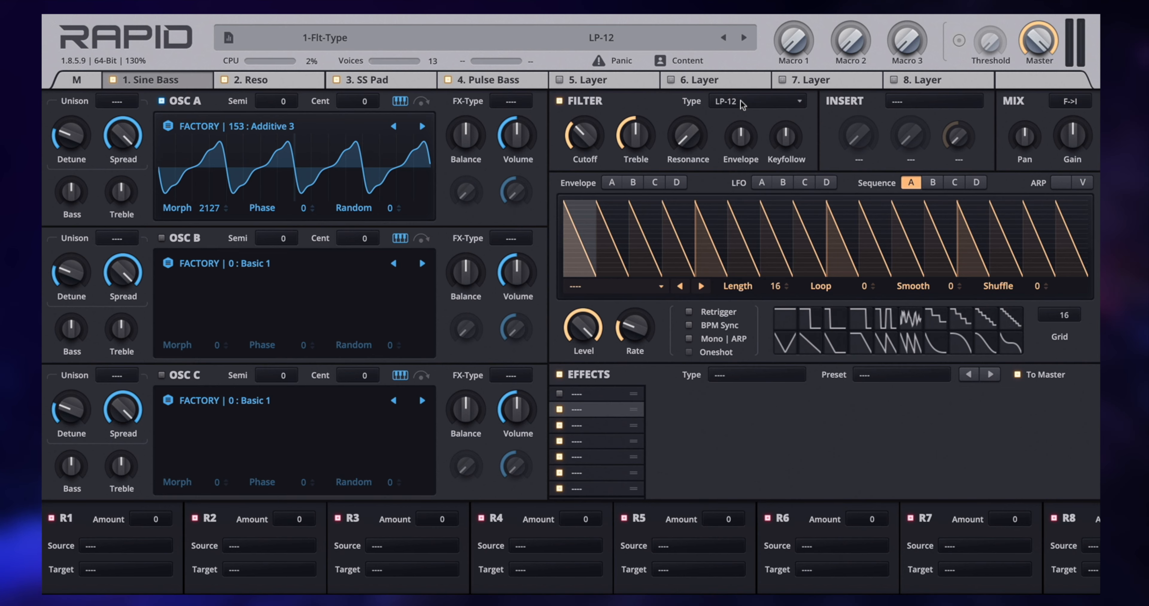
# Step: Switch the Pulse Bass layer's filter to Lowpass-Pro 24dB with Amplify at 69.82 %, and set its Sequence A to cutoff amount to +10
pyautogui.click(494, 80)
pyautogui.click(739, 102)
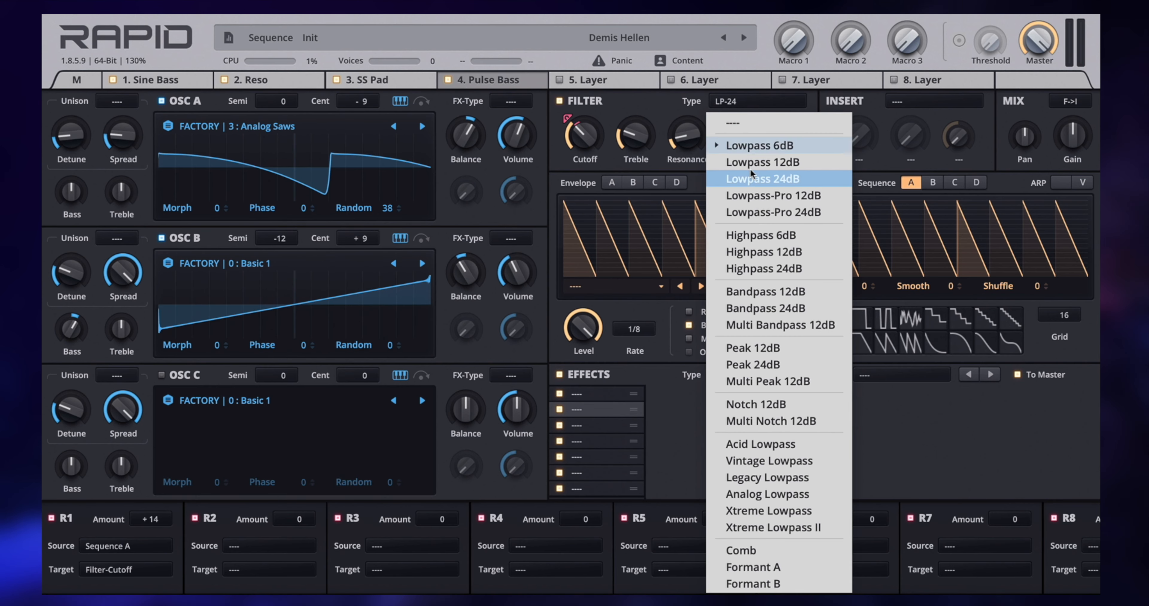
pyautogui.click(763, 211)
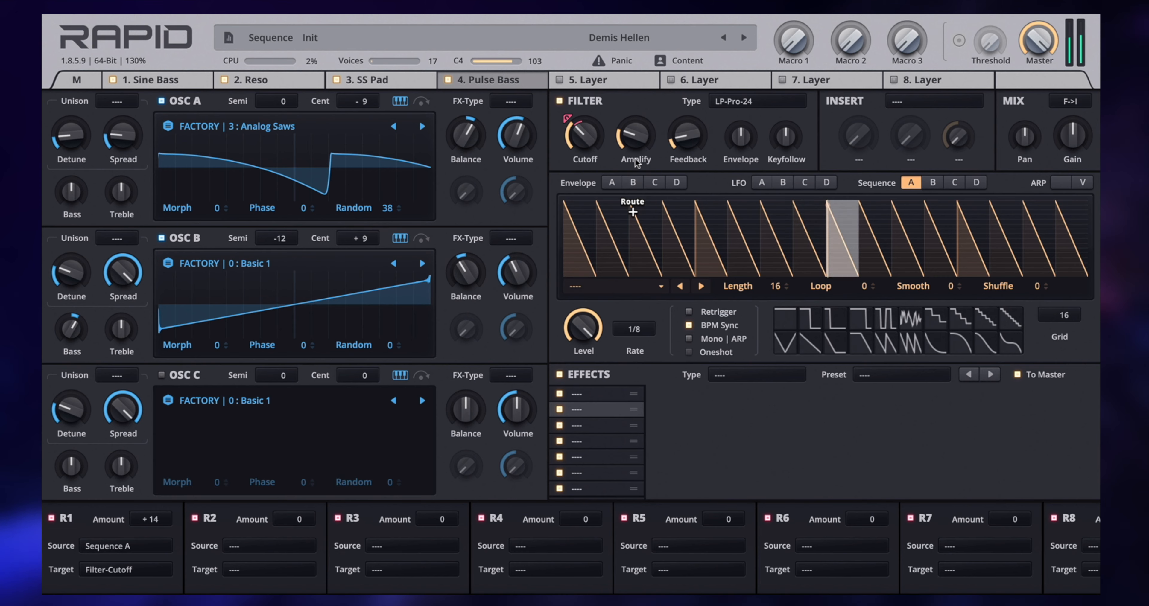
pyautogui.moveTo(636, 136); pyautogui.dragTo(635, 127)
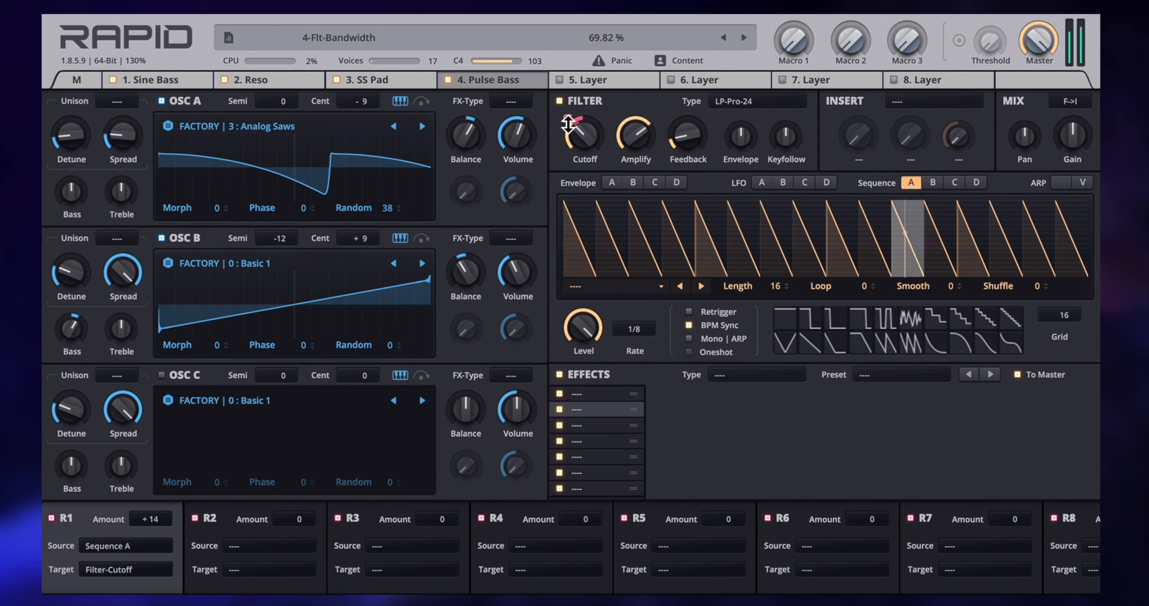
pyautogui.moveTo(568, 118); pyautogui.dragTo(568, 117)
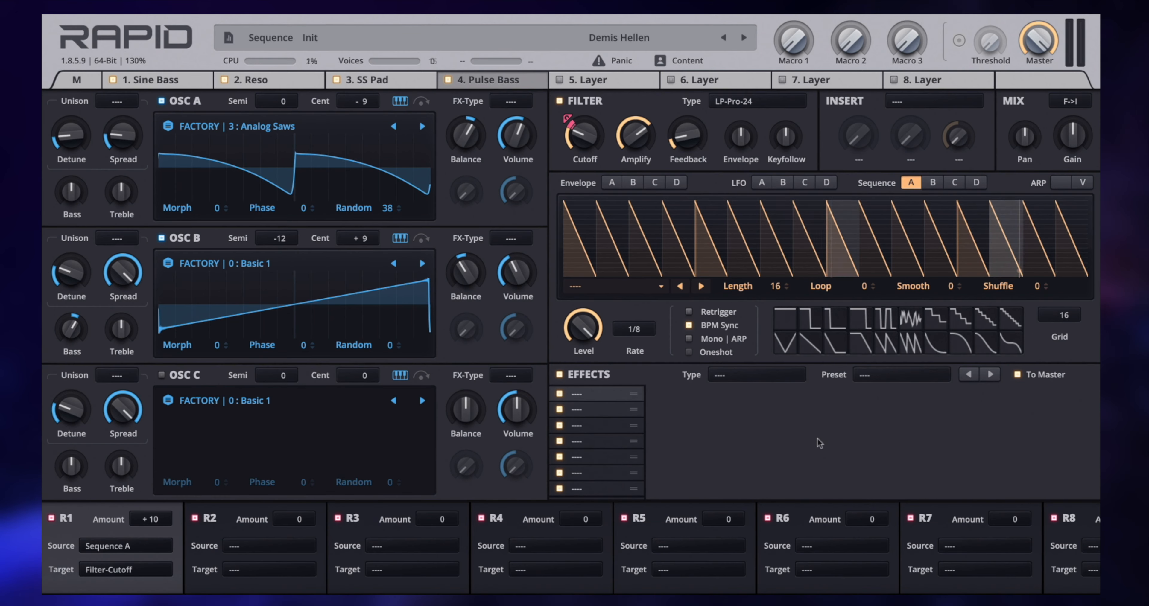
# Step: Add a Distortion effect to the Pulse Bass layer and load its Warm preset
pyautogui.click(772, 377)
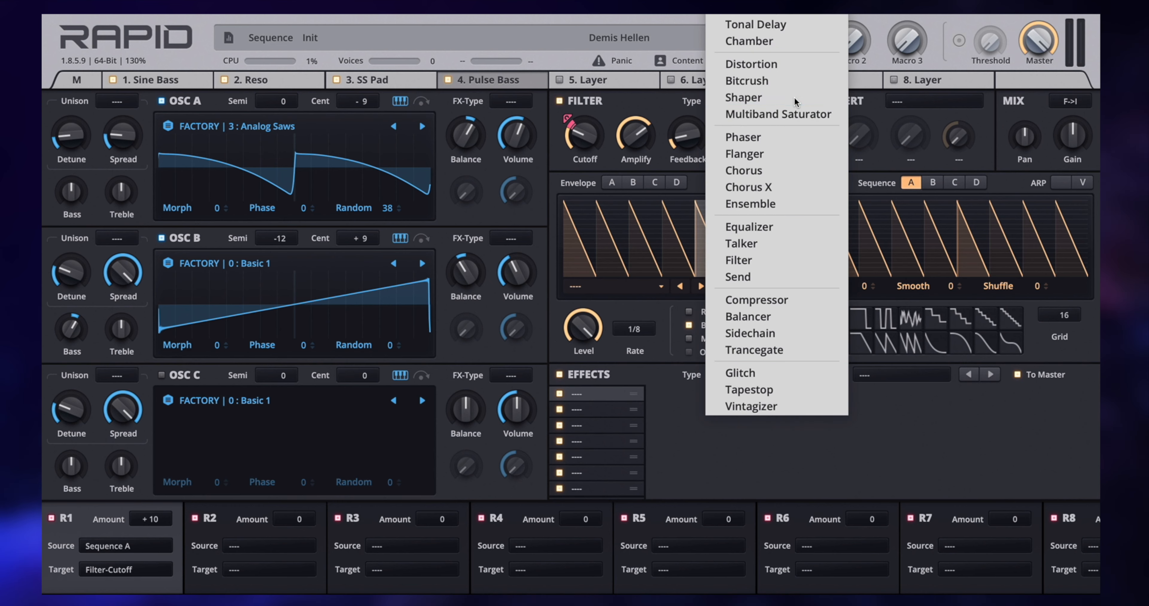
pyautogui.click(767, 63)
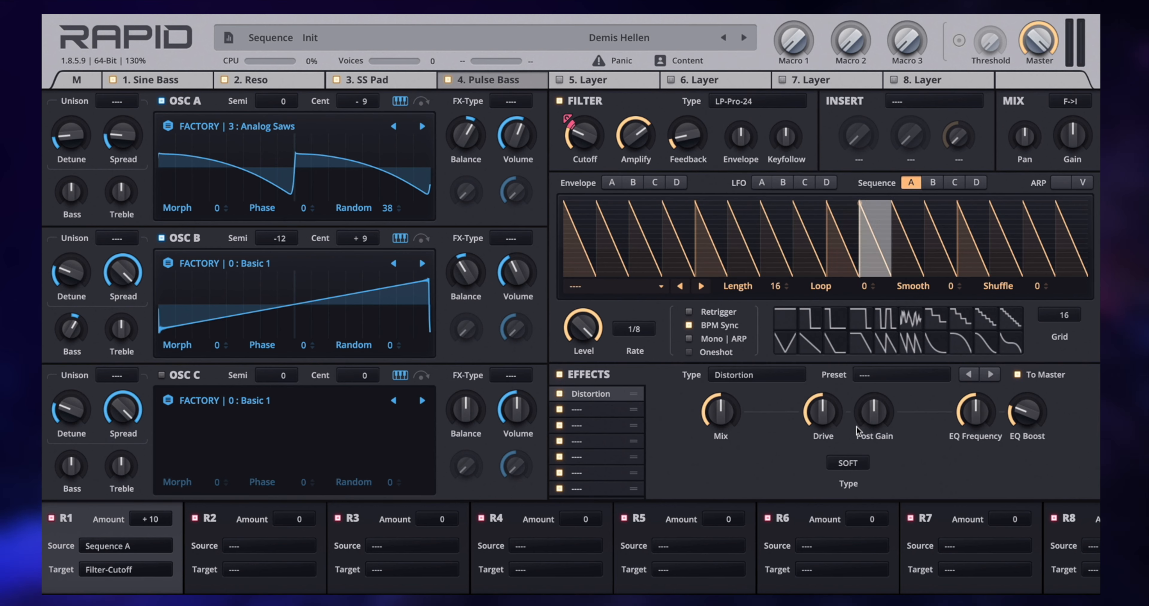
pyautogui.click(886, 376)
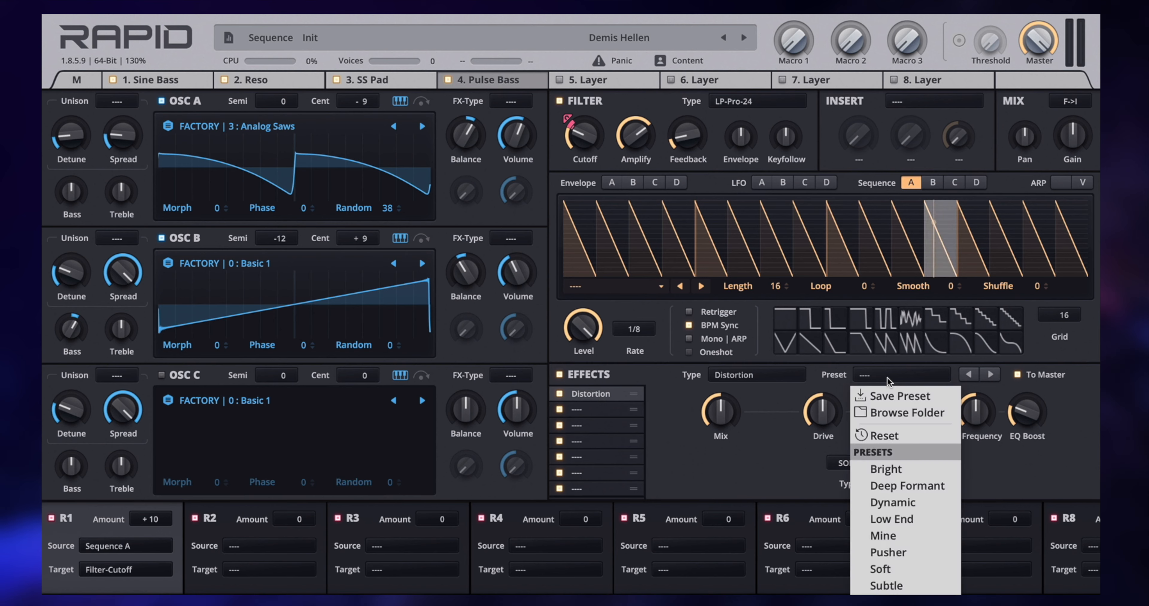
pyautogui.click(767, 506)
pyautogui.click(848, 463)
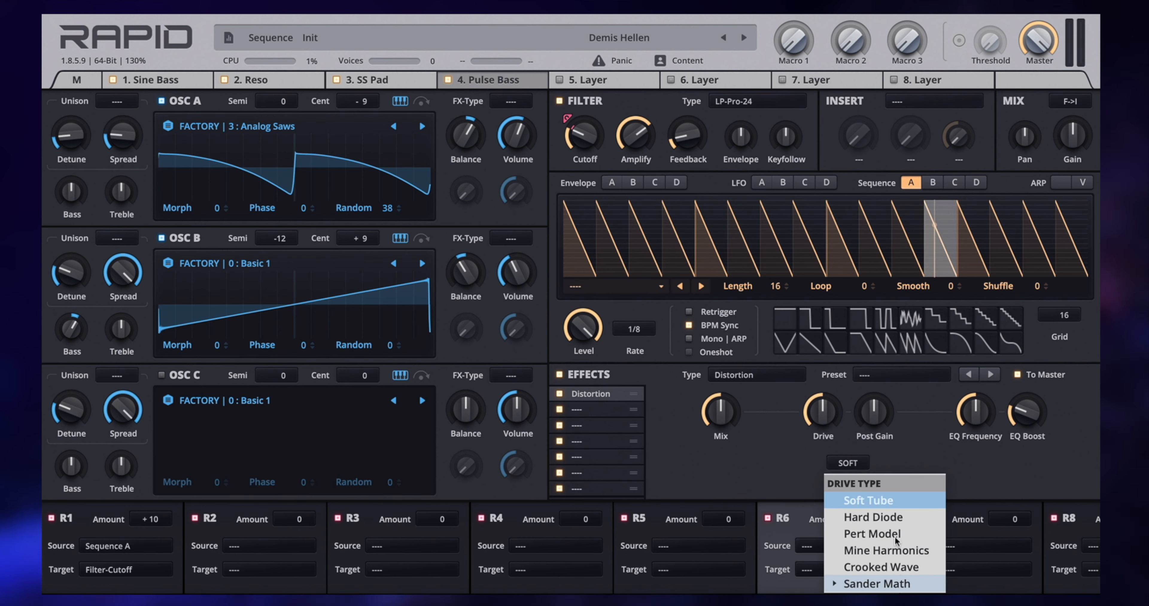
pyautogui.click(958, 469)
pyautogui.click(898, 378)
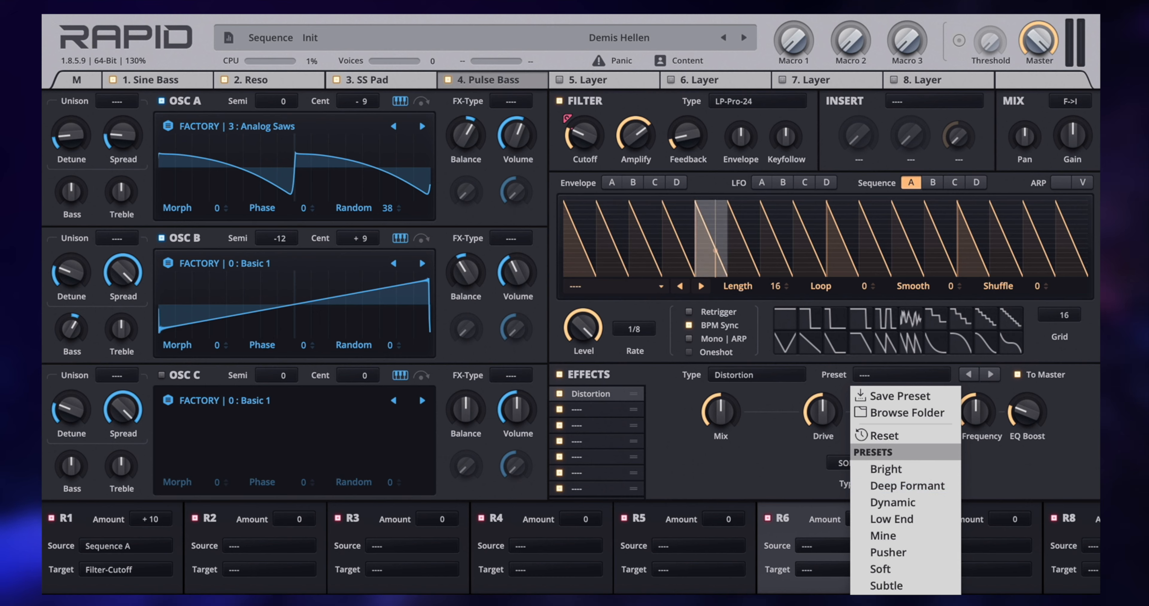
pyautogui.click(899, 602)
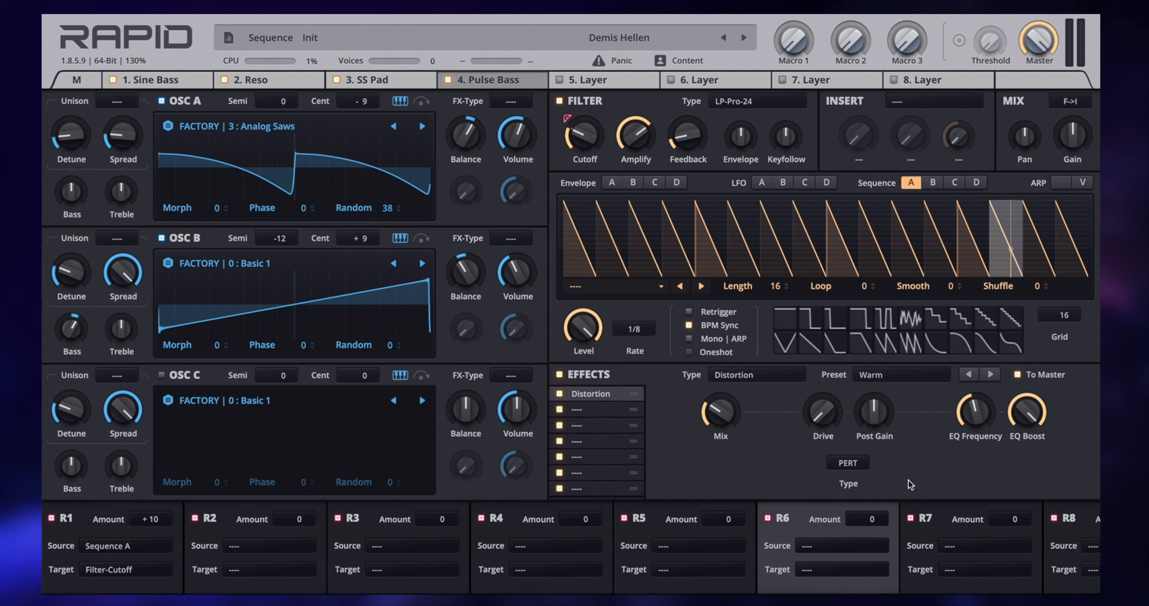
# Step: Solo the Pulse Bass layer and set its distortion mix to 45.22 % and drive to 23.09 %
pyautogui.rightClick(512, 82)
pyautogui.click(537, 113)
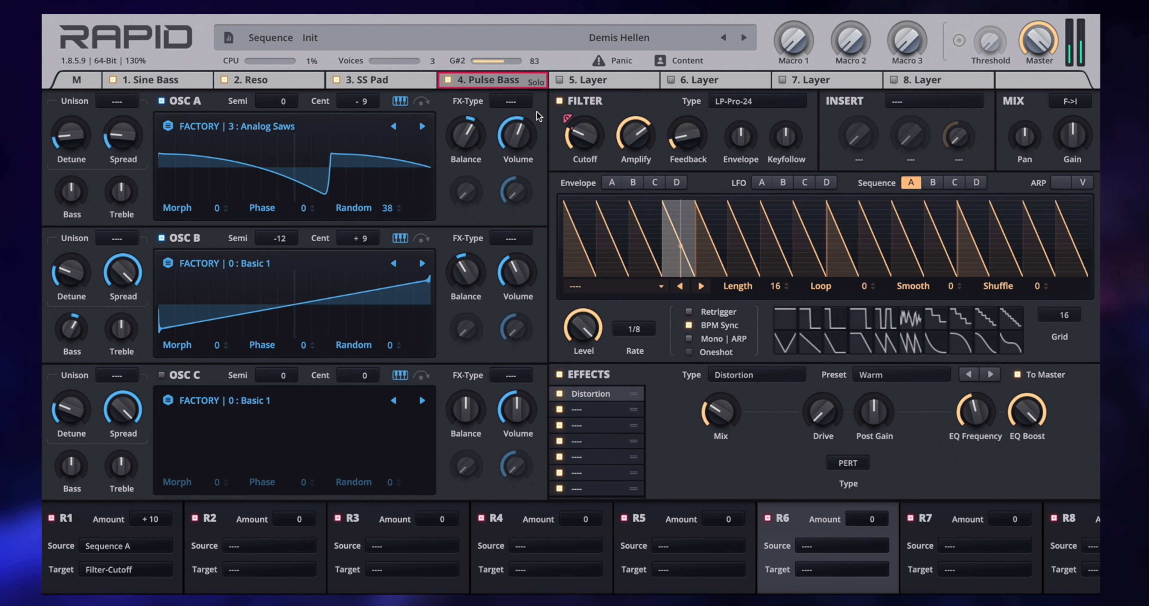
pyautogui.moveTo(817, 413); pyautogui.dragTo(818, 396)
pyautogui.moveTo(719, 413); pyautogui.dragTo(720, 404)
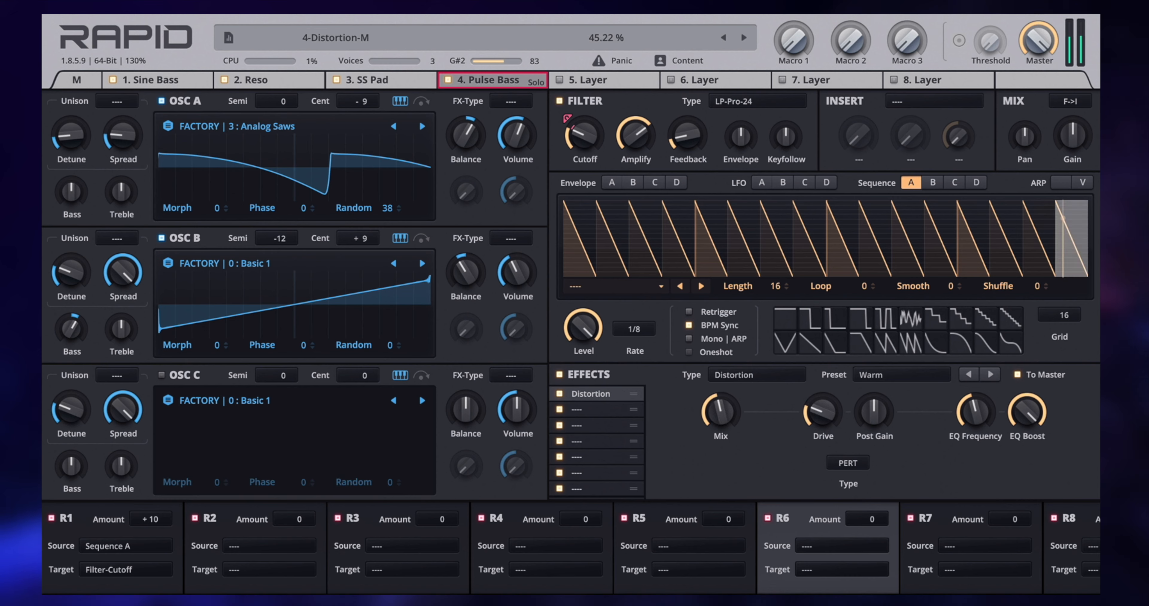
pyautogui.moveTo(816, 415); pyautogui.dragTo(816, 421)
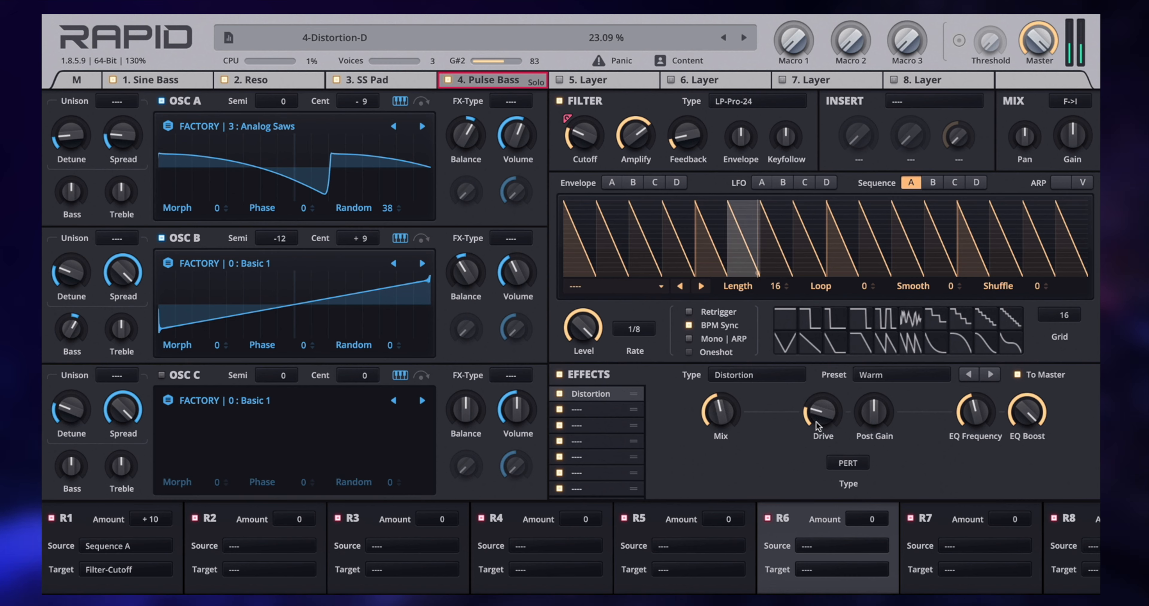
# Step: Compare the Pulse Bass sound with the distortion bypassed and engaged, and end the layer's solo
pyautogui.click(560, 394)
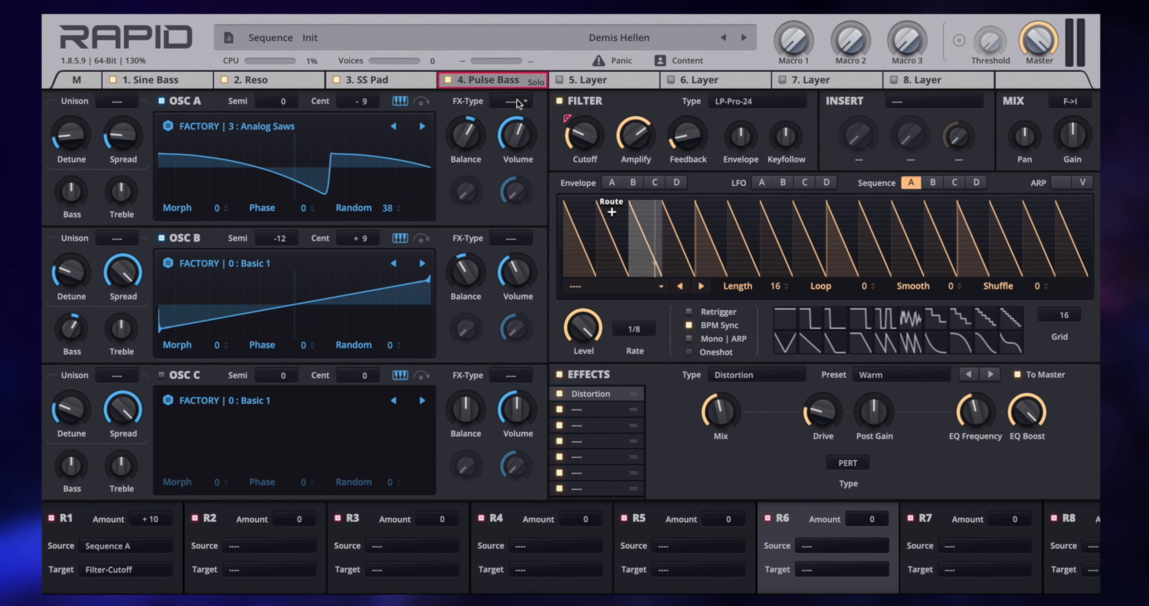
pyautogui.rightClick(491, 81)
pyautogui.click(513, 99)
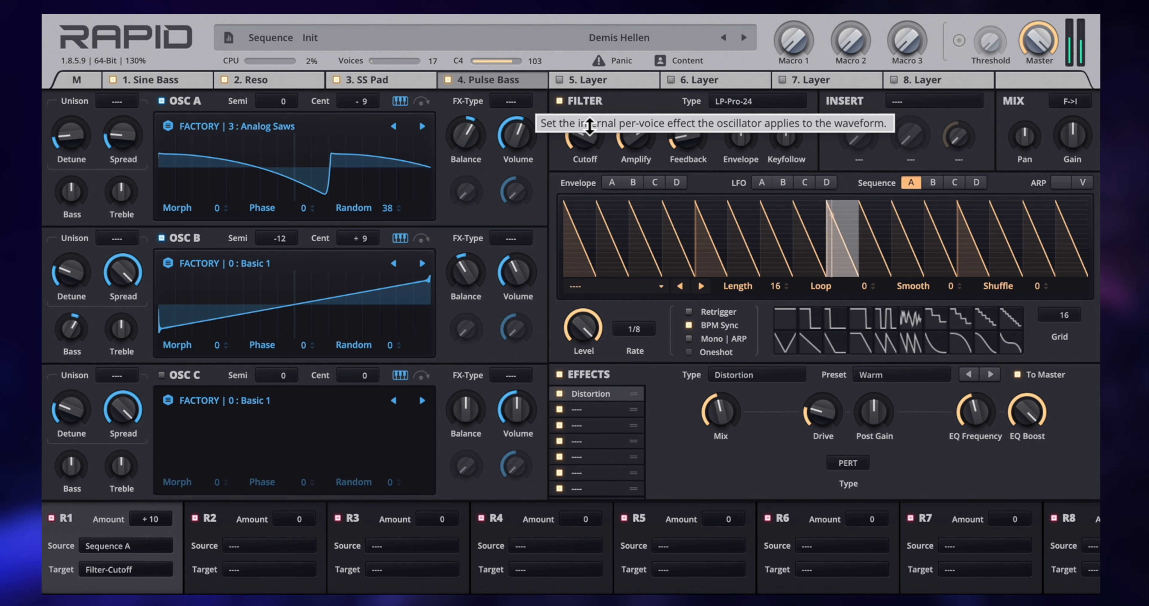
# Step: Lower the Pulse Bass filter cutoff with a Sequence A amount of +11, and set the filter keyfollow to +21.34 %
pyautogui.moveTo(590, 129); pyautogui.dragTo(590, 138)
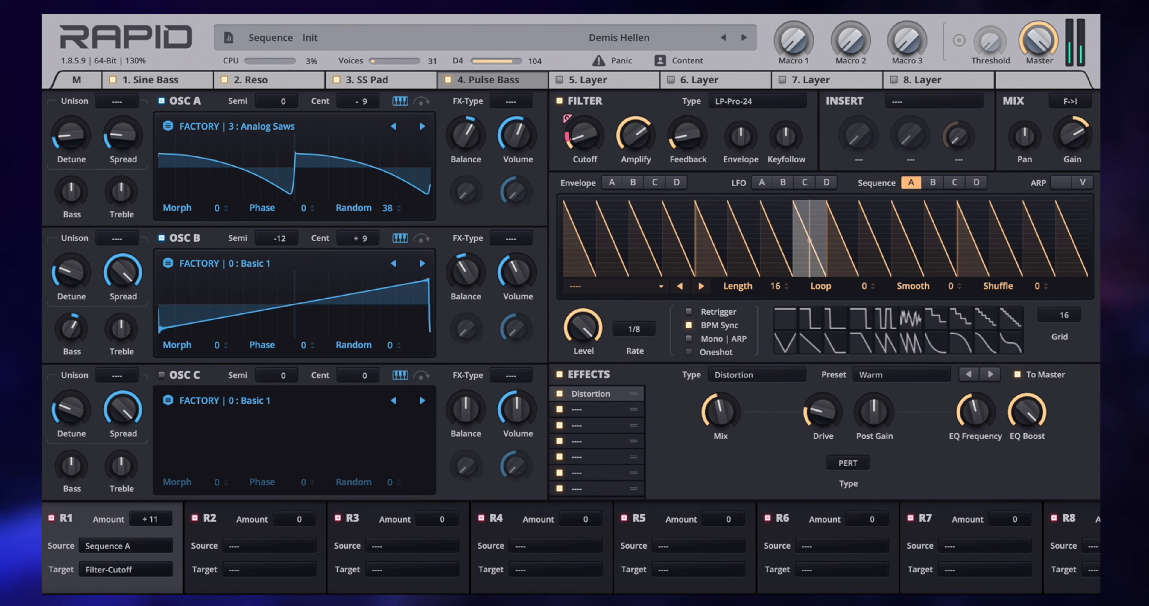
pyautogui.moveTo(772, 145)
pyautogui.mouseDown()
pyautogui.moveTo(772, 183)
pyautogui.moveTo(772, 138)
pyautogui.mouseUp()
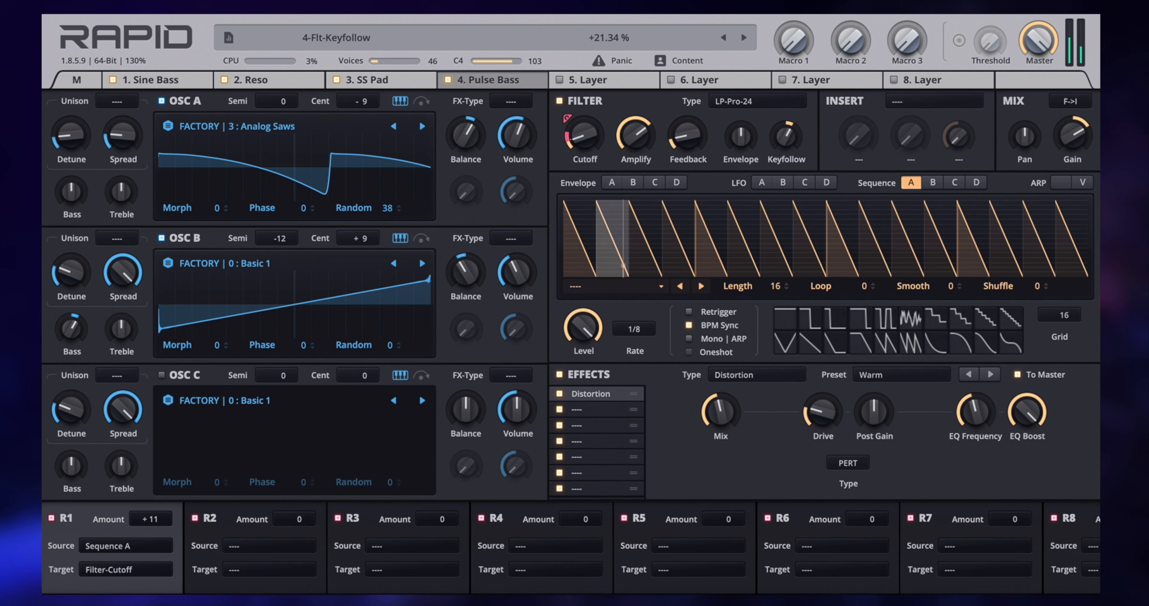
# Step: Set the Pulse Bass layer's level to 64.74 % in the master mixer and return to the Pulse Bass settings
pyautogui.click(66, 81)
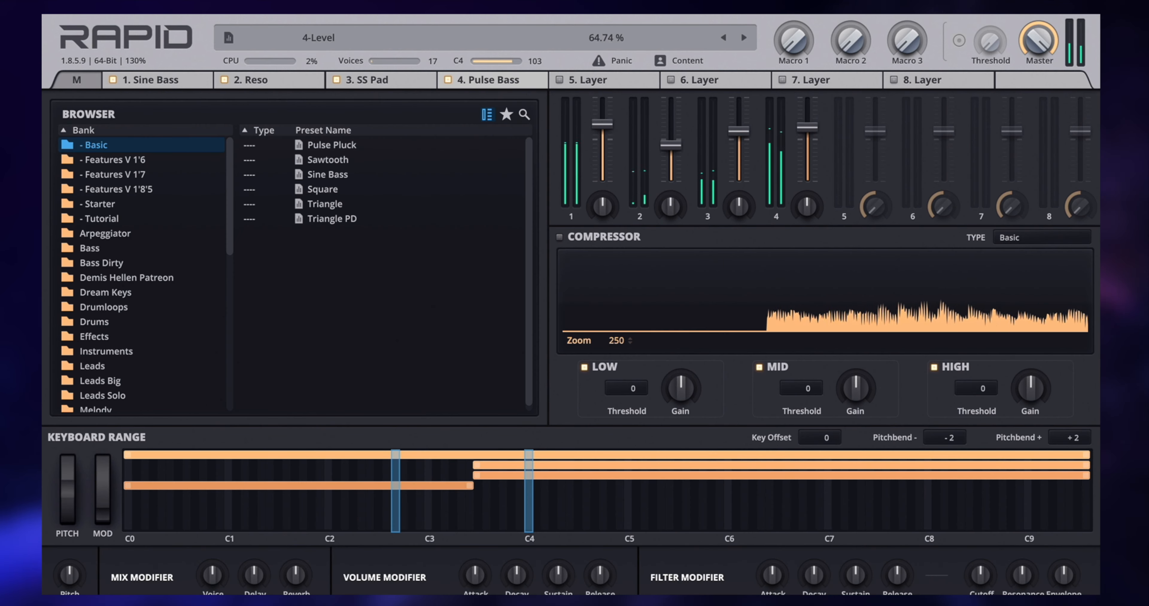
pyautogui.click(129, 83)
pyautogui.click(454, 83)
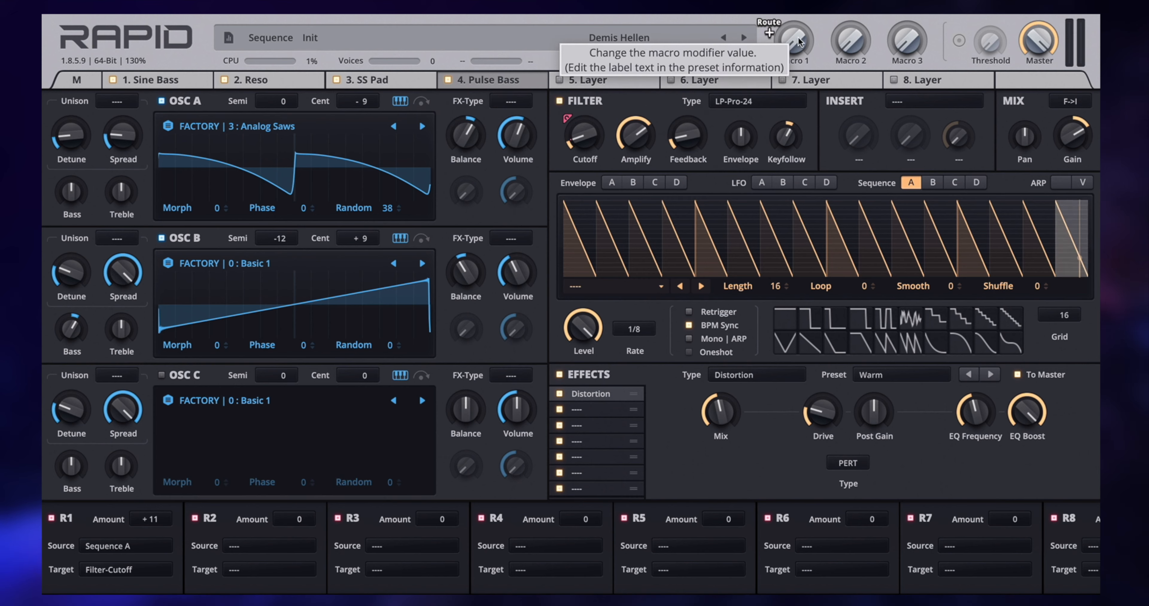
# Step: Route Macro 1 to the Pulse Bass filter cutoff with an amount of +40 and start MIDI learn for the macro
pyautogui.click(790, 38)
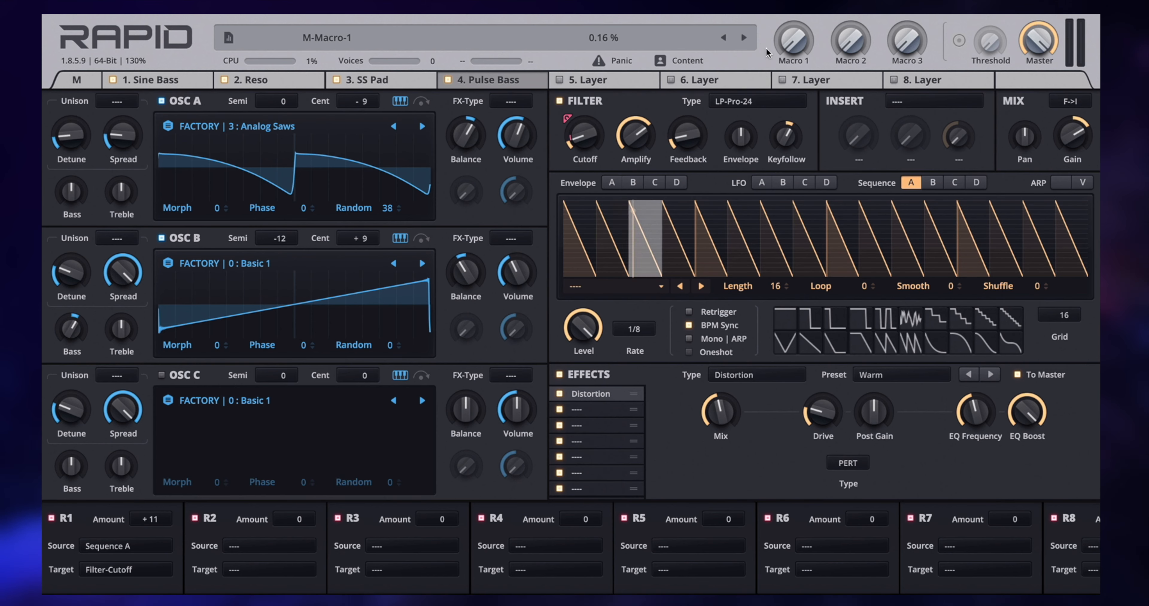
pyautogui.moveTo(768, 30); pyautogui.dragTo(582, 138)
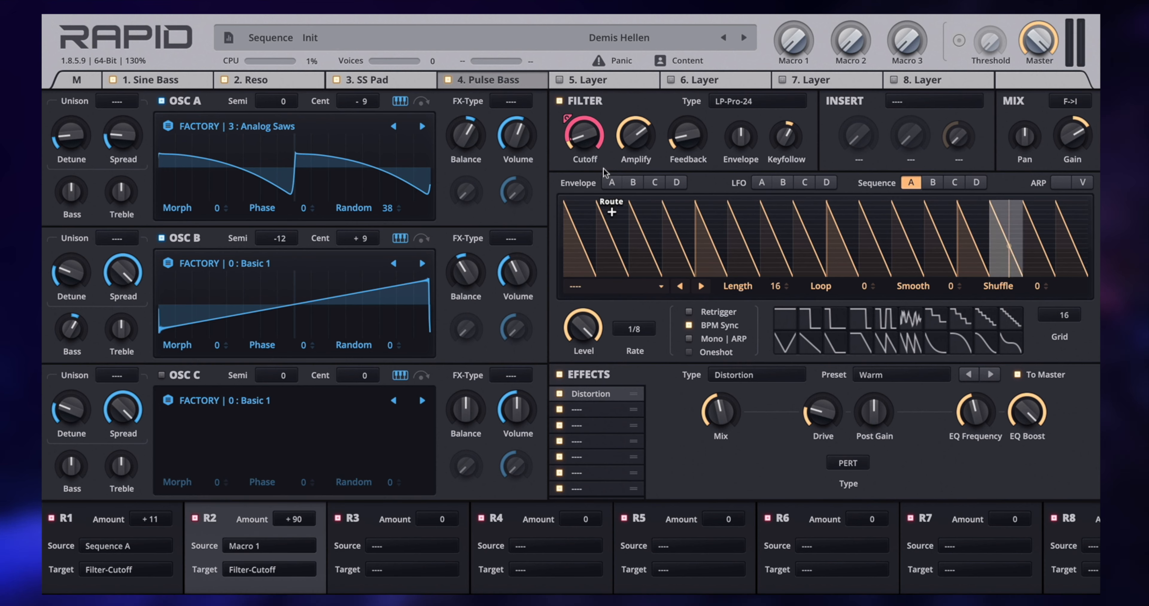
pyautogui.moveTo(569, 118); pyautogui.dragTo(569, 163)
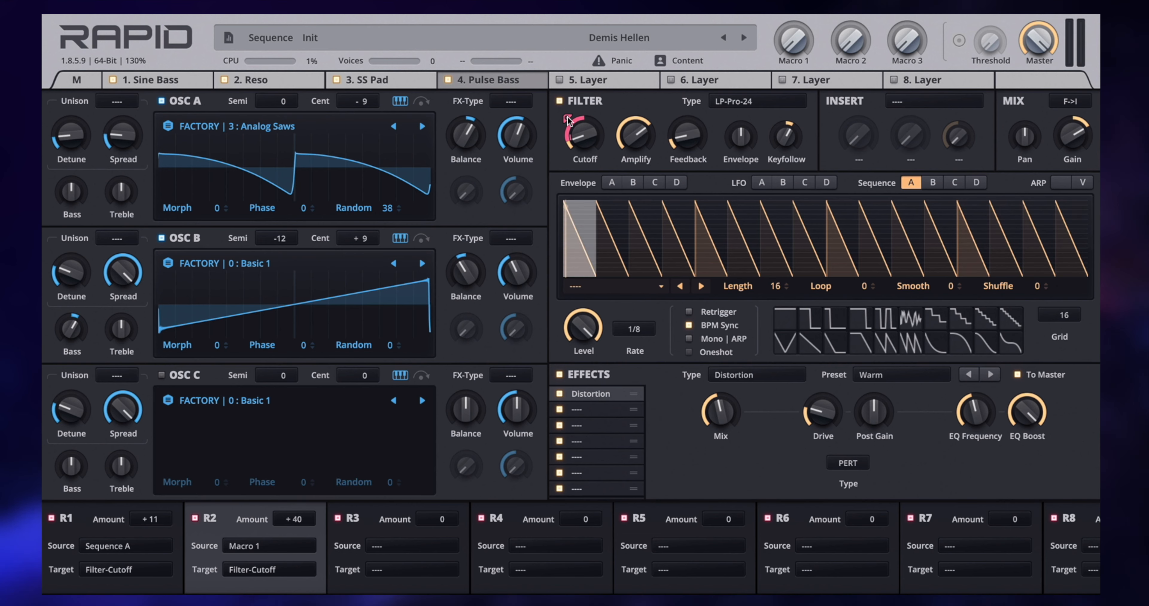
pyautogui.rightClick(794, 38)
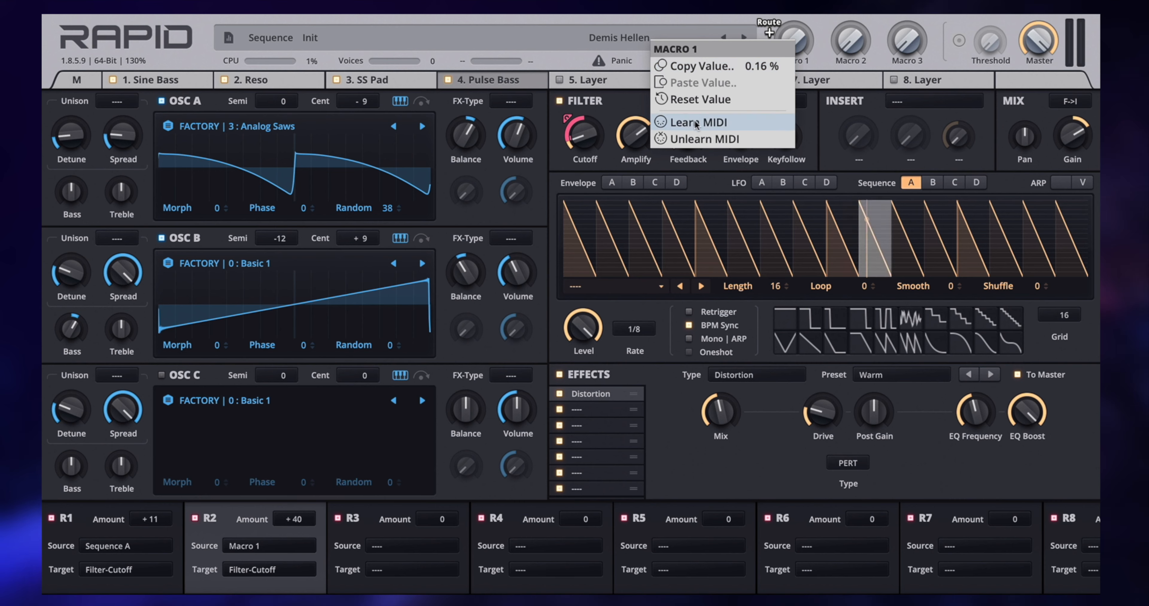
pyautogui.click(730, 123)
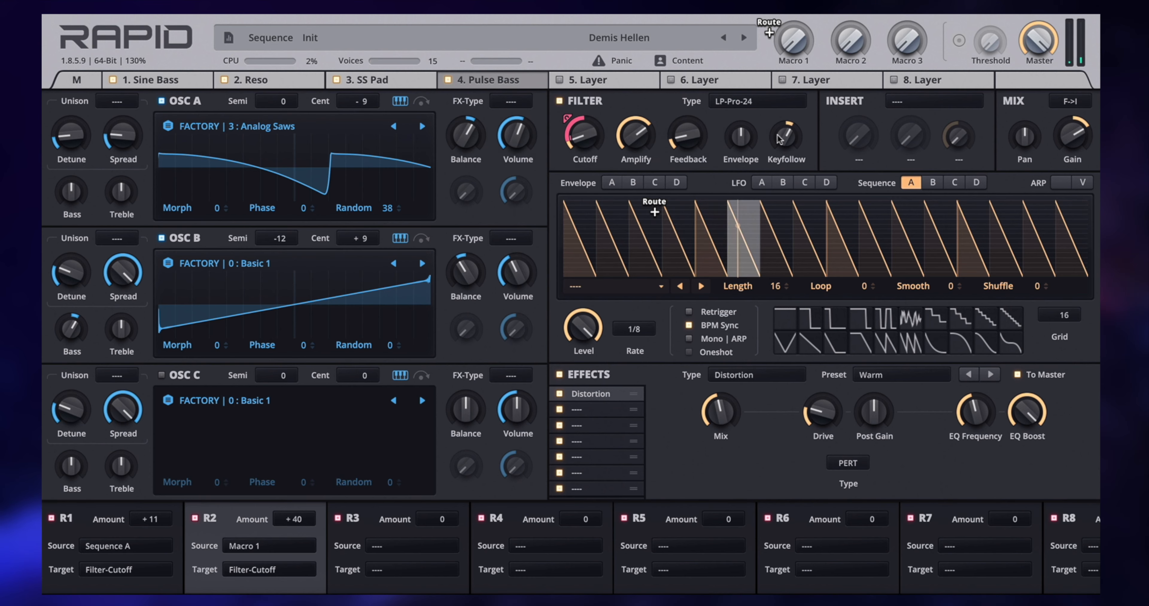
# Step: Route Macro 1 to the Pulse Bass filter's Amplify with an amount of -53 and set its cutoff amount to +55
pyautogui.moveTo(769, 33); pyautogui.dragTo(631, 142)
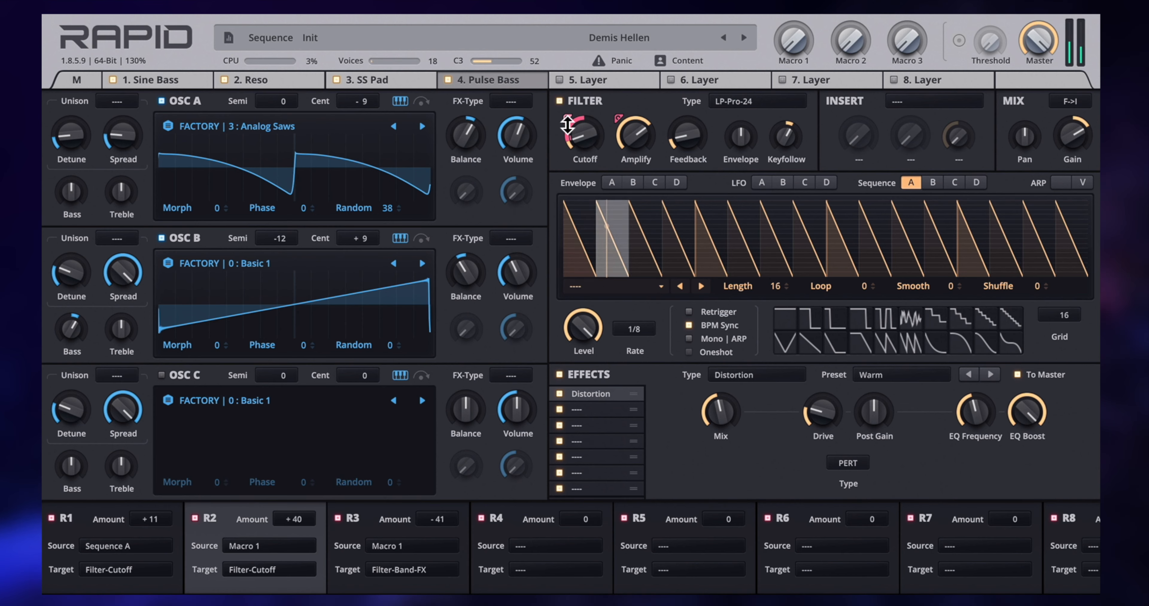
pyautogui.moveTo(568, 119); pyautogui.dragTo(619, 130)
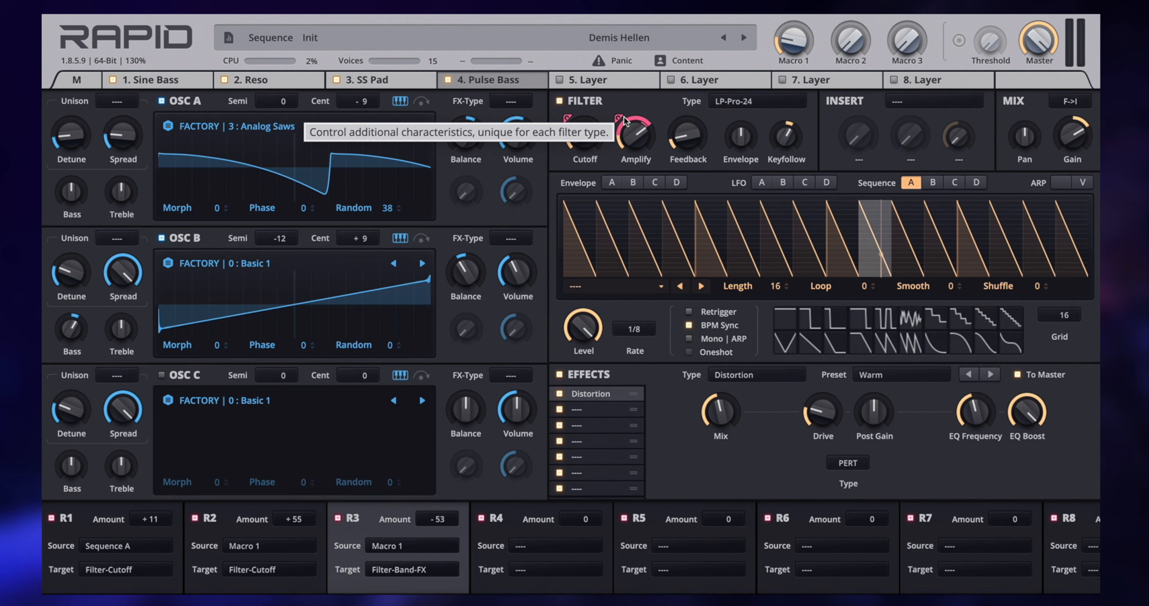
# Step: Label Macro 1 as "Bass Filte" in the preset information
pyautogui.click(77, 79)
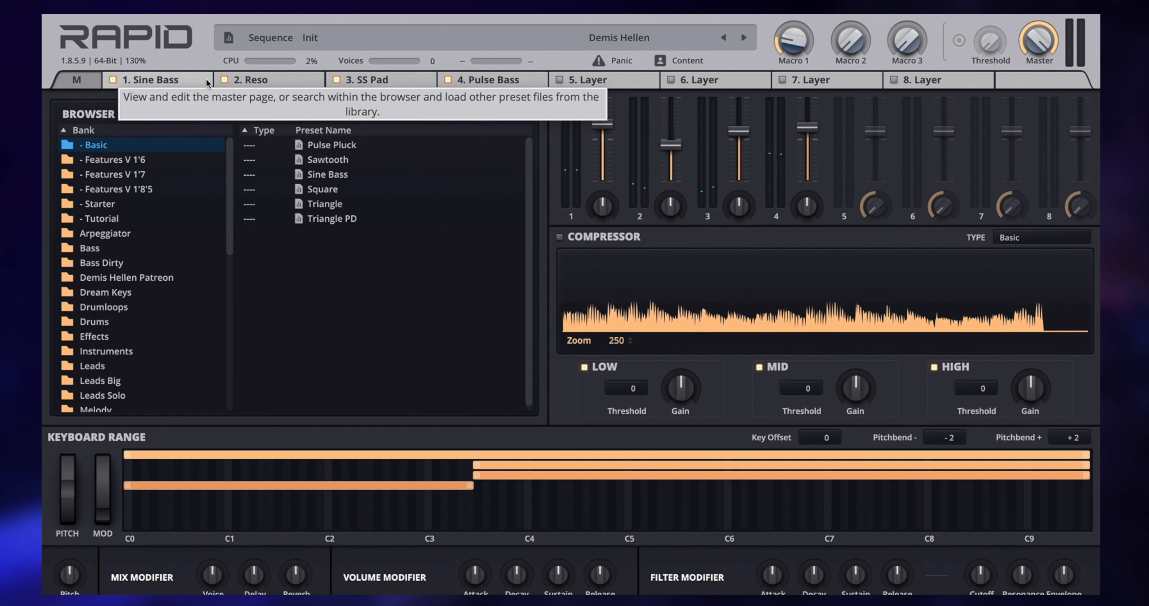
pyautogui.click(227, 37)
pyautogui.click(243, 72)
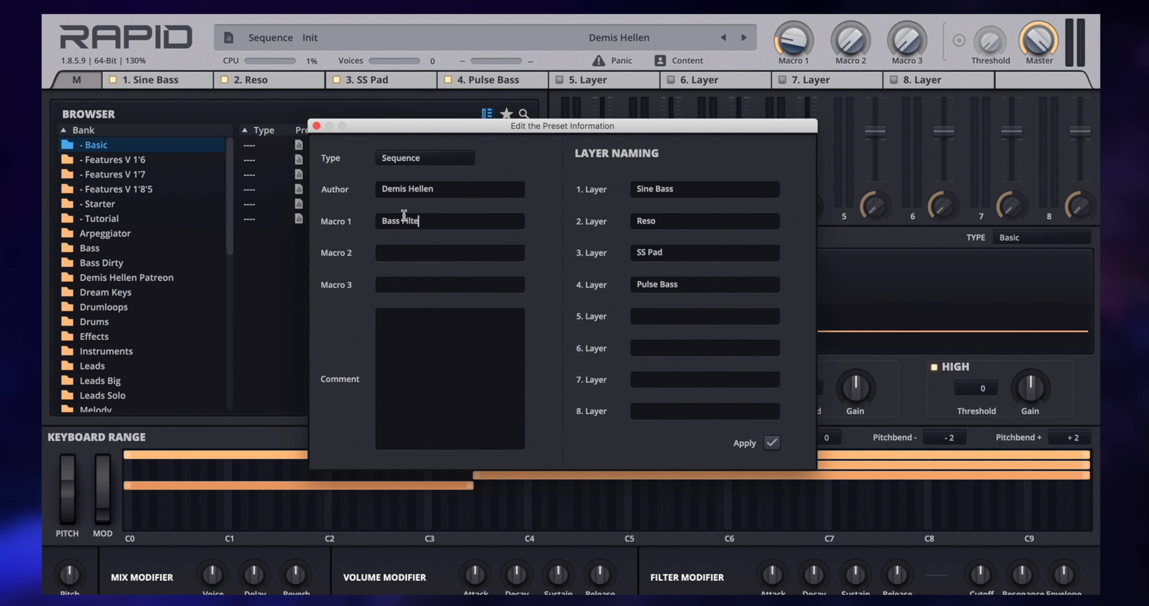
pyautogui.press('Return')
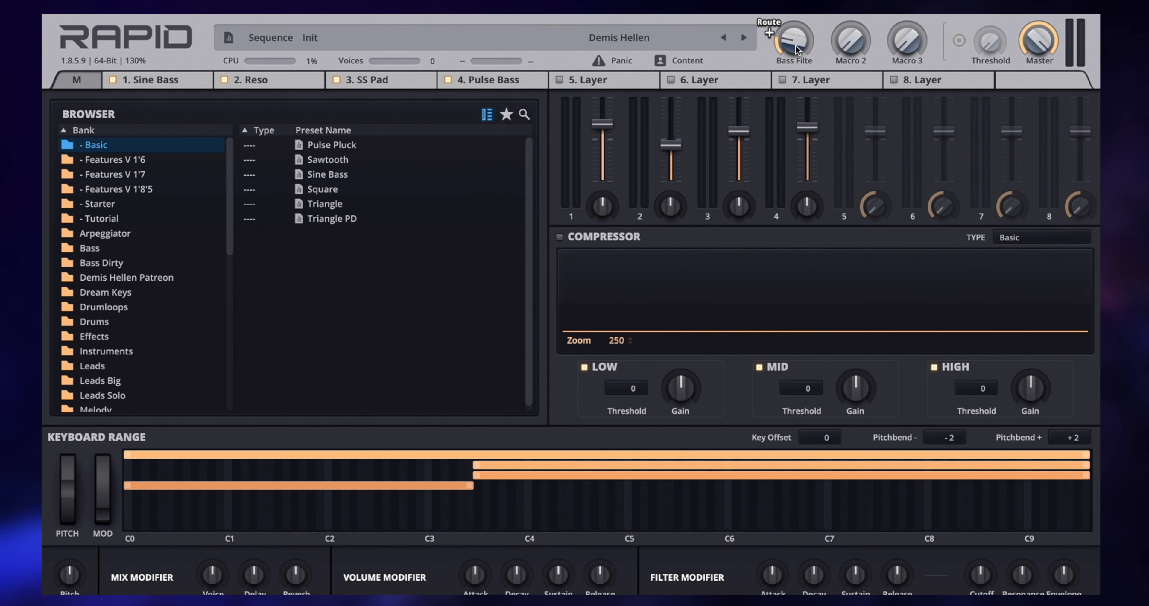
# Step: Rename Macro 1 to "Bs Filter" in the preset information and apply the change
pyautogui.click(228, 39)
pyautogui.click(252, 86)
pyautogui.press('Escape')
pyautogui.click(230, 38)
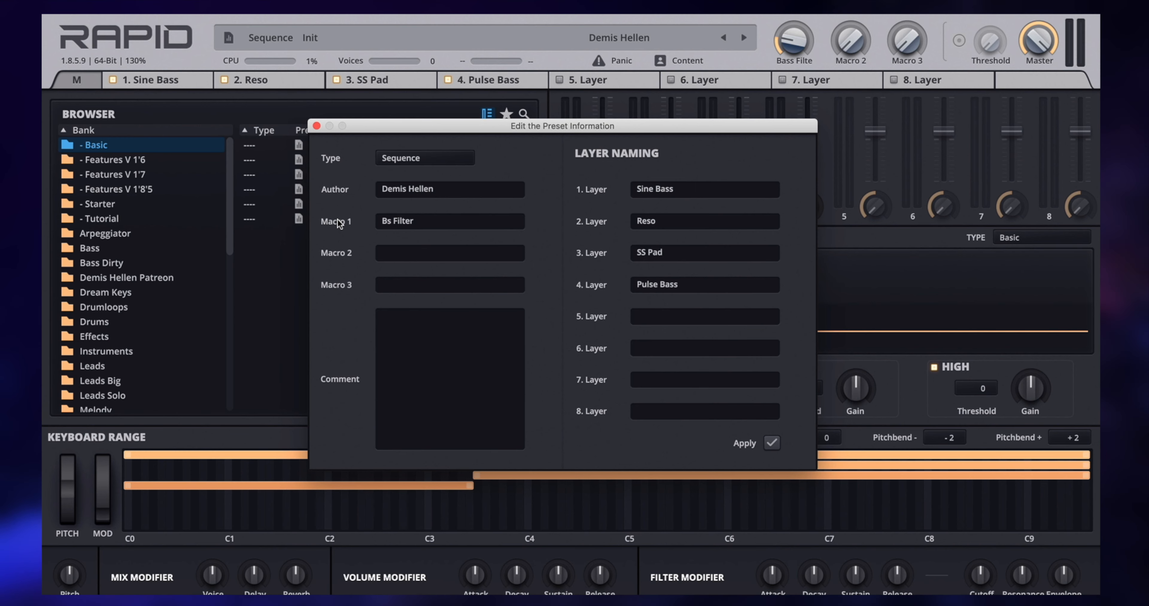
pyautogui.press('Return')
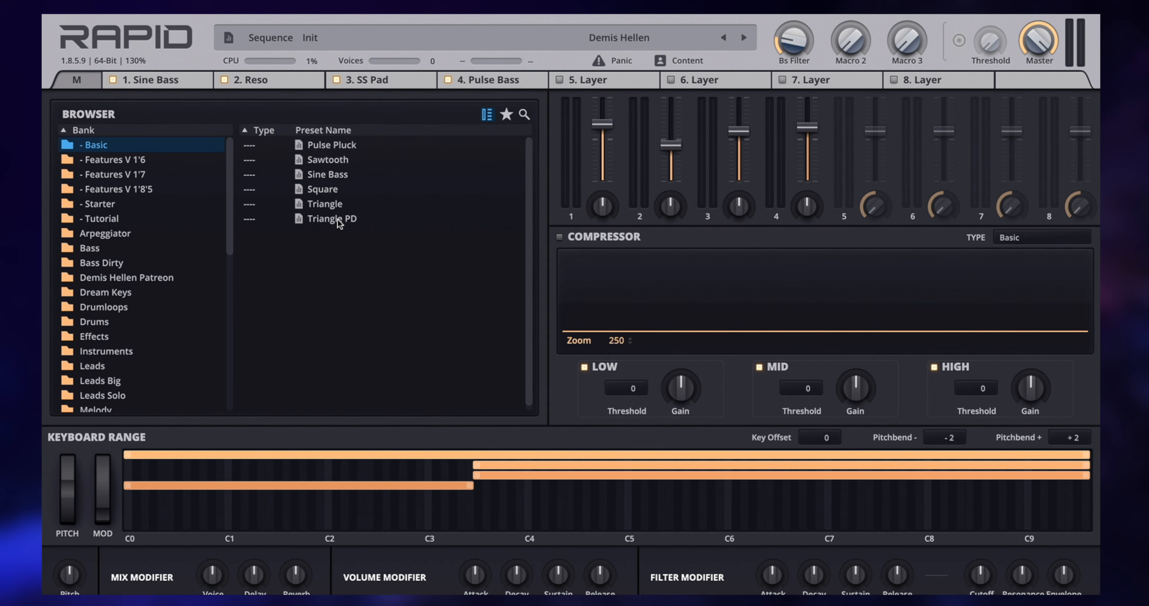
# Step: Go to the SS Pad layer and solo it
pyautogui.click(174, 81)
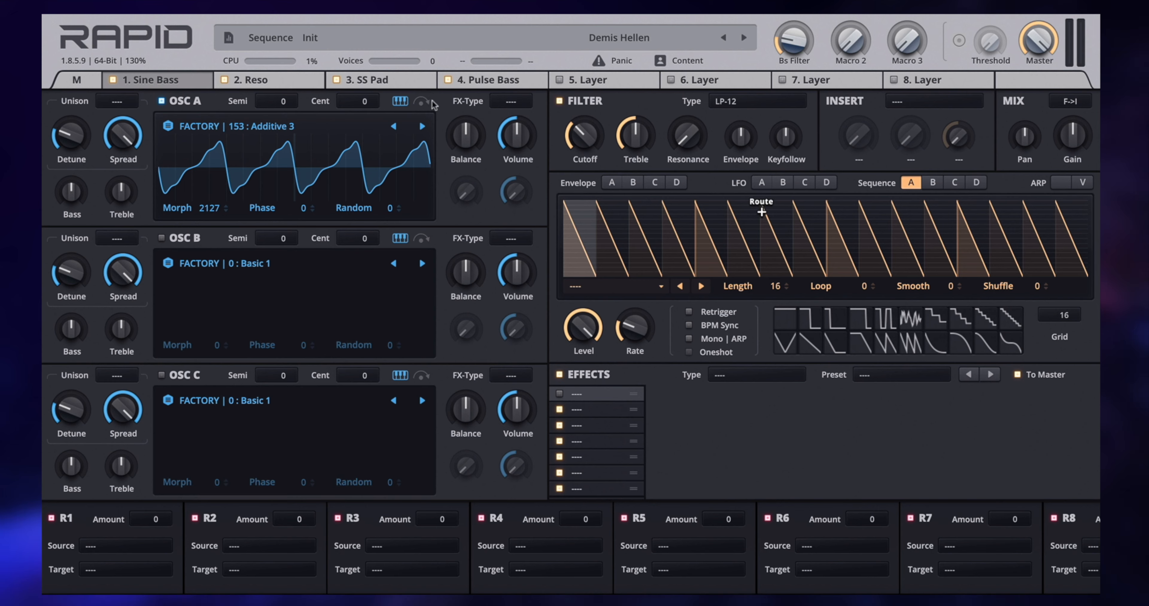
pyautogui.click(418, 80)
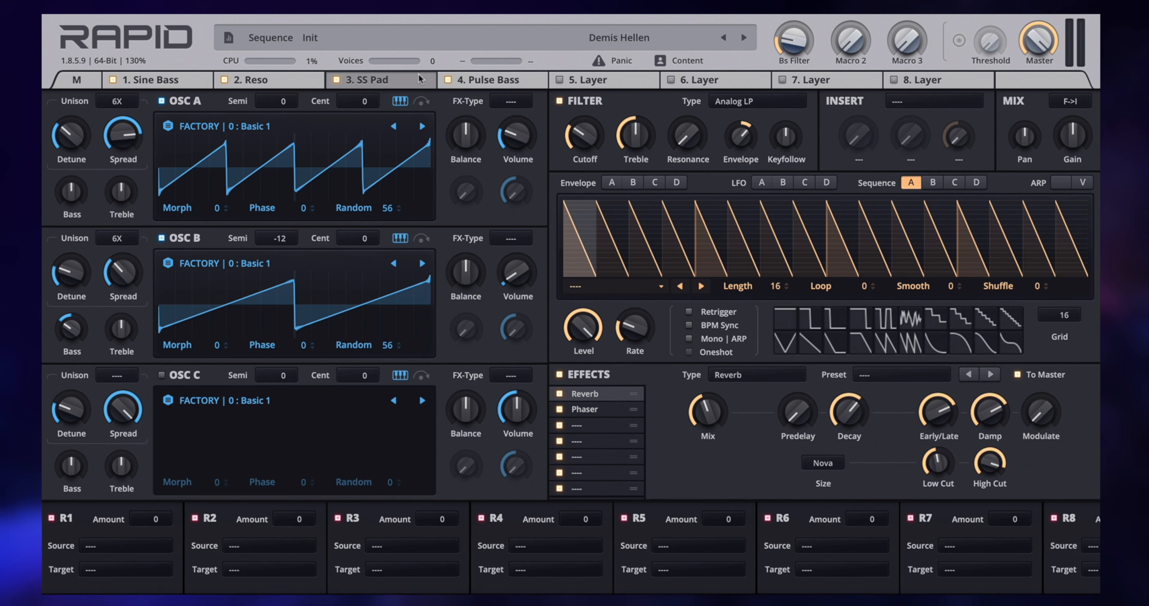
pyautogui.rightClick(367, 83)
pyautogui.click(385, 108)
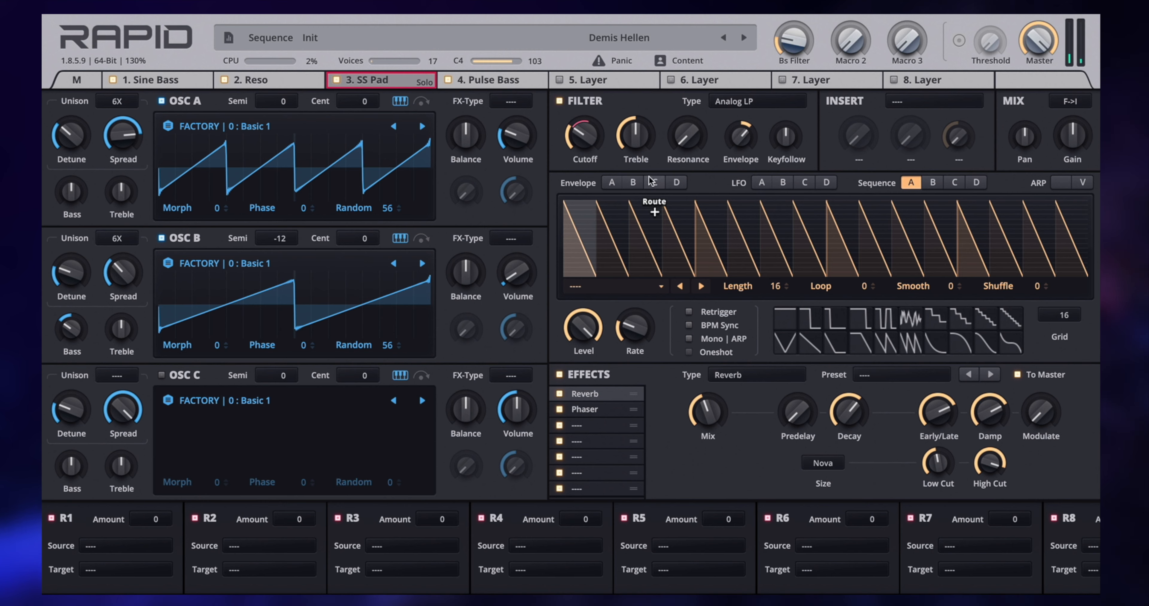
# Step: Adjust the SS Pad filter envelope's sustain and decay, and set the filter's envelope amount to +45.12 %
pyautogui.click(614, 183)
pyautogui.click(632, 182)
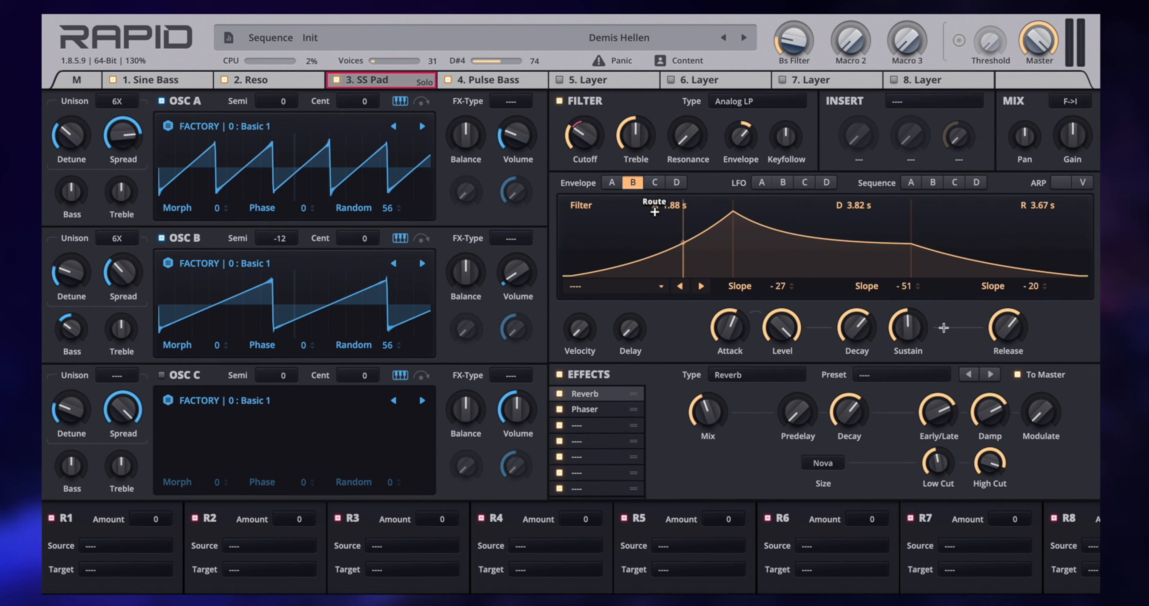
pyautogui.moveTo(914, 329); pyautogui.dragTo(861, 333)
pyautogui.click(611, 182)
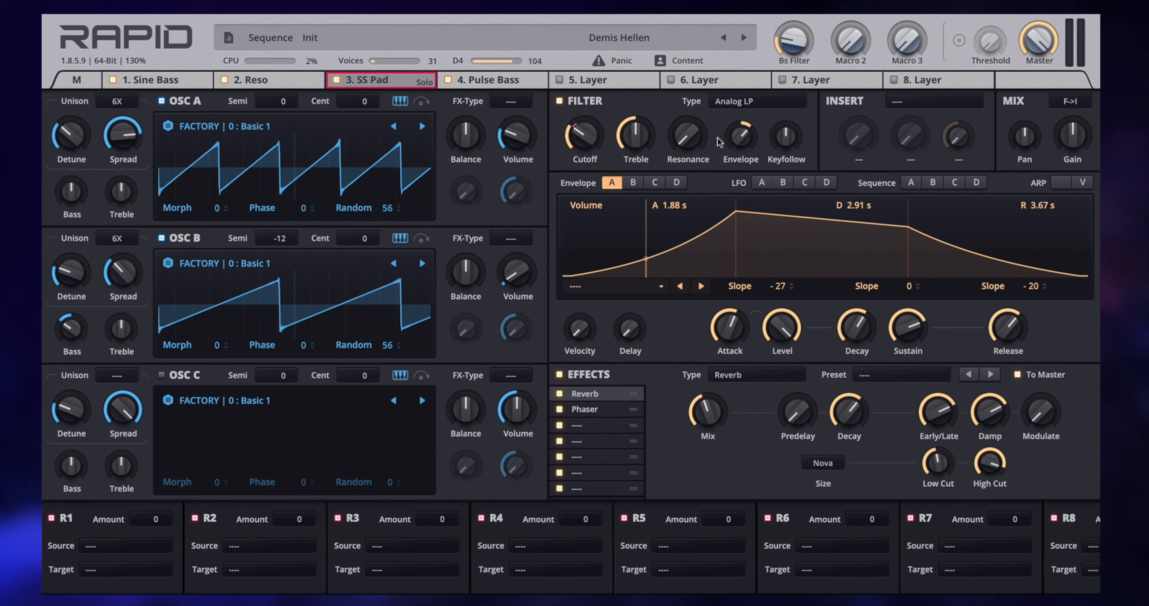
pyautogui.moveTo(746, 134)
pyautogui.mouseDown()
pyautogui.moveTo(746, 120)
pyautogui.moveTo(742, 137)
pyautogui.mouseUp()
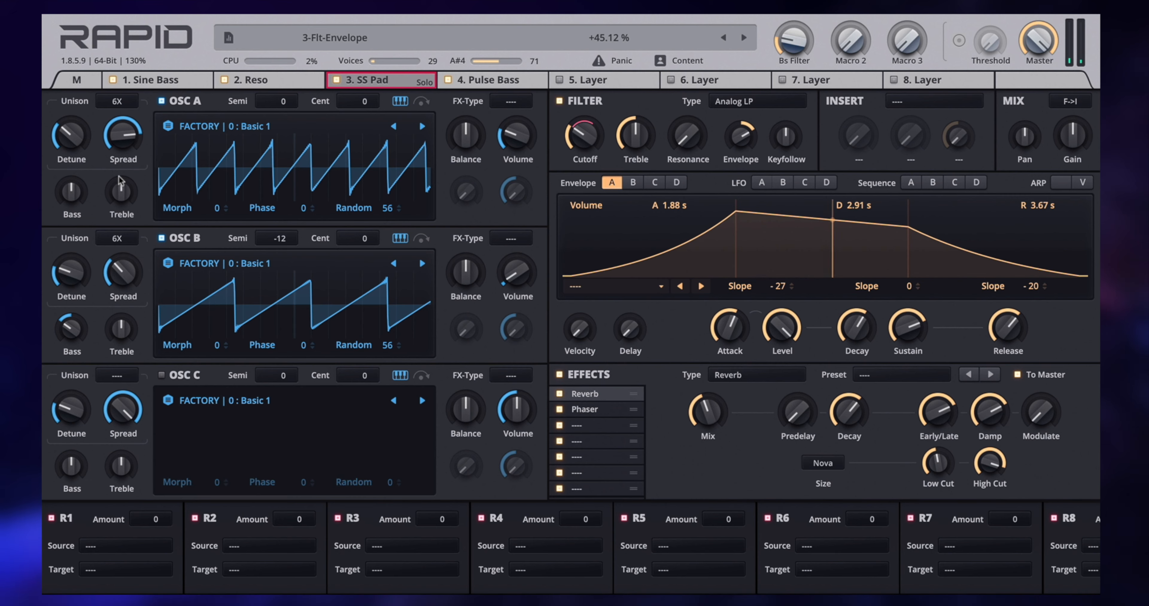
# Step: Set SS Pad's OSC A to 21.10 cents detune and 71 random, OSC B to 25.92 cents detune and 59 random, and raise OSC B's volume
pyautogui.moveTo(71, 272); pyautogui.dragTo(71, 260)
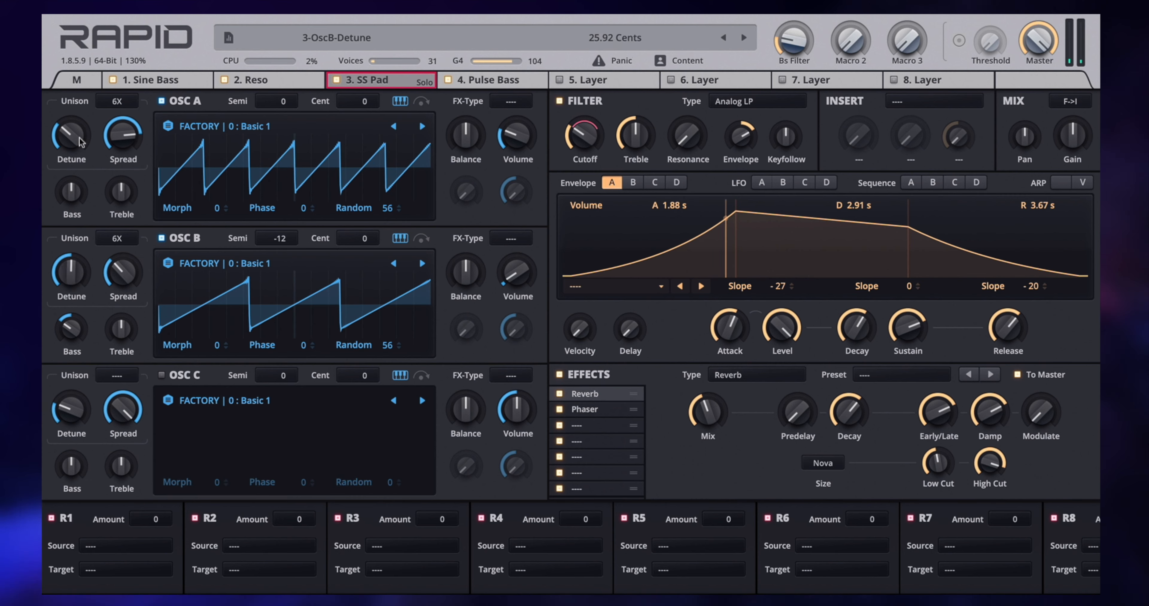
pyautogui.moveTo(81, 141)
pyautogui.mouseDown()
pyautogui.moveTo(81, 129)
pyautogui.moveTo(71, 136)
pyautogui.mouseUp()
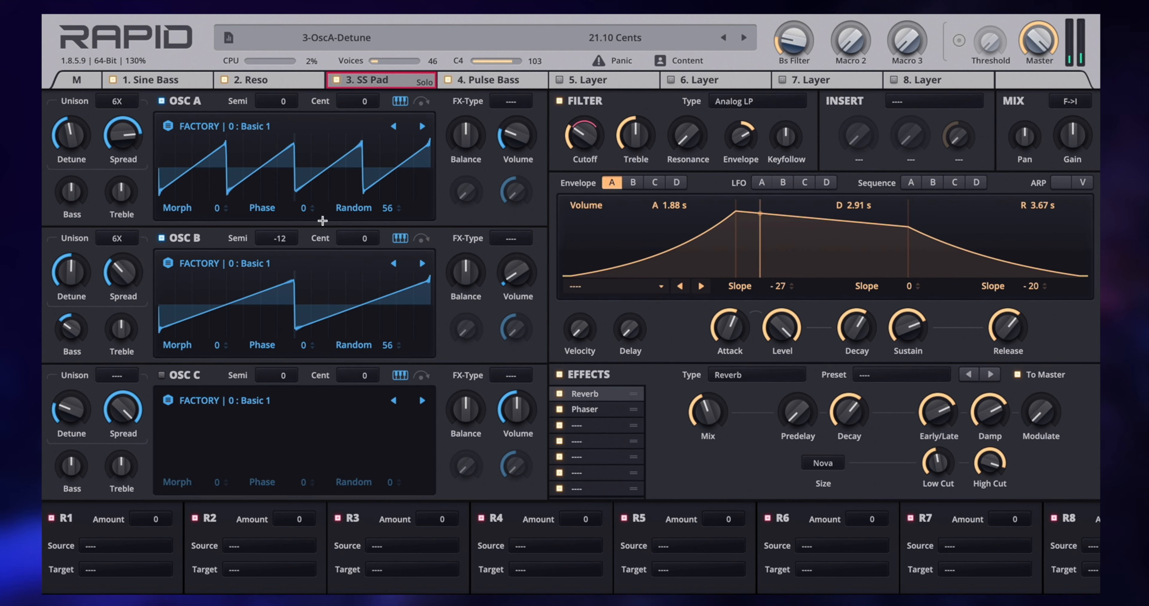
pyautogui.moveTo(385, 345); pyautogui.dragTo(384, 340)
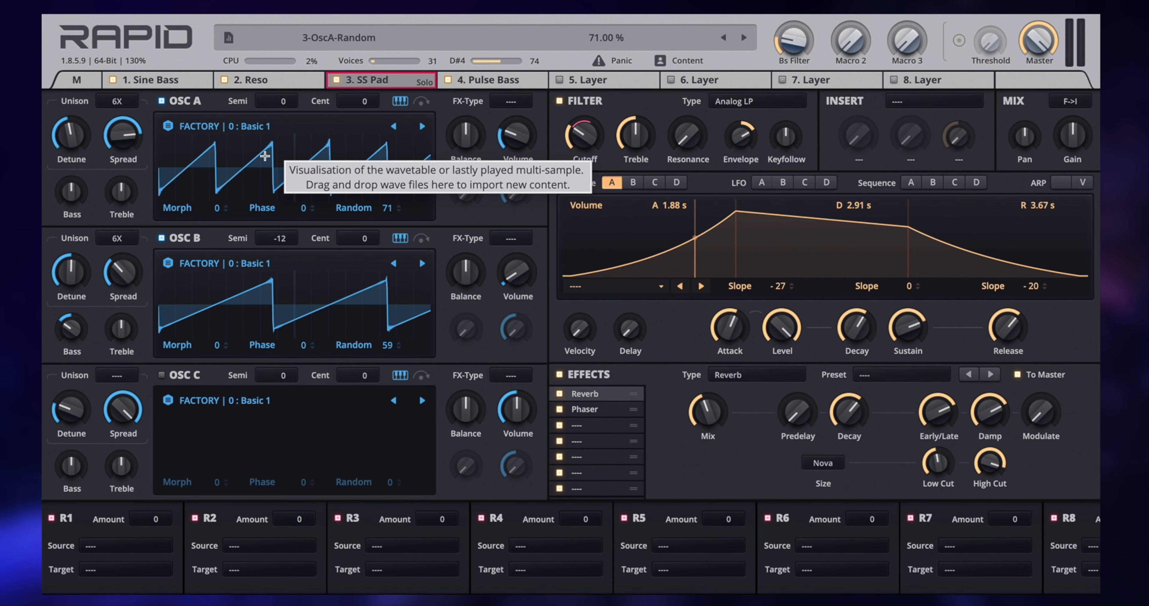
pyautogui.moveTo(503, 280); pyautogui.dragTo(503, 294)
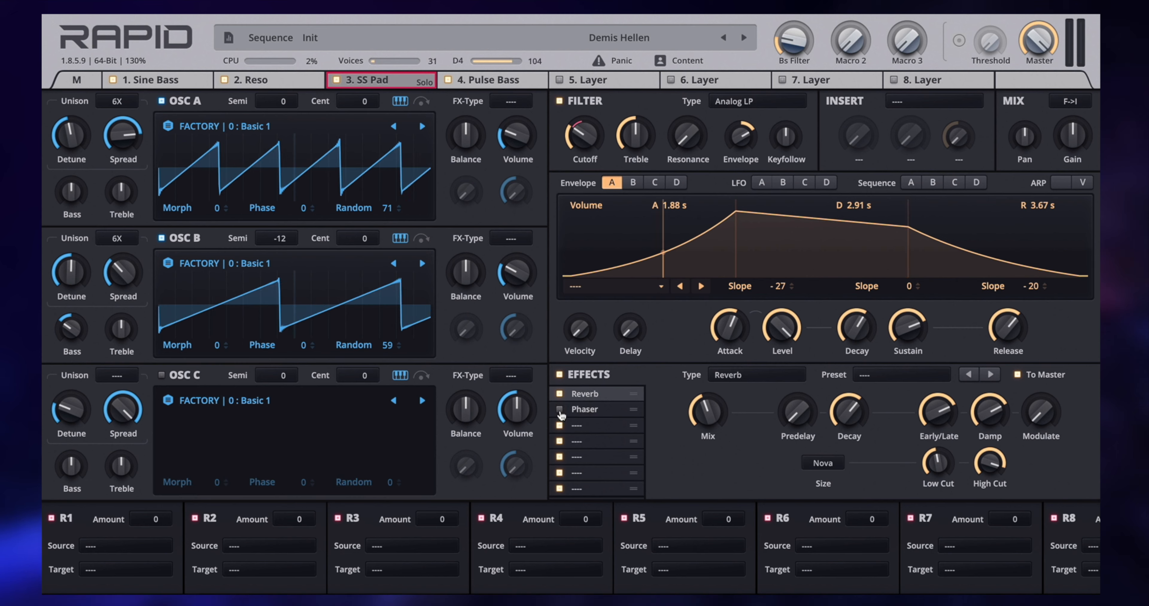
# Step: Try the SS Pad phaser with To at 26.97 % and a lower From, raising the mix to 43.16 % before reducing it
pyautogui.click(584, 409)
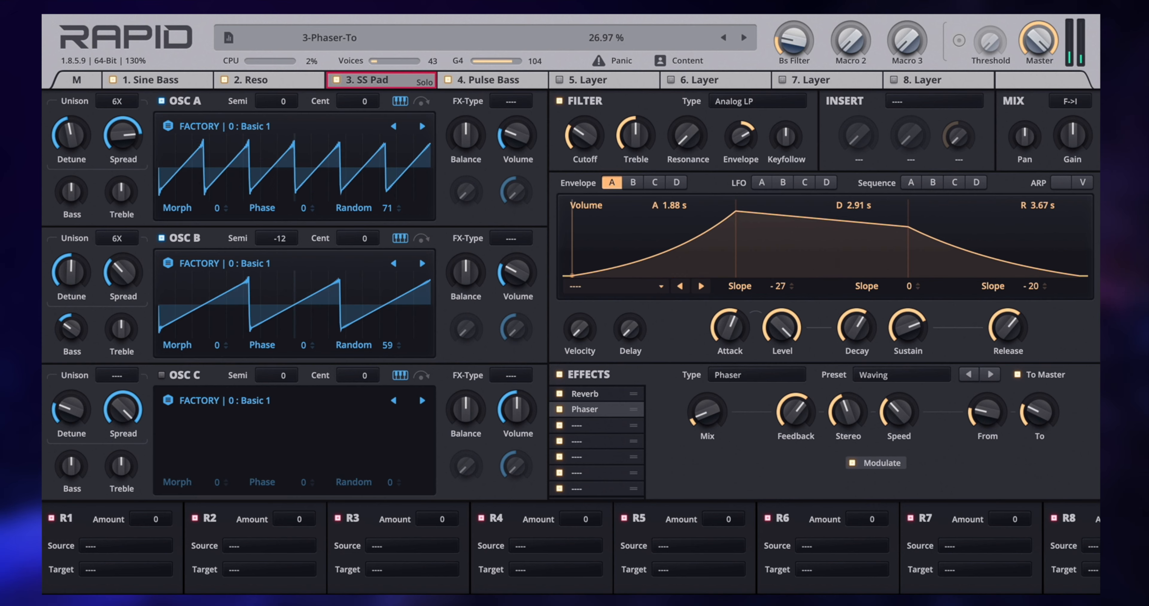
pyautogui.moveTo(708, 412); pyautogui.dragTo(708, 366)
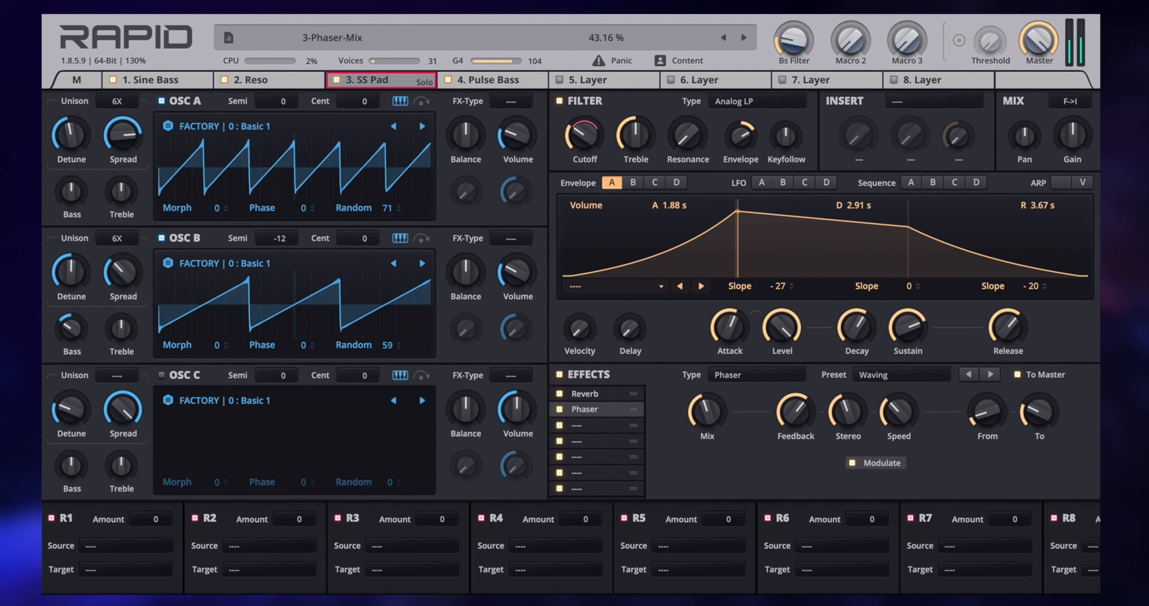
pyautogui.moveTo(707, 412); pyautogui.dragTo(707, 428)
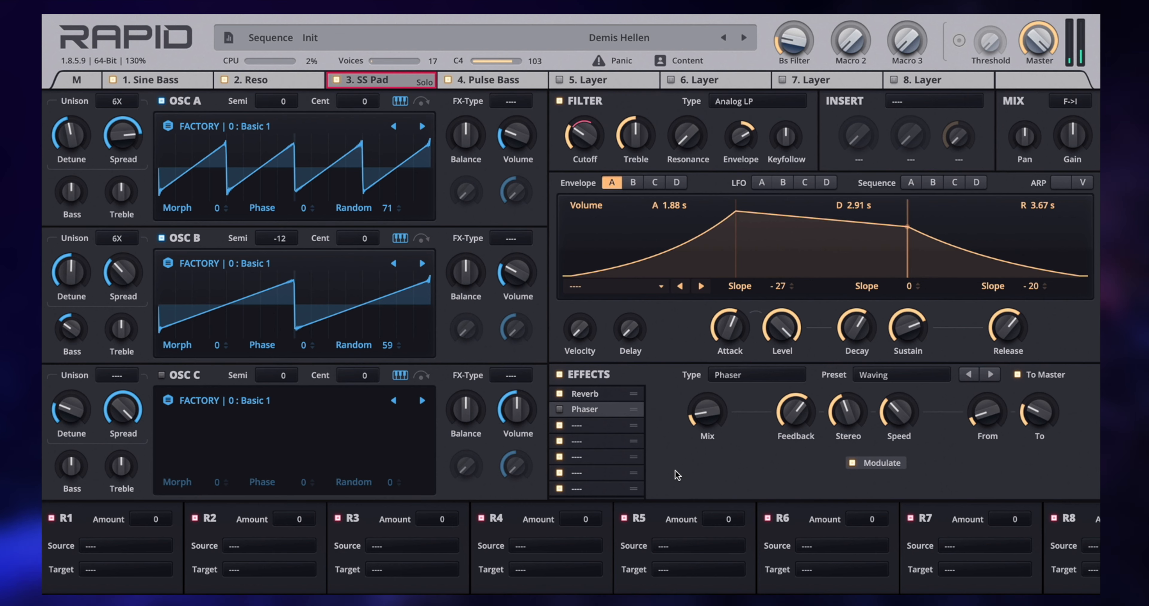
# Step: Audition the Psycho preset on the SS Pad phaser, load Bandpass instead, and leave the phaser bypassed
pyautogui.click(910, 372)
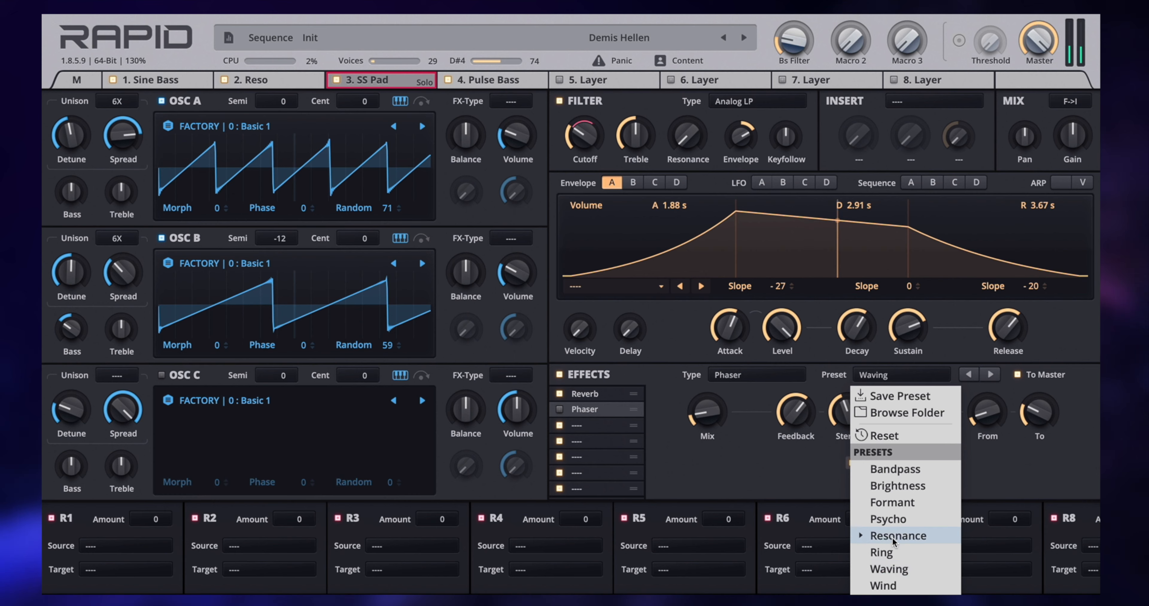
pyautogui.click(894, 519)
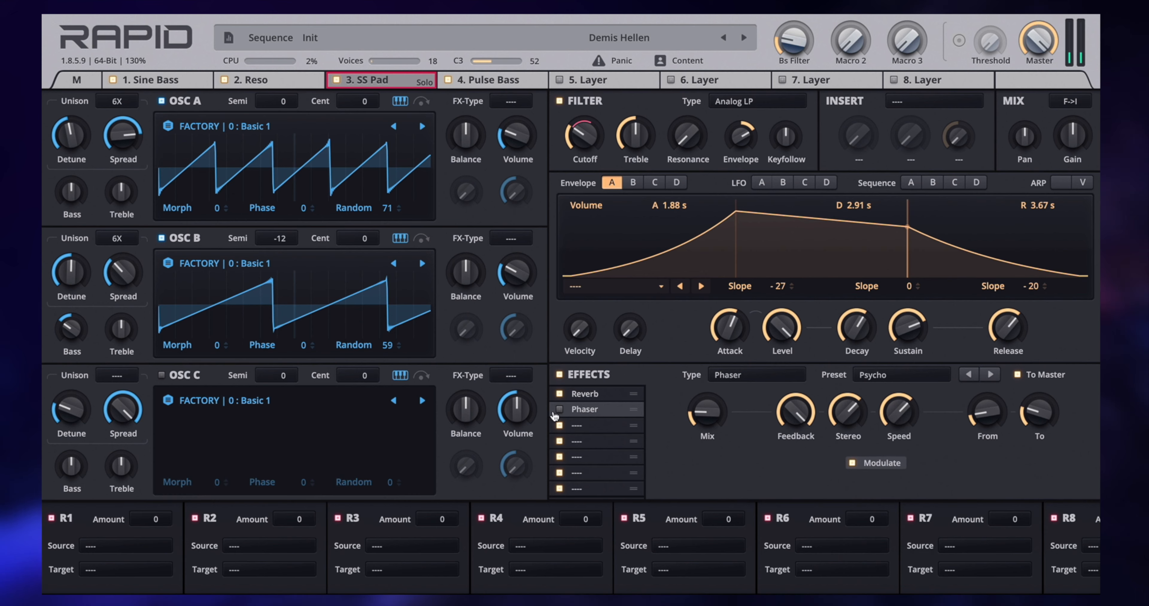
pyautogui.click(896, 380)
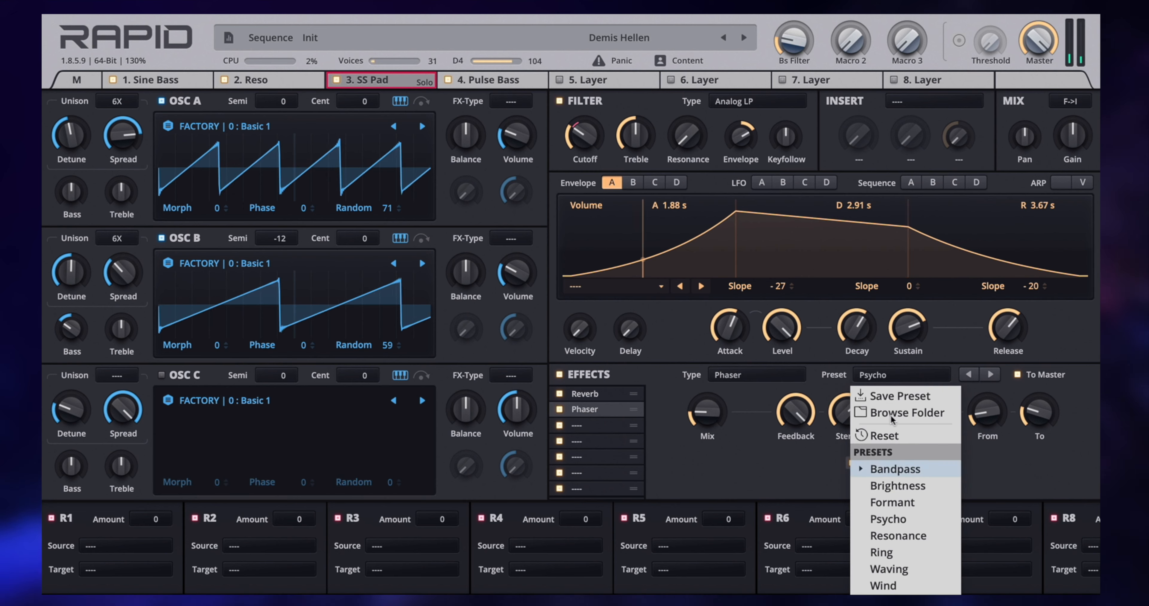
pyautogui.press('Return')
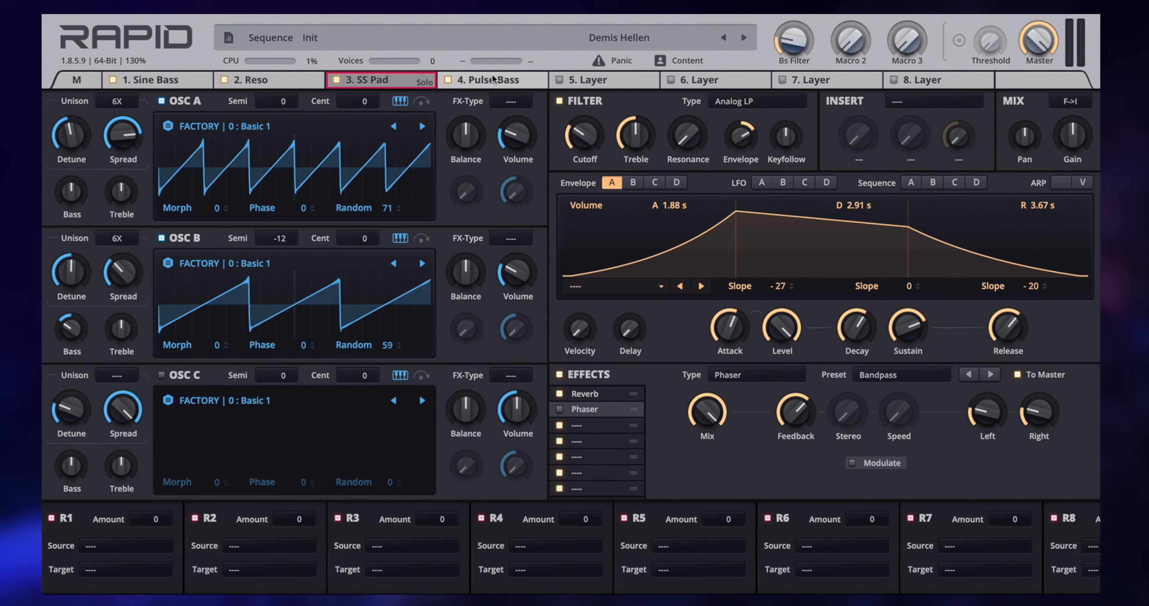
# Step: Apply Organic Drift to SS Pad's OSC A with added warmth and drift at 58.48 %, and end the layer's solo
pyautogui.click(518, 104)
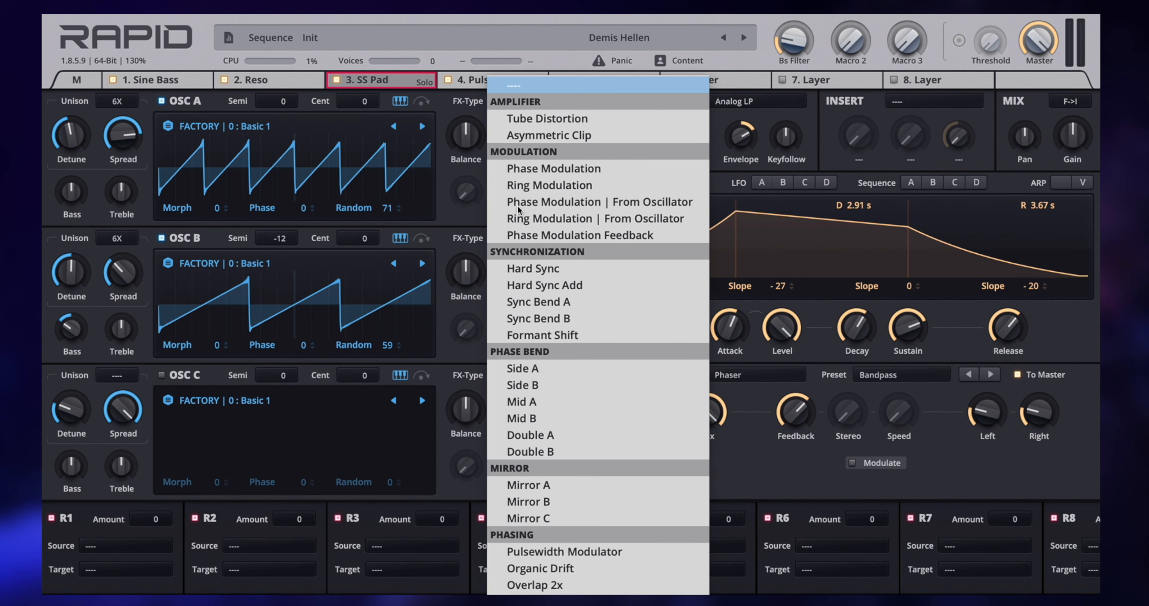
pyautogui.click(565, 569)
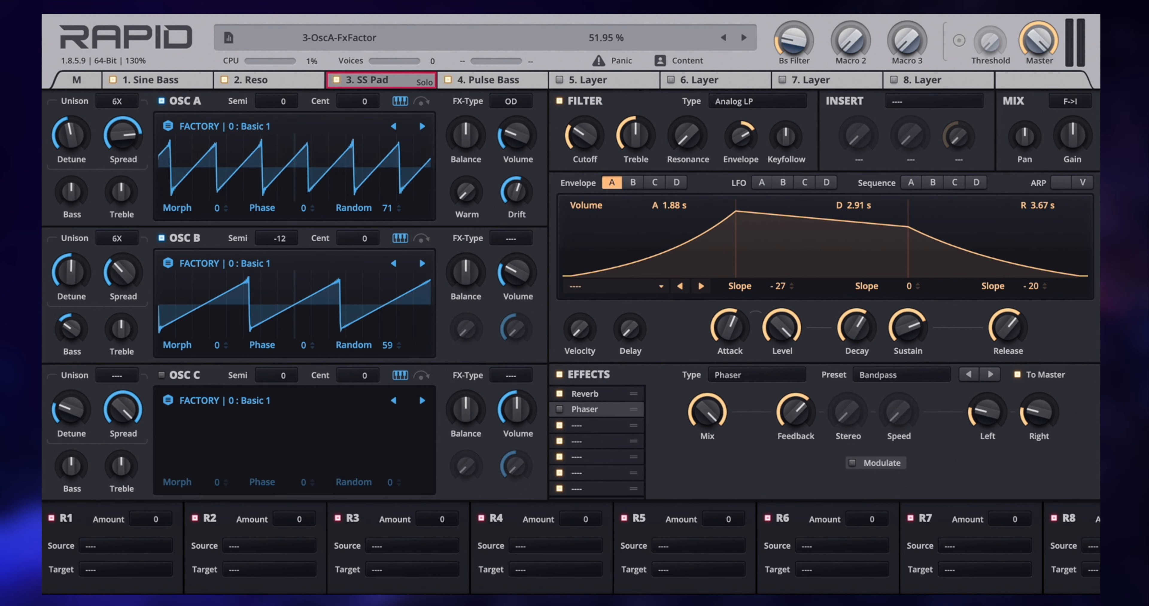
pyautogui.moveTo(516, 191); pyautogui.dragTo(470, 121)
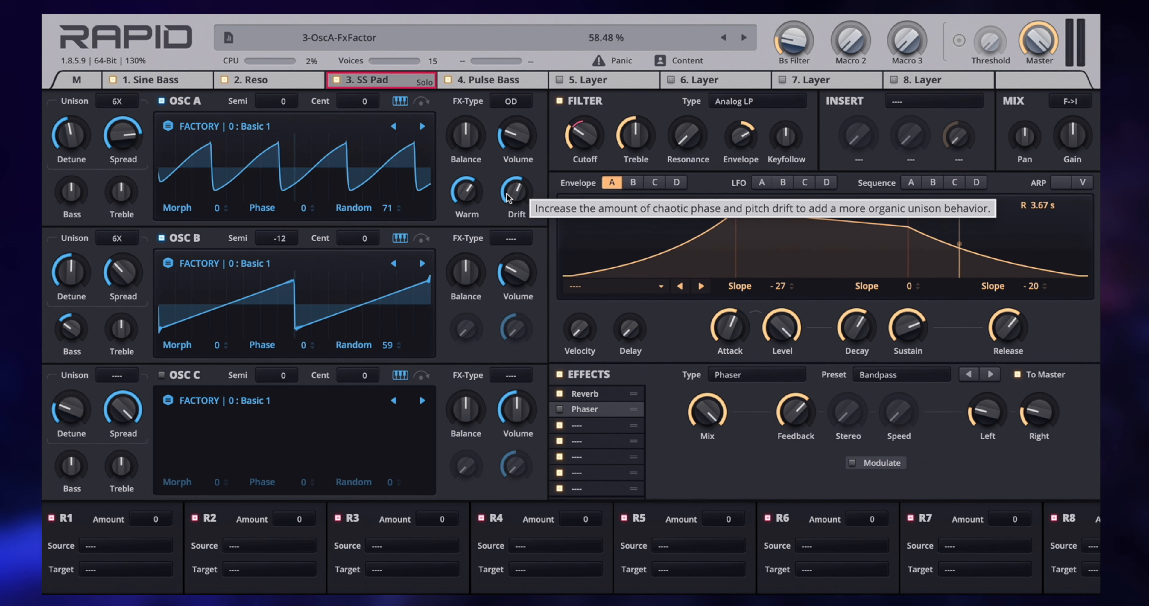
pyautogui.rightClick(403, 92)
pyautogui.click(416, 106)
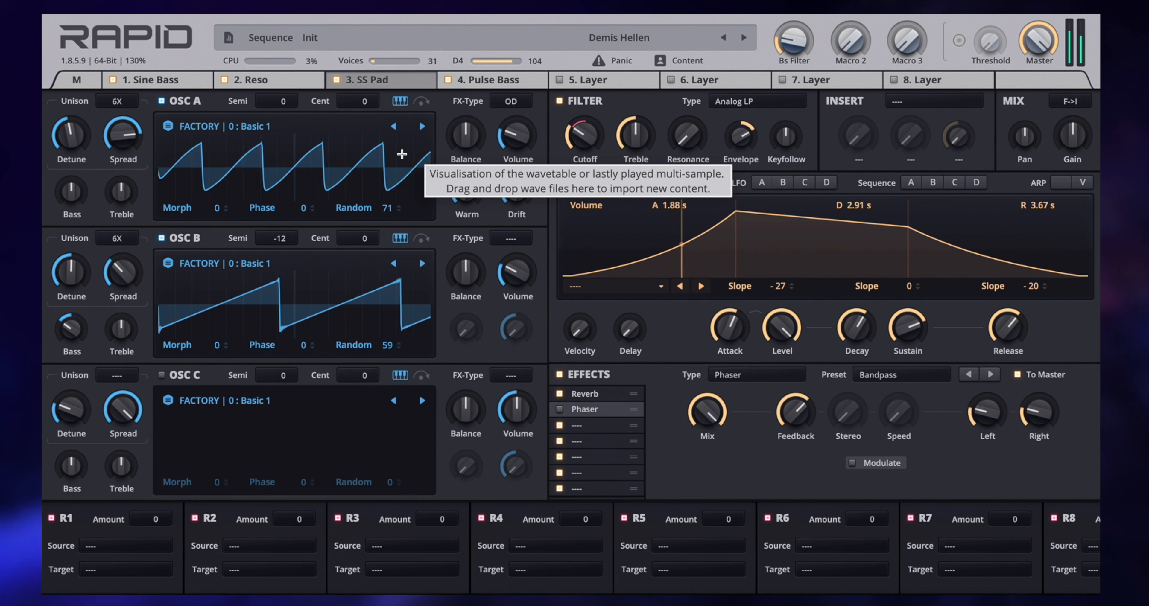
# Step: Add a Compressor in Analog mode after the Reverb in the Reso layer's effects chain
pyautogui.click(304, 82)
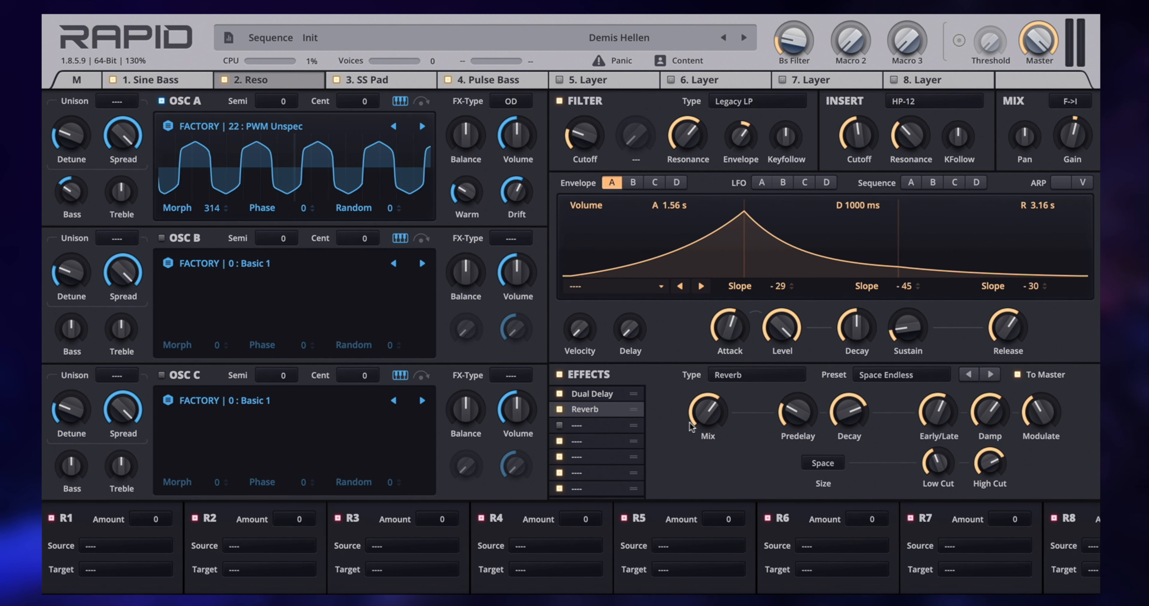
pyautogui.click(616, 426)
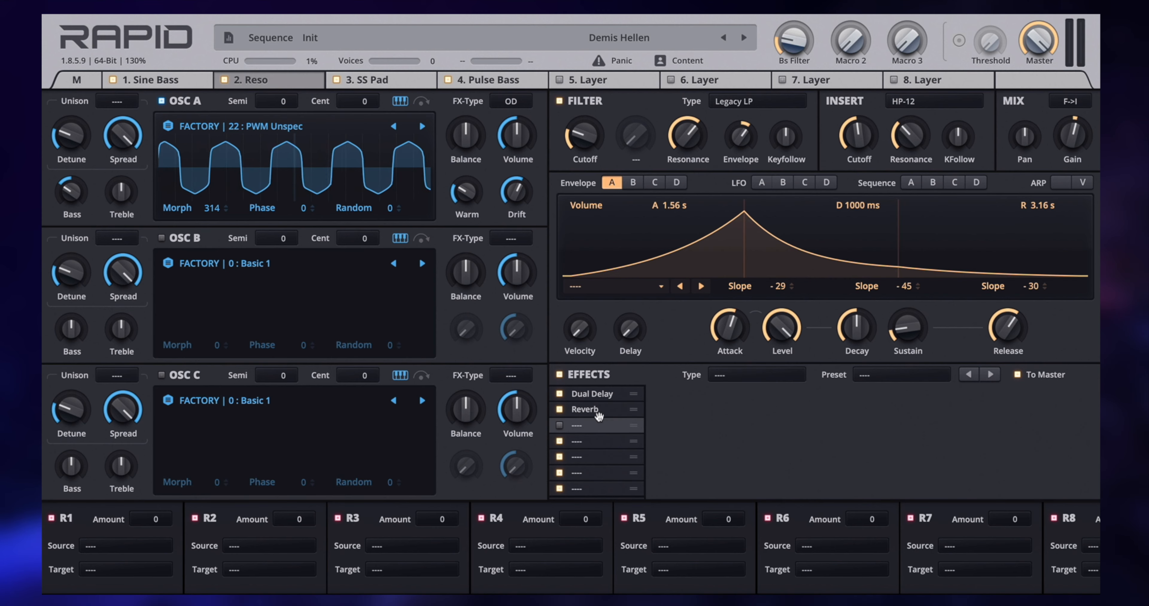
pyautogui.click(758, 375)
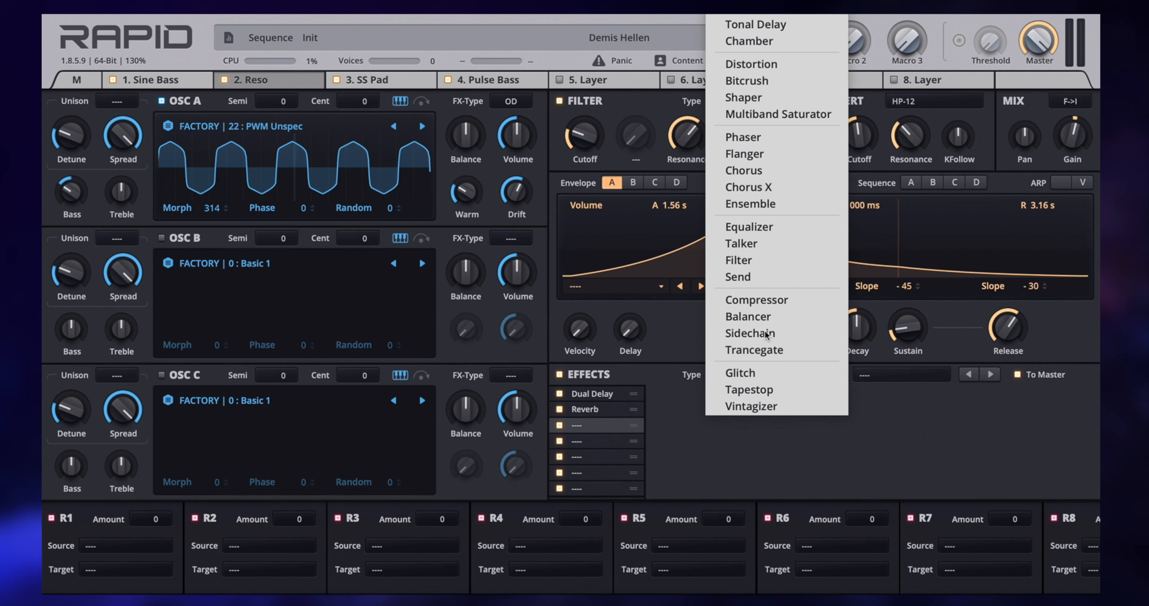
pyautogui.click(766, 301)
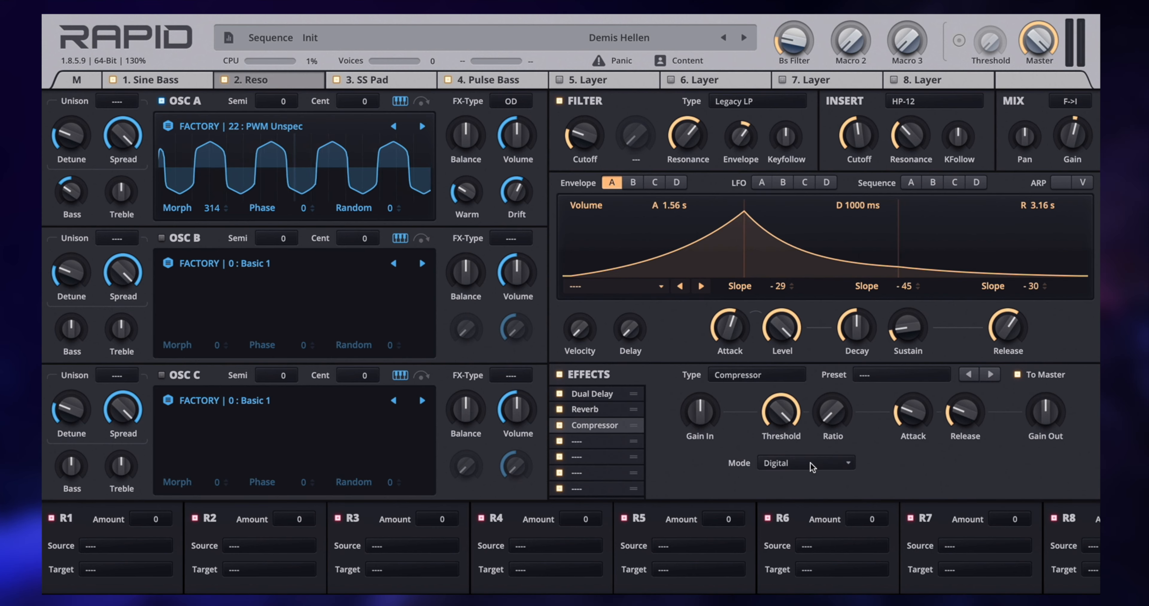
pyautogui.click(799, 463)
pyautogui.click(799, 514)
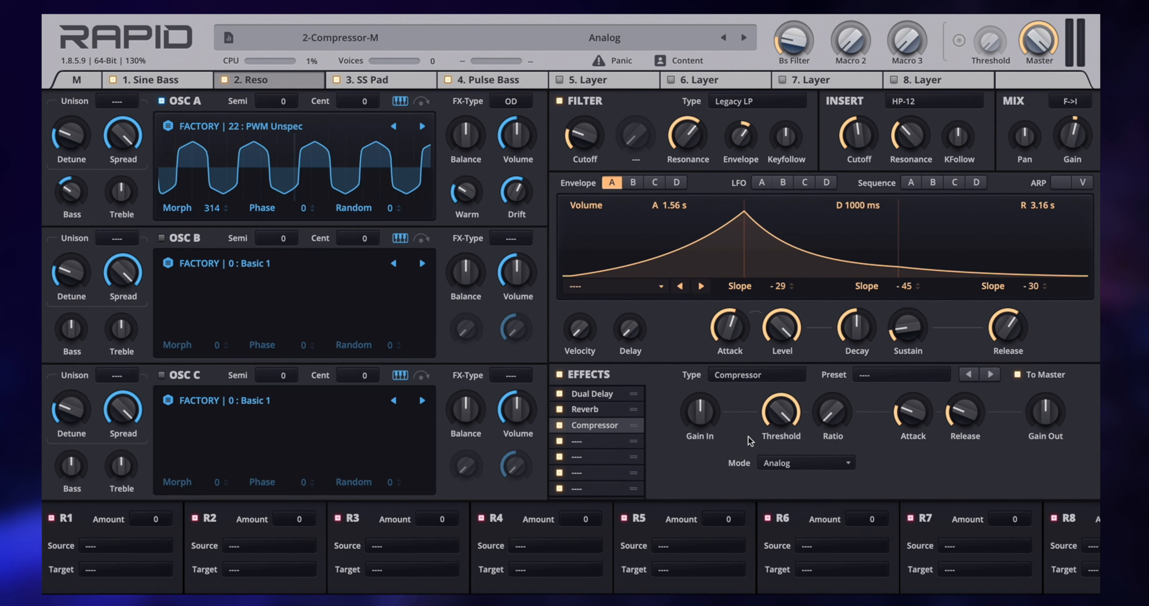
# Step: Set Reso's compressor to 1.9 ms attack with higher ratio, longer release and lower threshold, comparing it against bypass with the layer soloed
pyautogui.moveTo(833, 413)
pyautogui.mouseDown()
pyautogui.moveTo(832, 377)
pyautogui.moveTo(833, 394)
pyautogui.mouseUp()
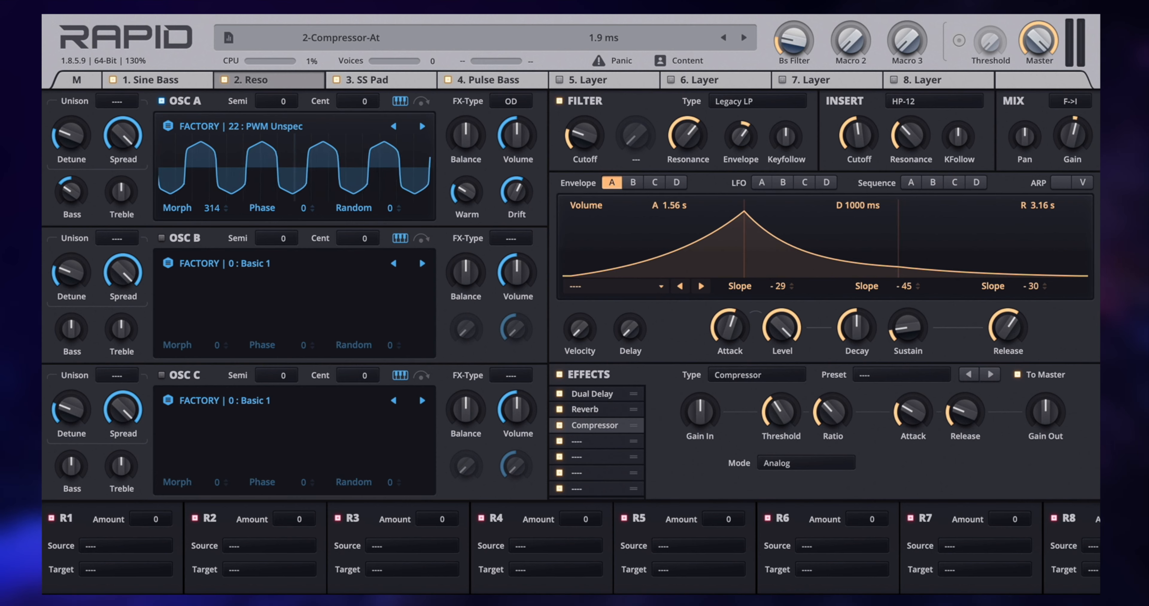
pyautogui.moveTo(958, 421); pyautogui.dragTo(959, 399)
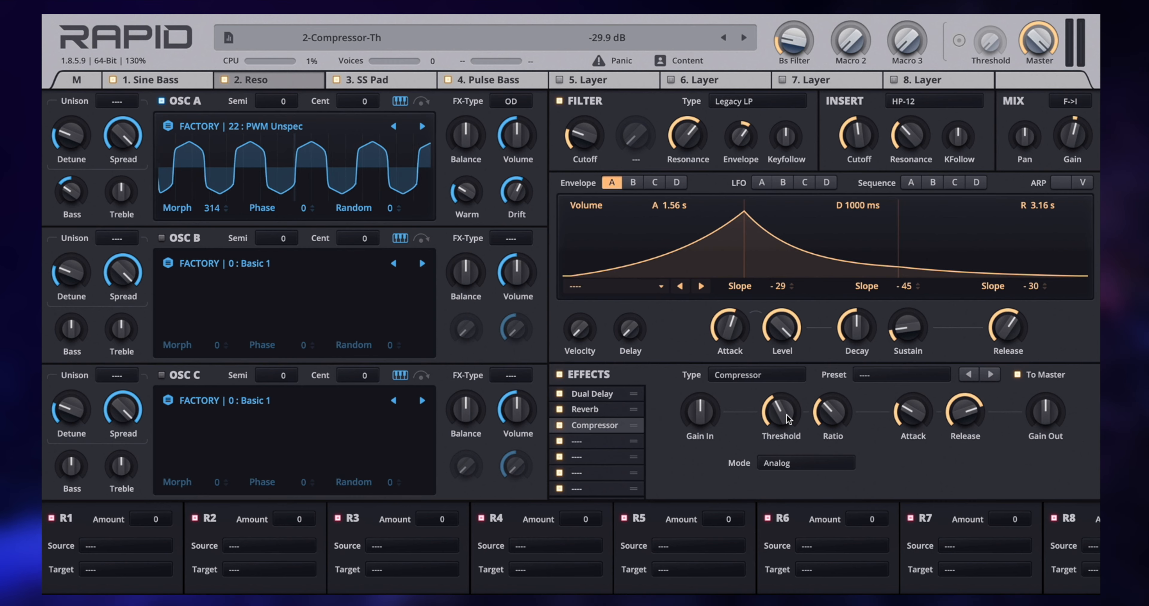
pyautogui.rightClick(264, 80)
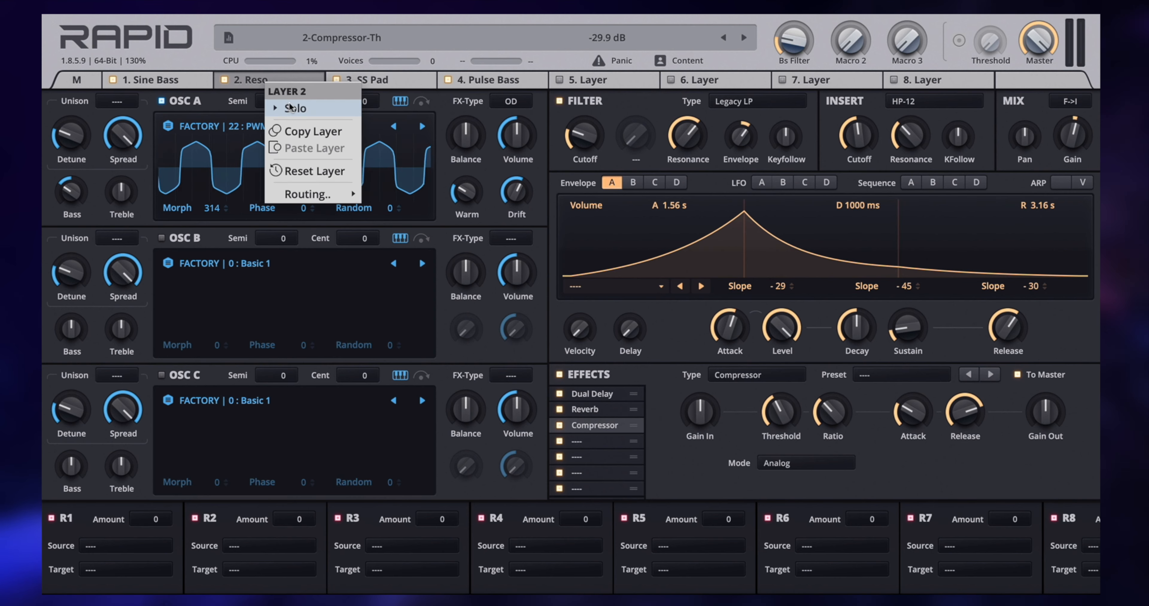
pyautogui.click(334, 115)
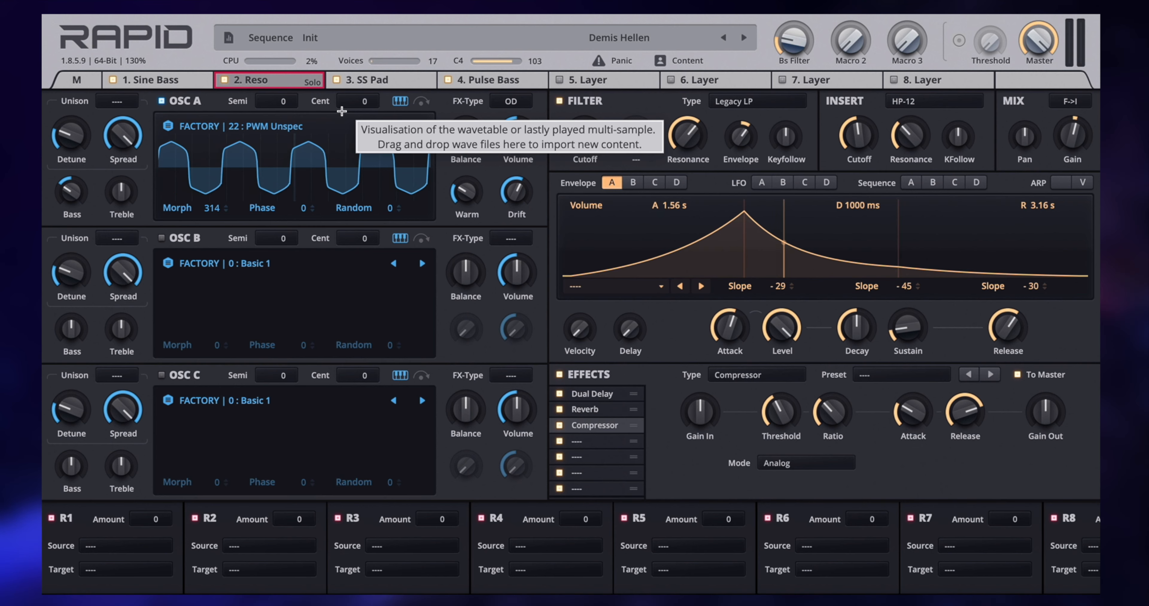
pyautogui.click(560, 426)
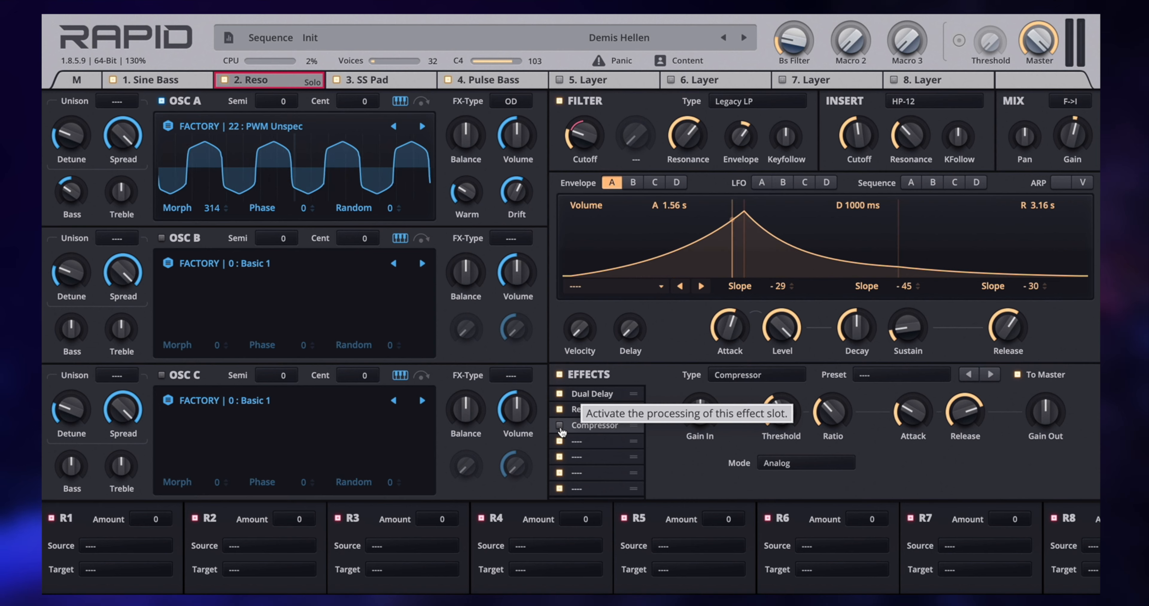
pyautogui.click(560, 426)
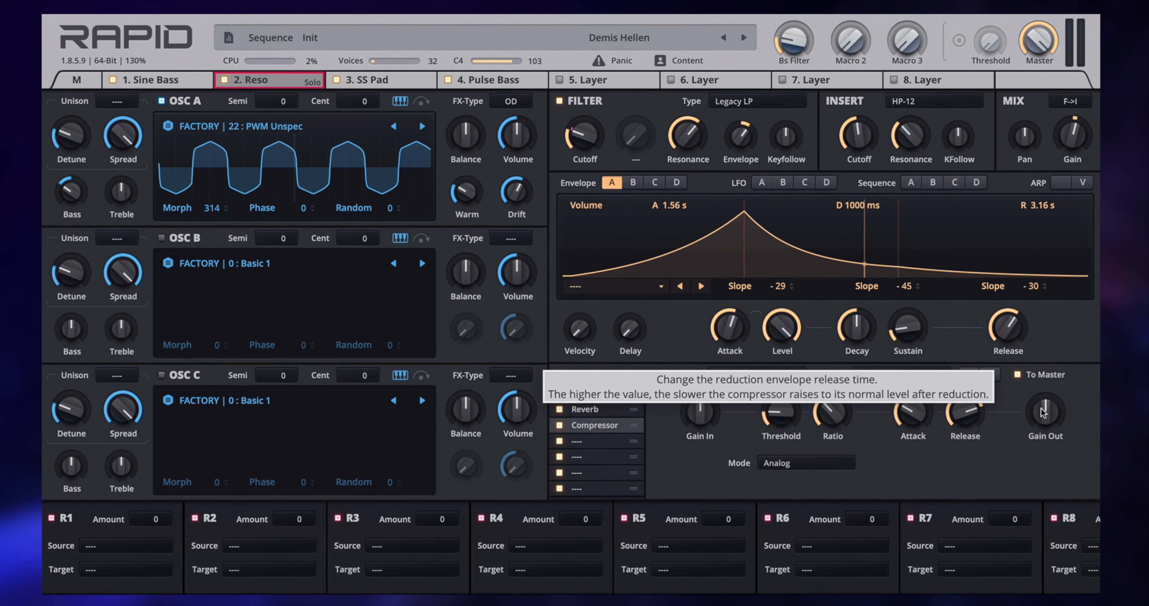
# Step: Set Reso's compressor output gain to 163.7 % and filter resonance to 59.65 %, and end the layer's solo
pyautogui.moveTo(1046, 413)
pyautogui.mouseDown()
pyautogui.moveTo(1046, 394)
pyautogui.moveTo(1046, 404)
pyautogui.mouseUp()
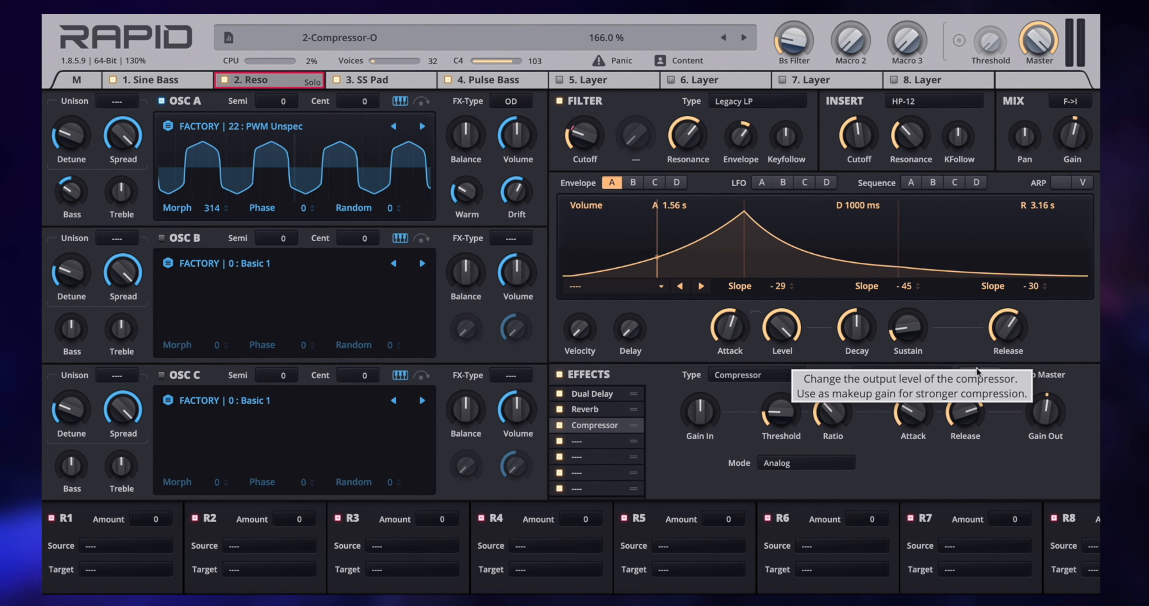
pyautogui.moveTo(688, 135); pyautogui.dragTo(688, 143)
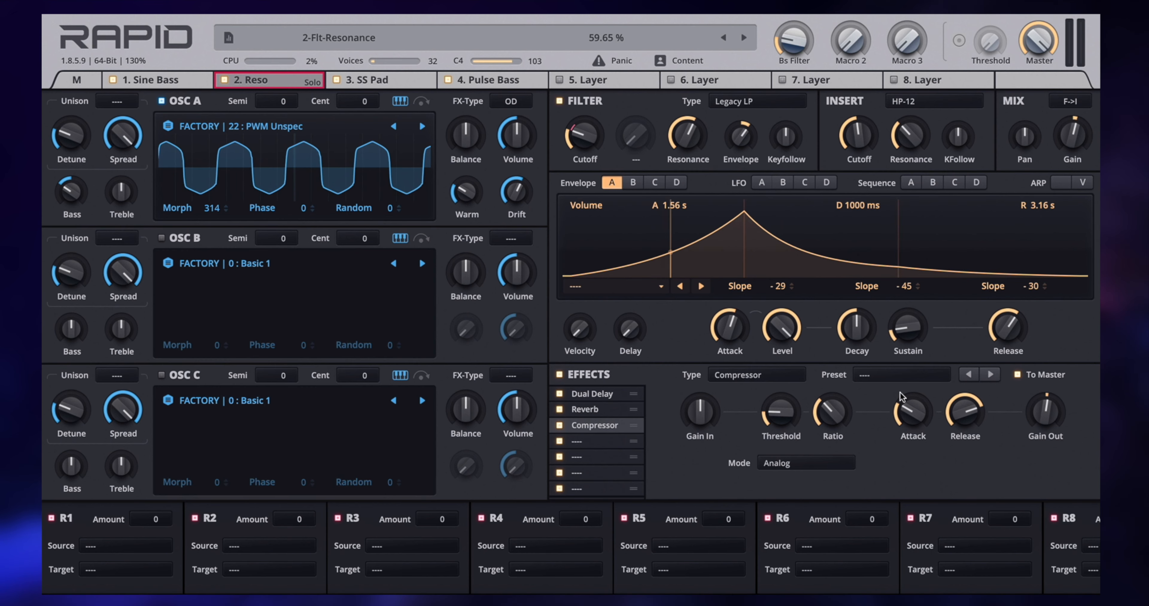
pyautogui.moveTo(1035, 413); pyautogui.dragTo(1037, 411)
pyautogui.rightClick(253, 81)
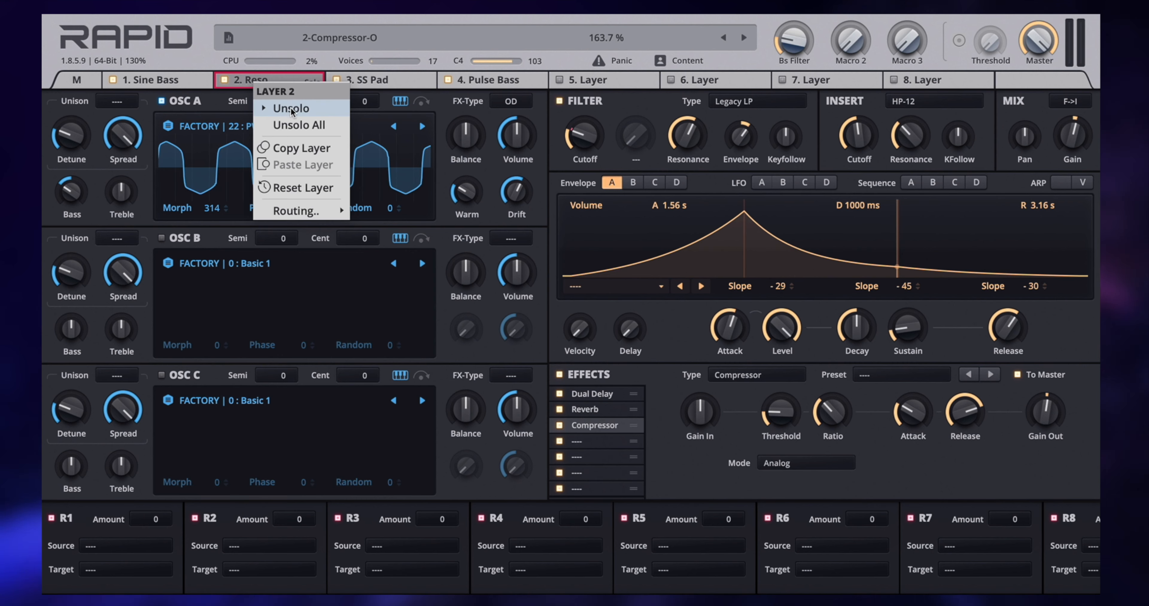
pyautogui.click(291, 108)
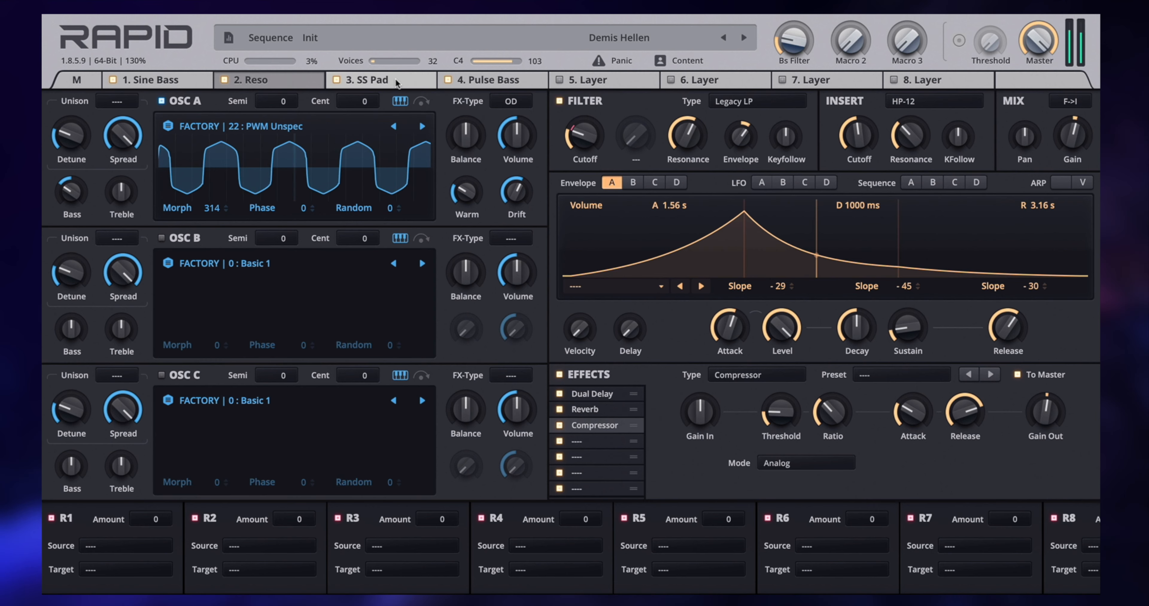
# Step: Reduce the envelope modulation amount of the SS Pad layer's filter cutoff
pyautogui.click(367, 80)
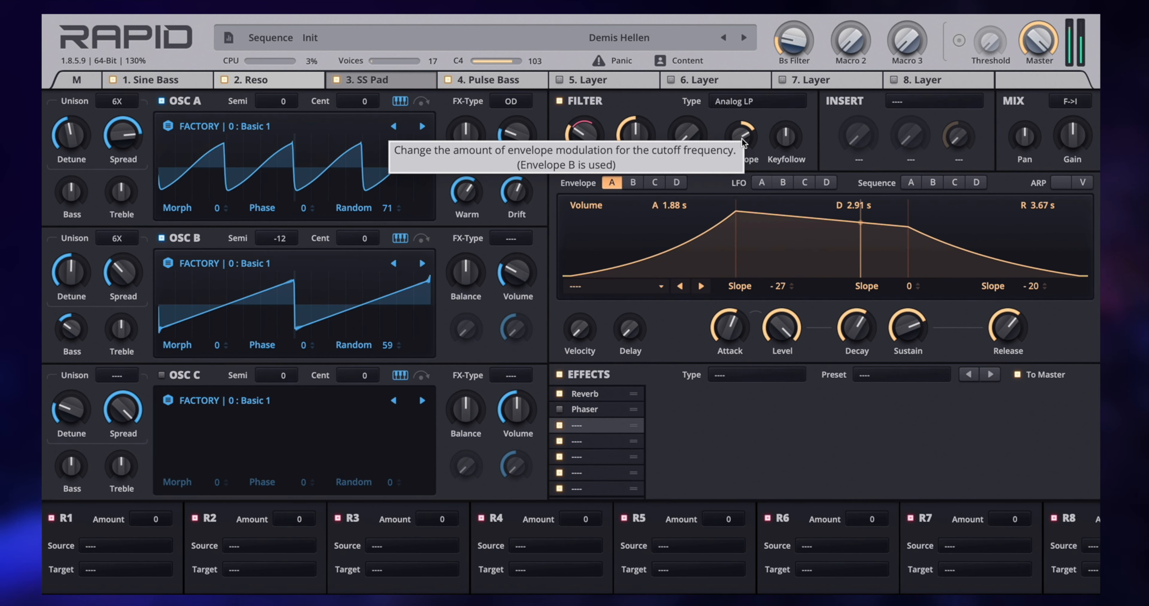
pyautogui.moveTo(741, 136); pyautogui.dragTo(742, 143)
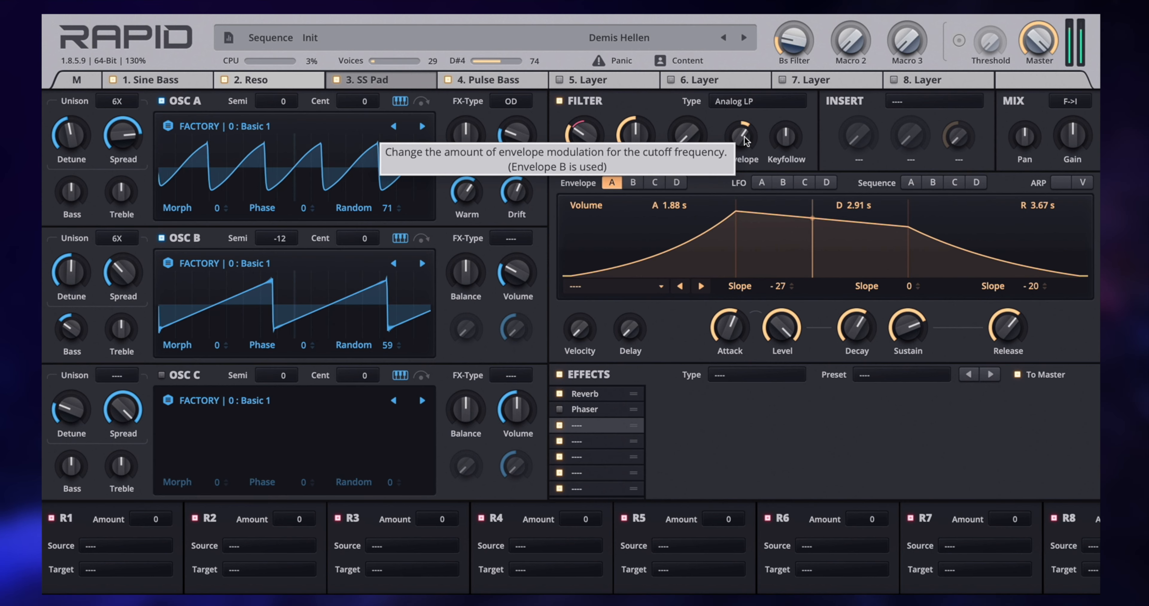
# Step: Route Macro 2 to Reso's mix gain with an amount of -54 and rename the macro RMV Reso
pyautogui.click(260, 80)
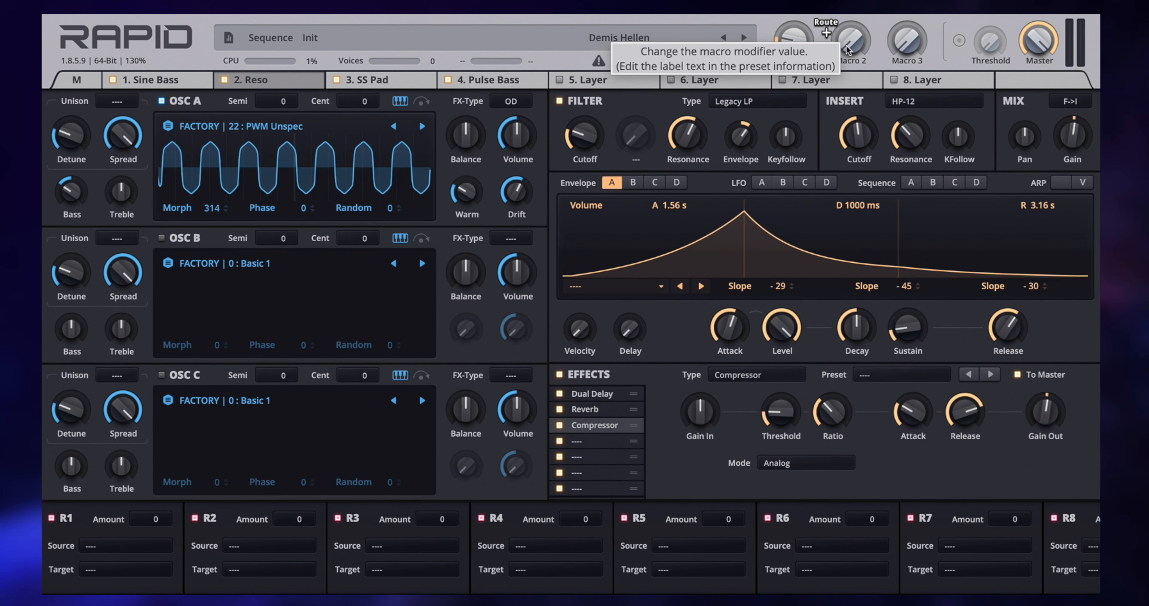
pyautogui.moveTo(1066, 144); pyautogui.dragTo(1070, 139)
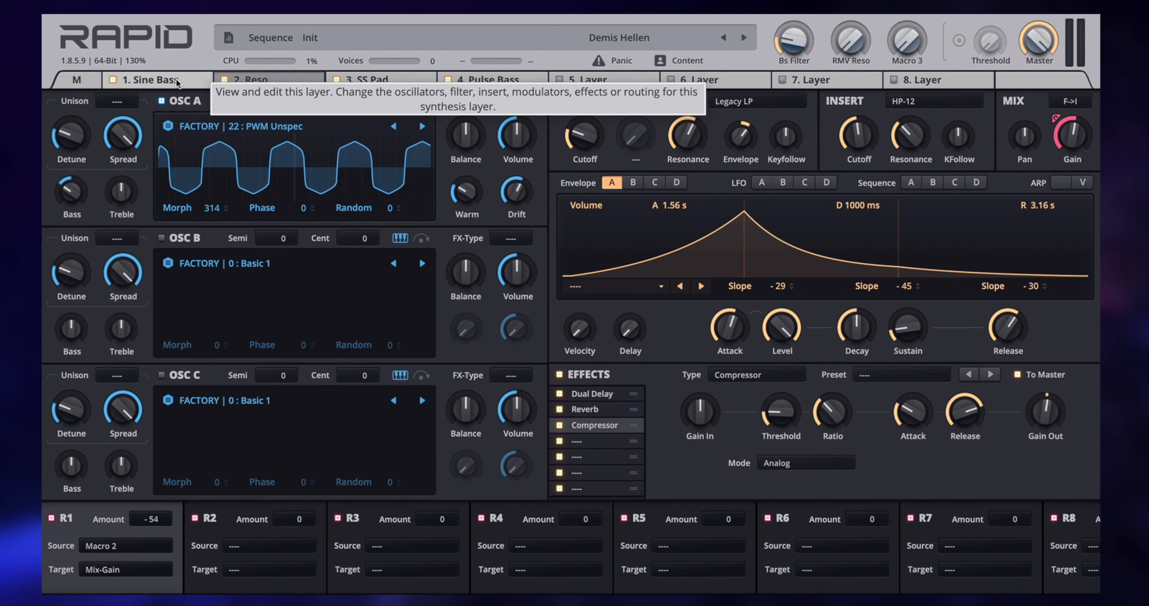
# Step: Solo SS Pad and route Macro 3 to OSC B volume at +32 and OSC A detune at -23
pyautogui.click(380, 79)
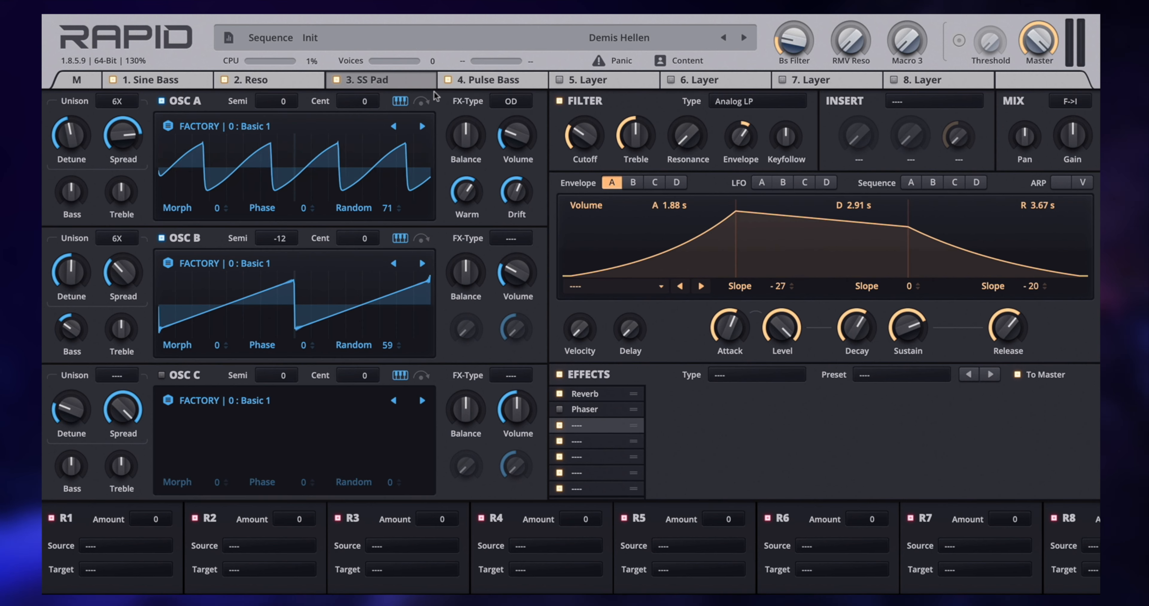
pyautogui.click(496, 83)
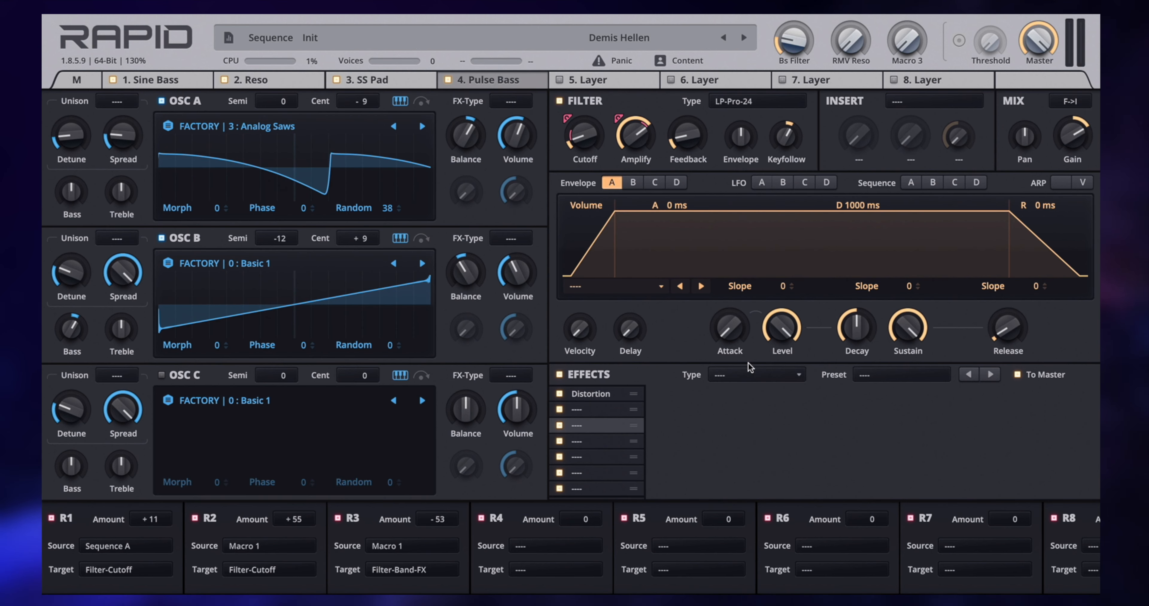
pyautogui.click(405, 83)
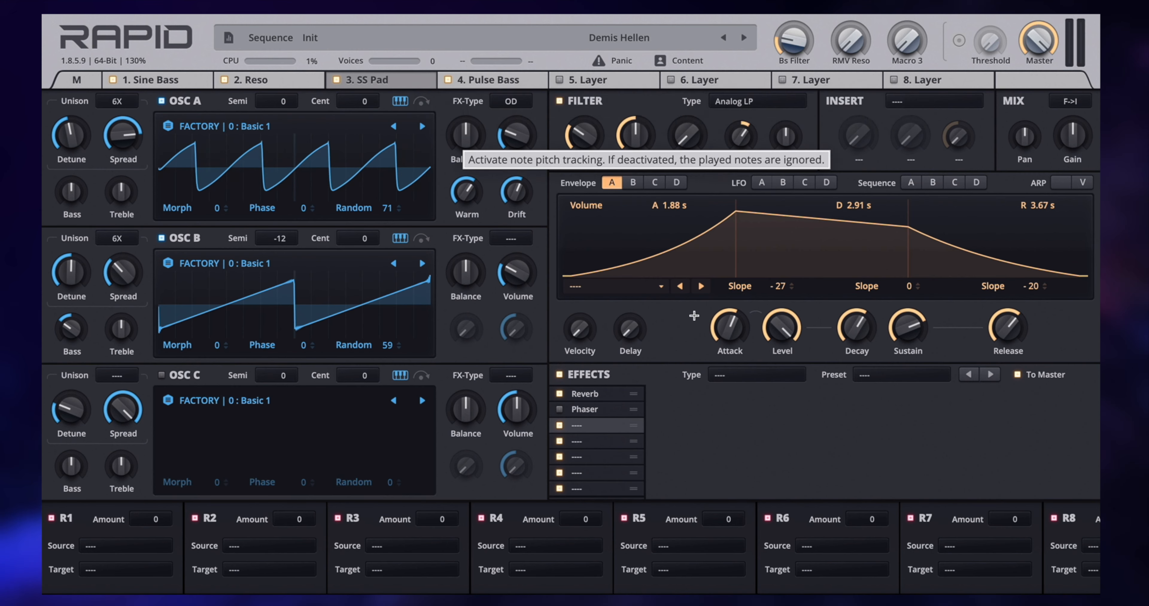
pyautogui.rightClick(391, 84)
pyautogui.click(409, 112)
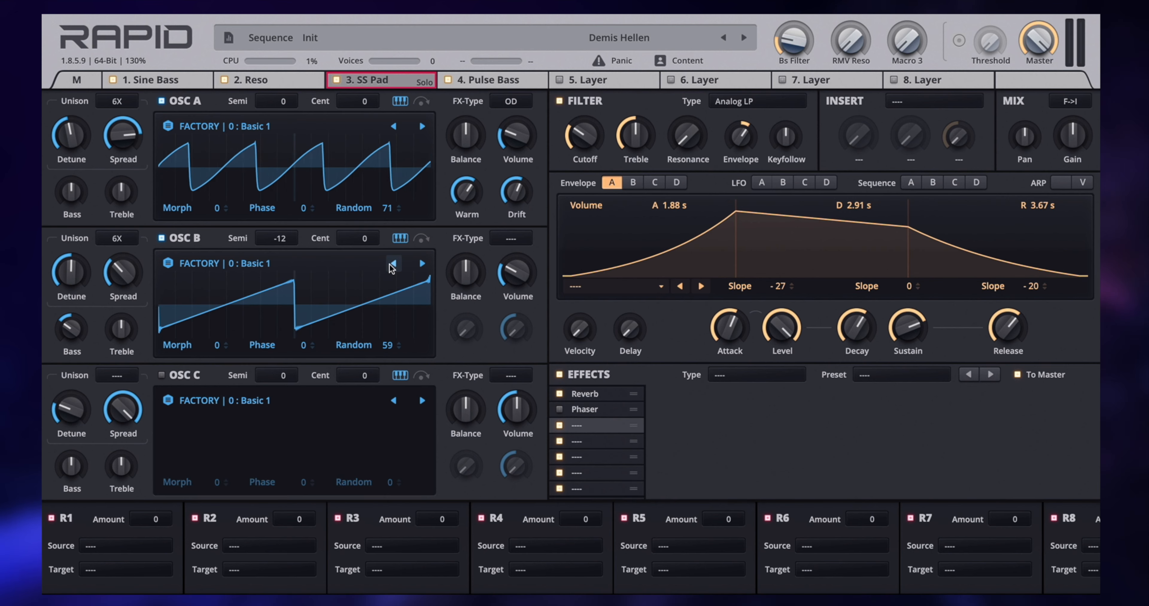
pyautogui.moveTo(906, 60); pyautogui.dragTo(500, 263)
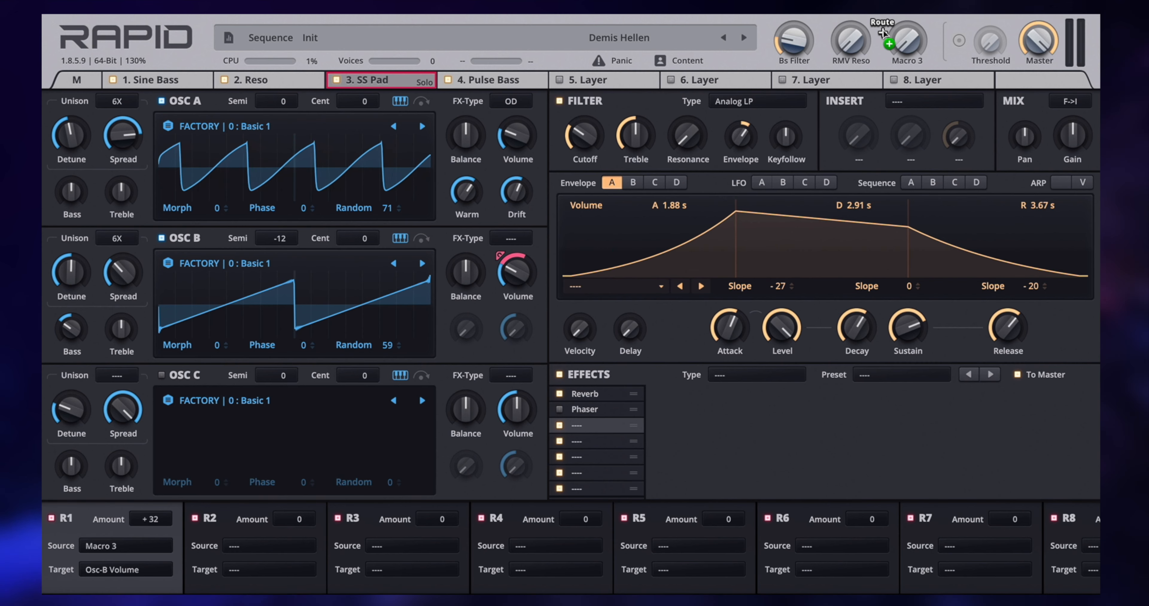
pyautogui.moveTo(883, 32); pyautogui.dragTo(54, 127)
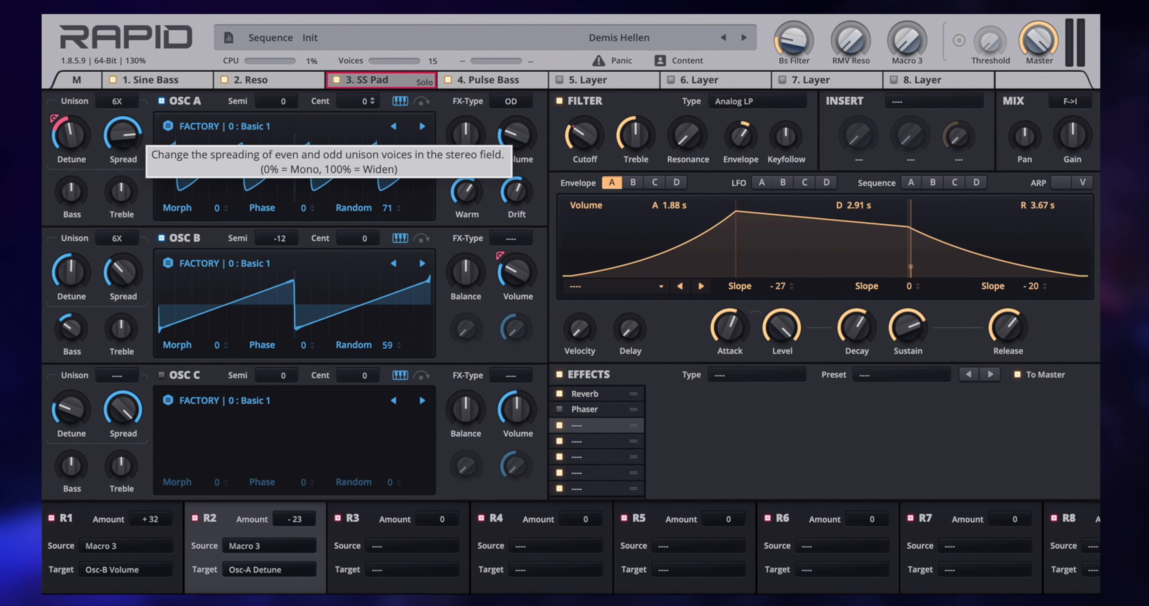
# Step: Assign MIDI control to the RMV Reso and Macro 3 macros with MIDI learn, and turn Macro 3 up
pyautogui.rightClick(852, 38)
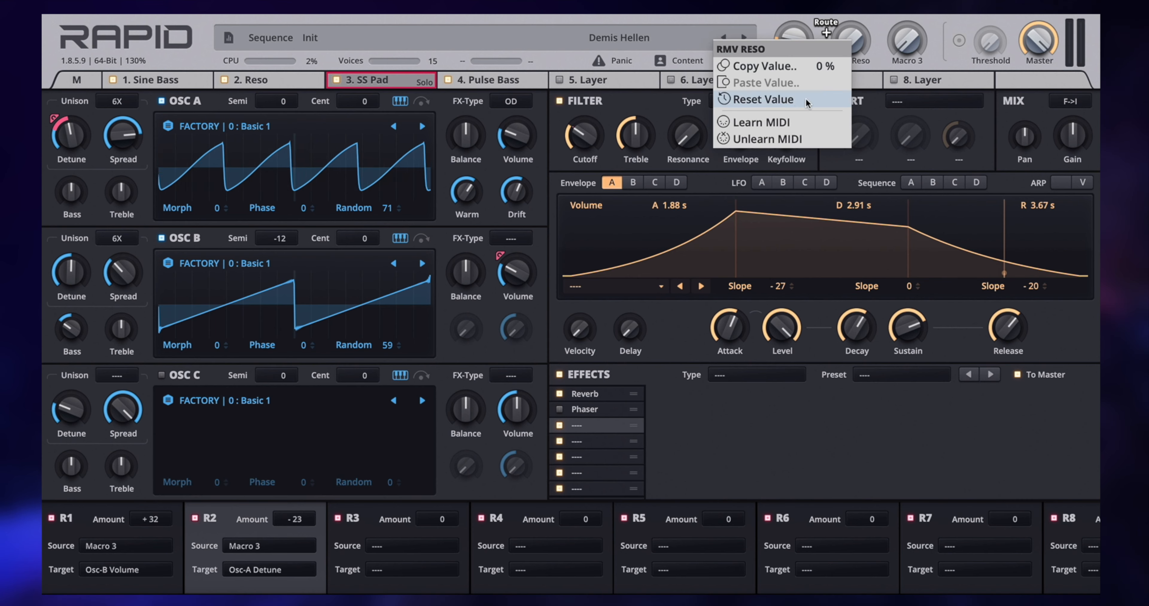
pyautogui.click(796, 122)
pyautogui.rightClick(894, 41)
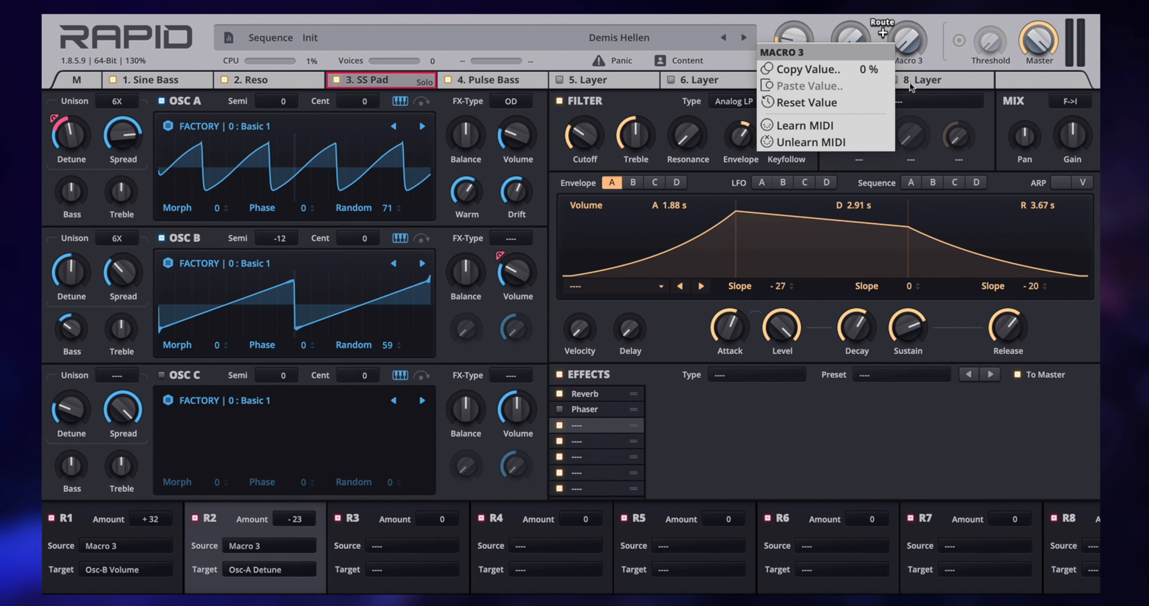
pyautogui.click(847, 125)
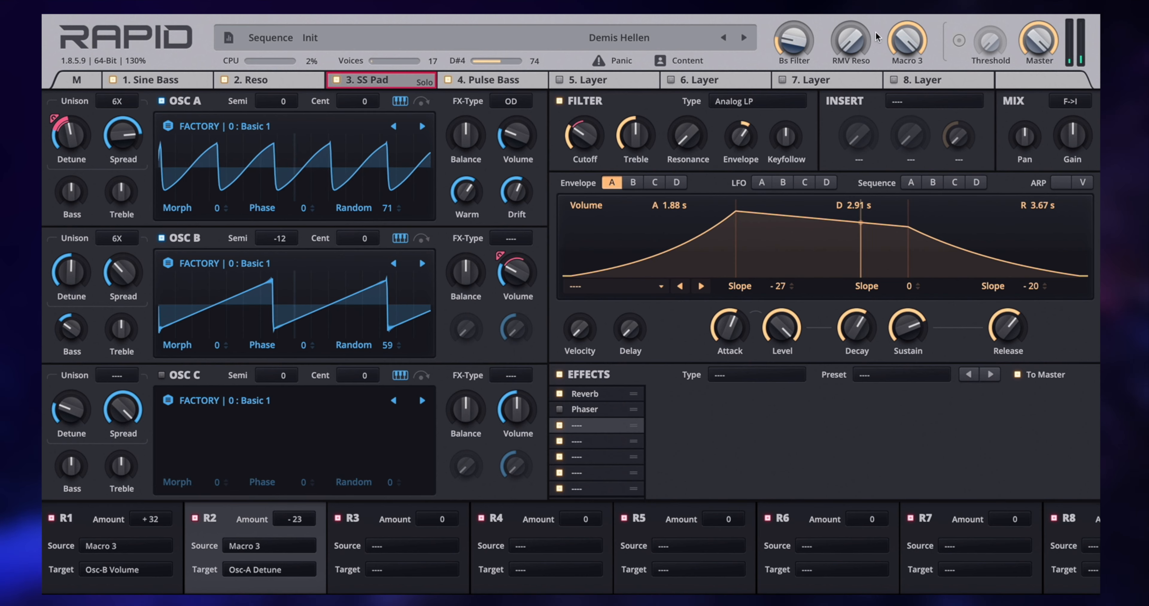
# Step: Route Macro 3 to SS Pad's OSC B detune with an amount of -40
pyautogui.moveTo(898, 40)
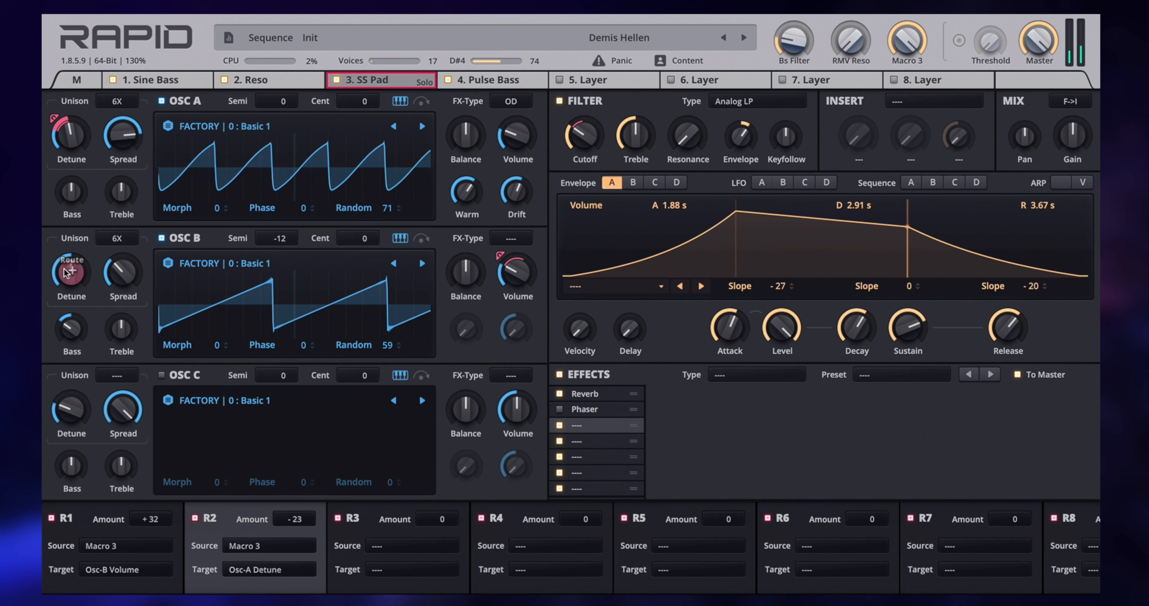
pyautogui.moveTo(66, 272); pyautogui.dragTo(69, 273)
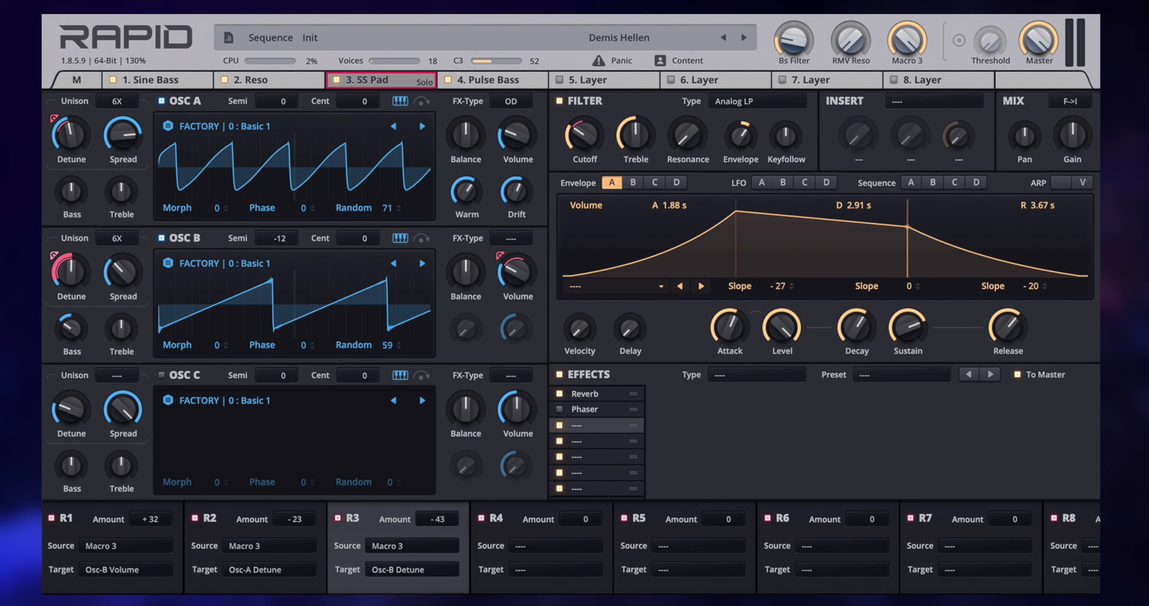
pyautogui.moveTo(59, 266); pyautogui.dragTo(59, 264)
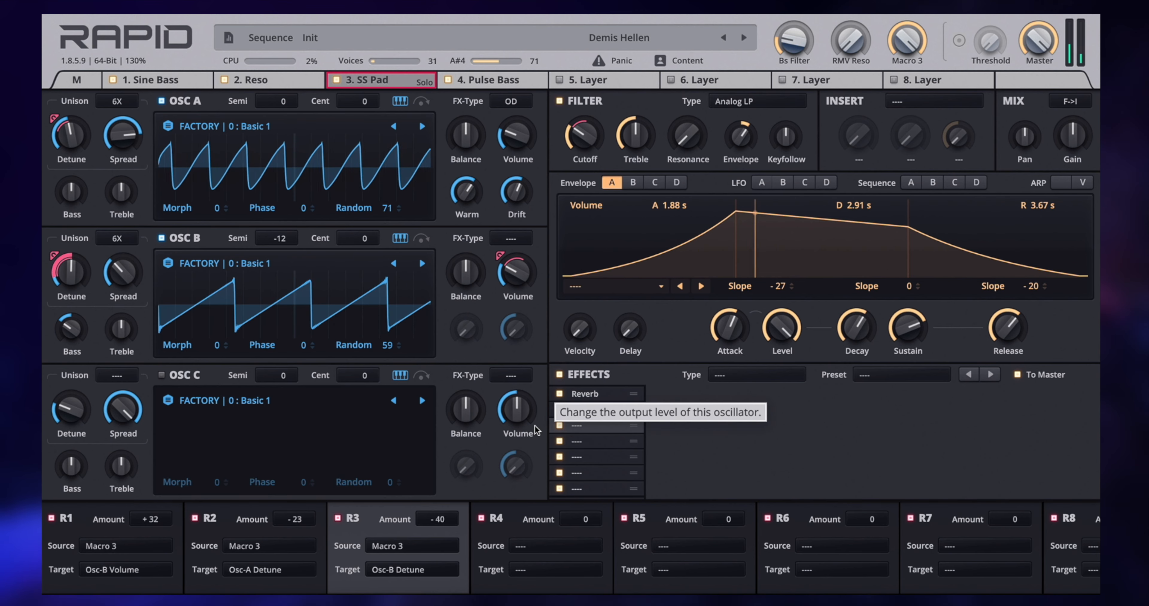
# Step: Enable SS Pad's OSC C with its volume at 0 % and load the Analog Saws wavetable
pyautogui.moveTo(525, 419); pyautogui.dragTo(523, 486)
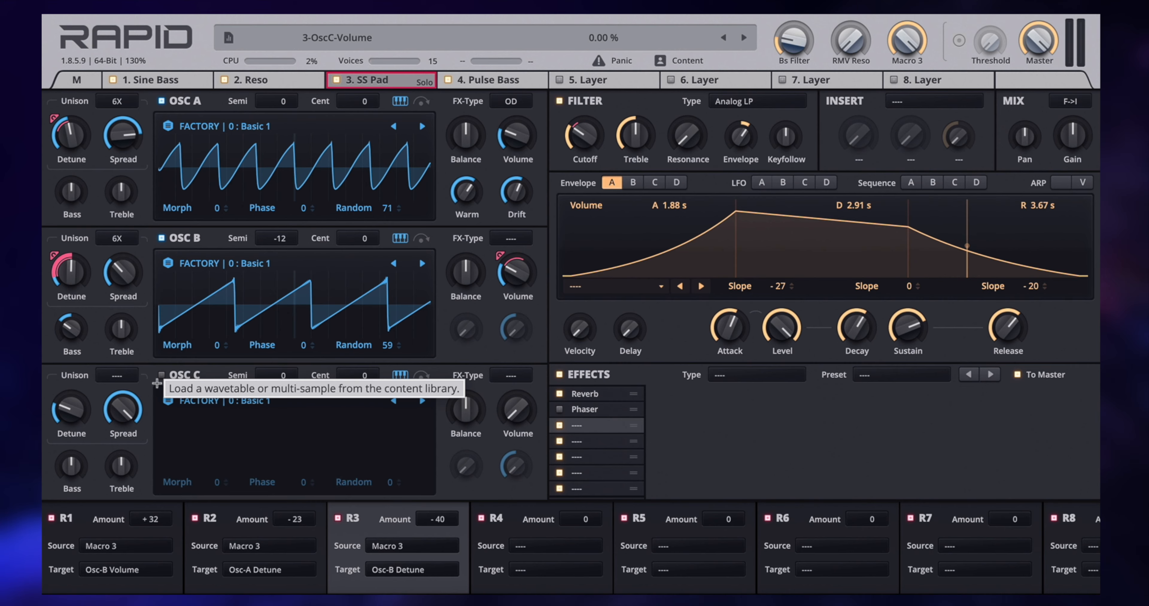
pyautogui.click(161, 375)
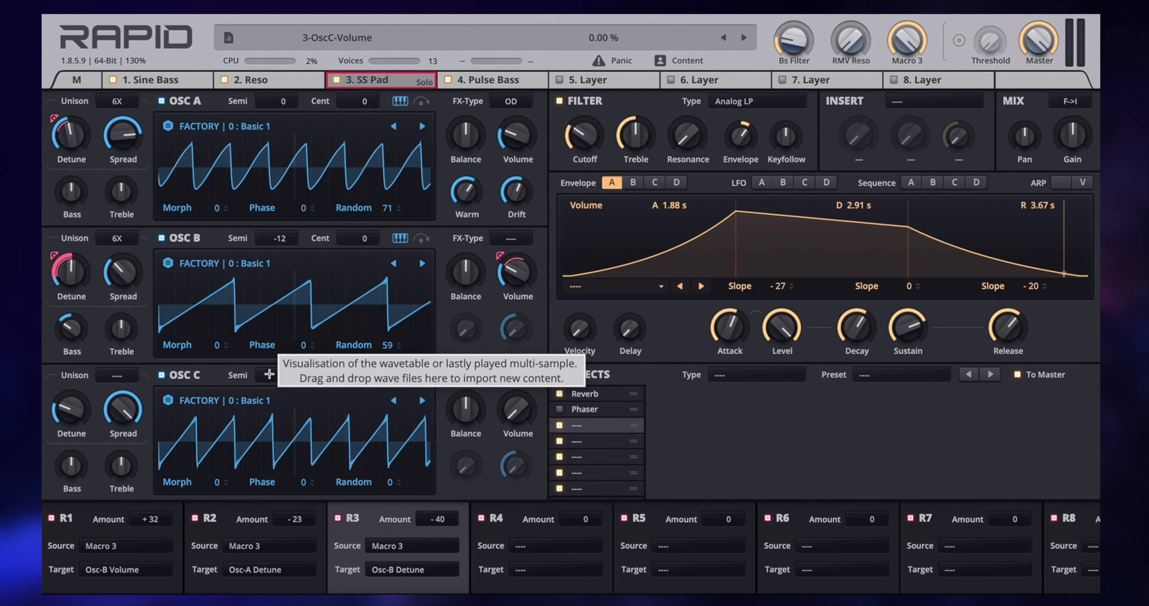
pyautogui.click(263, 405)
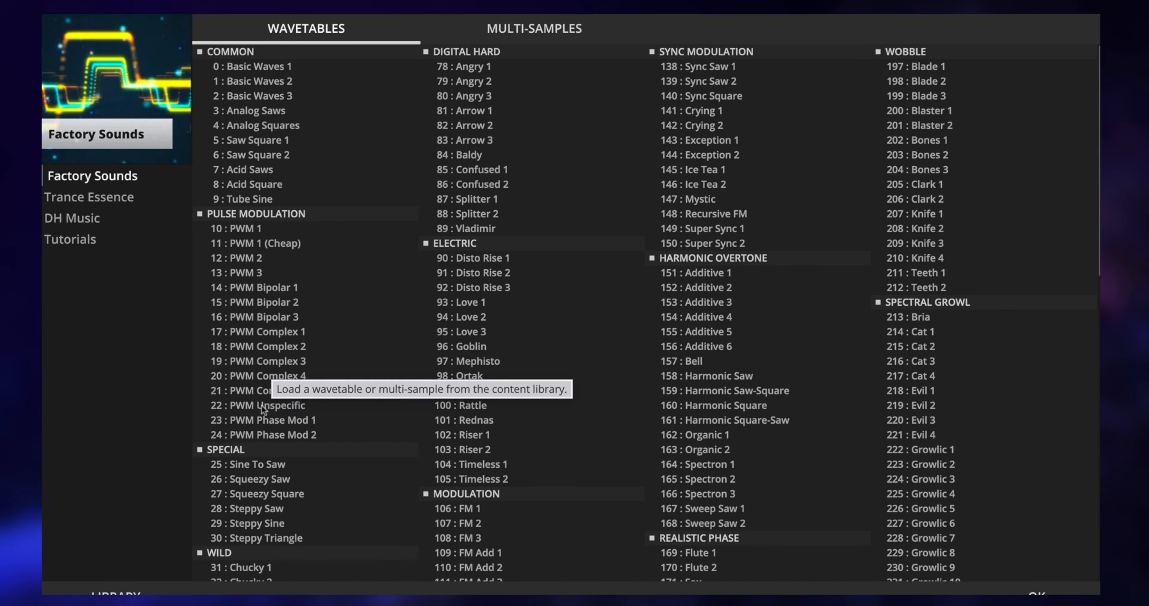
pyautogui.click(266, 115)
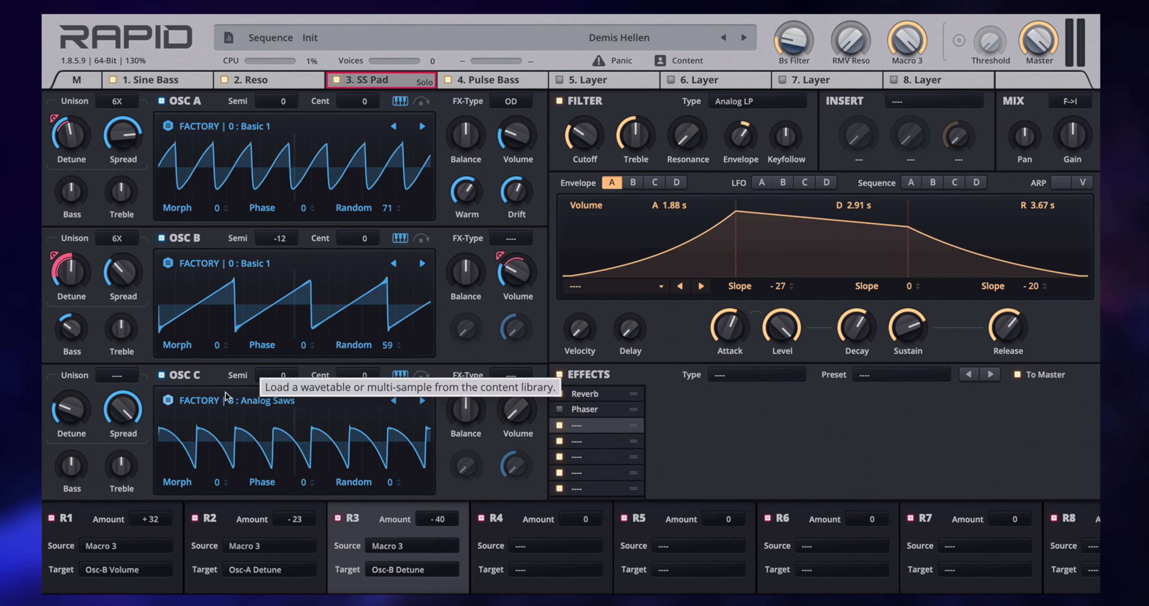
# Step: Lower the Bass of SS Pad's OSC C and transpose the oscillator to +12 semitones
pyautogui.moveTo(68, 467); pyautogui.dragTo(68, 536)
pyautogui.moveTo(286, 375)
pyautogui.mouseDown()
pyautogui.moveTo(286, 346)
pyautogui.moveTo(274, 377)
pyautogui.mouseUp()
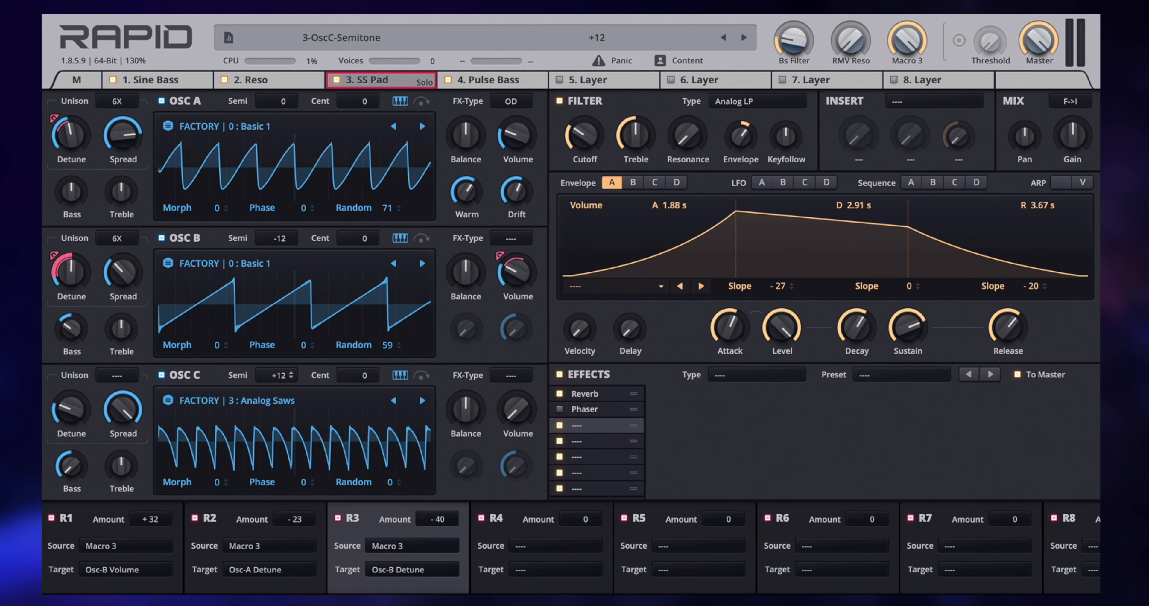
# Step: Route Macro 3 to SS Pad's OSC C volume with an amount of +68
pyautogui.moveTo(957, 39); pyautogui.dragTo(500, 442)
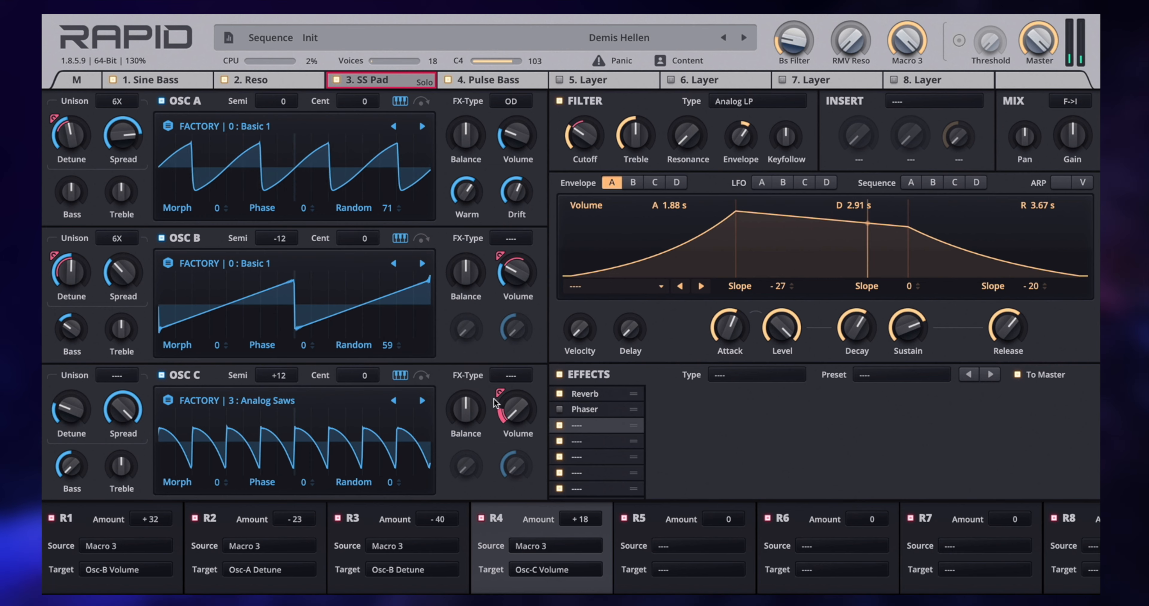
pyautogui.moveTo(495, 403); pyautogui.dragTo(495, 386)
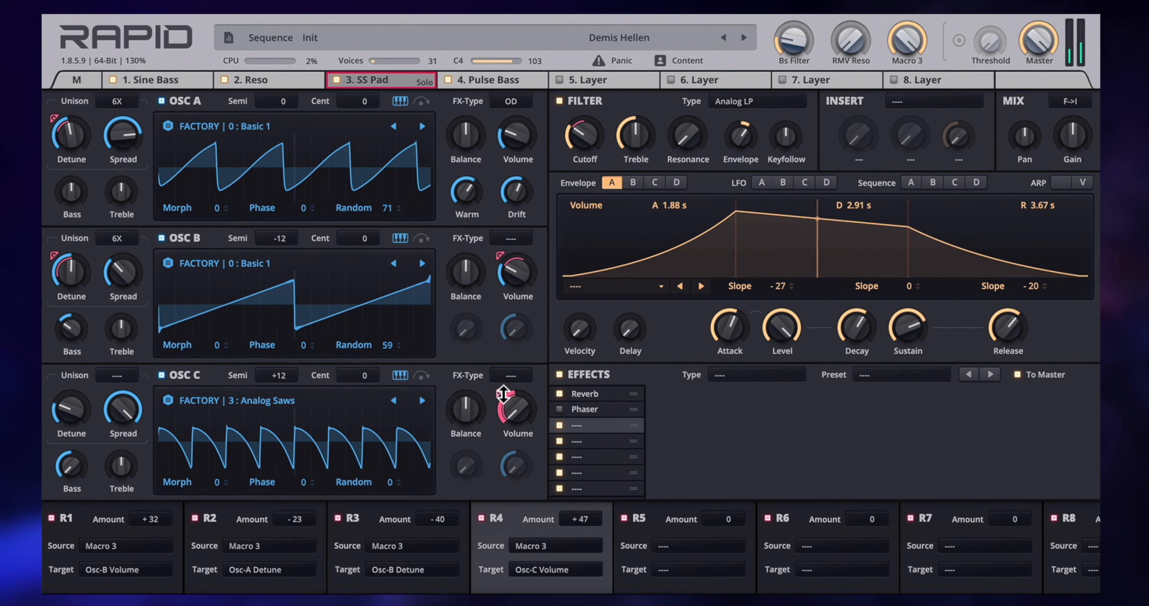
pyautogui.click(477, 416)
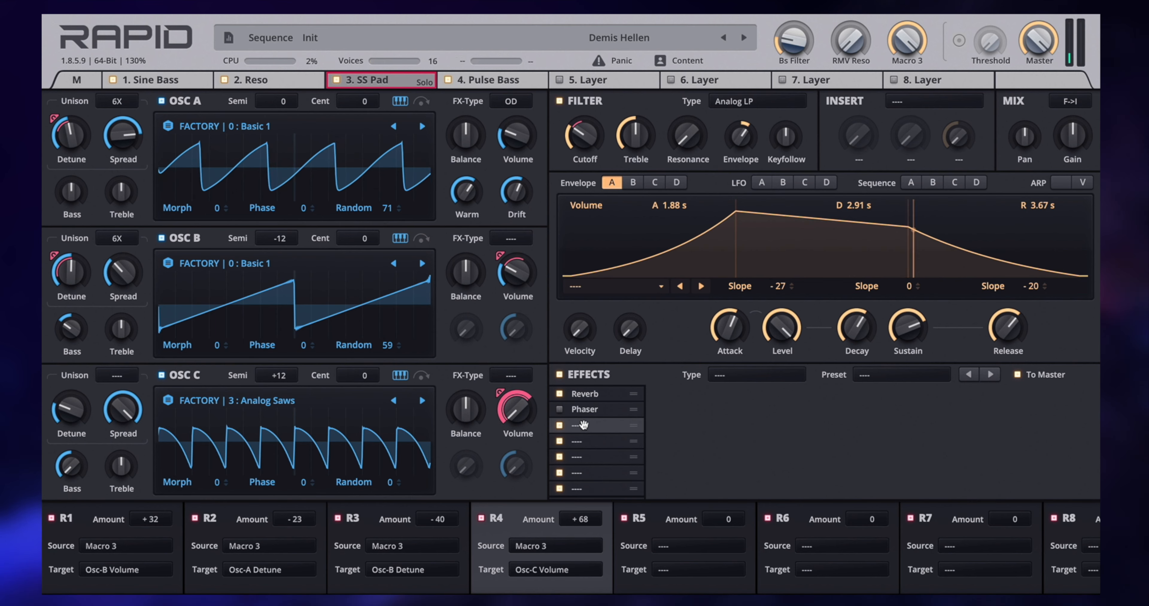
# Step: Route Macro 3 to the mix of SS Pad's Reverb effect with an amount of +34
pyautogui.click(588, 394)
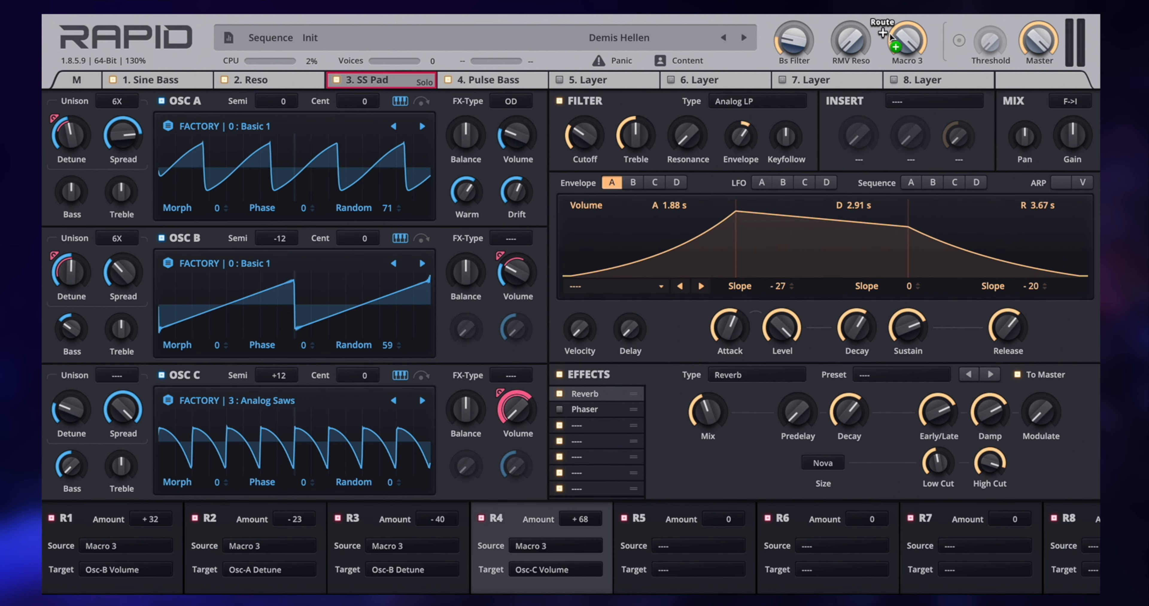
pyautogui.moveTo(698, 423); pyautogui.dragTo(700, 405)
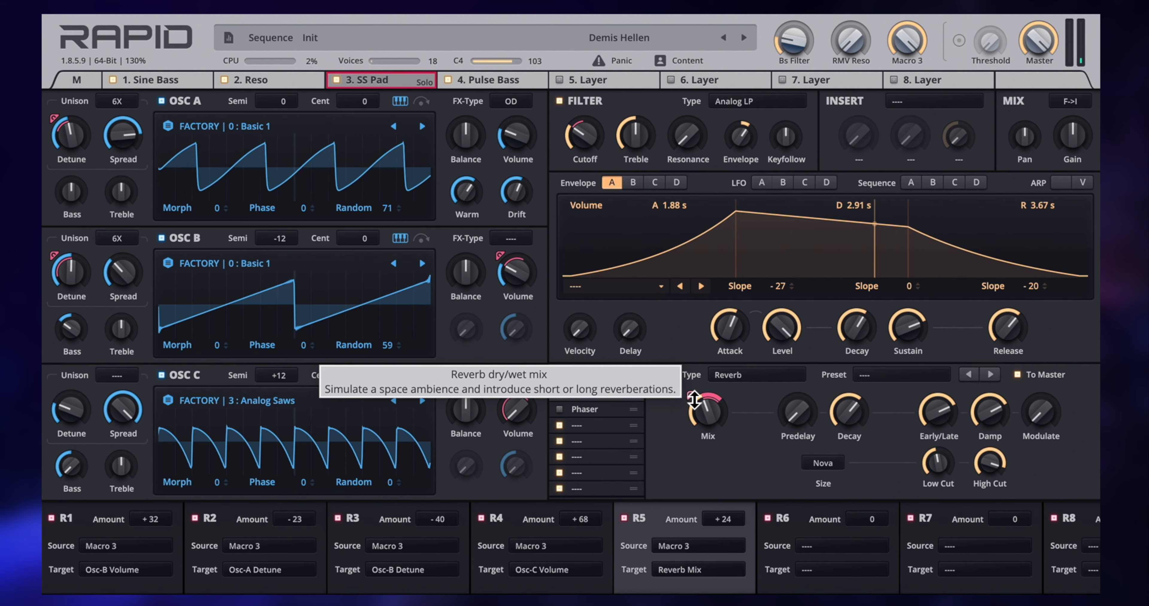
pyautogui.moveTo(694, 400); pyautogui.dragTo(694, 395)
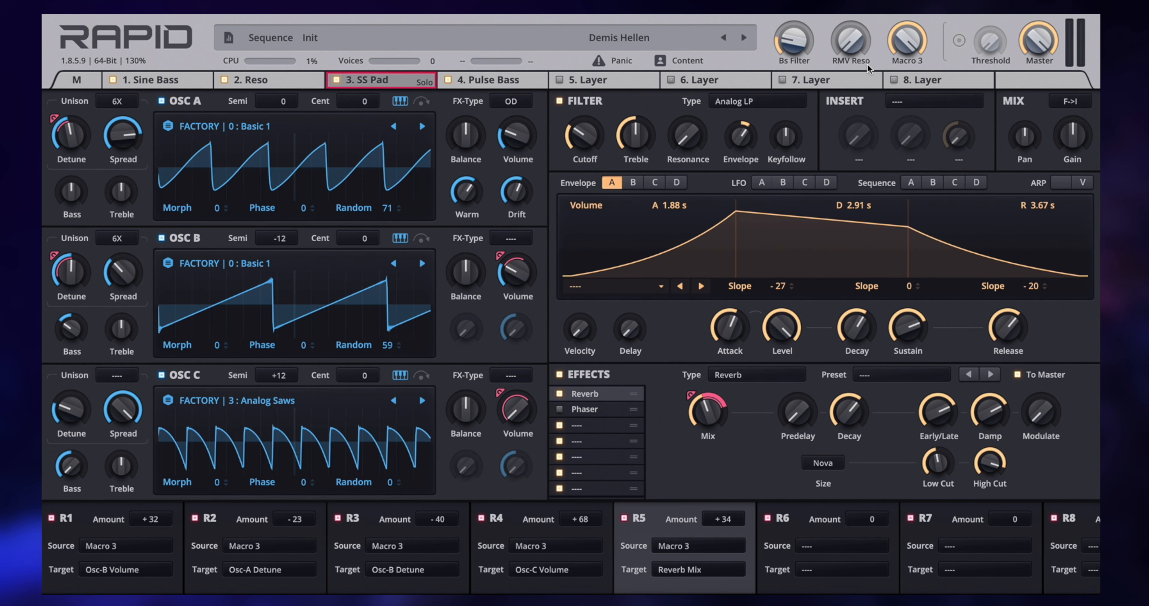
# Step: Turn Macro 3 down to 0 % and unsolo the SS Pad layer
pyautogui.moveTo(907, 41); pyautogui.dragTo(908, 116)
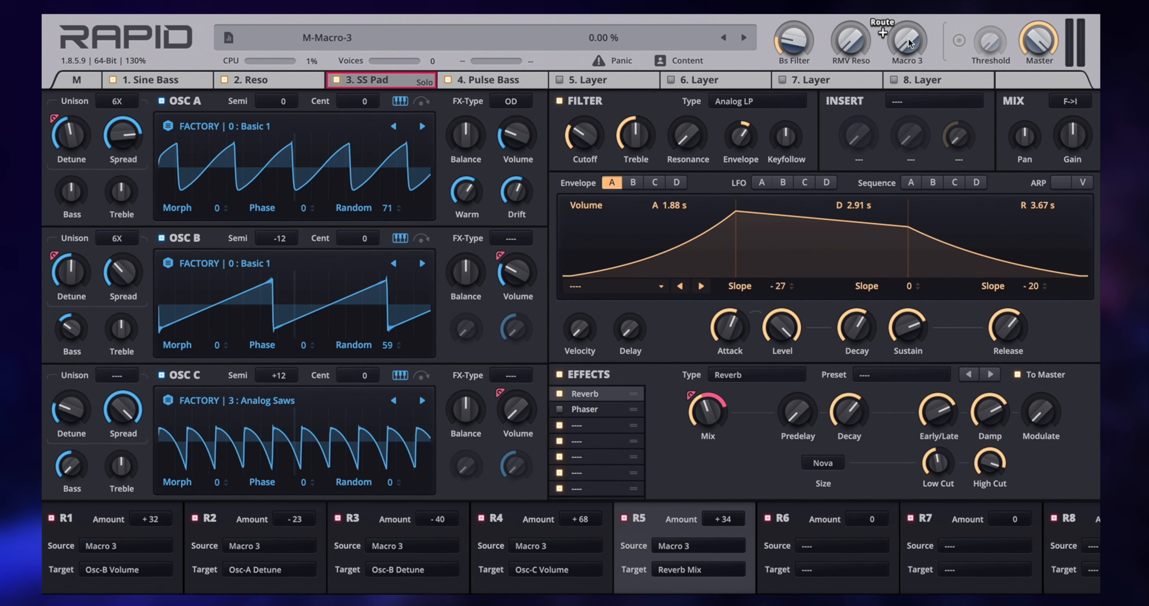
pyautogui.click(336, 80)
pyautogui.click(337, 80)
pyautogui.rightClick(355, 79)
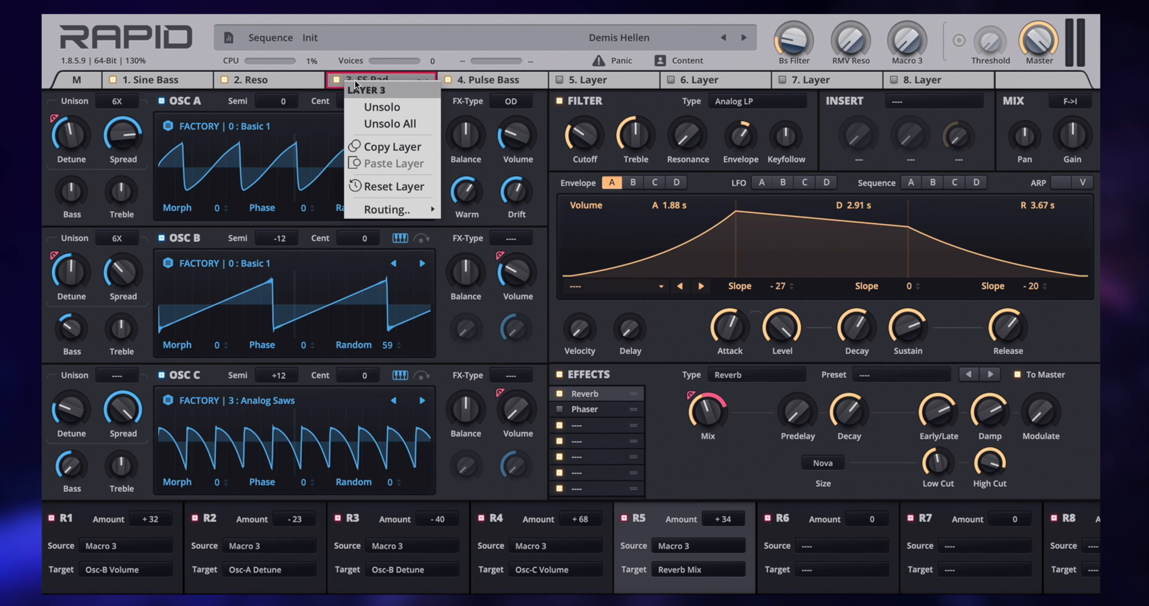
pyautogui.click(375, 107)
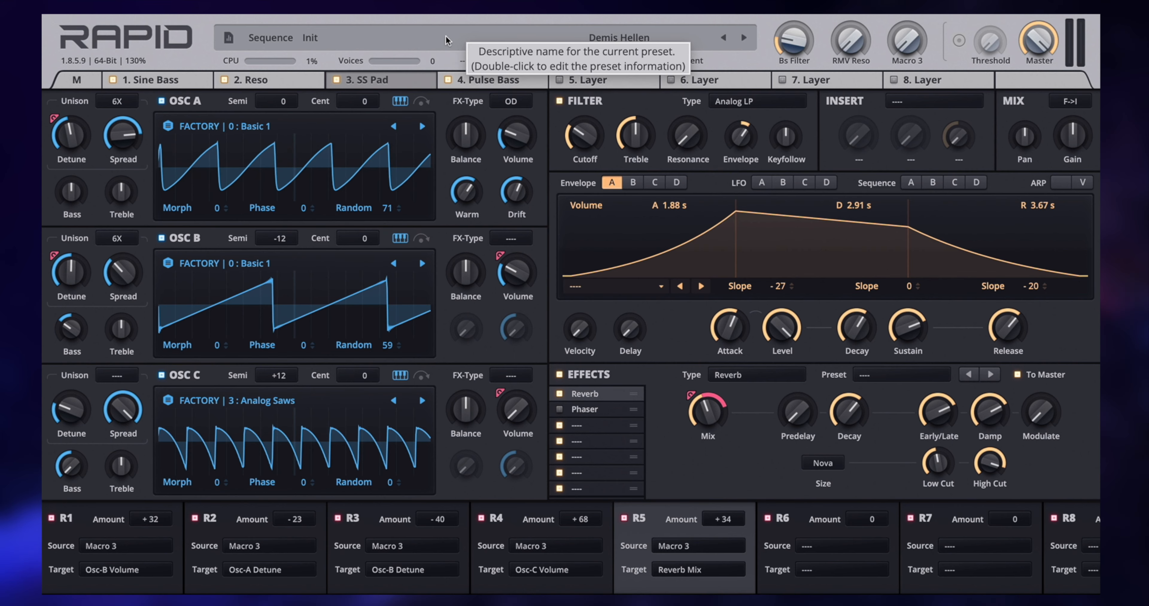